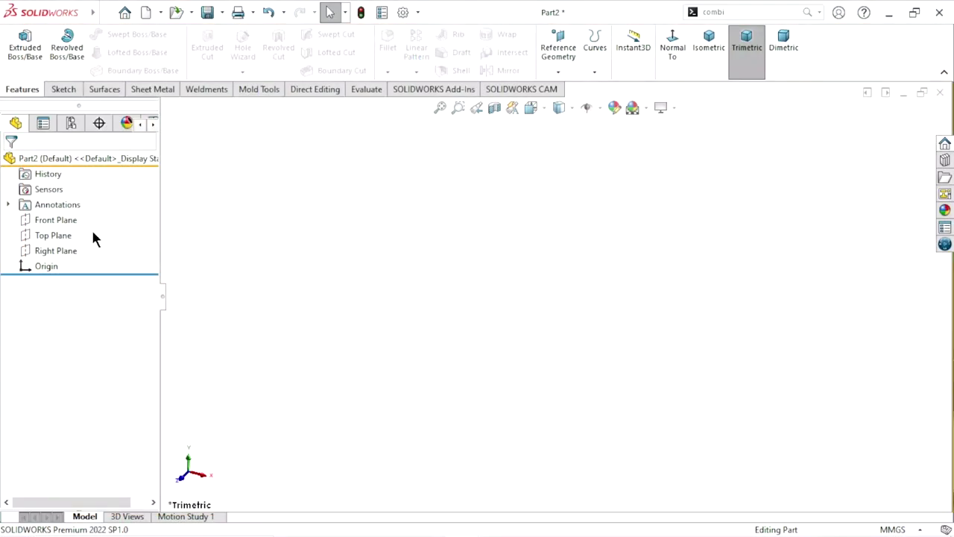
- Start a sketch on the Top Plane and draw a circle centred on the origin
left_click(43, 234)
left_click(54, 211)
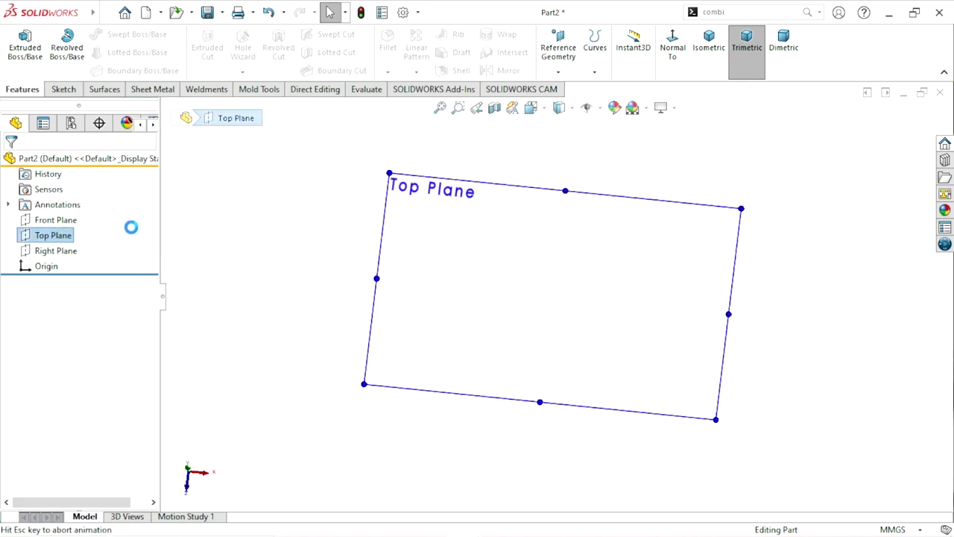
left_click(121, 38)
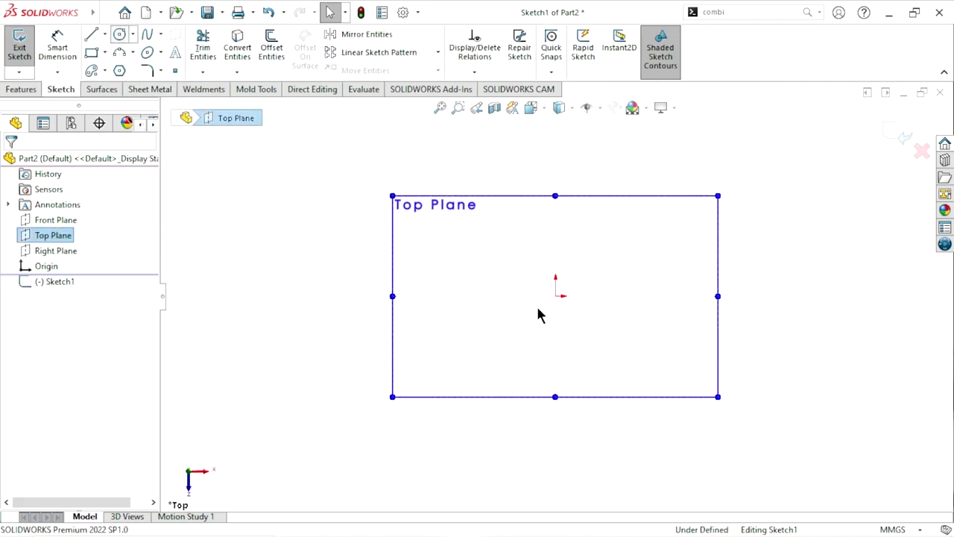
left_click_drag(555, 296, 652, 260)
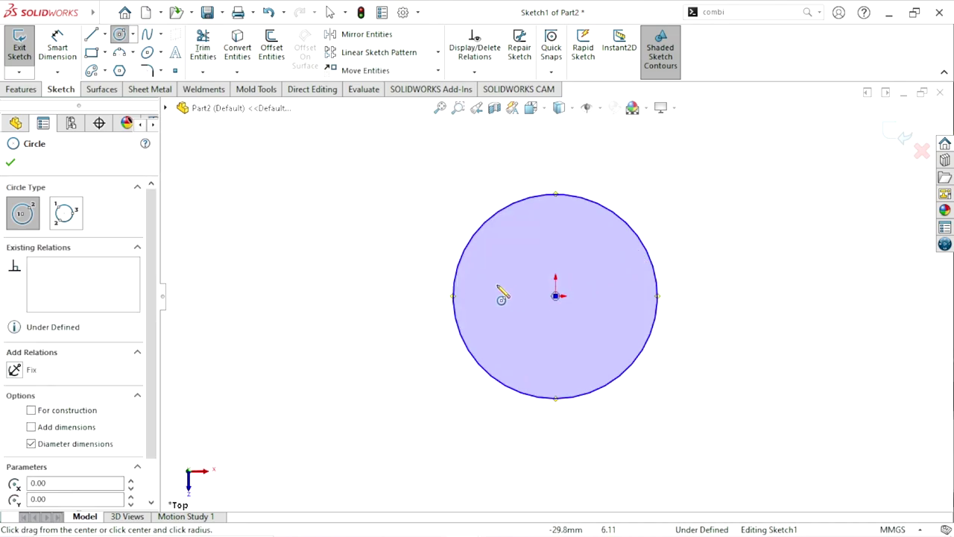
- Dimension the circle's diameter to 45 mm
left_click(71, 46)
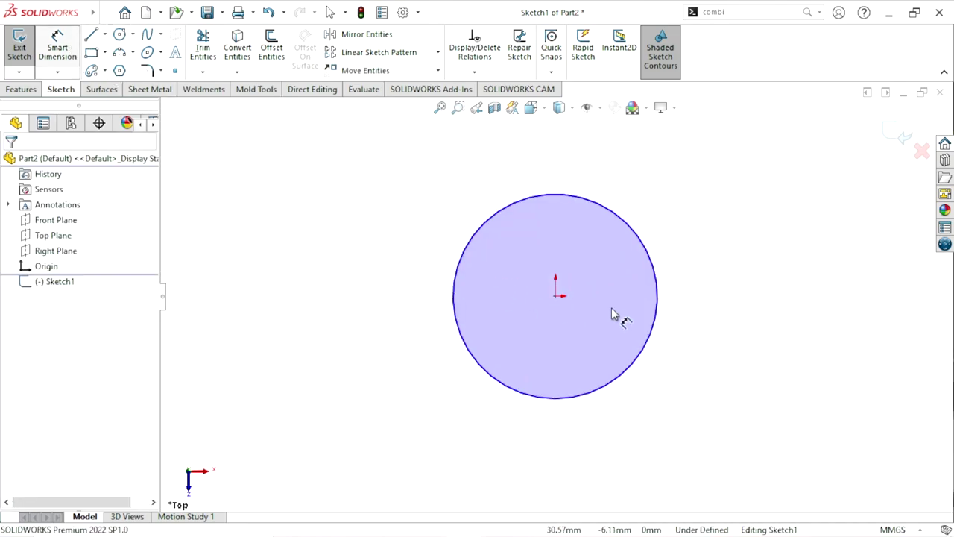
left_click(697, 304)
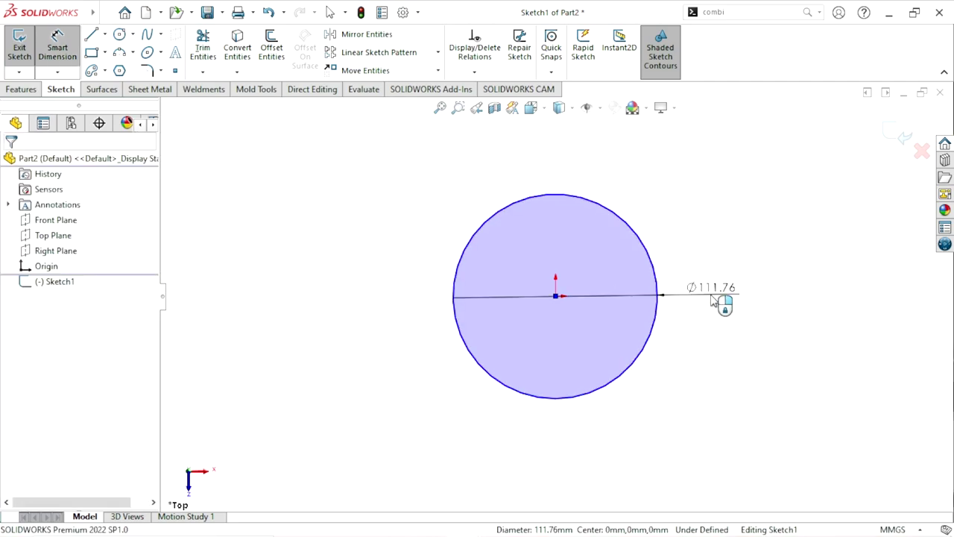
left_click(712, 297)
type("4")
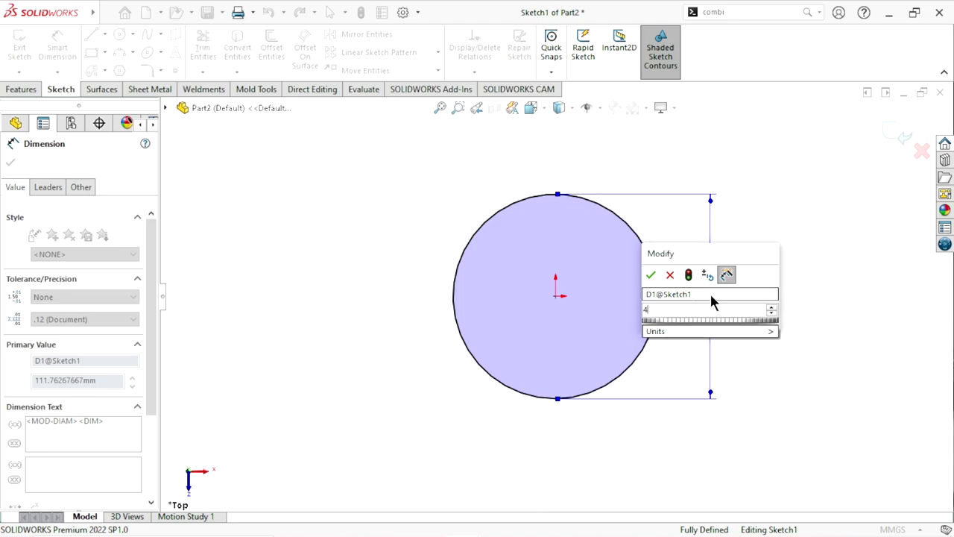
type("5")
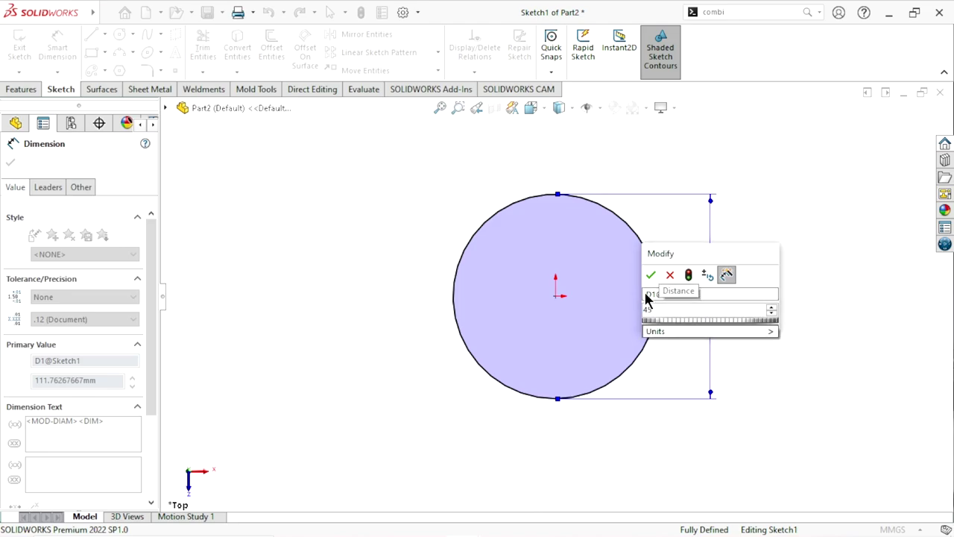
left_click(650, 275)
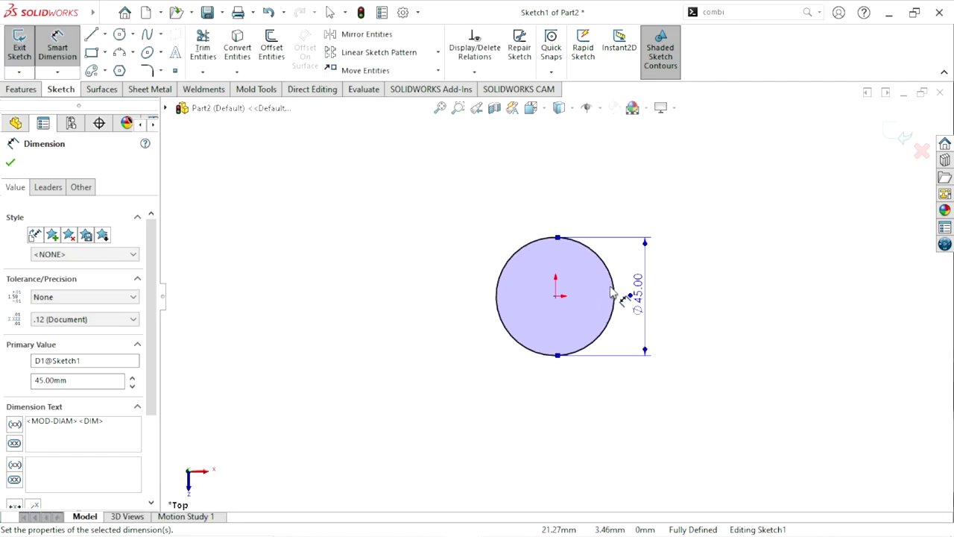
scroll(611, 290, "down", 2)
- Draw a horizontal centerline running left from the circle's centre
left_click(105, 34)
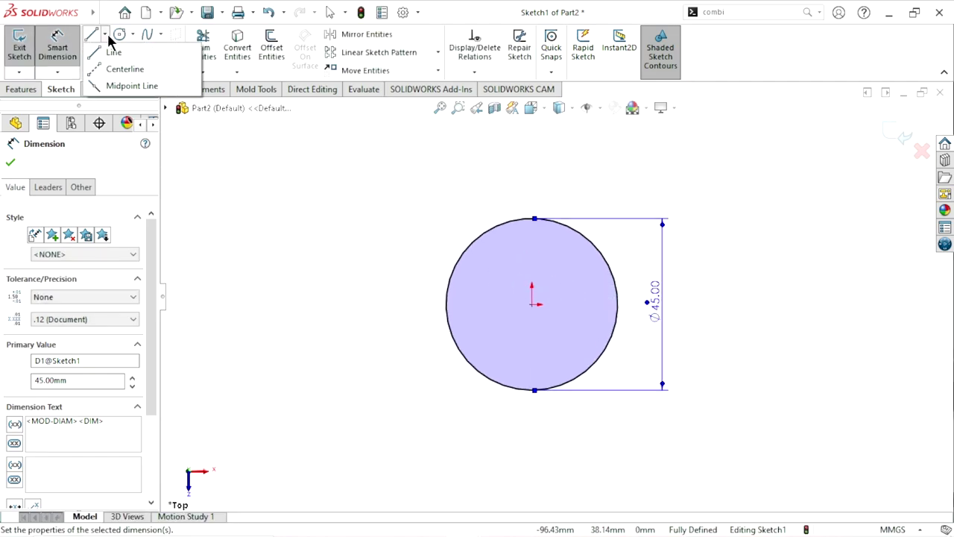
key("l")
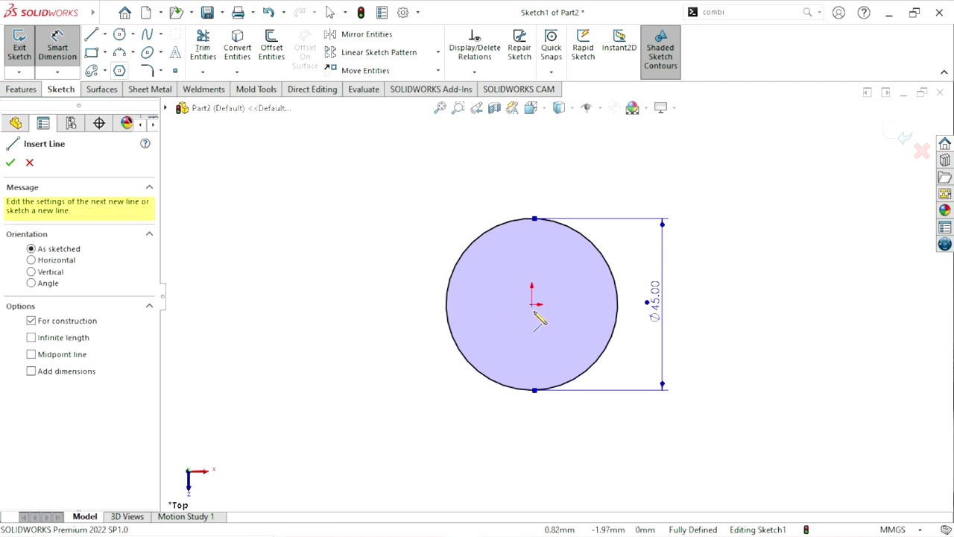
left_click(530, 305)
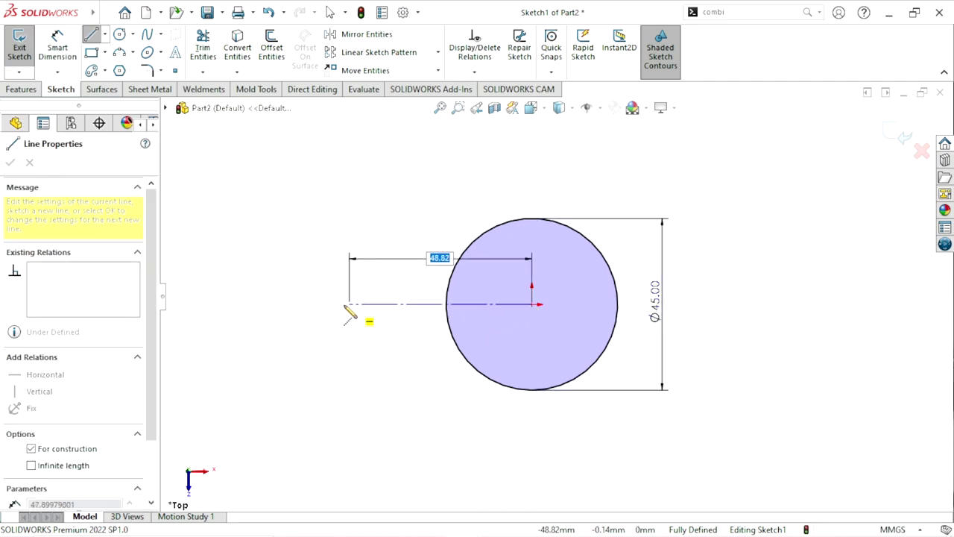
left_click(340, 304)
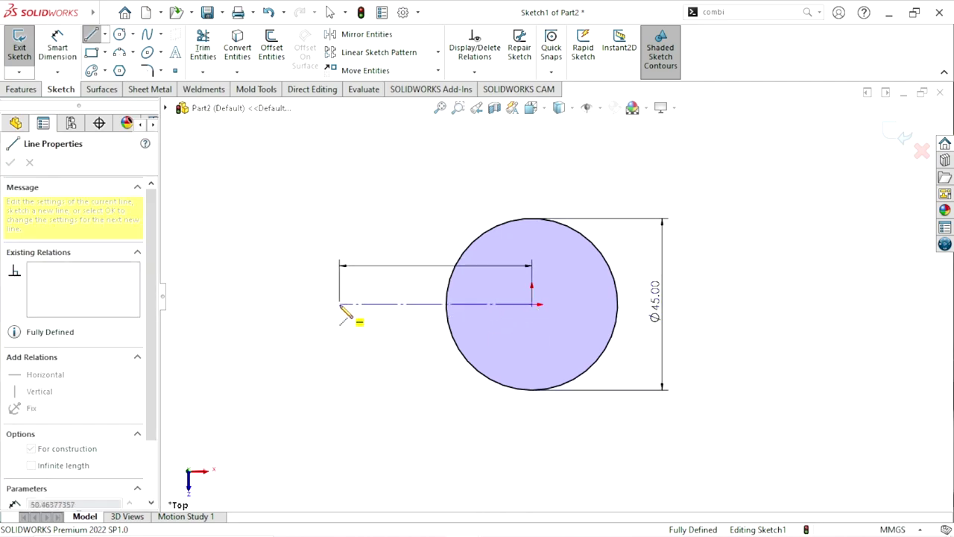
right_click(367, 265)
left_click(377, 271)
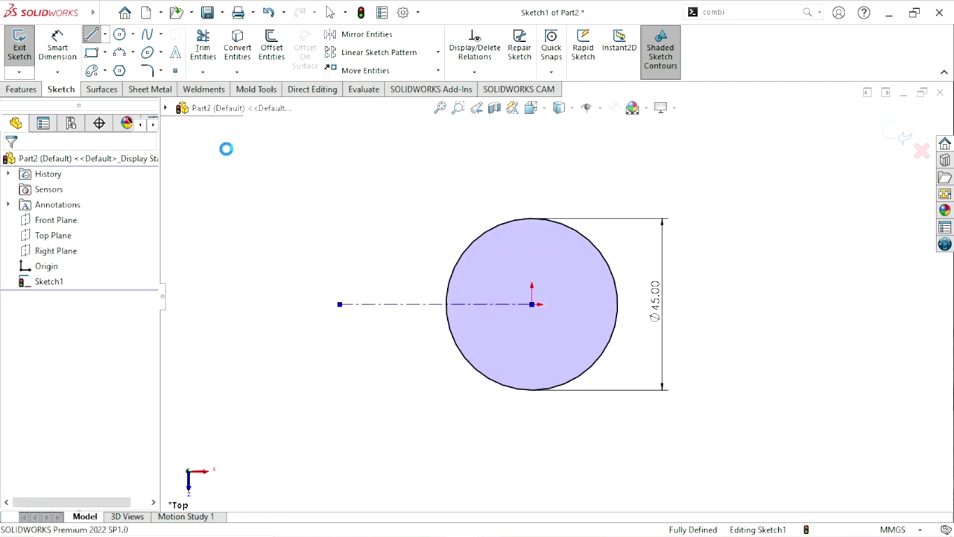
- Dimension the horizontal centerline to 72 mm, correcting a mistyped 42
left_click(57, 46)
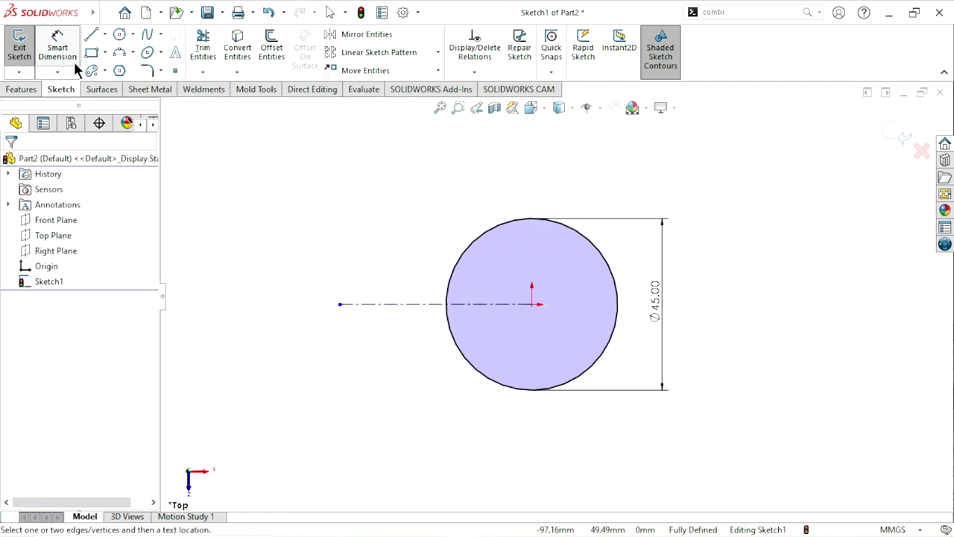
left_click(399, 305)
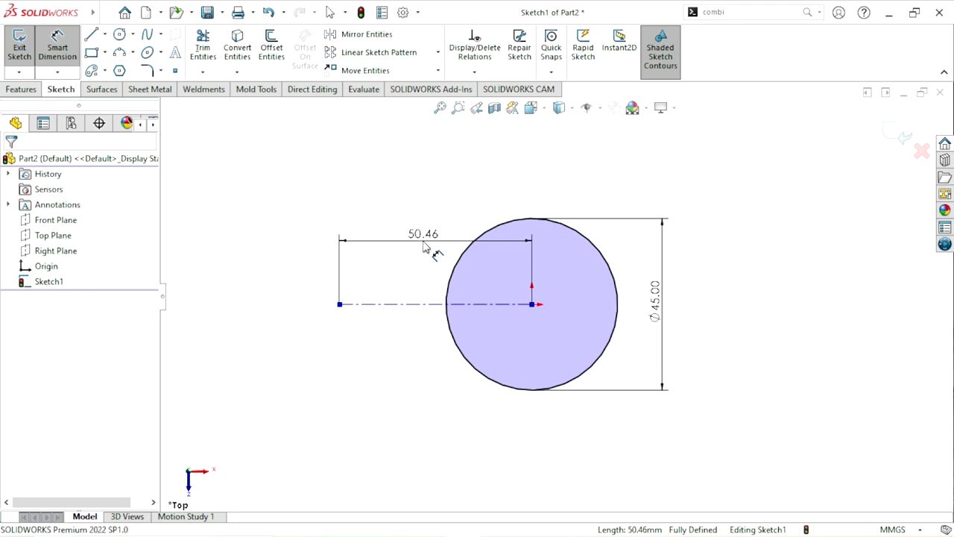
left_click(423, 248)
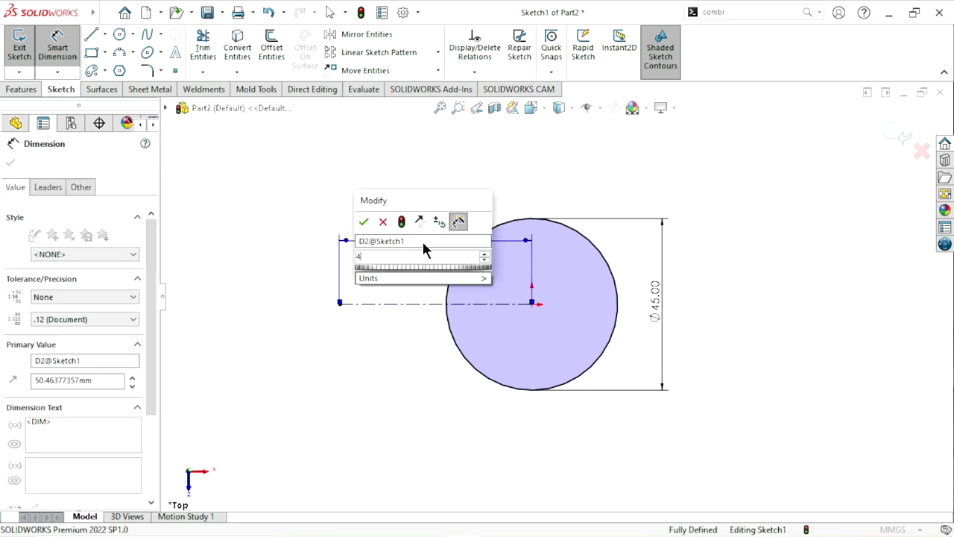
type("42")
key("Return")
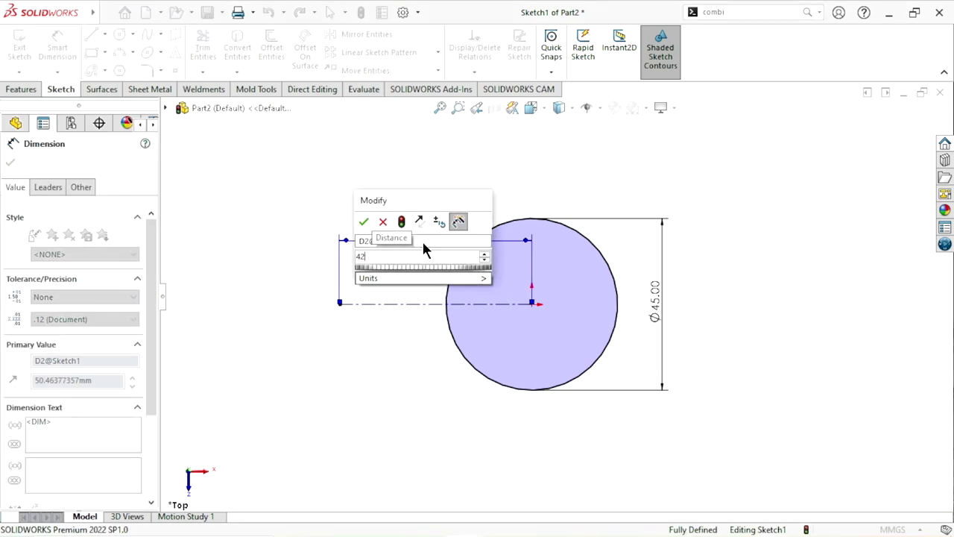
key("BackSpace")
key("BackSpace")
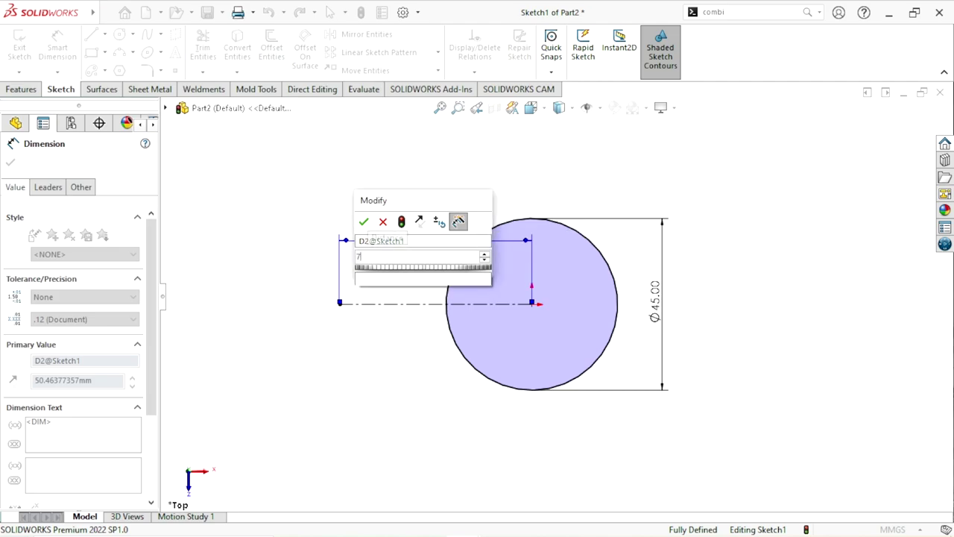
type("72")
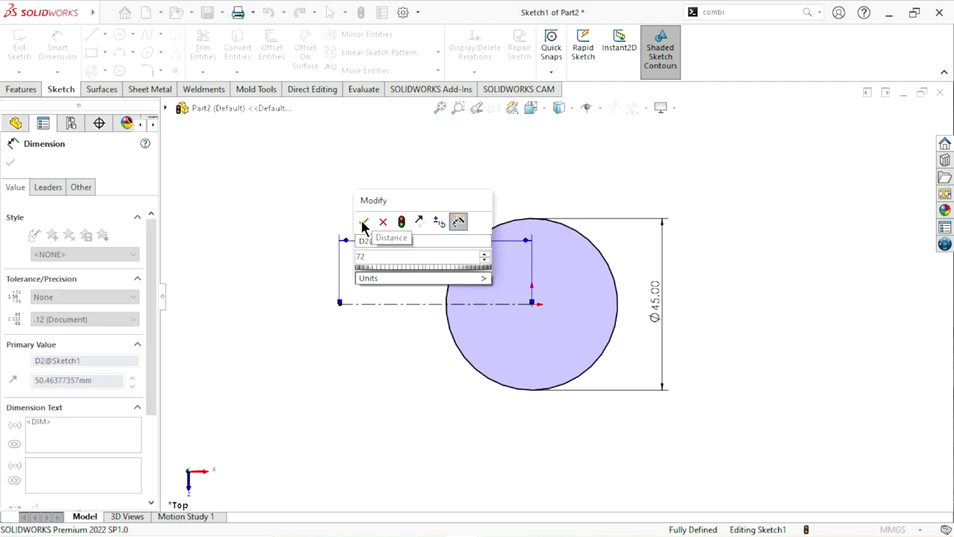
left_click(364, 222)
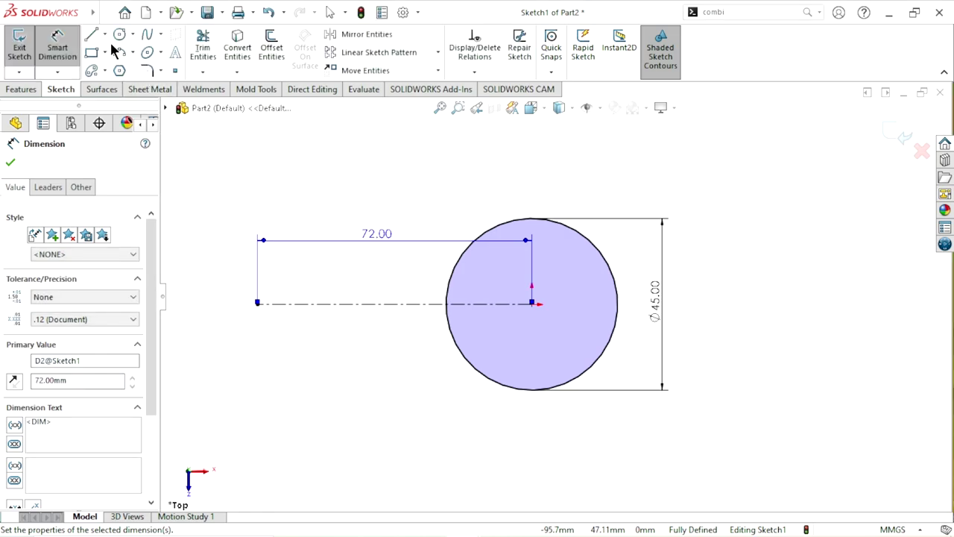
- Draw a vertical centerline upward from the circle's centre
left_click(104, 35)
left_click(112, 68)
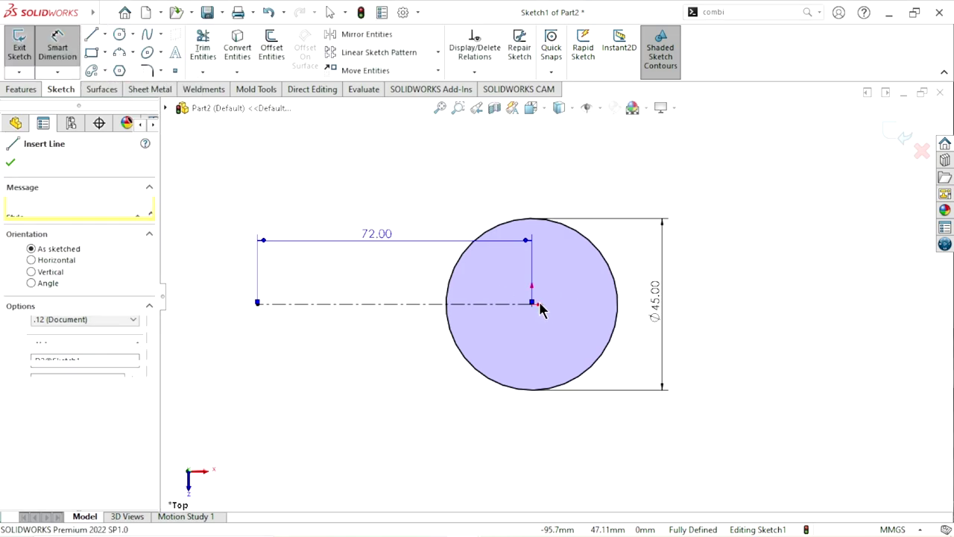
left_click(532, 304)
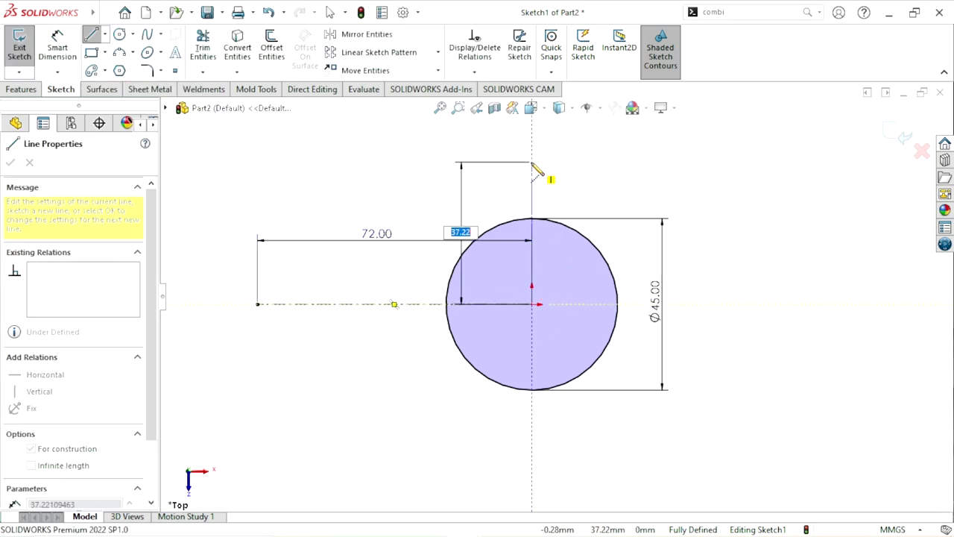
left_click(532, 163)
right_click(559, 178)
left_click(570, 189)
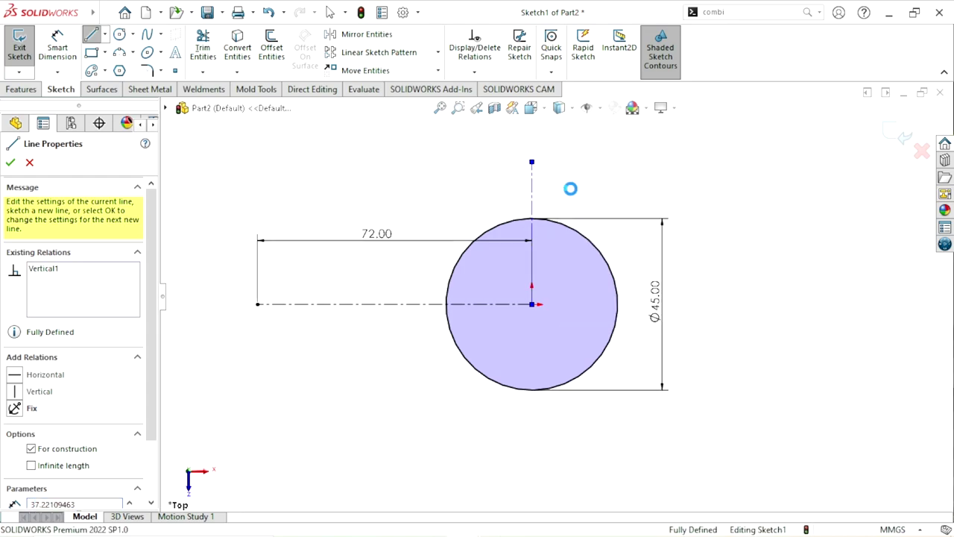
- Draw a small circle centred on the centerline's left end
key("c")
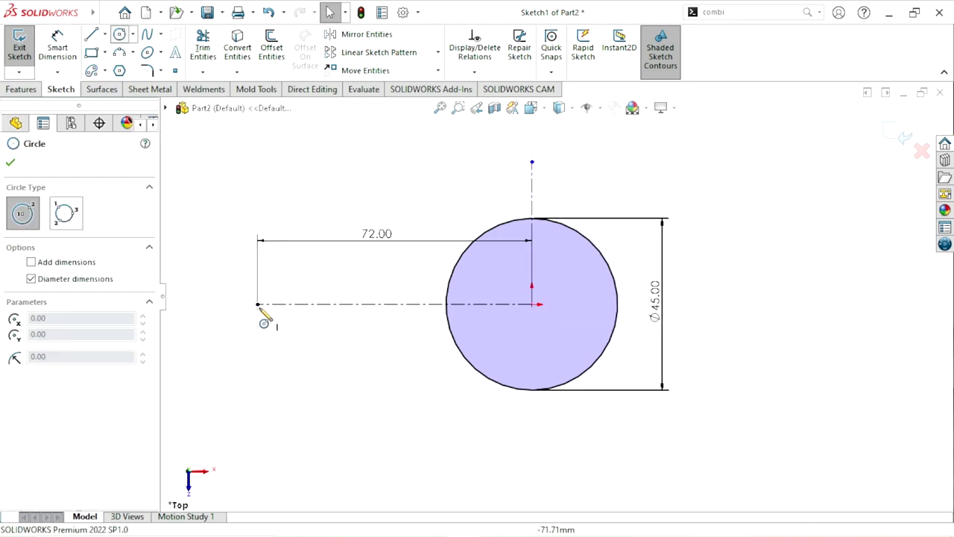
left_click(257, 304)
left_click(272, 360)
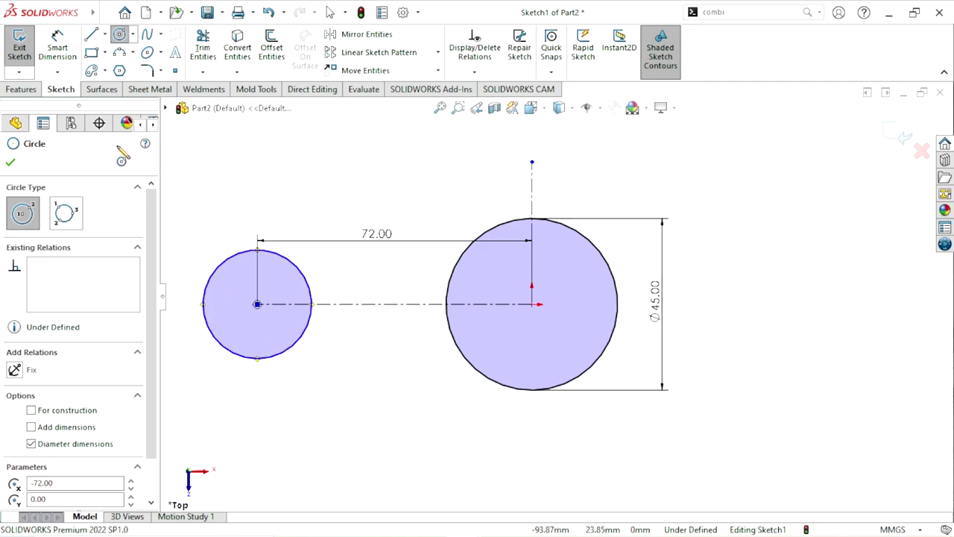
- Dimension the small circle to Ø32 and move the 72.00 and Ø32.00 dimensions clear
left_click(57, 47)
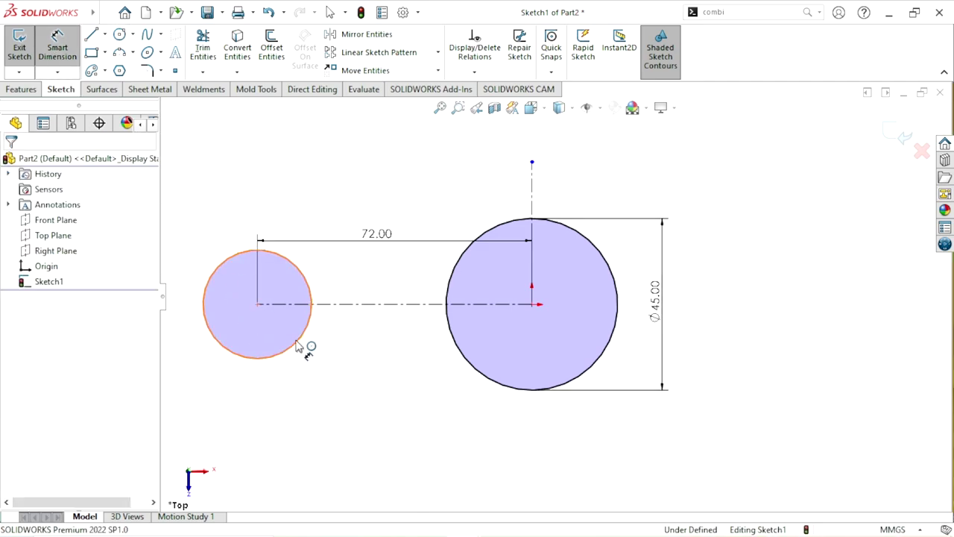
left_click(205, 313)
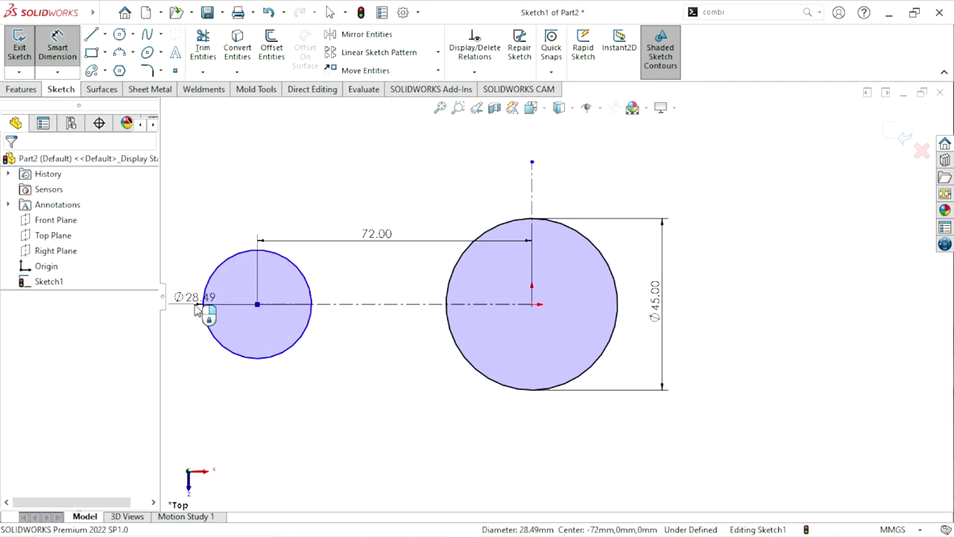
left_click(197, 311)
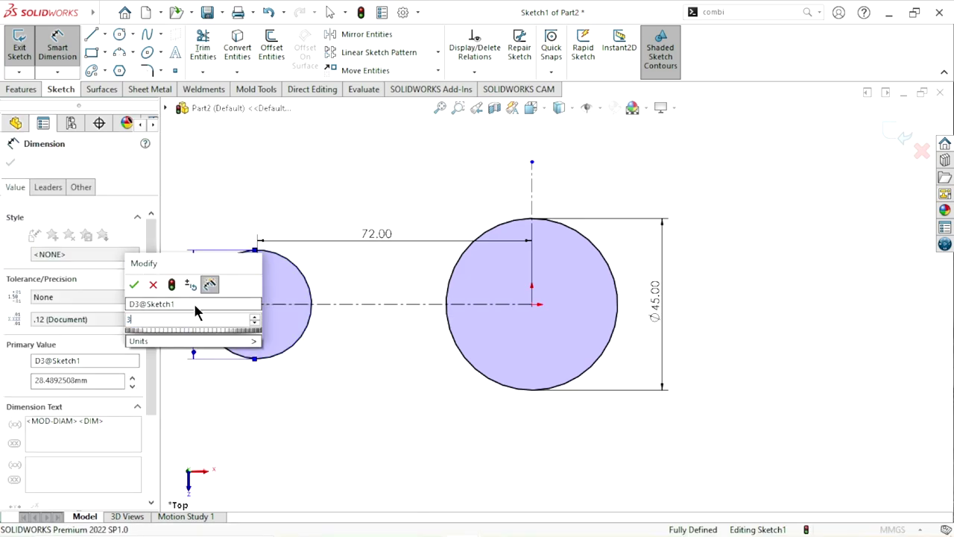
type("32")
left_click(134, 283)
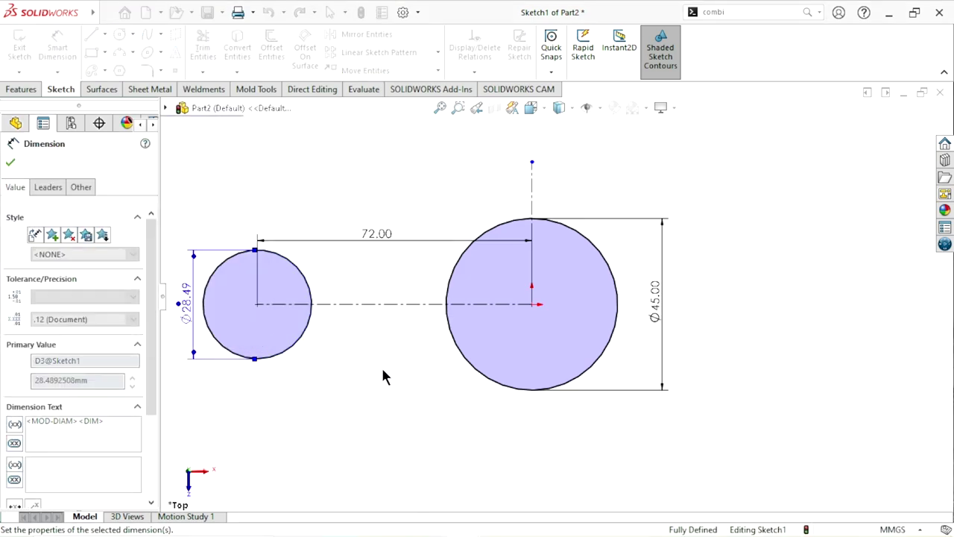
key("f")
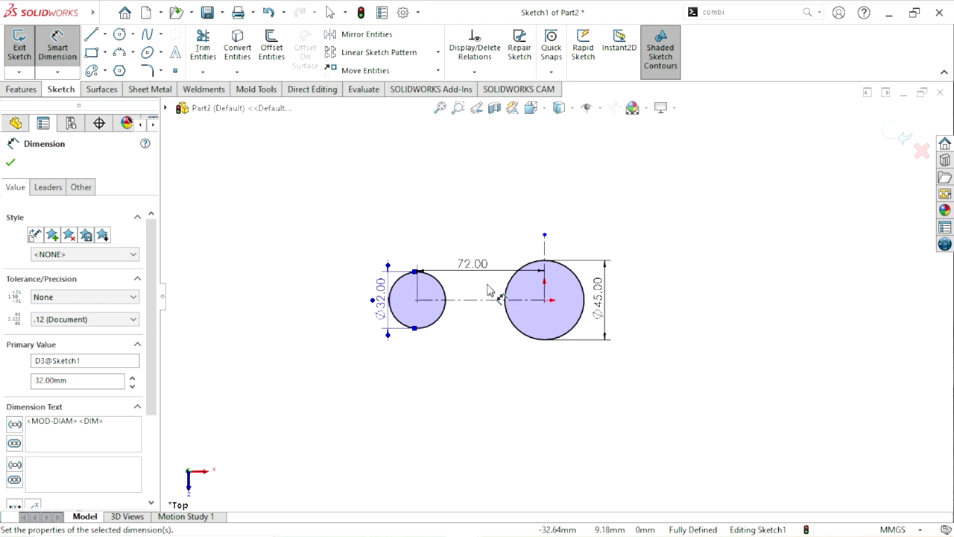
left_click_drag(474, 259, 471, 215)
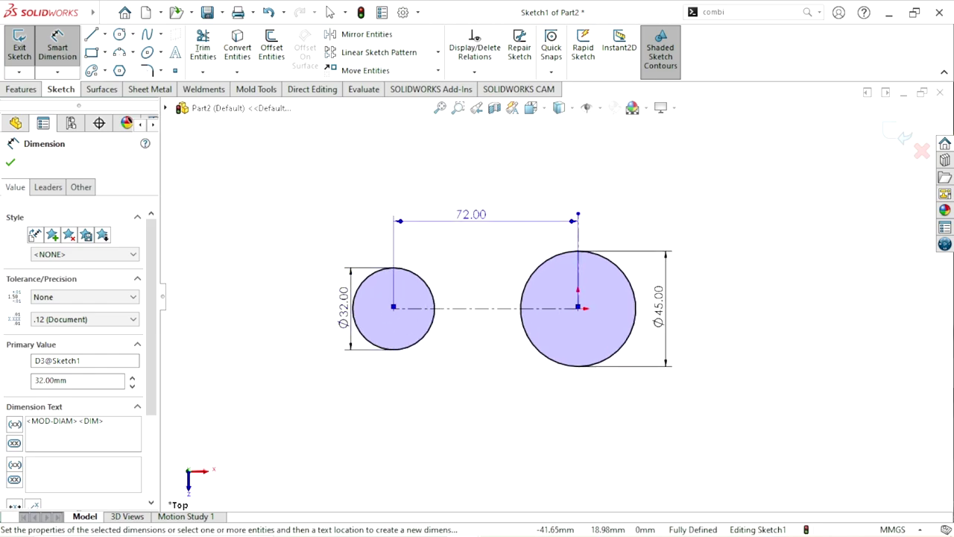
left_click_drag(360, 322, 326, 320)
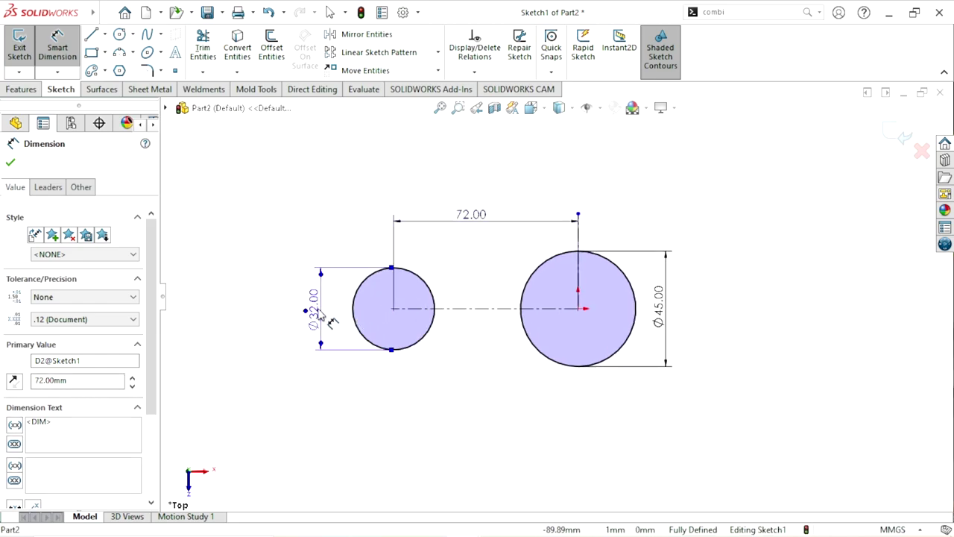
- Mirror the Ø32 circle about the vertical centerline to create a matching right circle
left_click(13, 161)
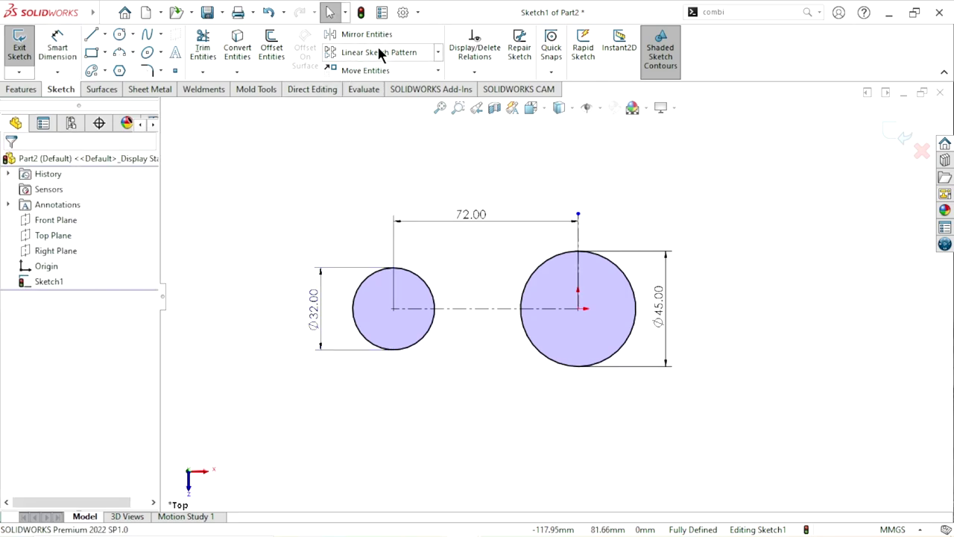
left_click(432, 294)
left_click(475, 312)
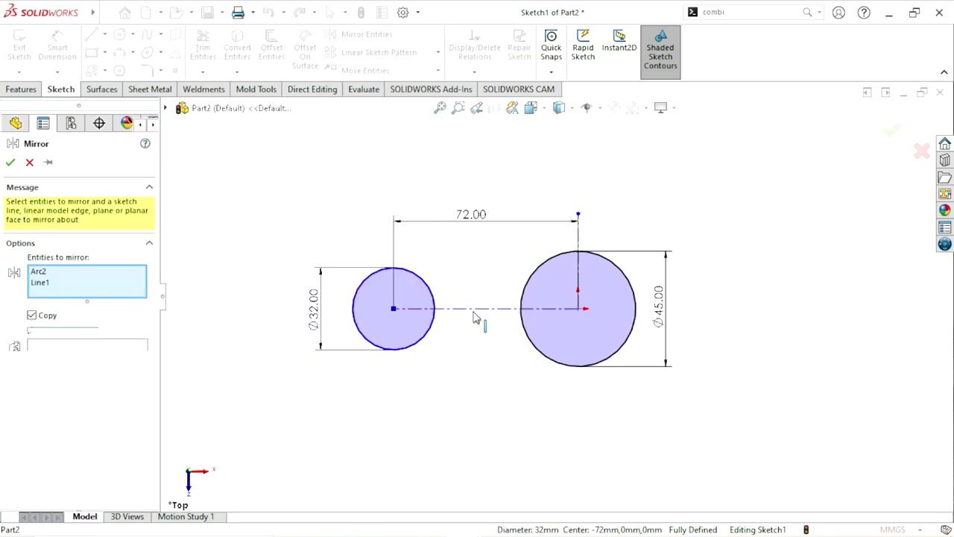
left_click(96, 344)
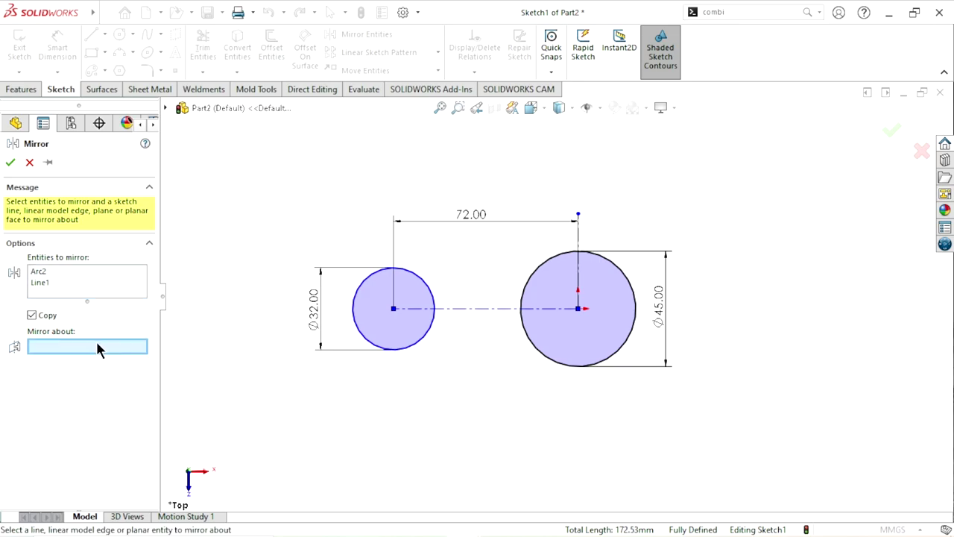
left_click(579, 237)
left_click(11, 163)
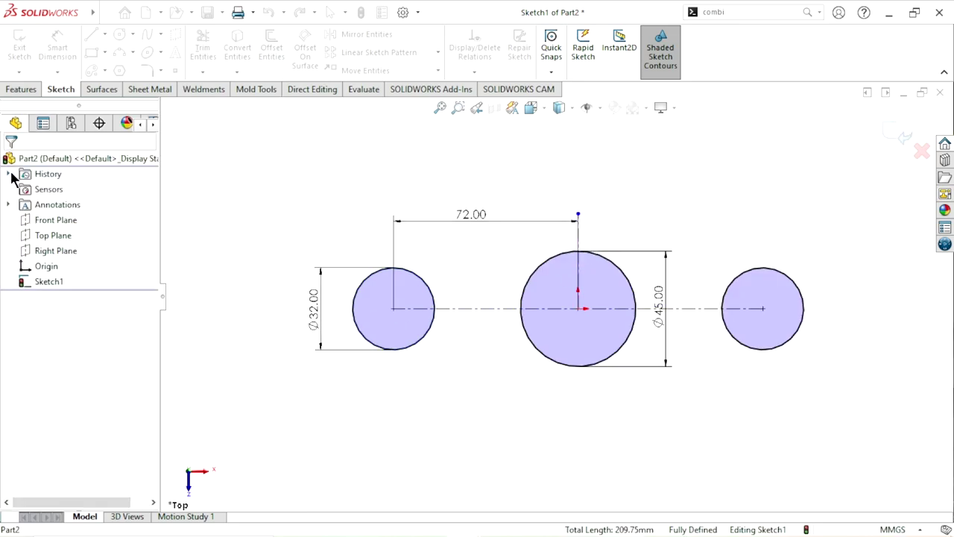
key("f")
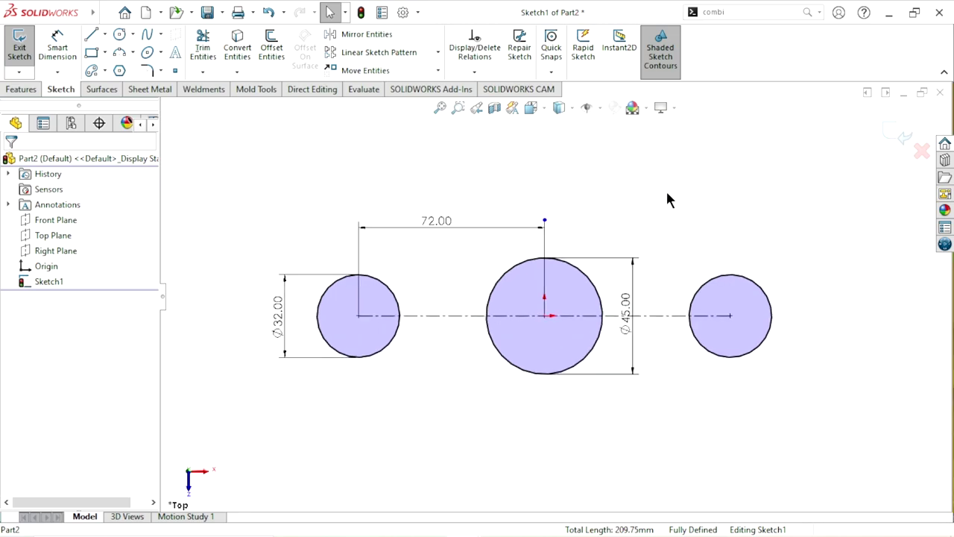
- Extrude only the central Ø45 contour 45 mm, creating Boss-Extrude1
left_click(20, 89)
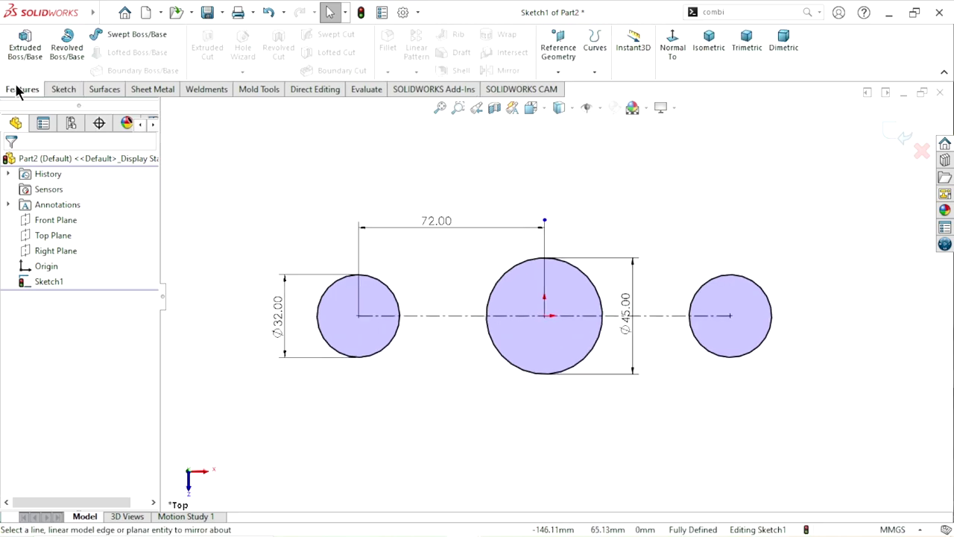
left_click(33, 65)
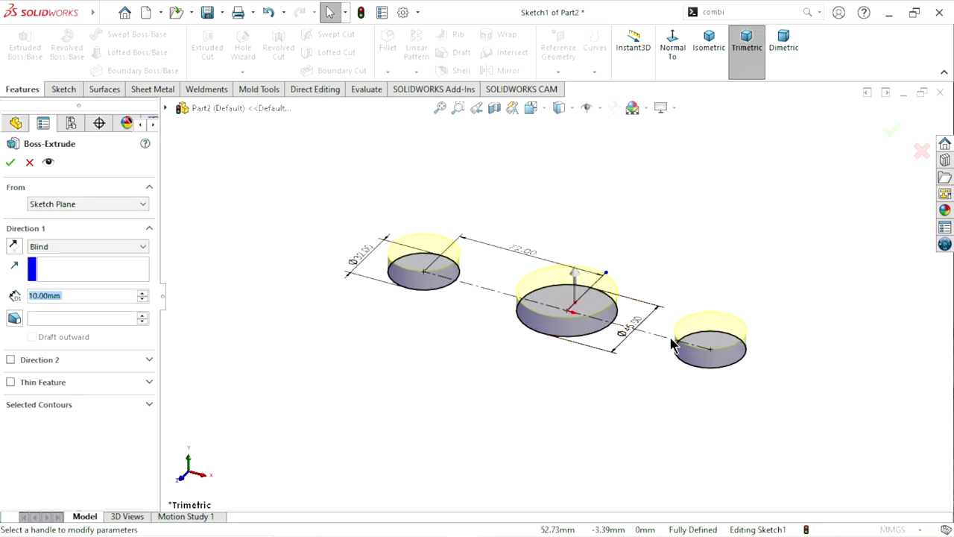
scroll(615, 341, "down", 4)
scroll(605, 325, "up", 1)
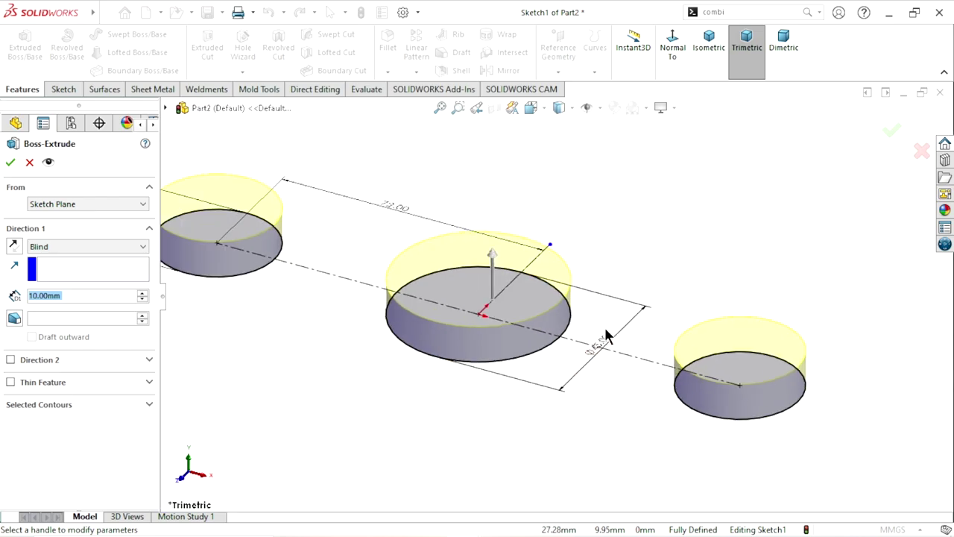
left_click(59, 404)
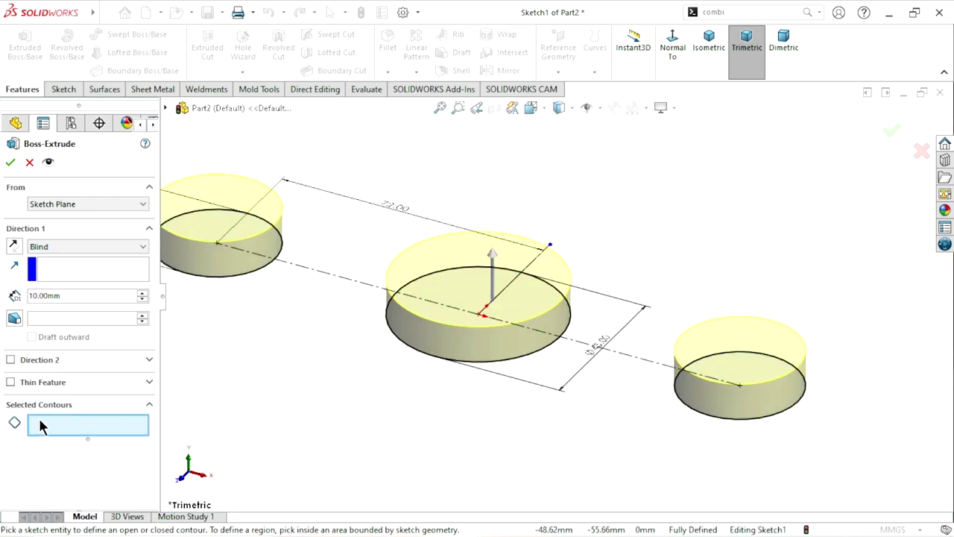
left_click(485, 365)
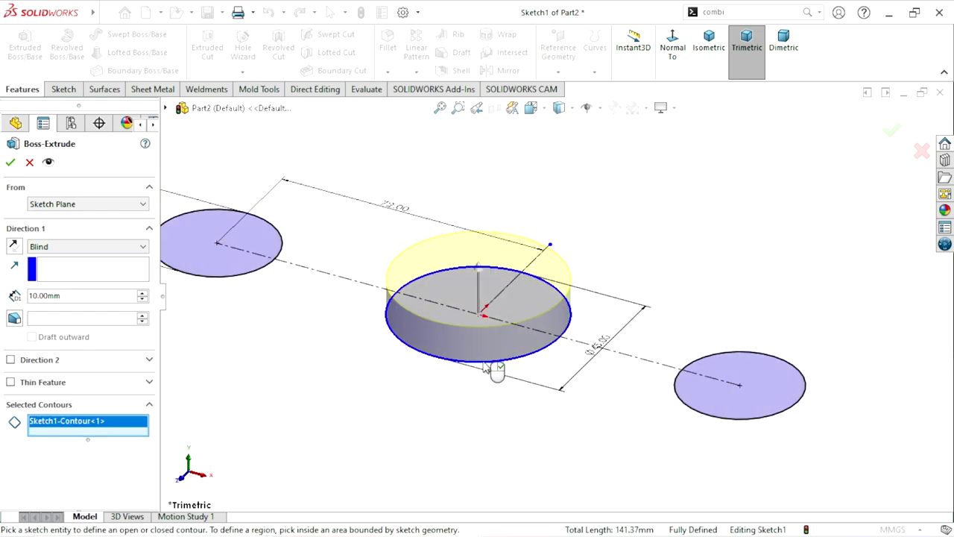
left_click_drag(71, 295, 45, 296)
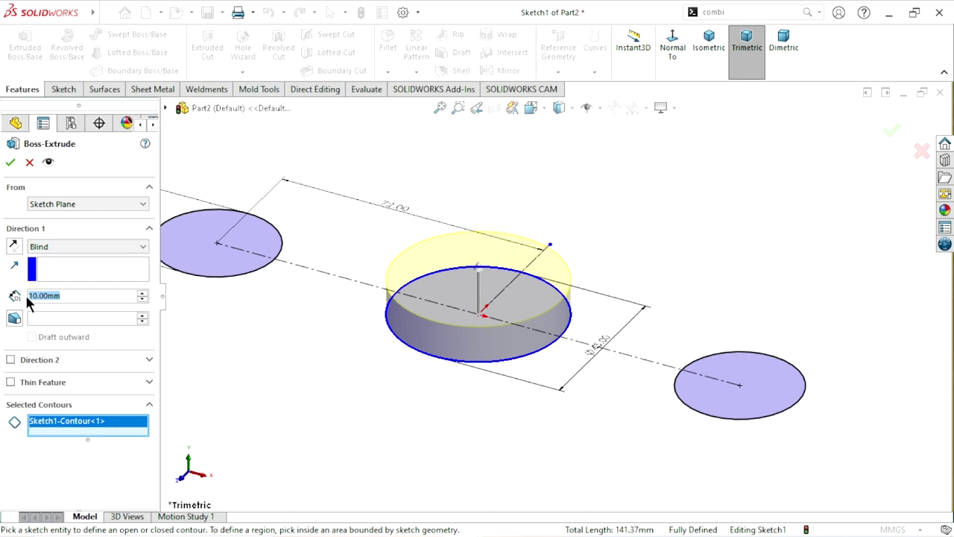
type("45")
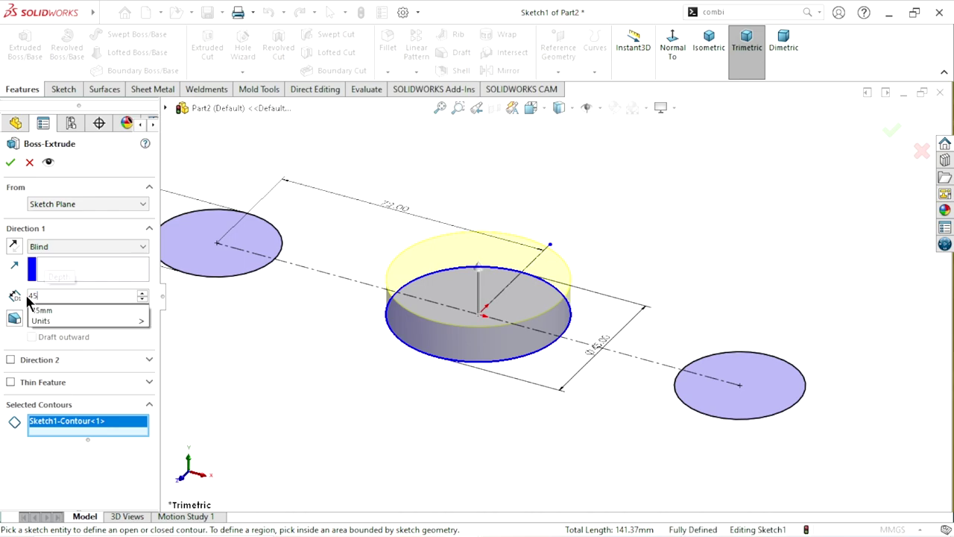
key("Return")
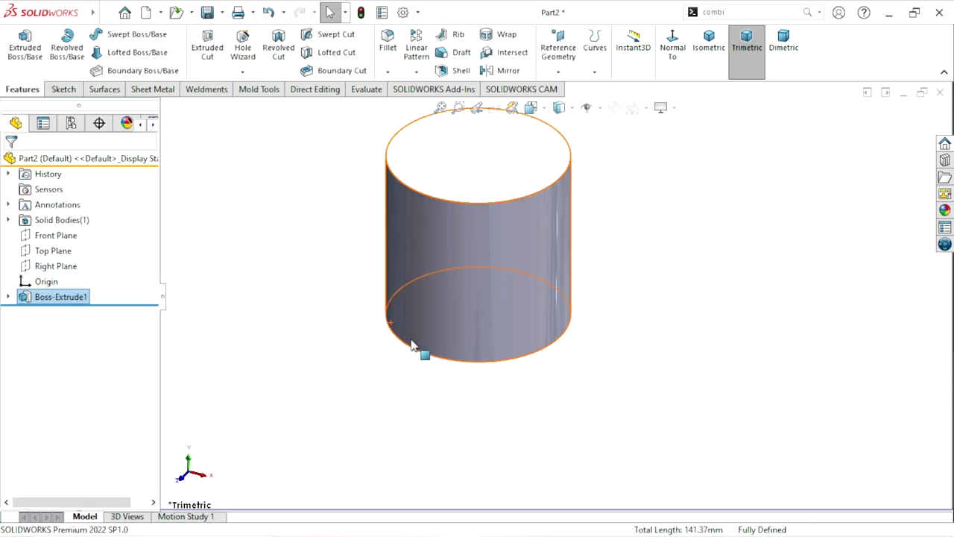
left_click(673, 329)
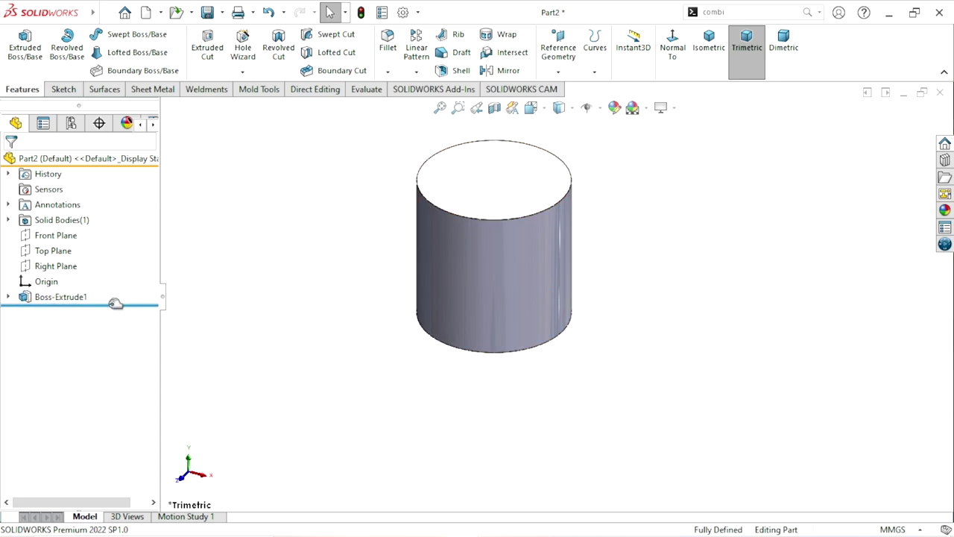
- Begin a second extrusion from Sketch1 using only the two Ø32 side circles as contours
left_click(9, 298)
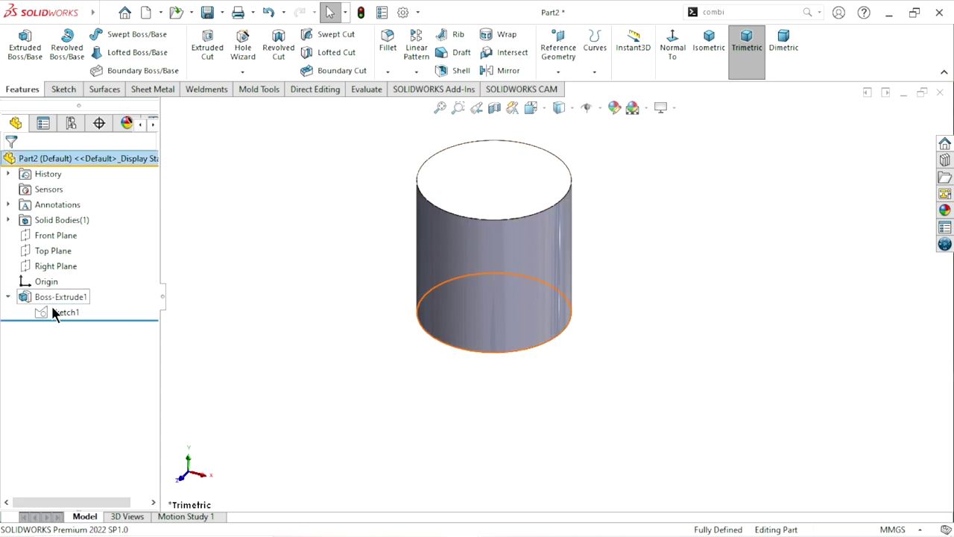
left_click(56, 313)
left_click(41, 53)
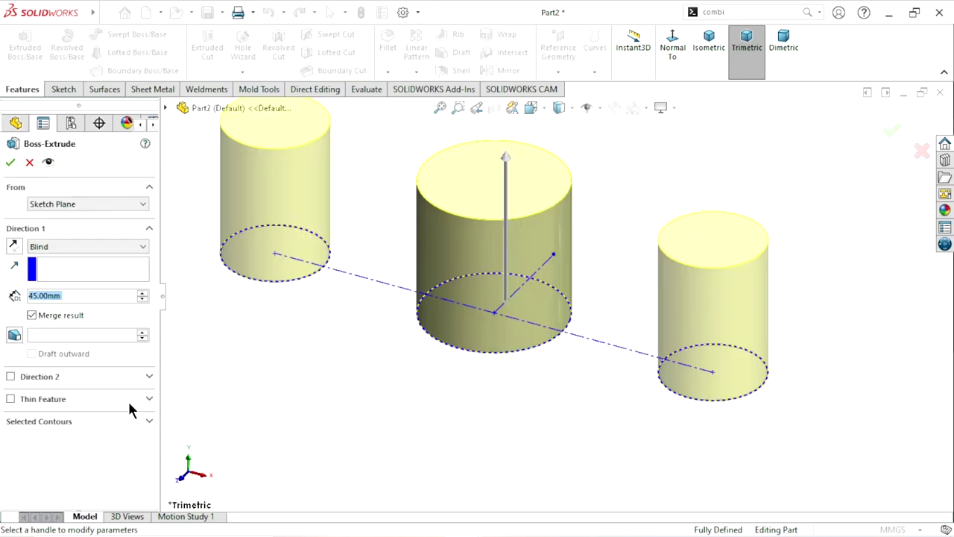
left_click(94, 421)
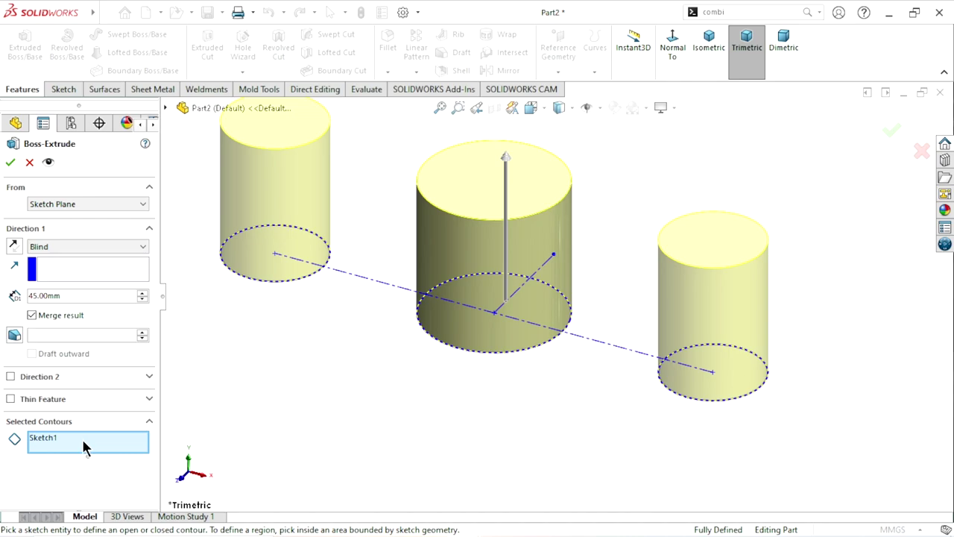
right_click(83, 446)
left_click(120, 465)
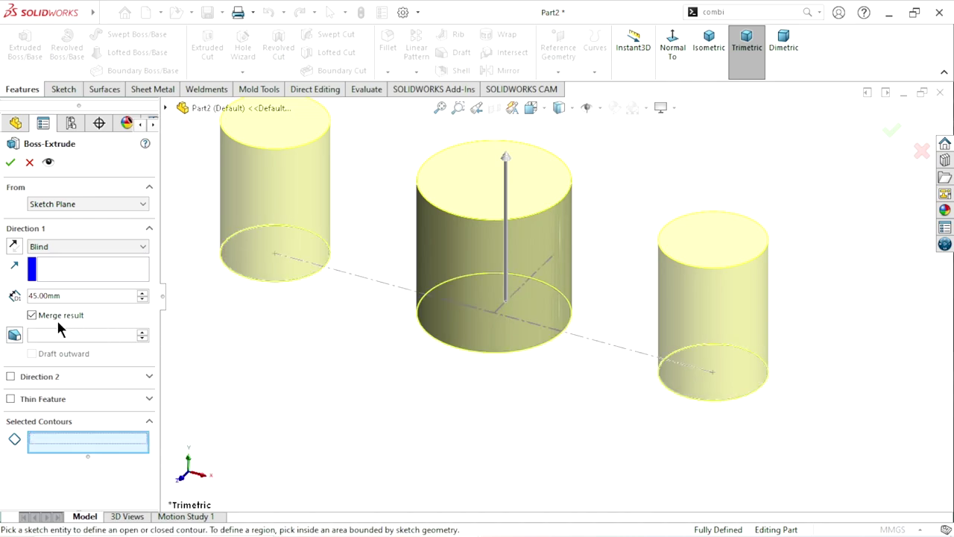
left_click(261, 282)
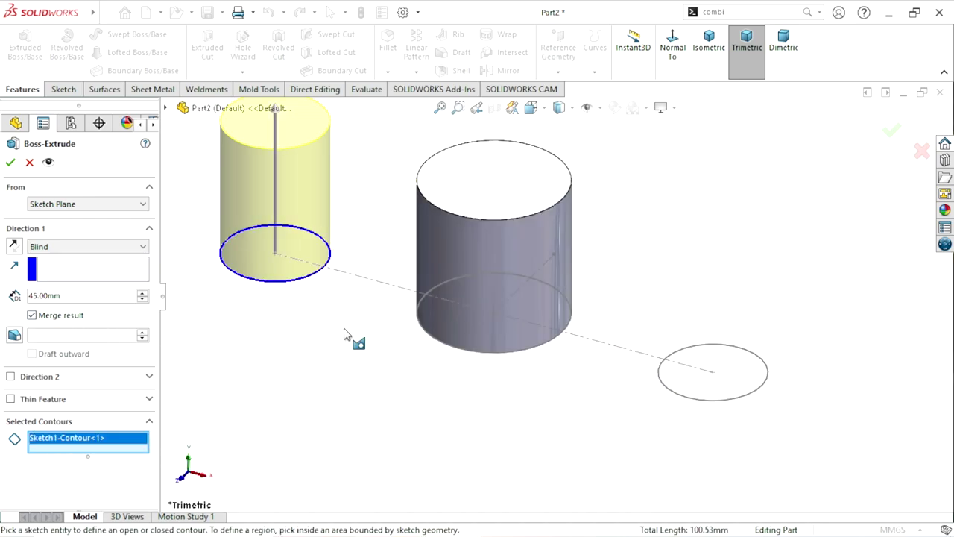
left_click(690, 398)
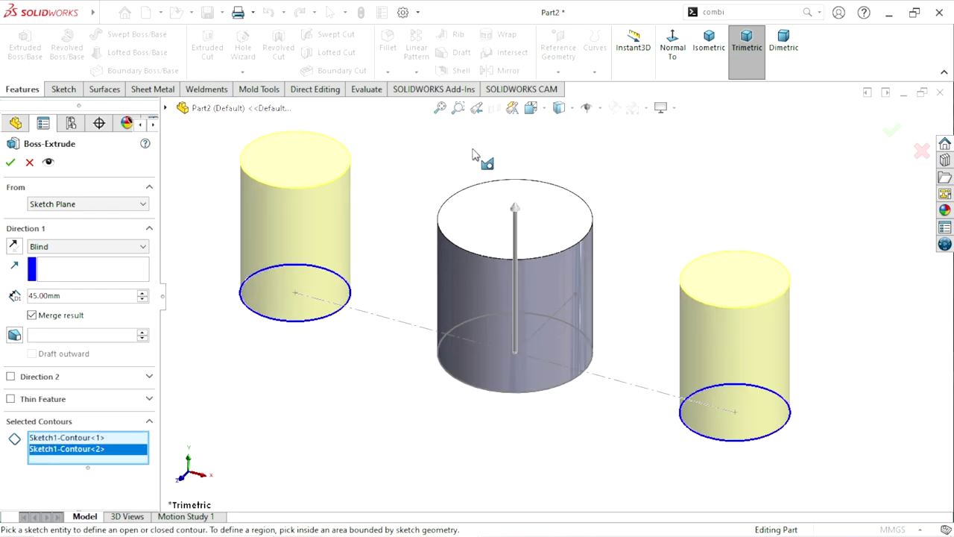
- Set Direction 1 to 24 mm and Direction 2 to 4 mm, and accept
scroll(472, 155, "down", 1)
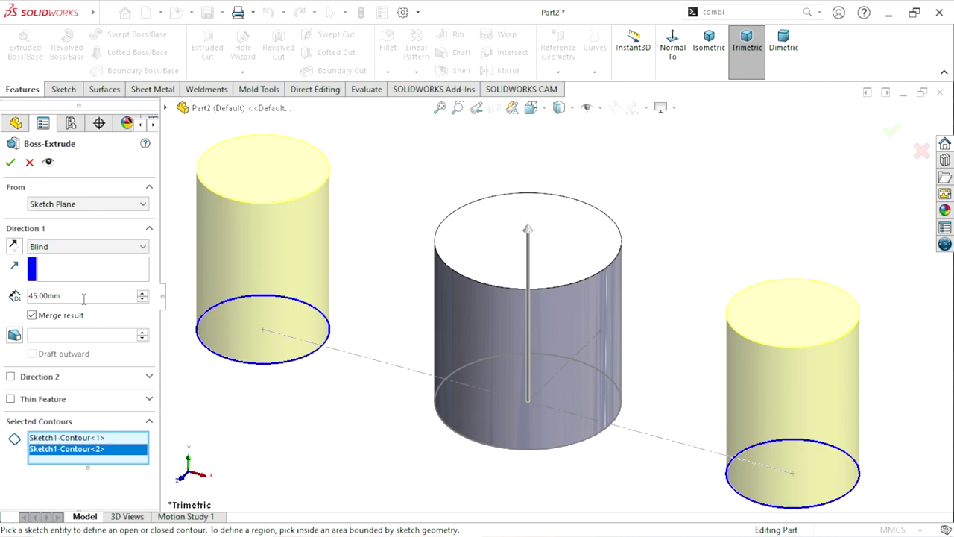
left_click_drag(84, 296, 51, 296)
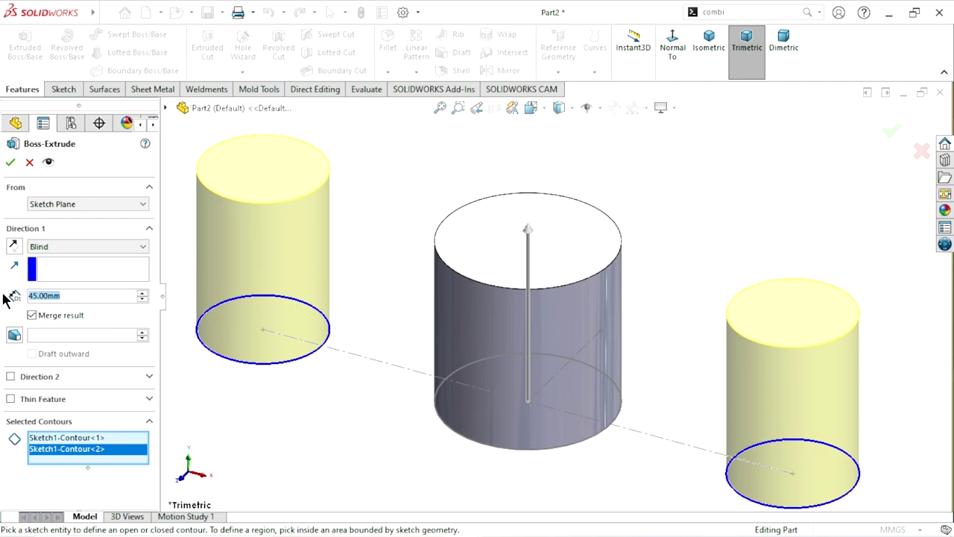
type("24")
key("Return")
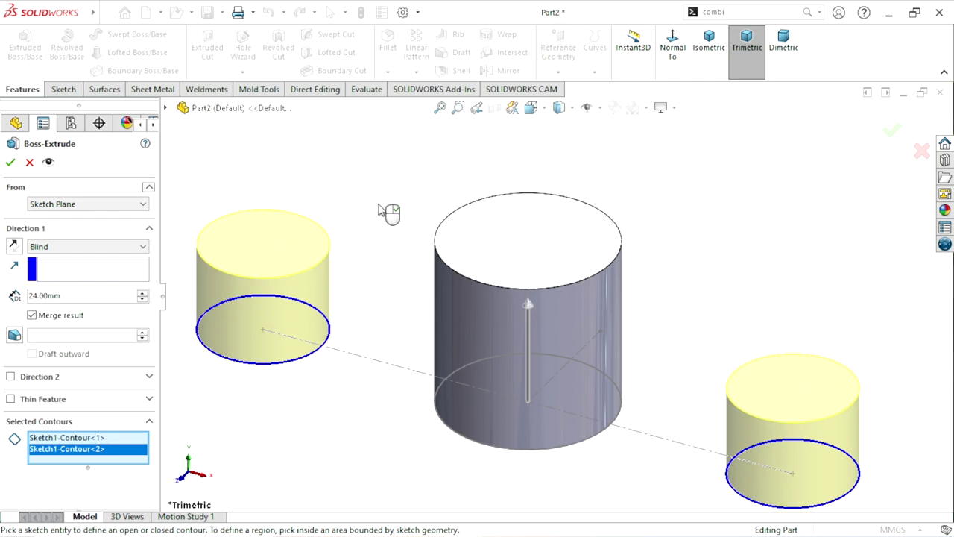
left_click(11, 377)
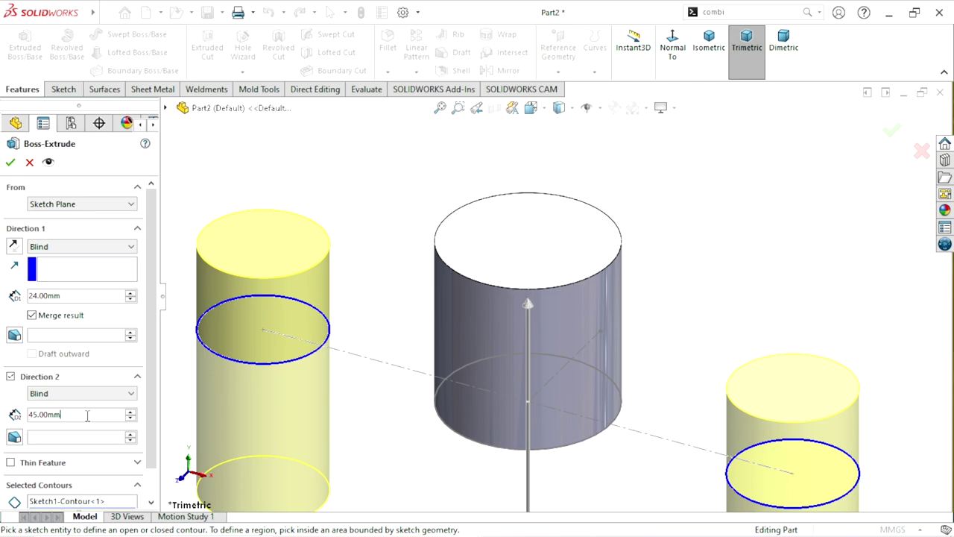
type("4")
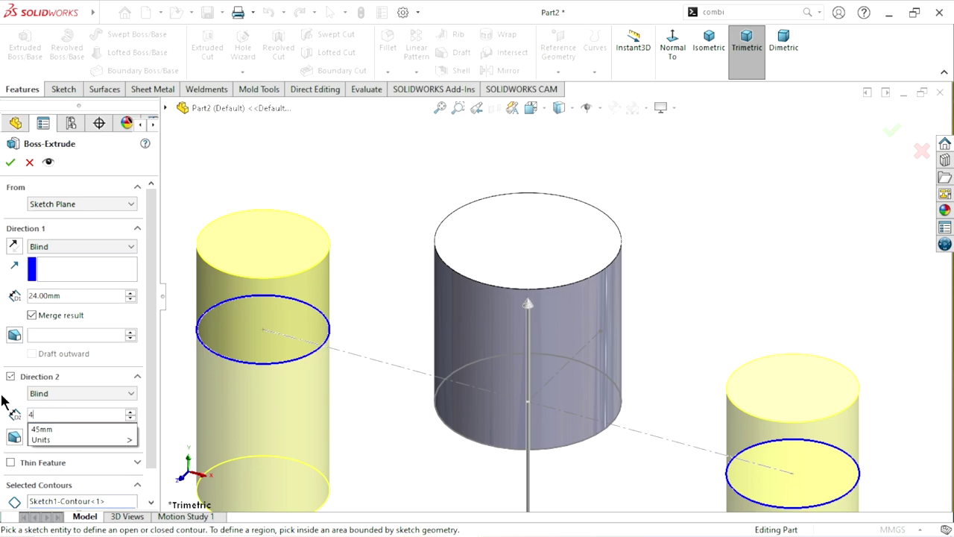
key("Return")
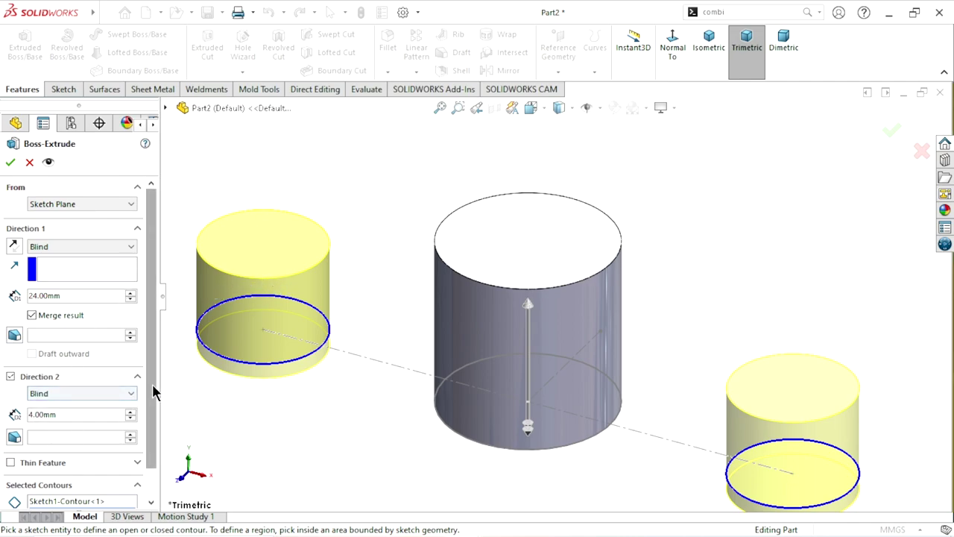
scroll(153, 388, "down", 1)
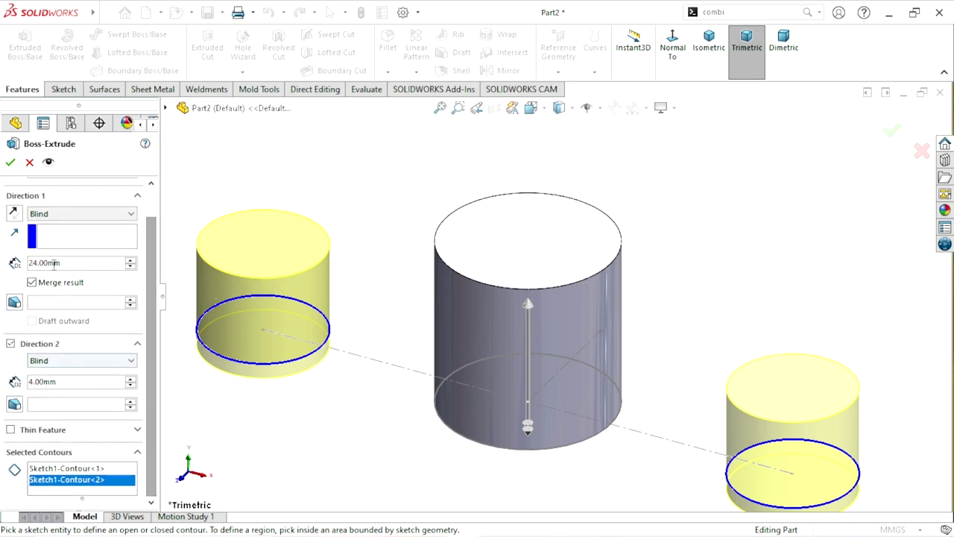
left_click(9, 164)
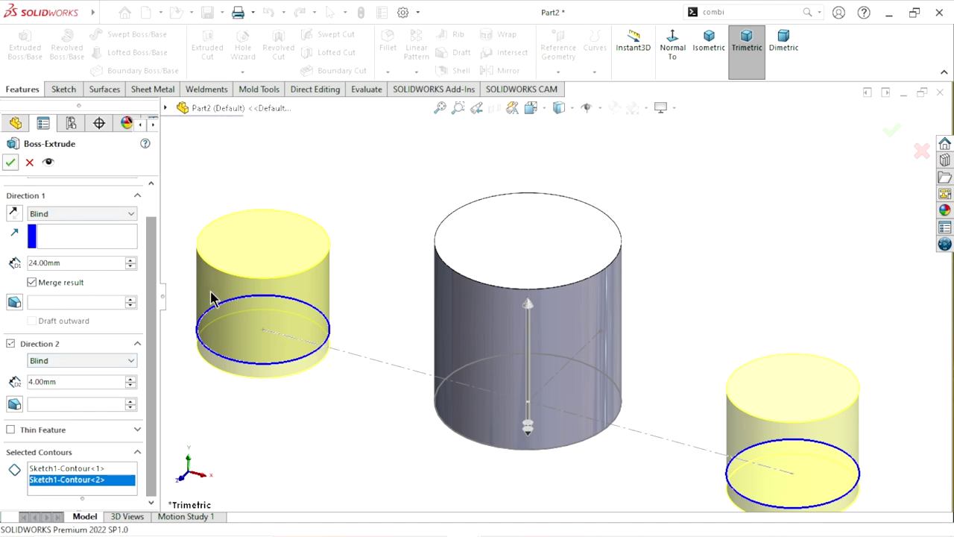
- Orbit the model, then start a sketch on the Front Plane
mouse_move(359, 400)
middle_mouse_down()
mouse_move(379, 334)
mouse_move(521, 380)
mouse_move(602, 320)
mouse_move(649, 267)
mouse_move(692, 264)
mouse_move(730, 332)
mouse_move(698, 270)
middle_mouse_up()
key("Escape")
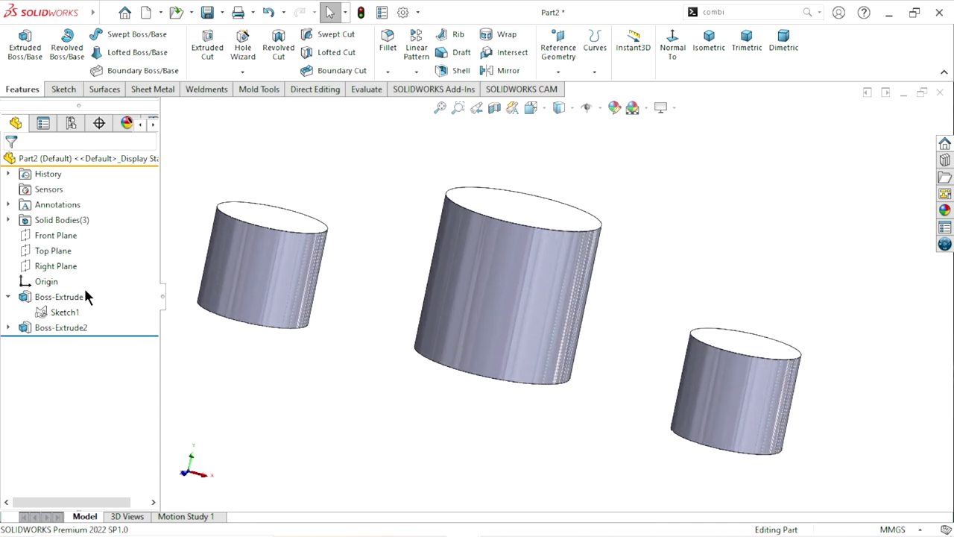
left_click(52, 236)
left_click(125, 215)
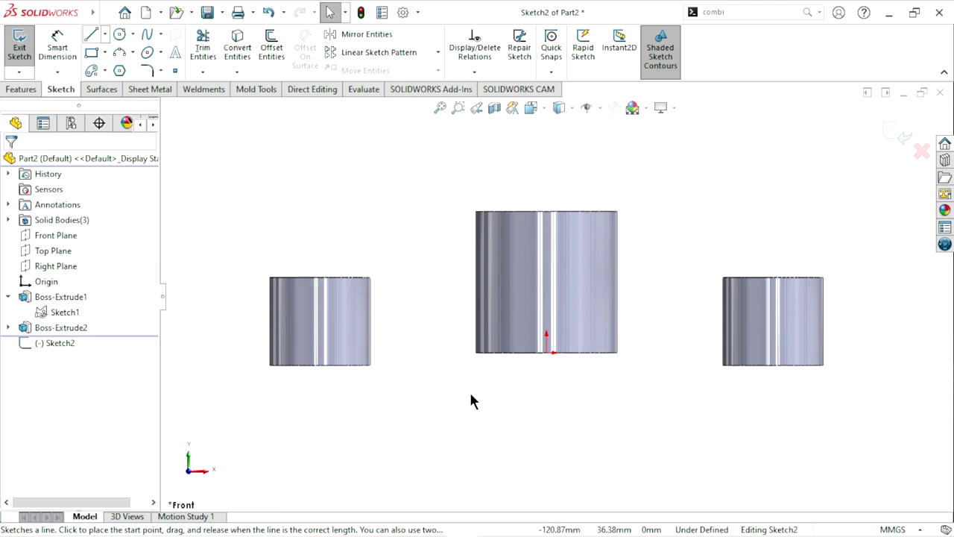
scroll(453, 356, "down", 1)
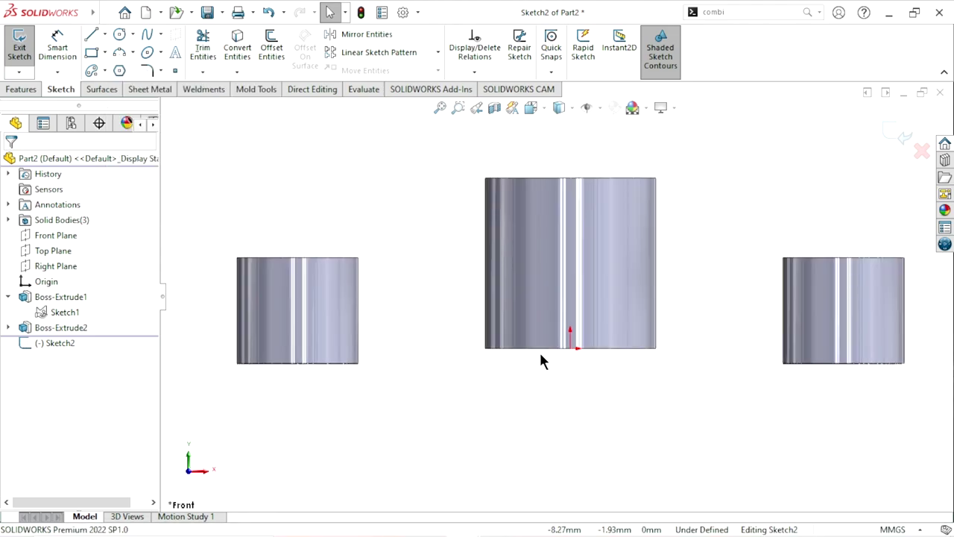
- Draw a horizontal line from the central cylinder's base left to below the left cylinder
left_click(88, 36)
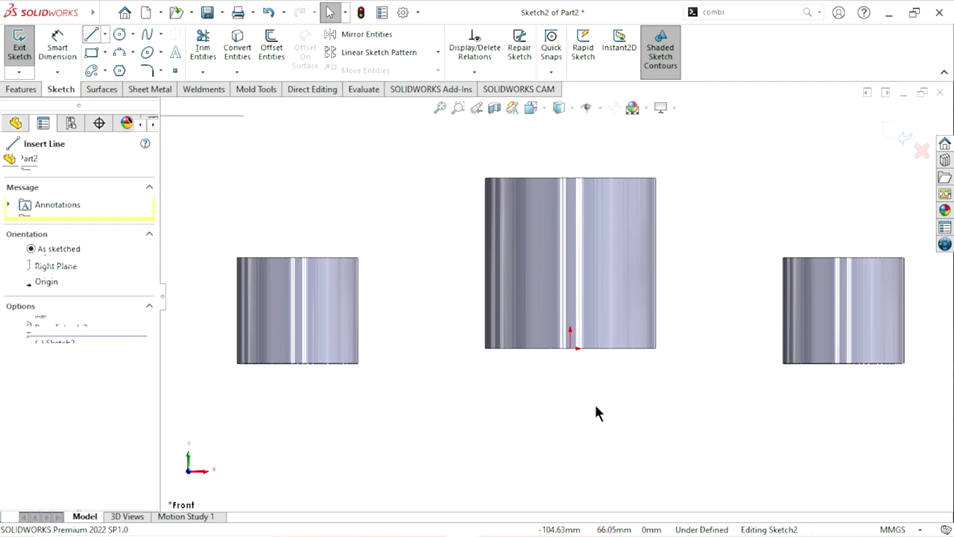
left_click(569, 349)
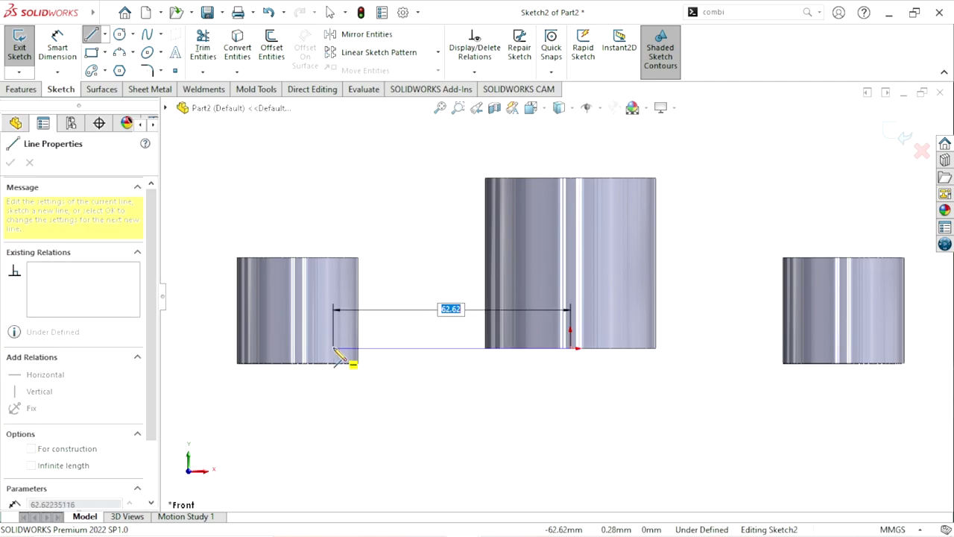
left_click(333, 348)
right_click(424, 393)
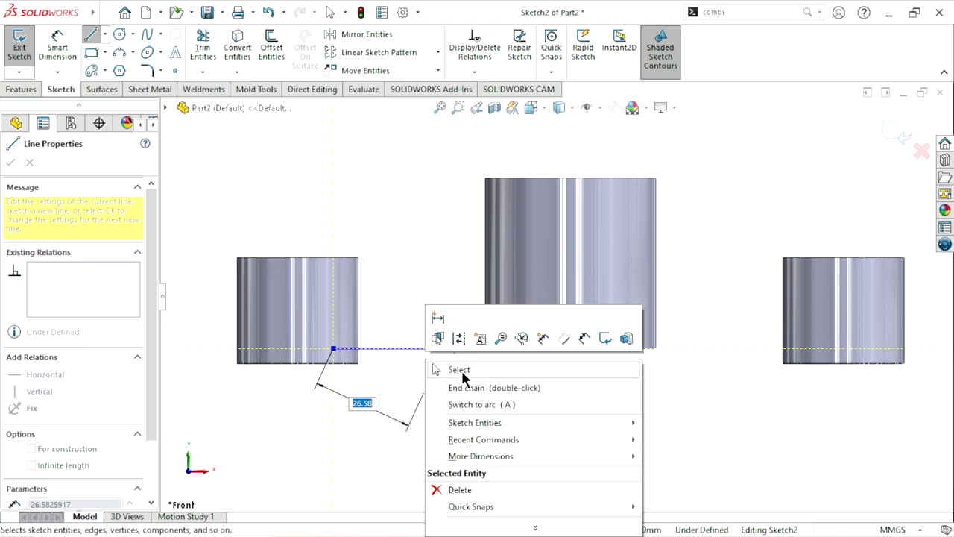
left_click(460, 370)
- Dimension the line's length to 60 mm
left_click(71, 54)
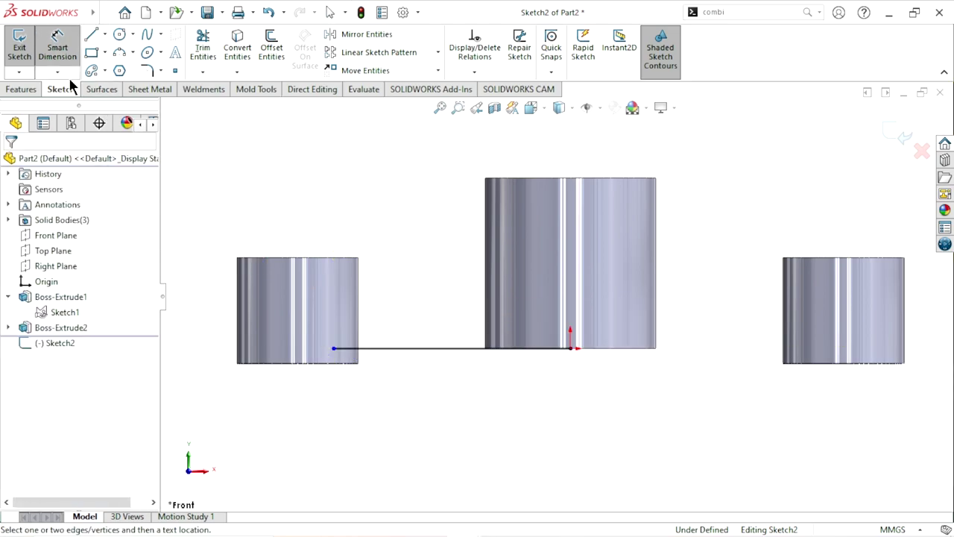
left_click(455, 352)
left_click(462, 409)
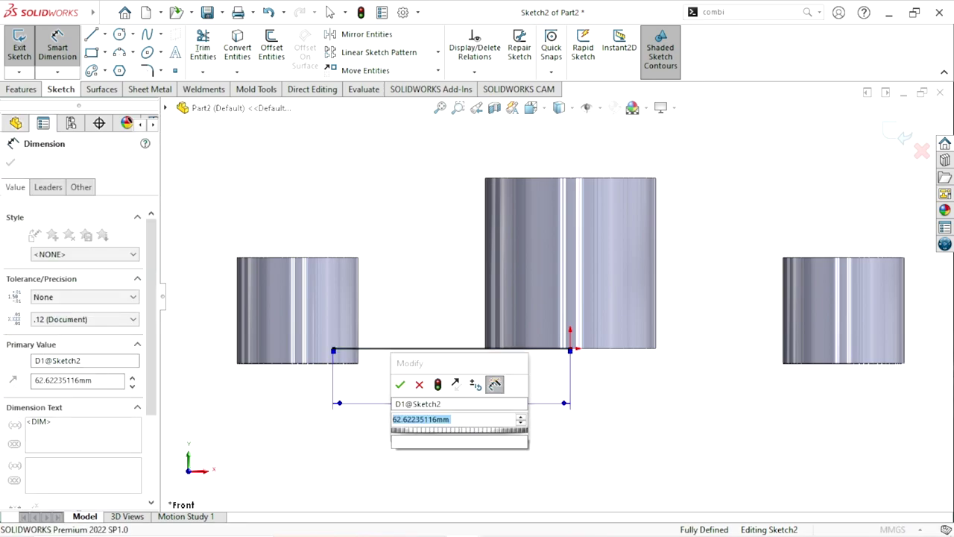
type("60")
left_click(402, 385)
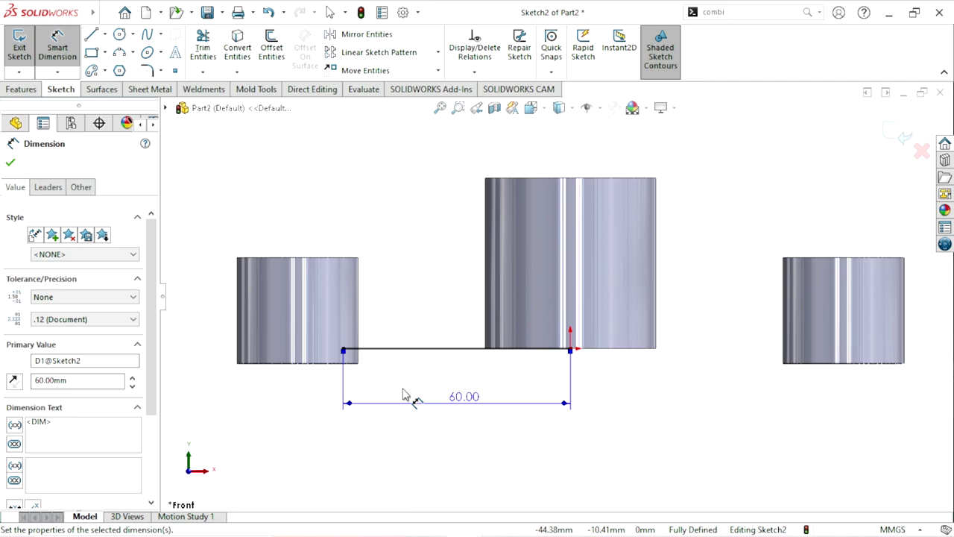
left_click(11, 163)
- Extrude the line Mid Plane to a depth of 32 mm
left_click(30, 90)
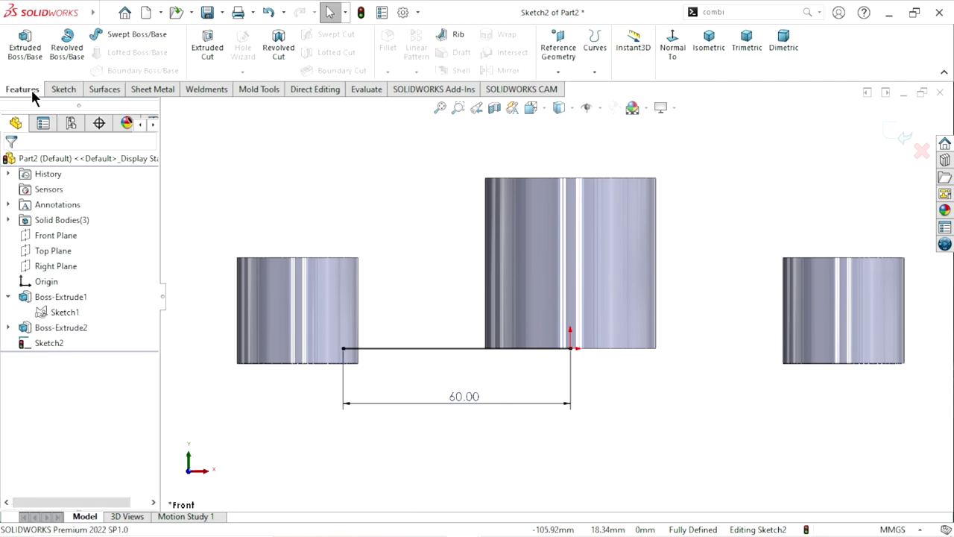
left_click(30, 52)
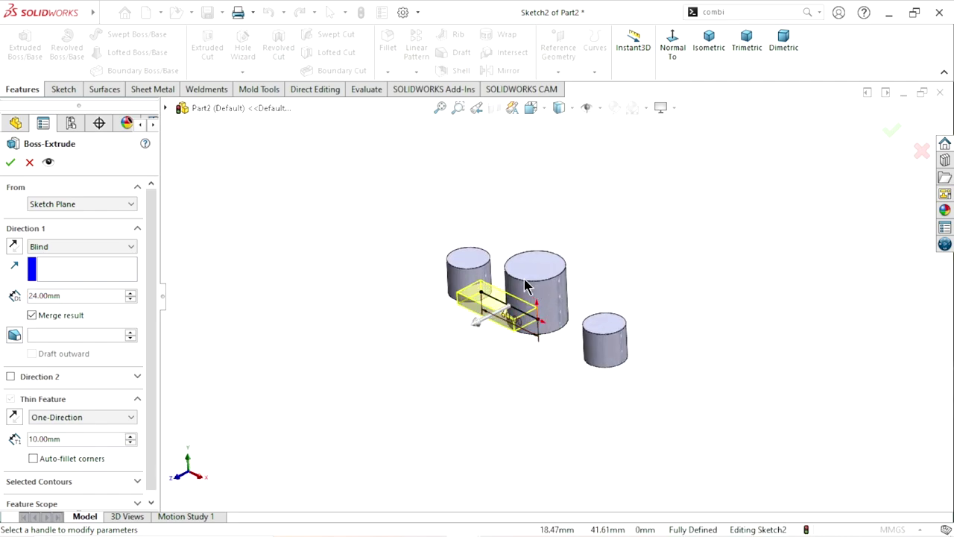
scroll(579, 277, "down", 5)
scroll(471, 393, "up", 2)
scroll(477, 361, "down", 2)
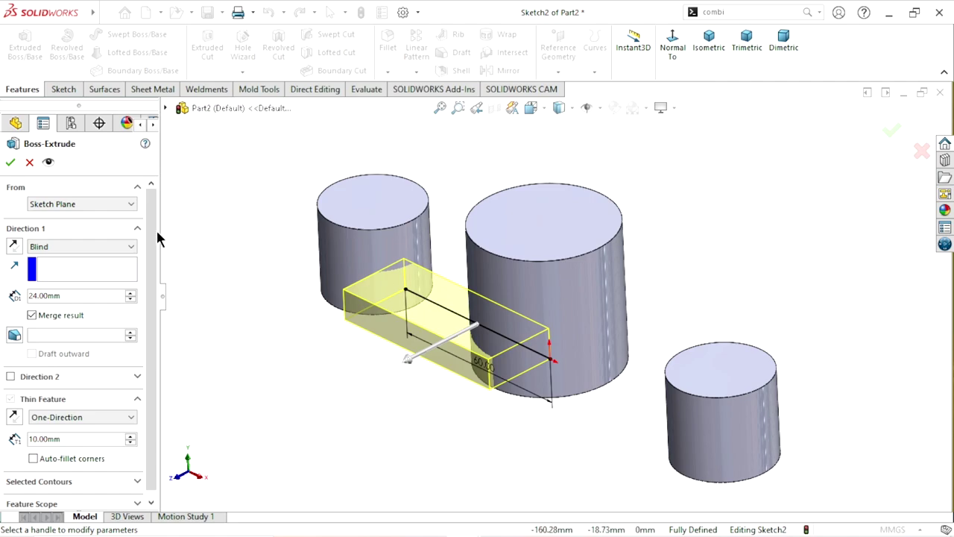
left_click(92, 246)
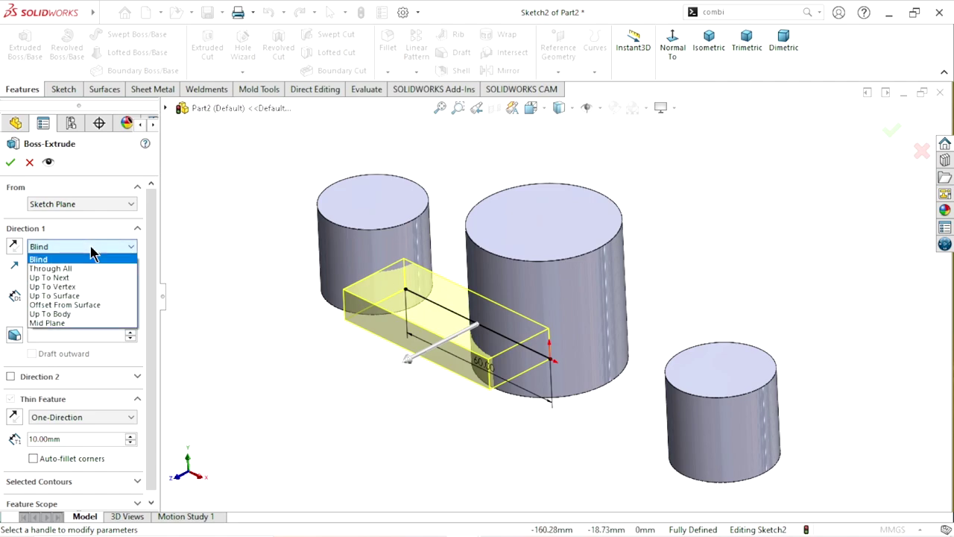
left_click(59, 323)
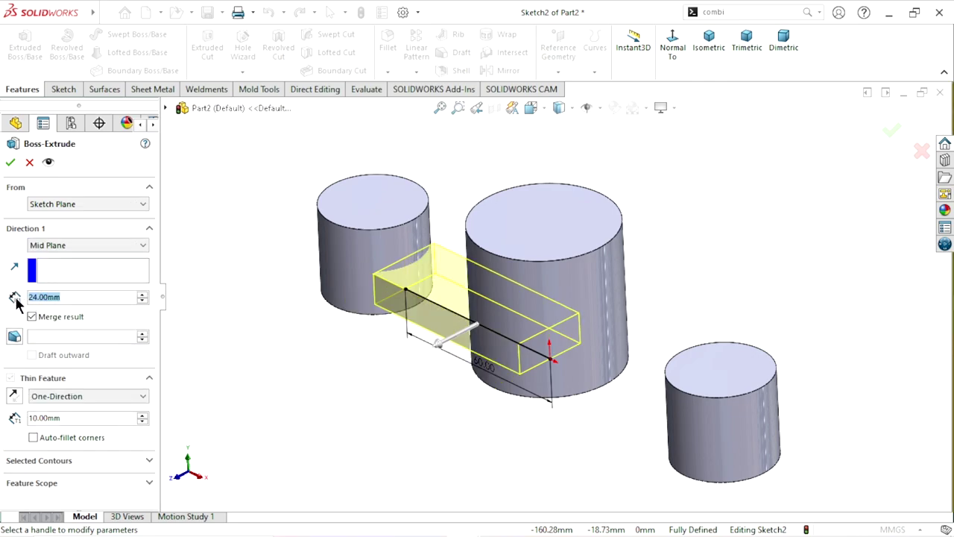
type("32")
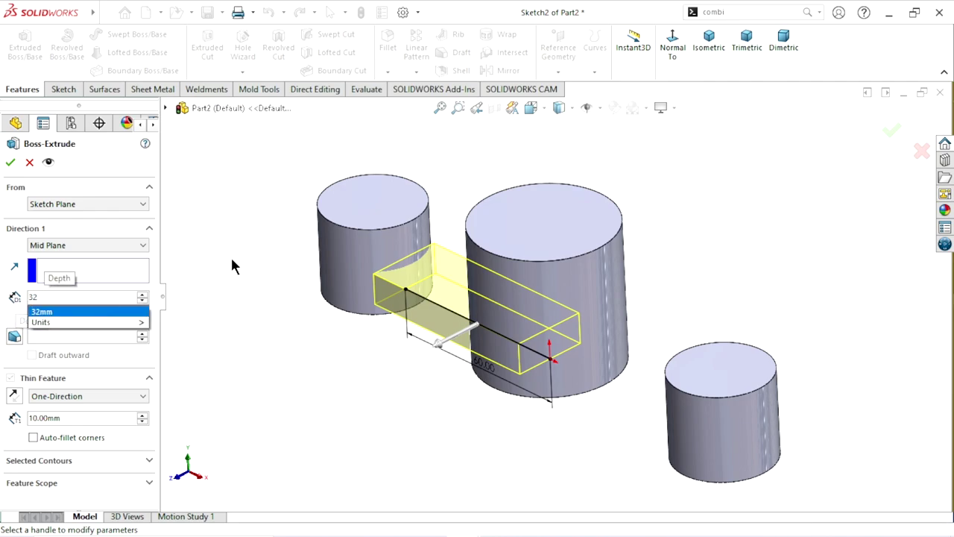
key("Return")
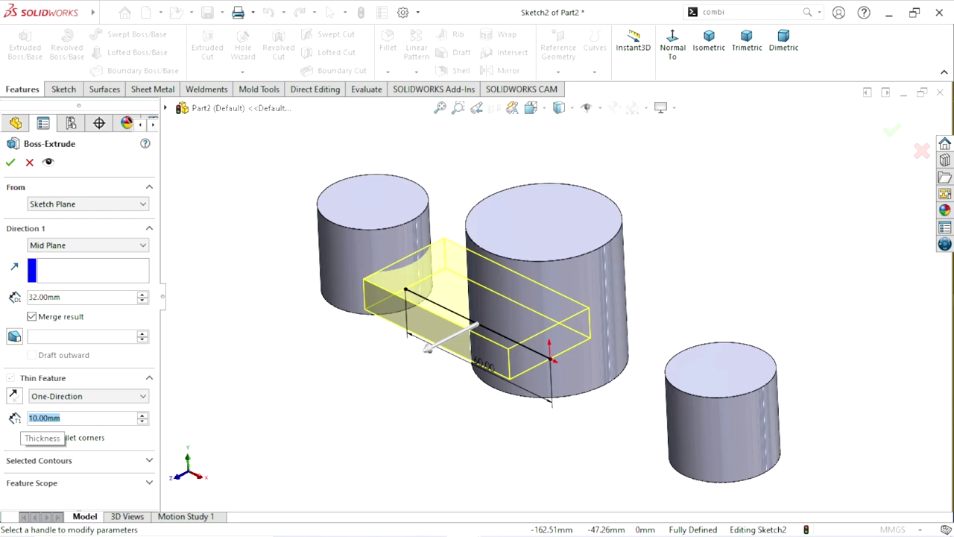
- Make it a 4 mm thin feature and accept, creating Extrude-Thin1
type("4")
key("Return")
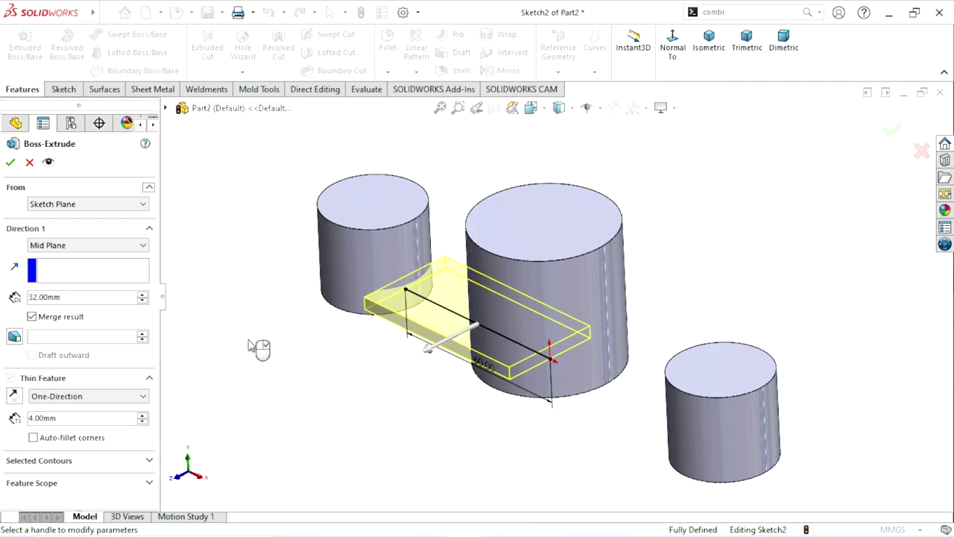
mouse_move(362, 386)
middle_mouse_down()
mouse_move(345, 351)
mouse_move(341, 291)
mouse_move(360, 311)
mouse_move(388, 264)
mouse_move(404, 281)
mouse_move(351, 345)
mouse_move(354, 367)
middle_mouse_up()
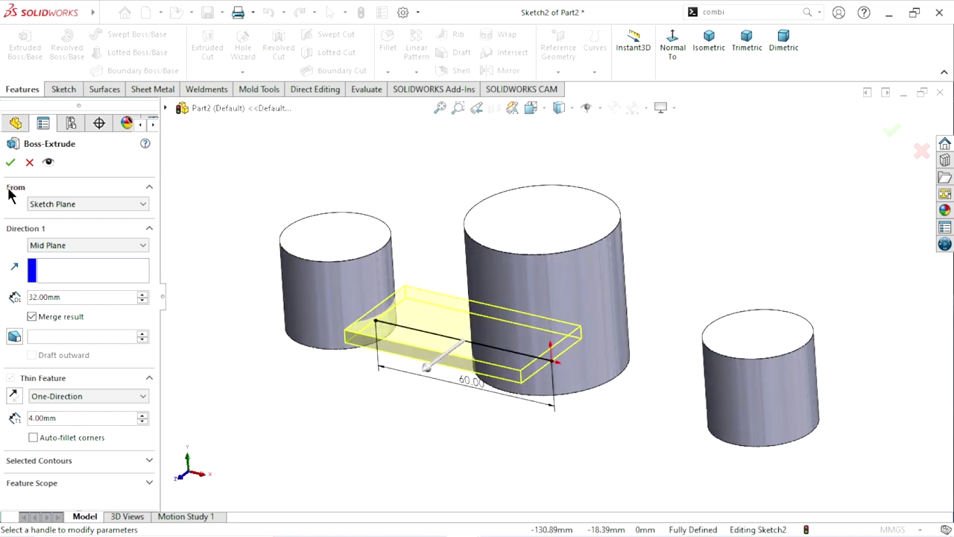
left_click(12, 163)
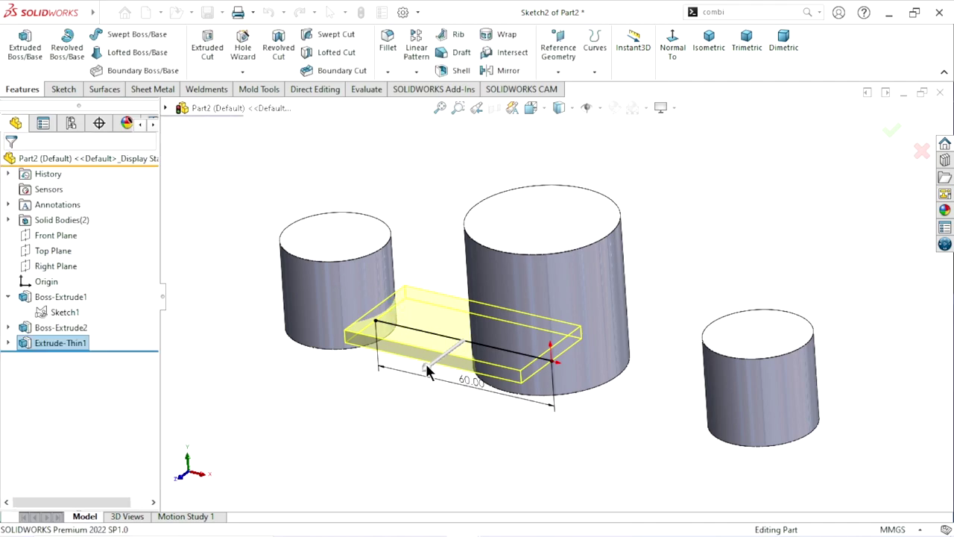
- Zoom and orbit around the model to inspect the new thin plate
scroll(405, 369, "up", 3)
scroll(549, 298, "down", 3)
scroll(543, 343, "down", 1)
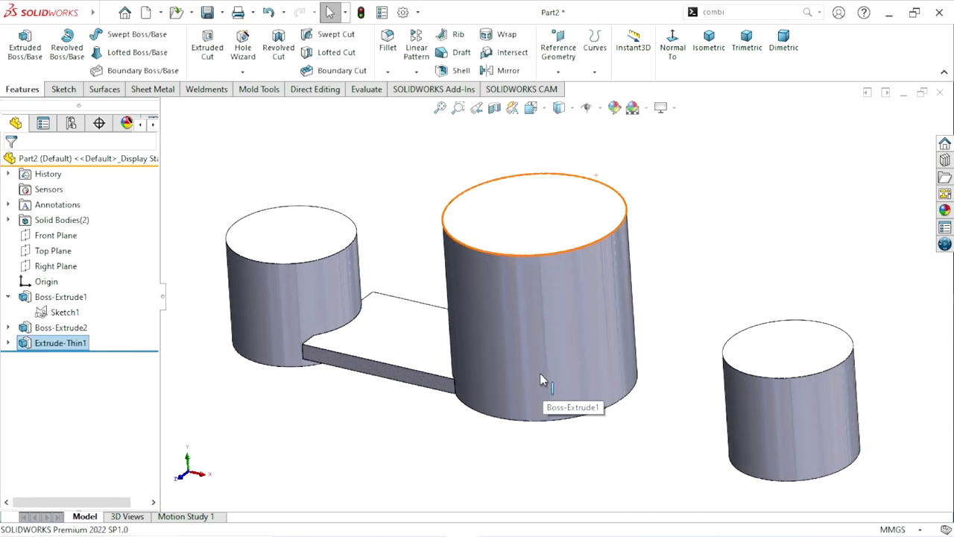
scroll(530, 368, "up", 2)
left_click(415, 392)
mouse_move(415, 392)
middle_mouse_down()
mouse_move(405, 396)
mouse_move(425, 417)
mouse_move(393, 333)
mouse_move(402, 246)
mouse_move(353, 336)
mouse_move(353, 298)
mouse_move(403, 366)
mouse_move(434, 351)
mouse_move(435, 383)
mouse_move(419, 386)
mouse_move(506, 304)
middle_mouse_up()
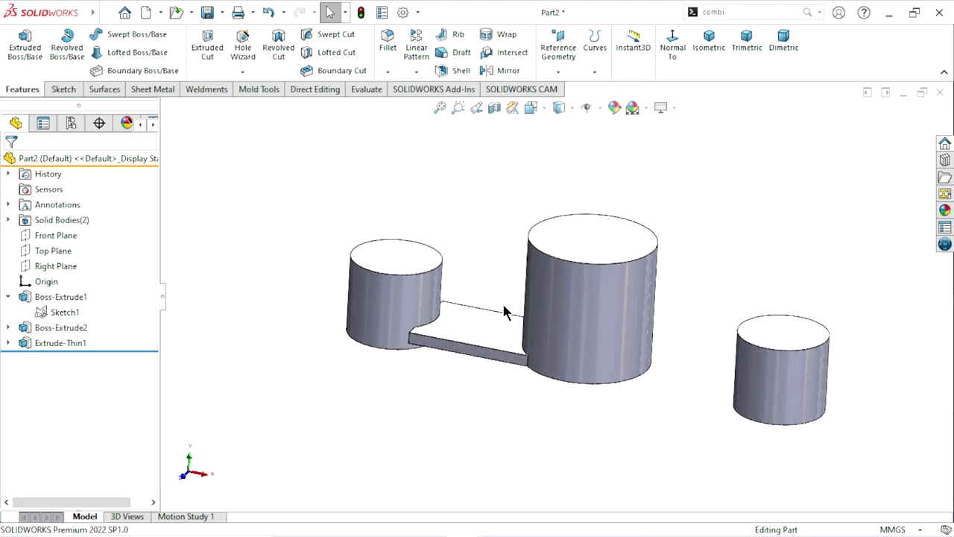
scroll(502, 321, "up", 1)
scroll(502, 324, "down", 2)
scroll(495, 334, "down", 2)
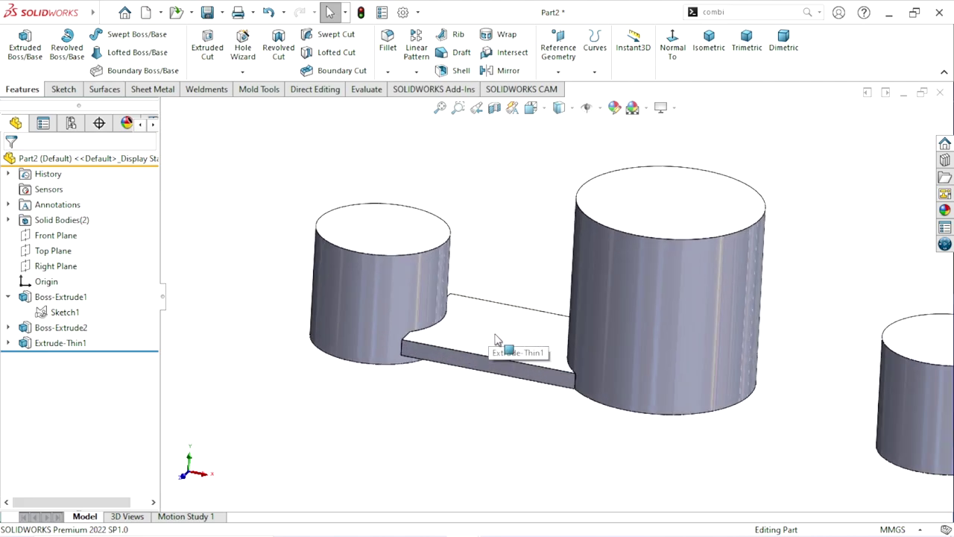
left_click(496, 337)
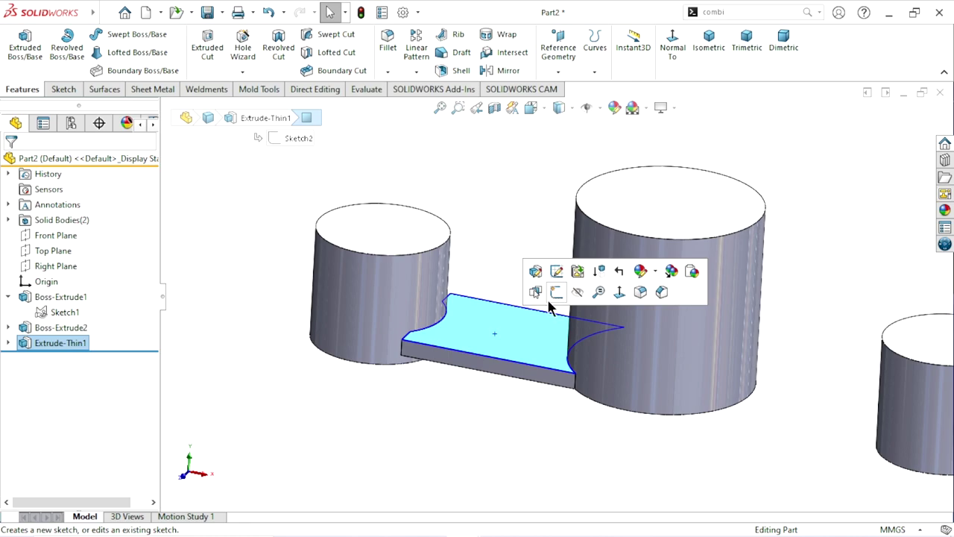
left_click(427, 421)
- Open a new sketch, Sketch3, on the Front Plane
scroll(439, 417, "up", 3)
scroll(611, 302, "down", 2)
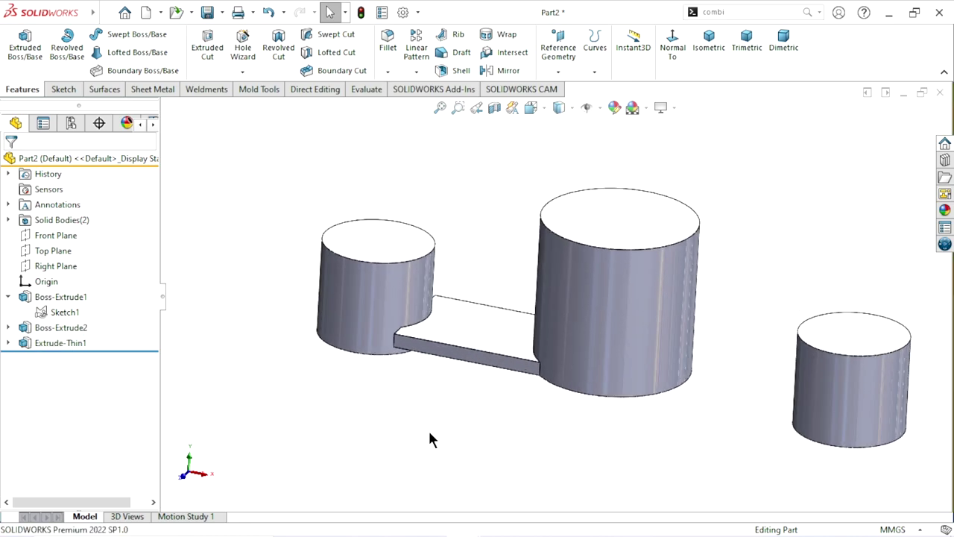
mouse_move(429, 440)
middle_mouse_down()
mouse_move(464, 372)
mouse_move(489, 410)
middle_mouse_up()
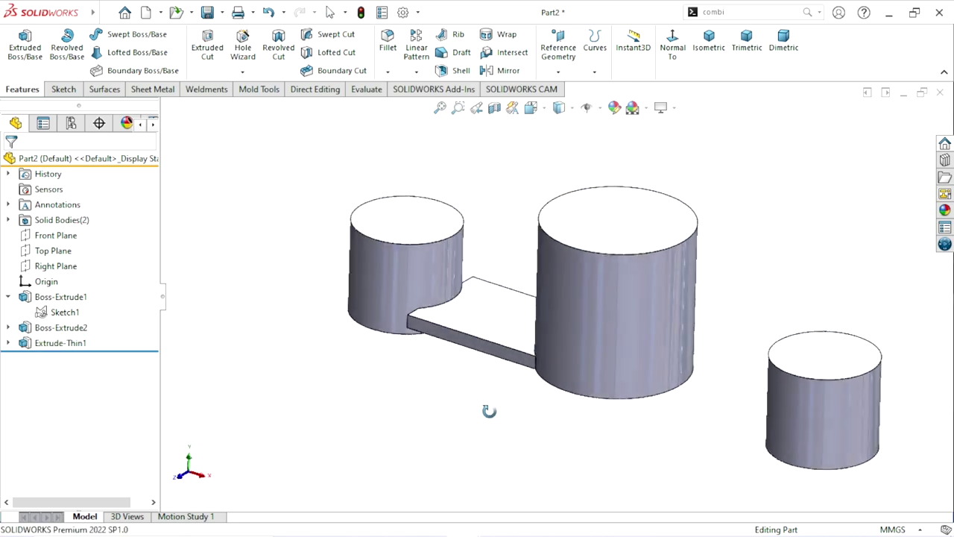
left_click(56, 235)
left_click(79, 214)
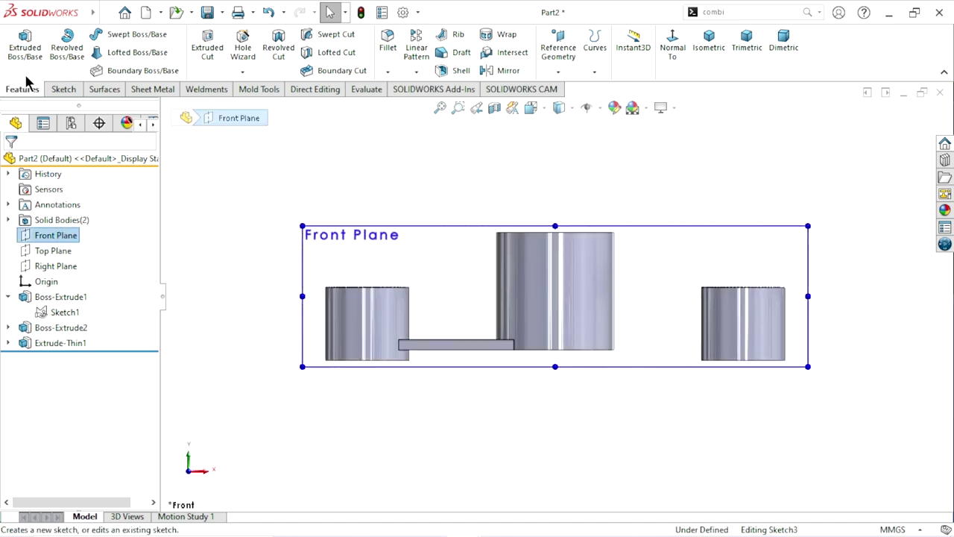
- Draw a slanted line from the left boss up to the centre boss, then switch to Centerline
left_click(94, 39)
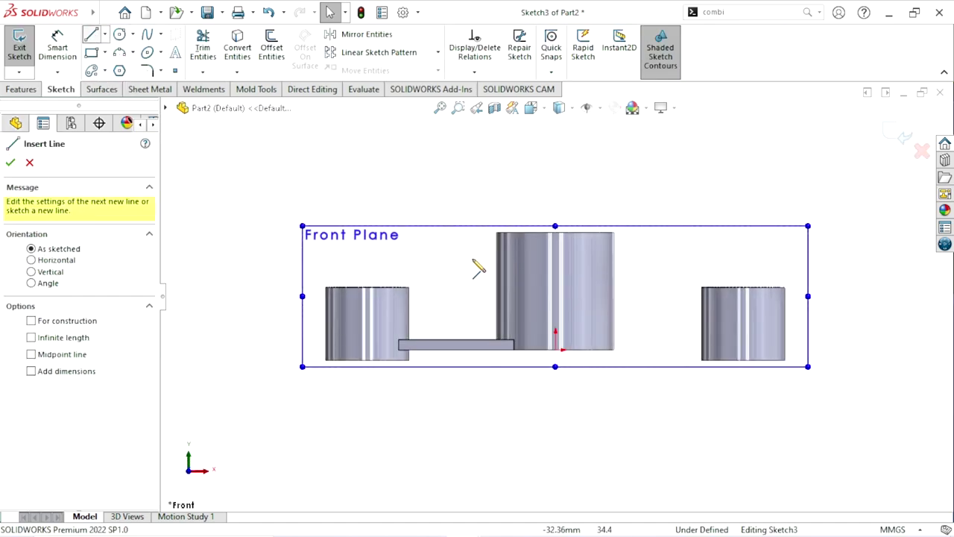
scroll(510, 250, "down", 2)
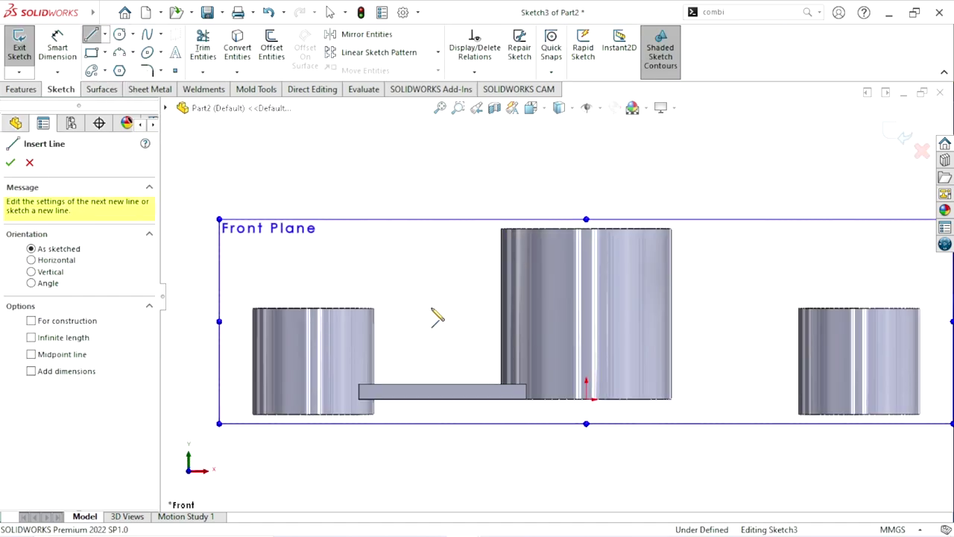
left_click(341, 321)
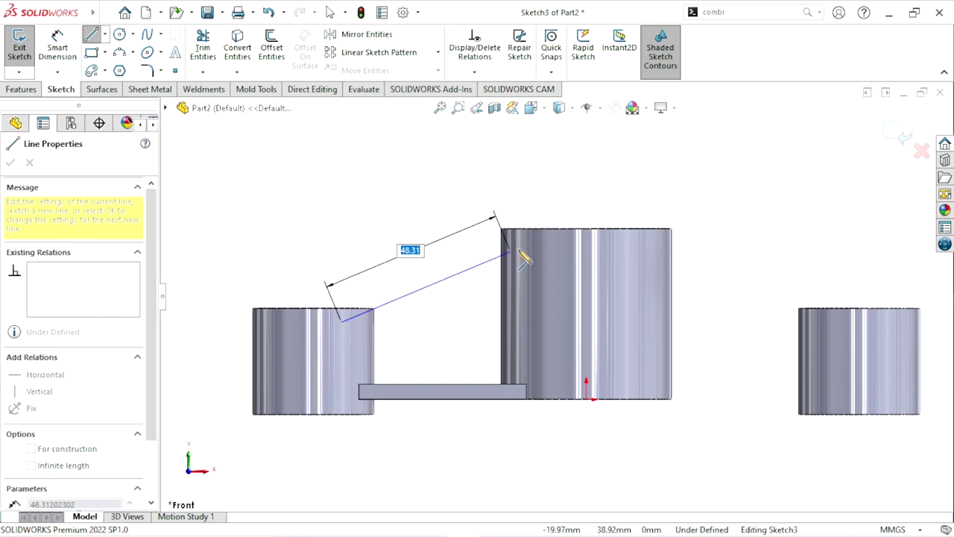
left_click(519, 249)
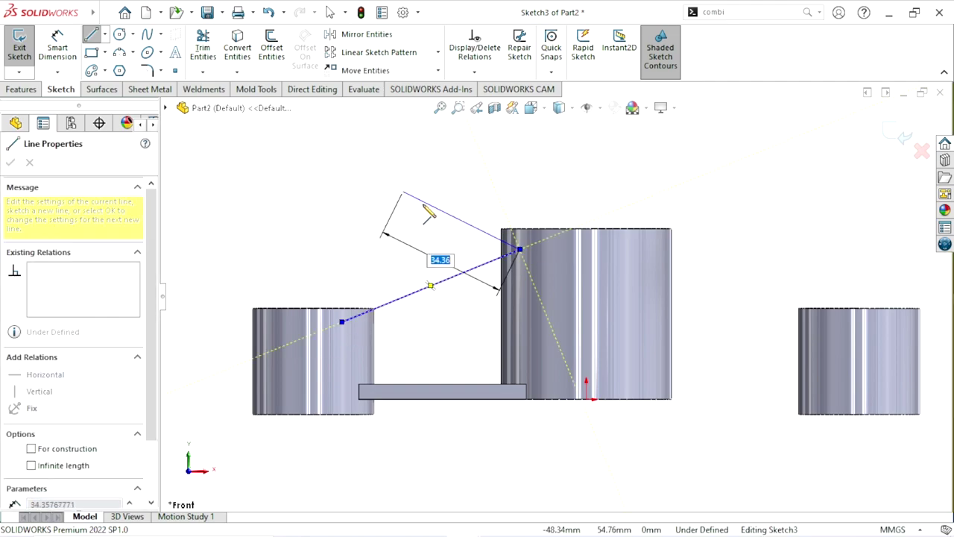
right_click(406, 192)
left_click(424, 196)
left_click(105, 35)
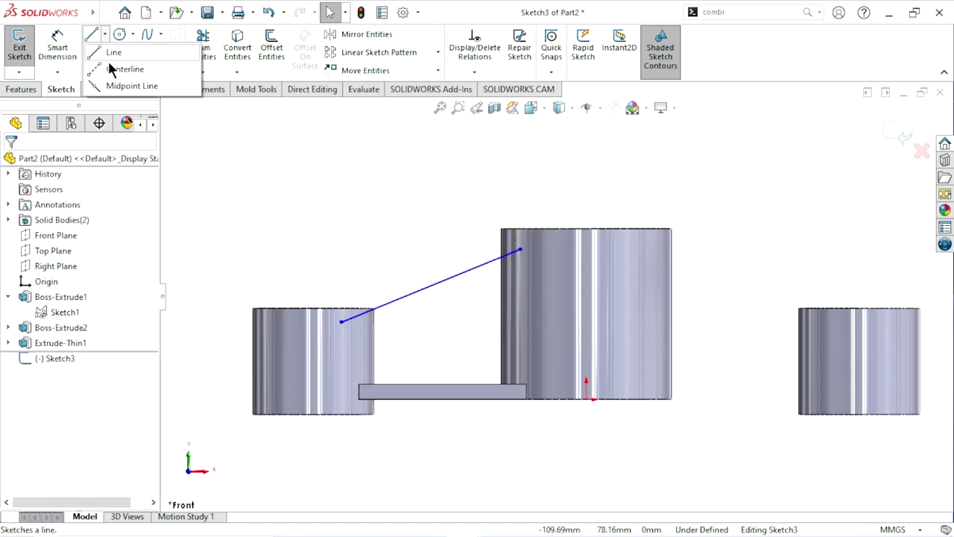
left_click(111, 70)
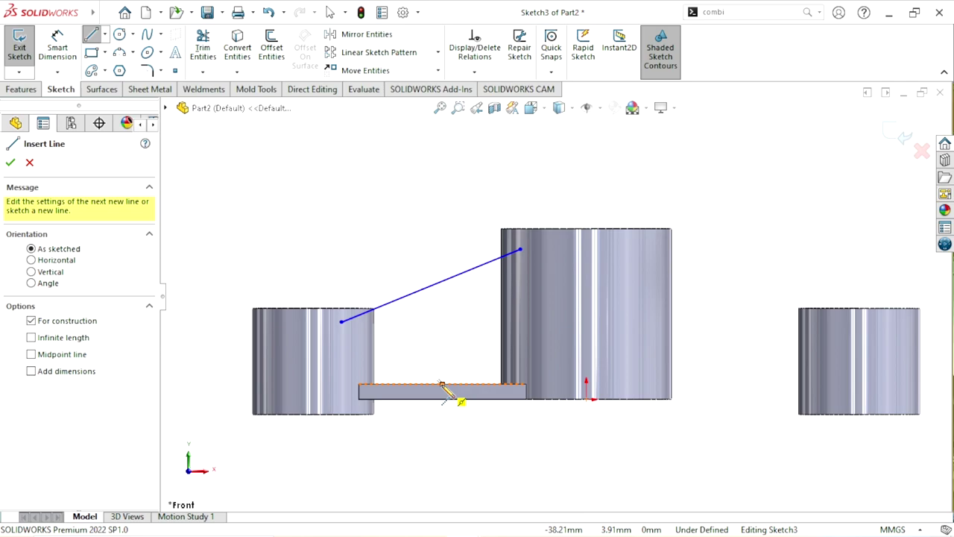
- Draw a vertical centerline from the thin plate's top edge up to the sloped line
left_click(442, 386)
left_click(442, 282)
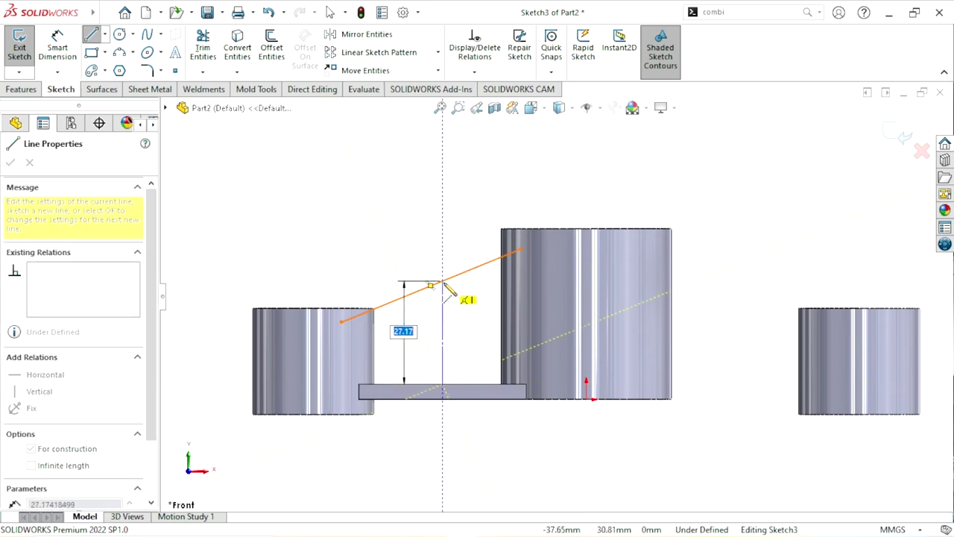
right_click(436, 233)
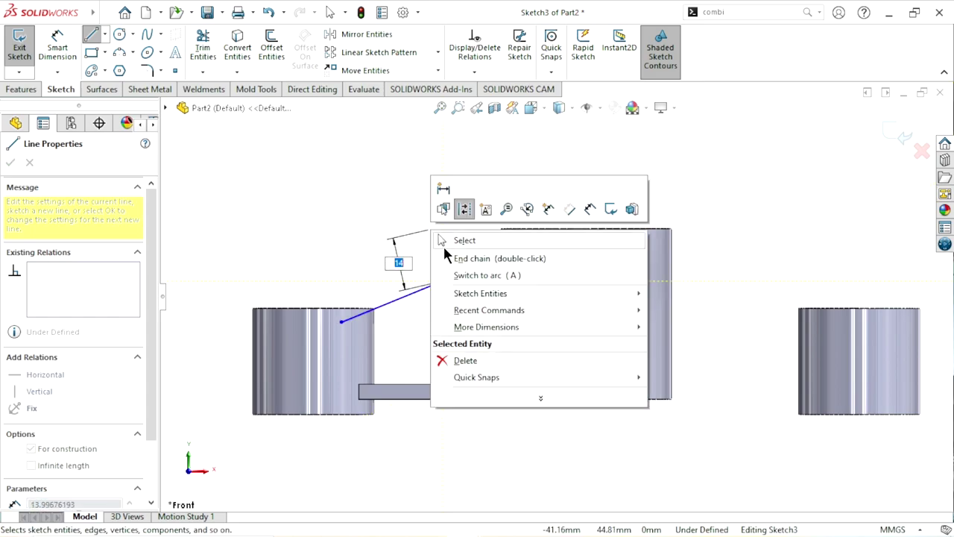
left_click(455, 240)
scroll(427, 298, "down", 2)
scroll(429, 304, "down", 2)
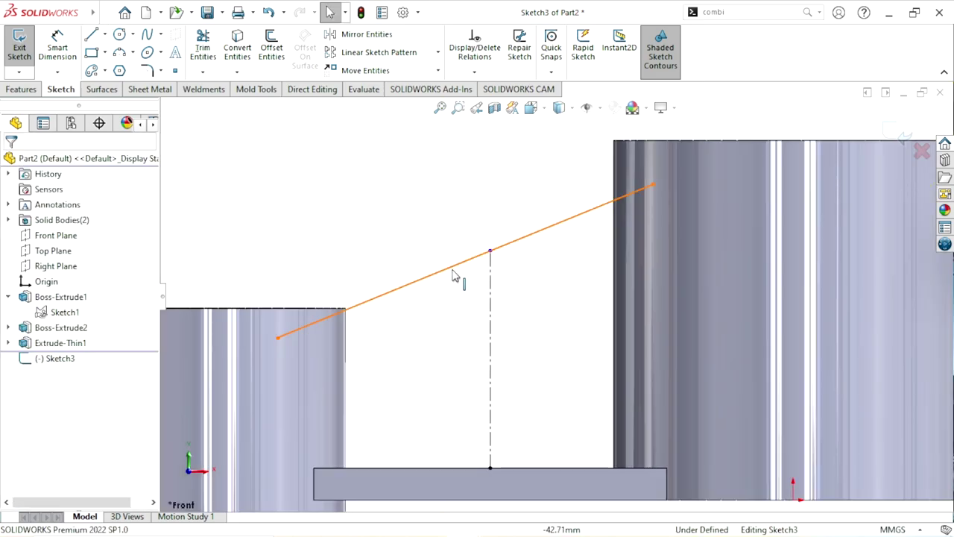
- Try a Midpoint relation between the centerline's top point and the sloped line, then delete the failed relation
left_click(489, 298)
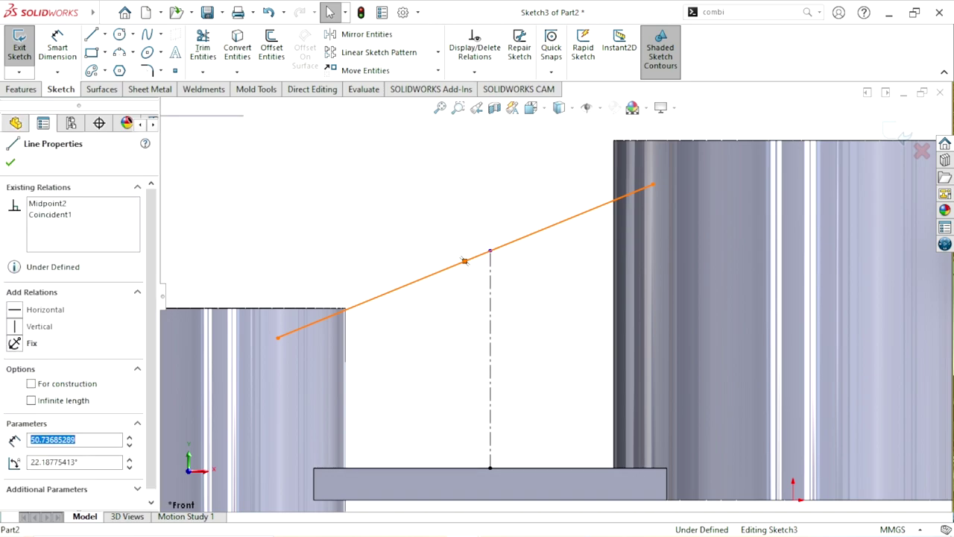
left_click(526, 237, "ctrl")
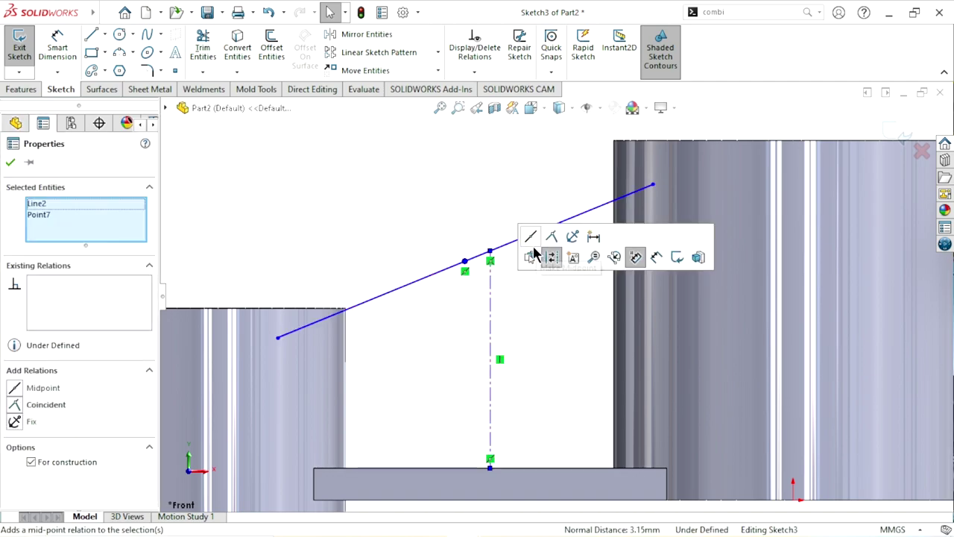
left_click(529, 238)
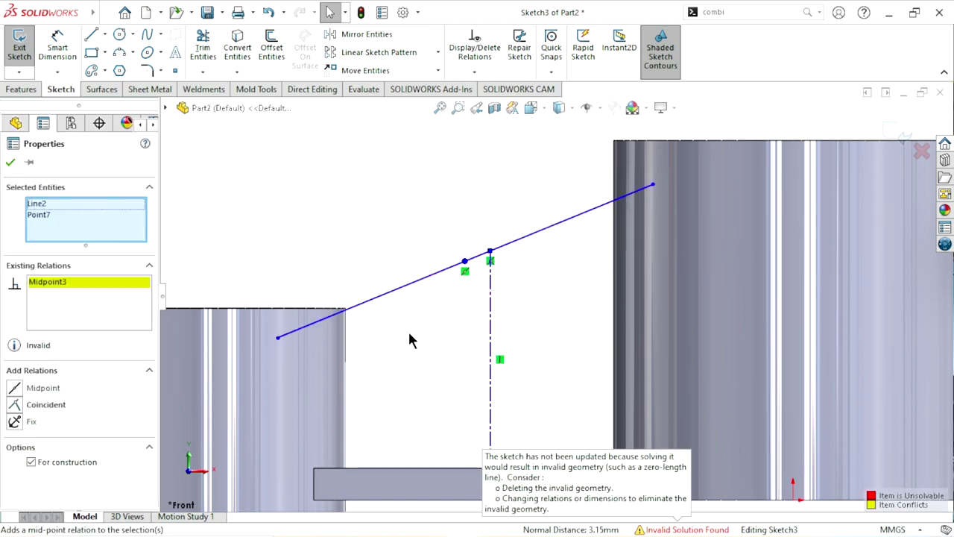
right_click(81, 281)
left_click(112, 308)
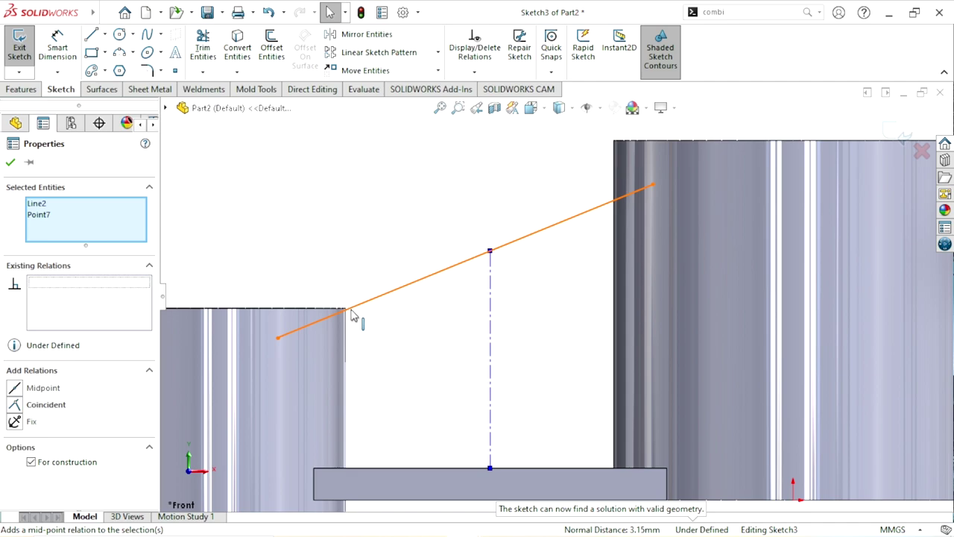
- Make the sloped line coincident with the left boss's top corner
scroll(352, 317, "down", 5)
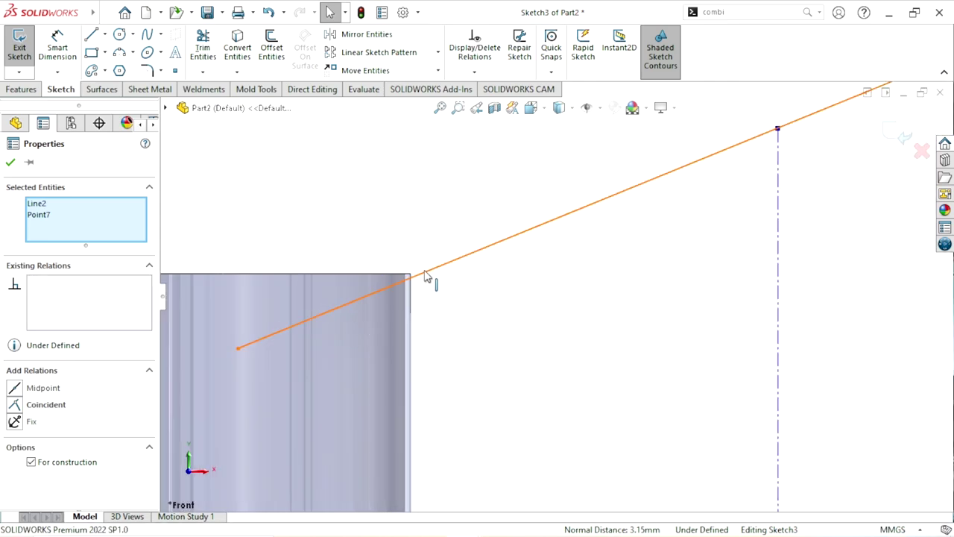
left_click(412, 277)
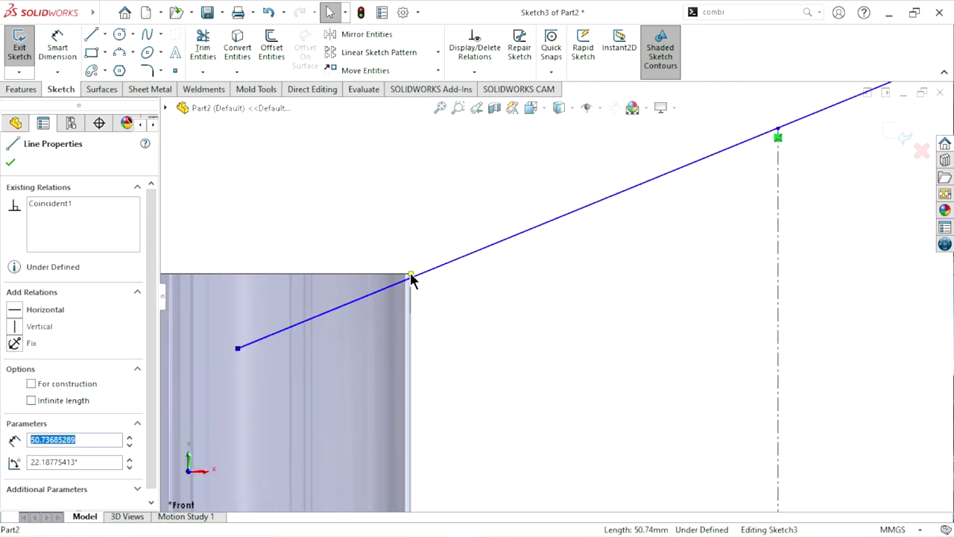
left_click(411, 276, "ctrl")
left_click(471, 216)
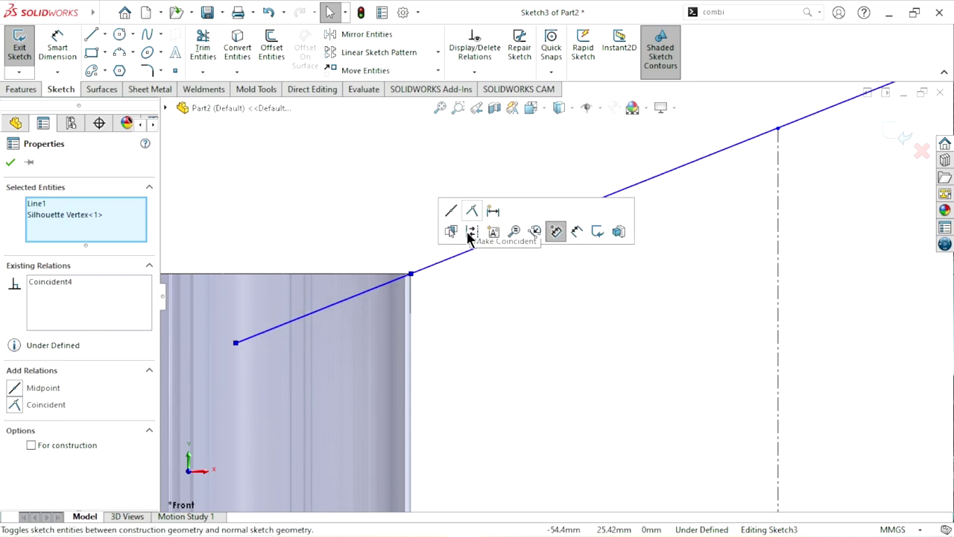
scroll(556, 298, "up", 6)
scroll(707, 251, "down", 1)
scroll(708, 261, "up", 1)
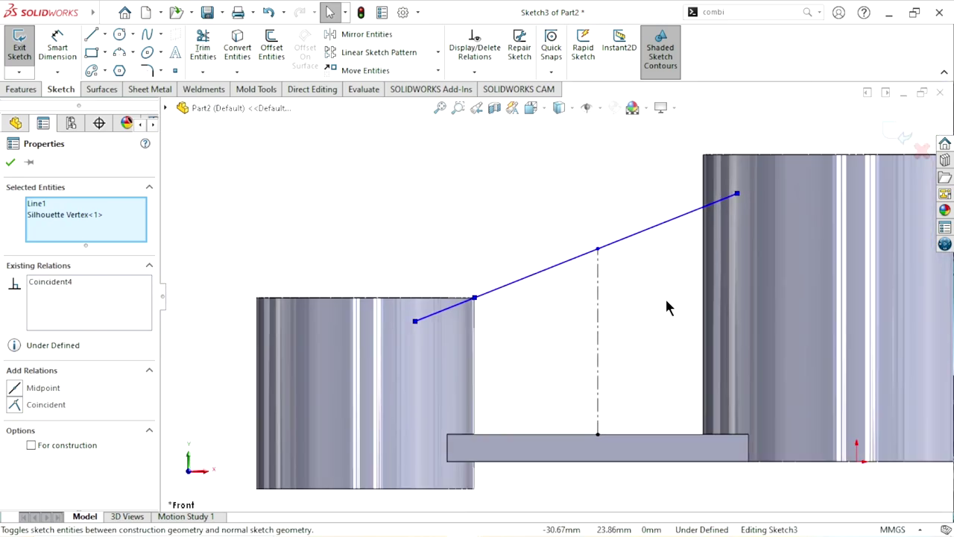
scroll(659, 290, "down", 1)
left_click(628, 302)
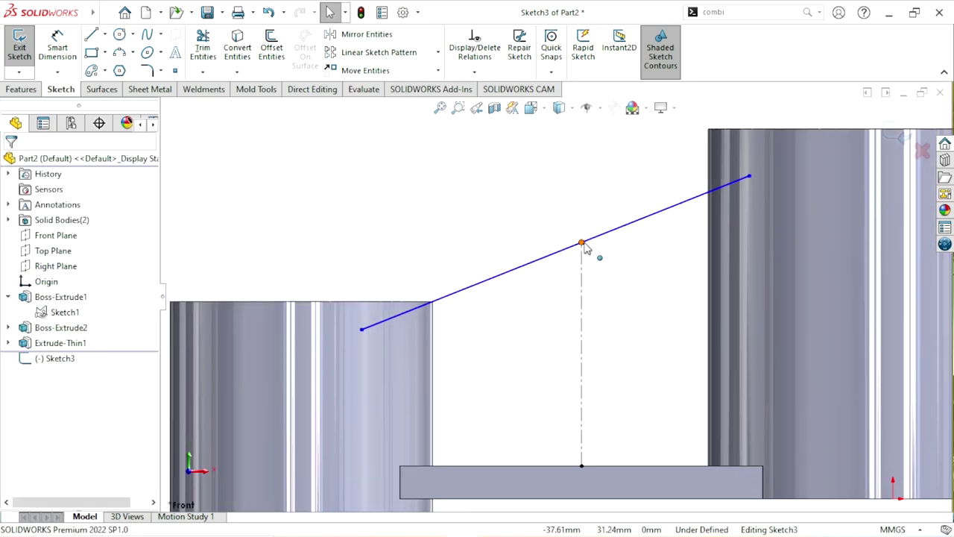
- Add a Midpoint relation that places the centerline's top point at the sloped line's middle
left_click(582, 244)
left_click(582, 255)
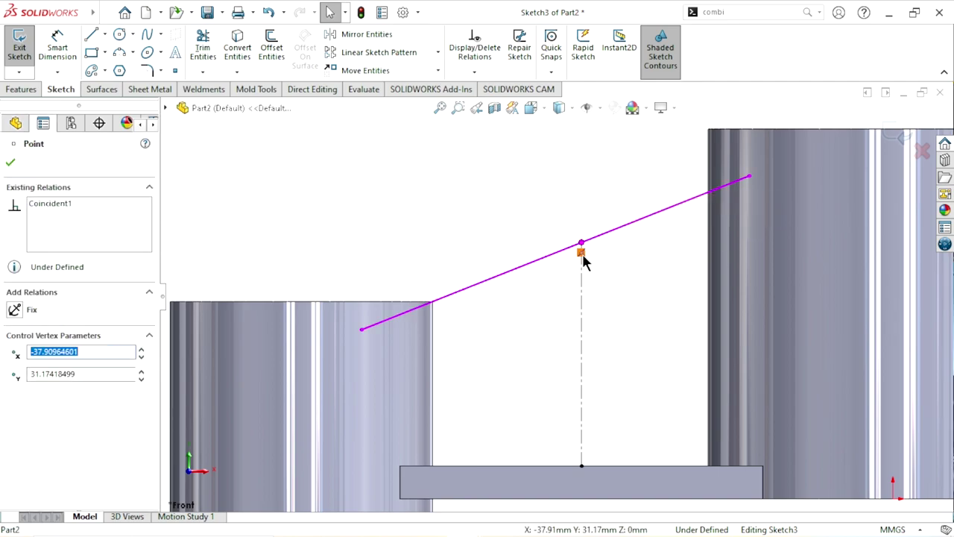
left_click(608, 284)
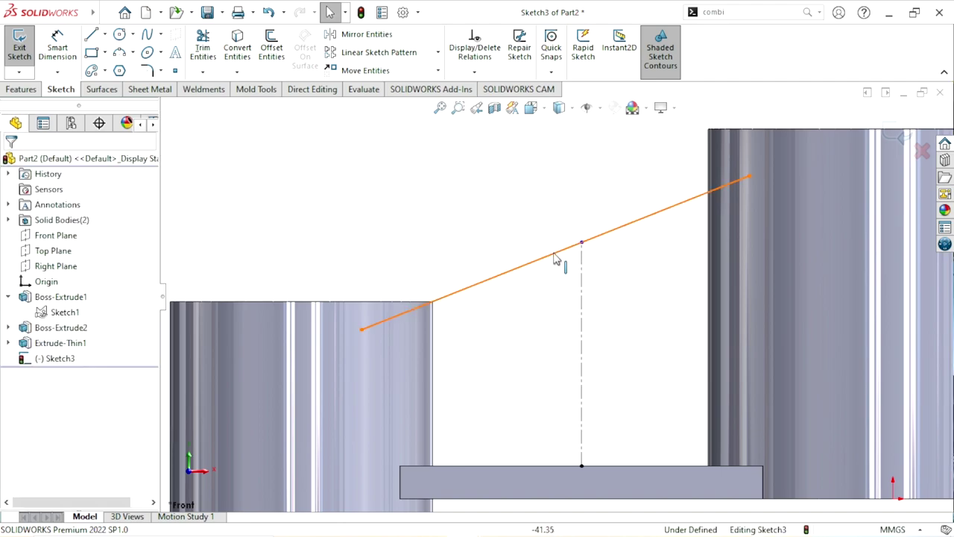
left_click(582, 248)
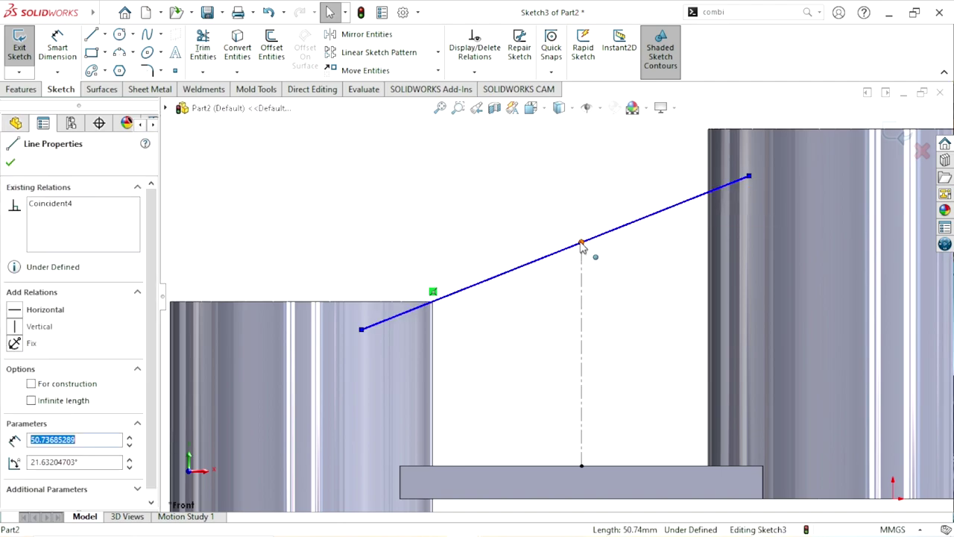
left_click(582, 246)
left_click(608, 231, "ctrl")
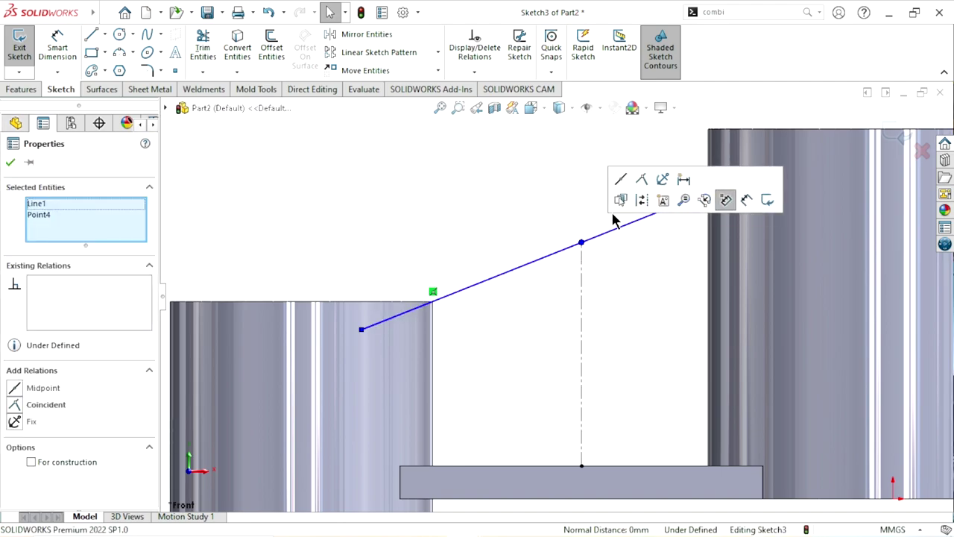
left_click(521, 220)
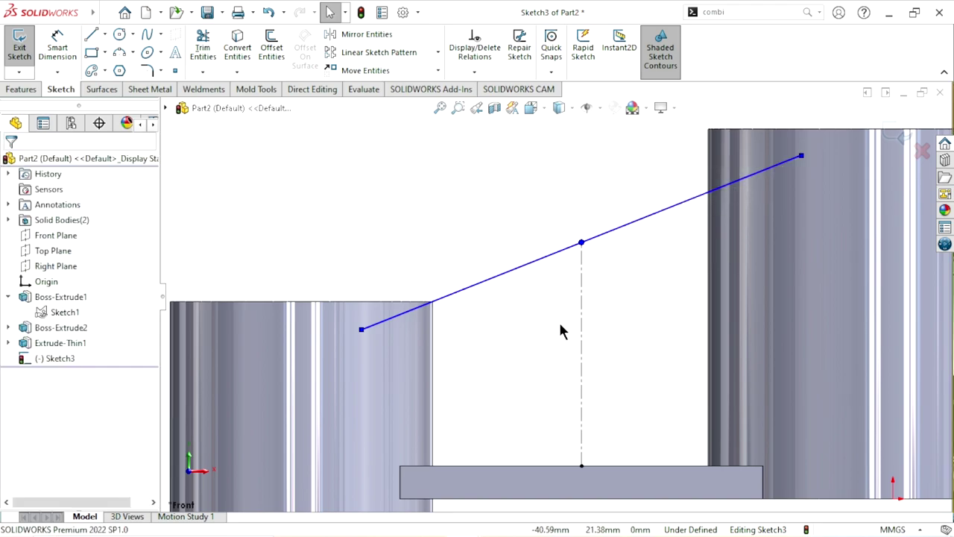
scroll(560, 306, "up", 3)
scroll(622, 261, "down", 1)
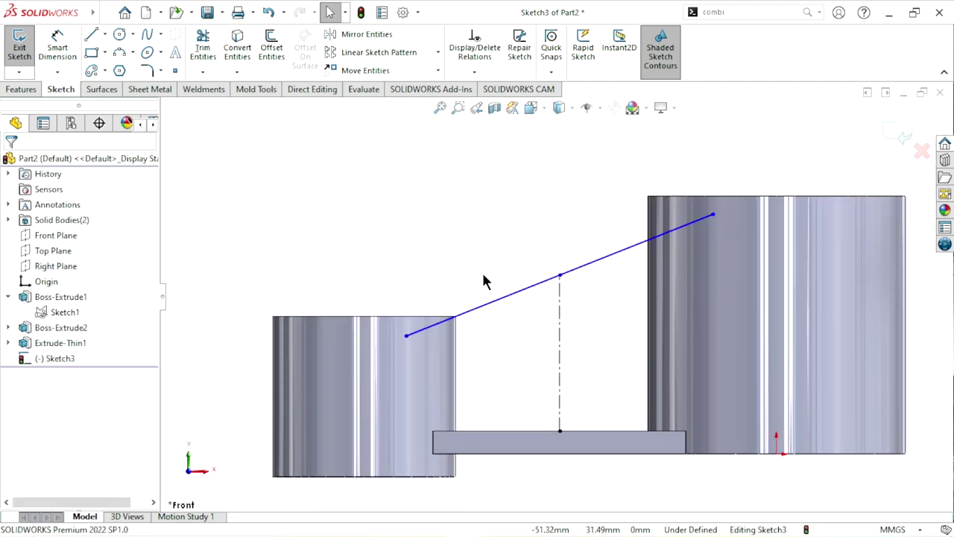
left_click(66, 58)
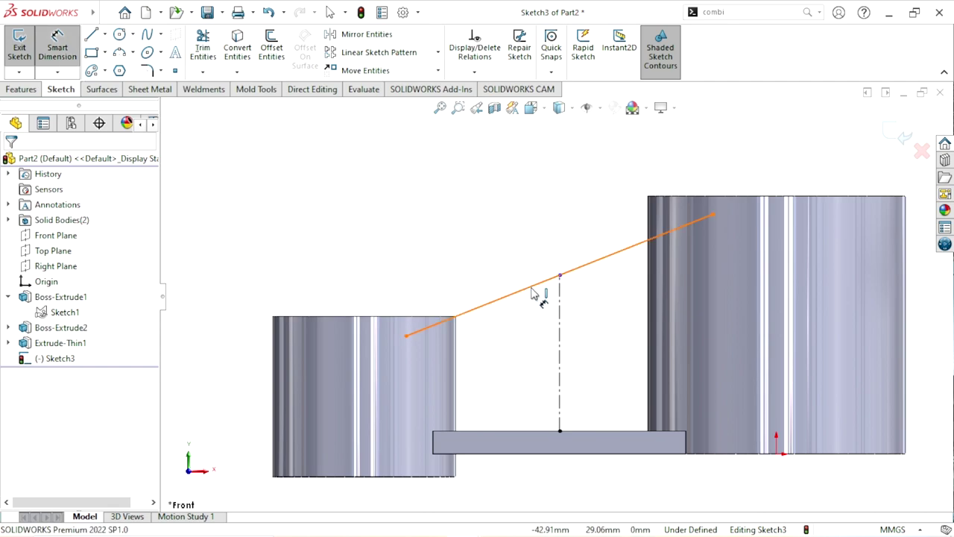
- Dimension the sloped line's length as 48 mm
left_click(535, 285)
left_click(511, 224)
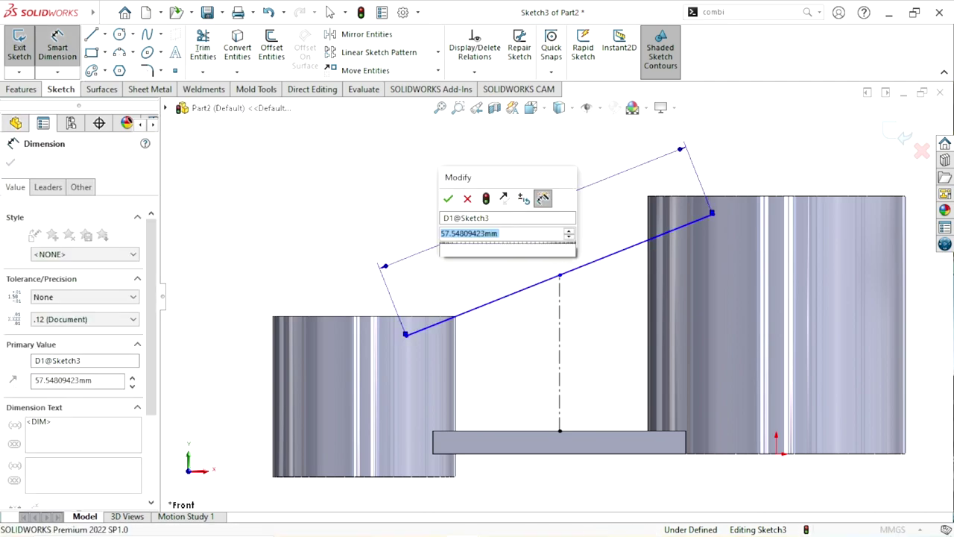
type("48")
left_click(448, 198)
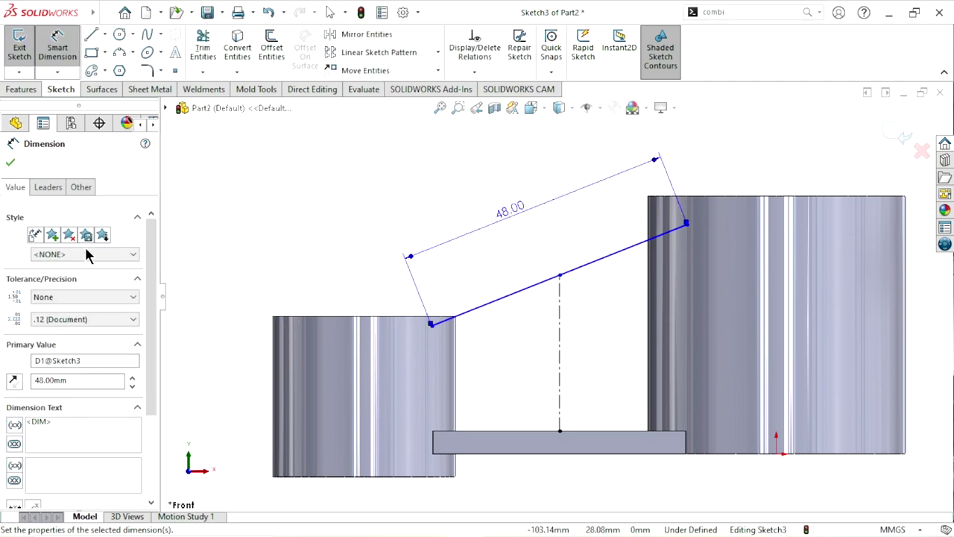
left_click(11, 162)
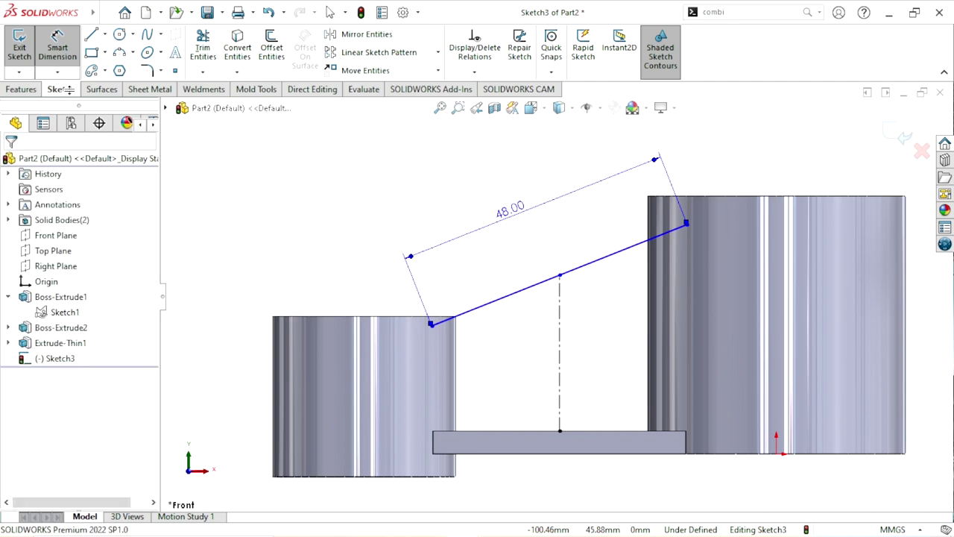
- Place the line's upper end 5 mm below the taller cylinder's top edge
left_click(58, 48)
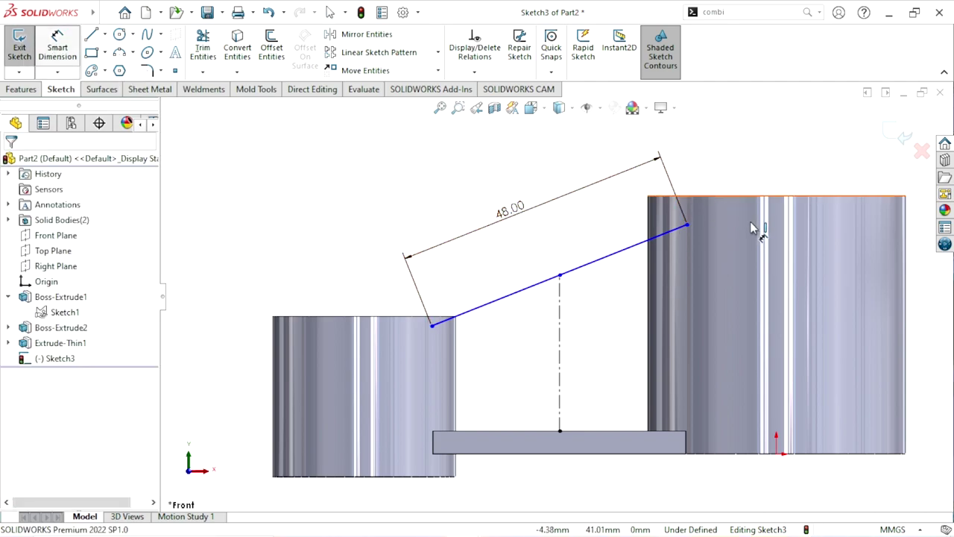
left_click(708, 197)
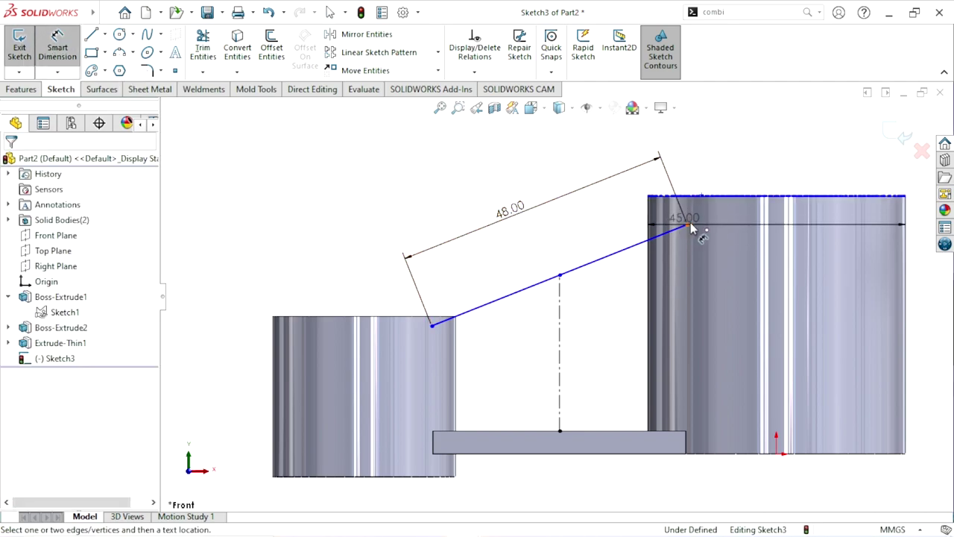
left_click(686, 223)
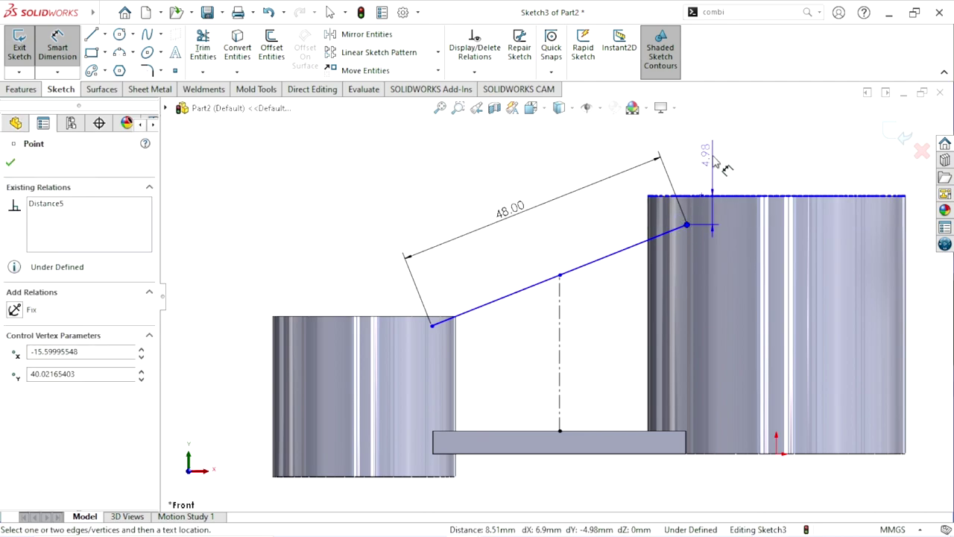
left_click(711, 156)
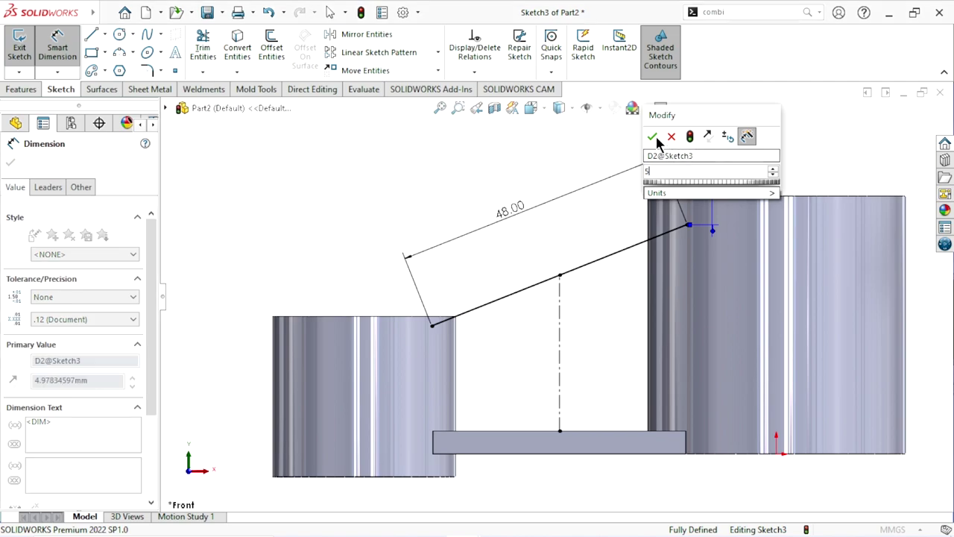
type("5")
key("Return")
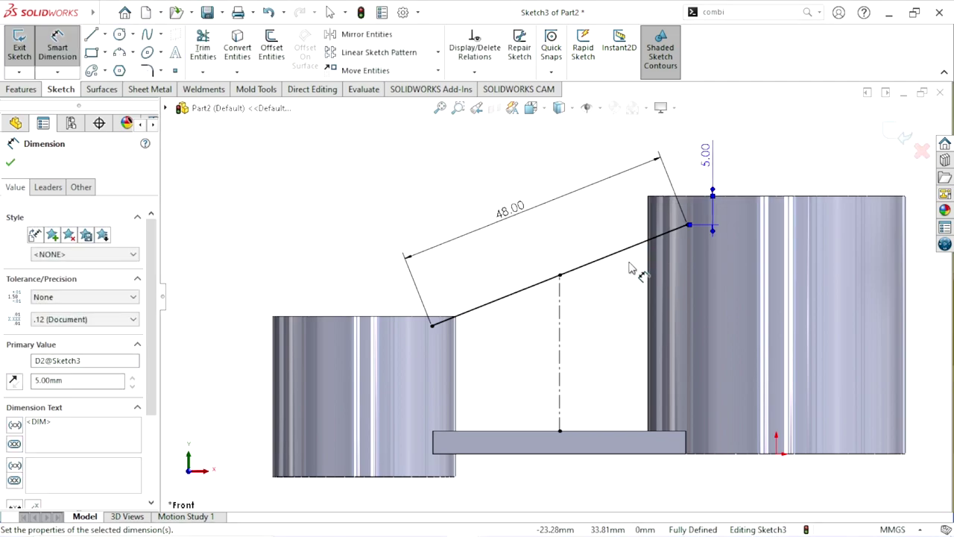
scroll(614, 272, "down", 1)
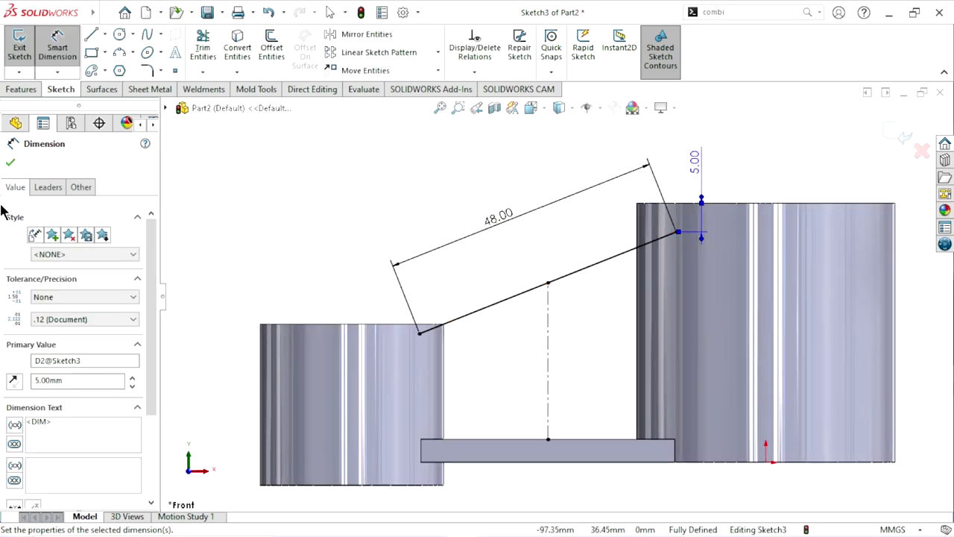
left_click(10, 163)
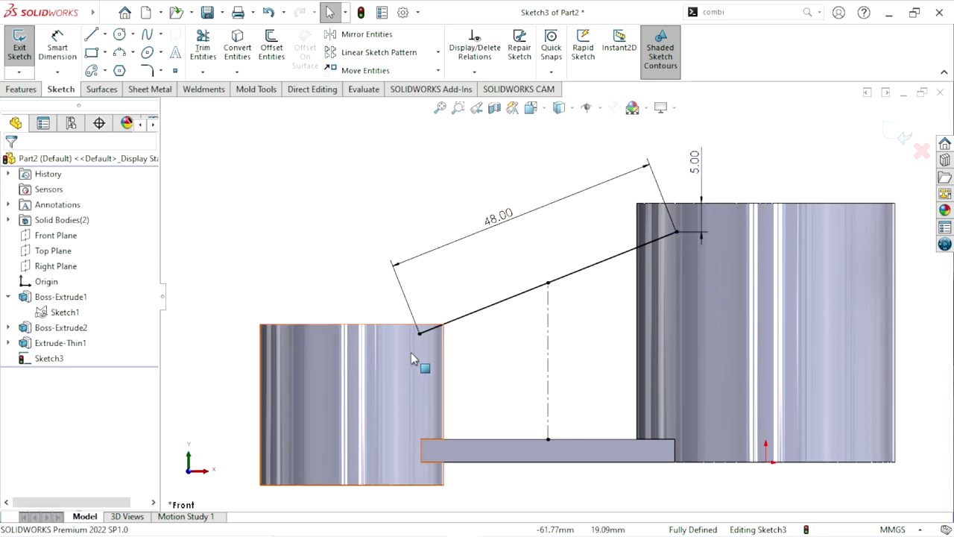
scroll(522, 324, "up", 1)
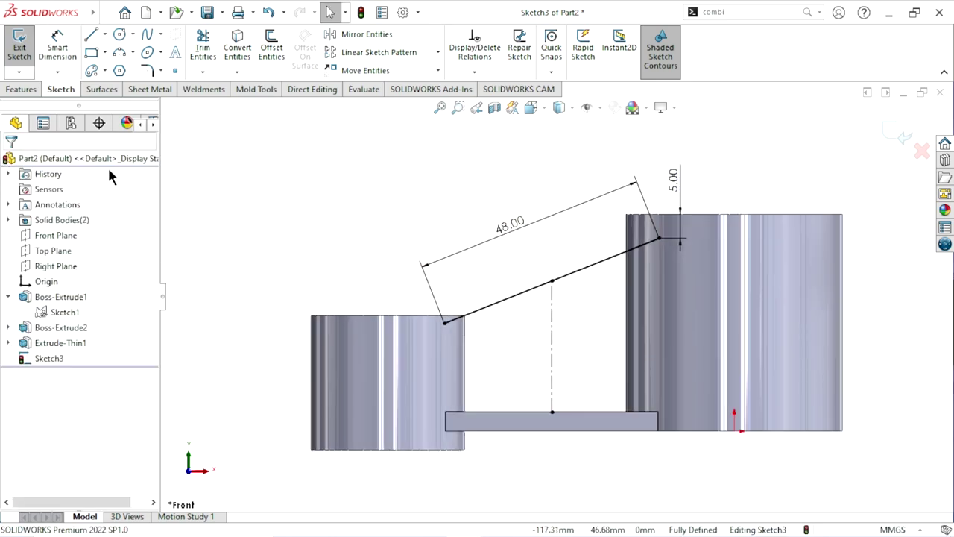
- Start an Extruded Boss/Base from the sloped line and try a mid-plane thin wall
left_click(22, 90)
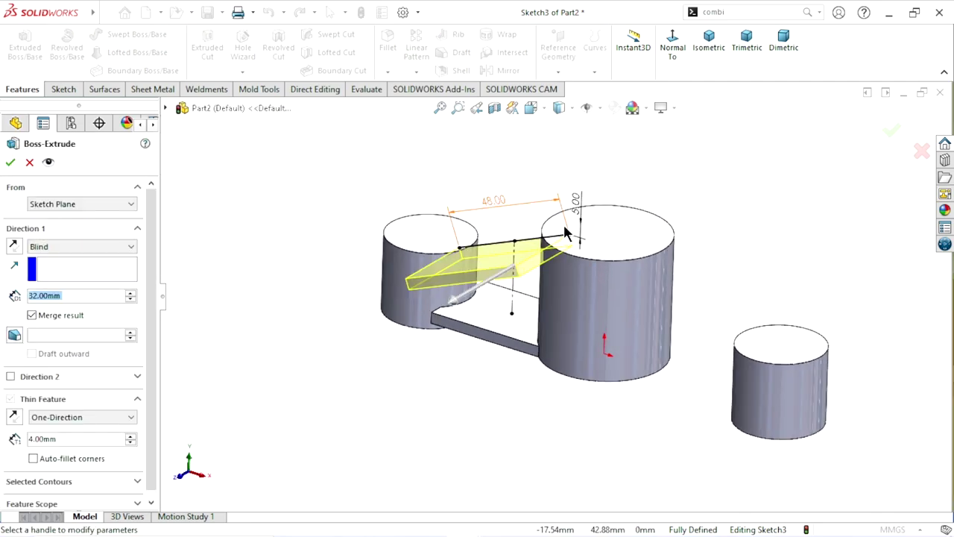
scroll(575, 228, "down", 1)
scroll(575, 237, "up", 1)
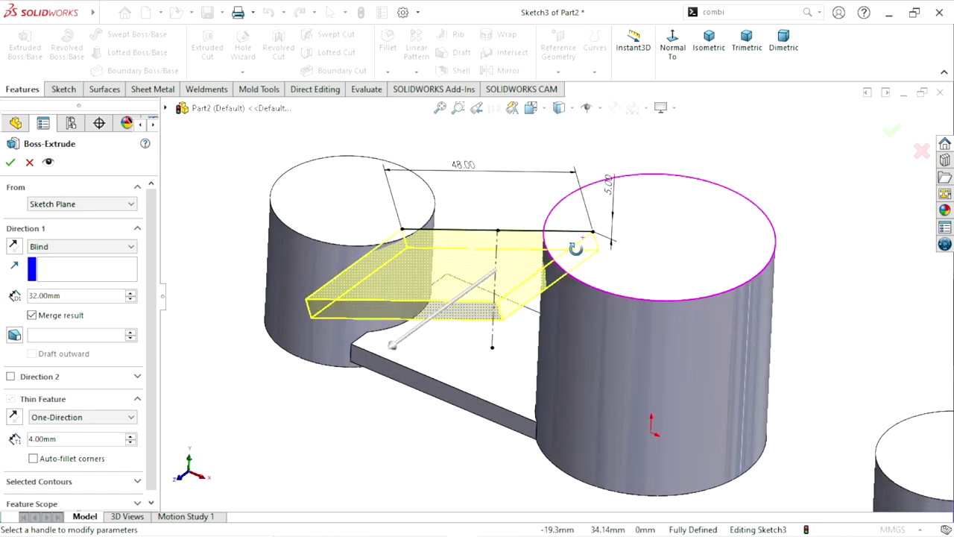
scroll(565, 284, "up", 1)
scroll(564, 283, "down", 1)
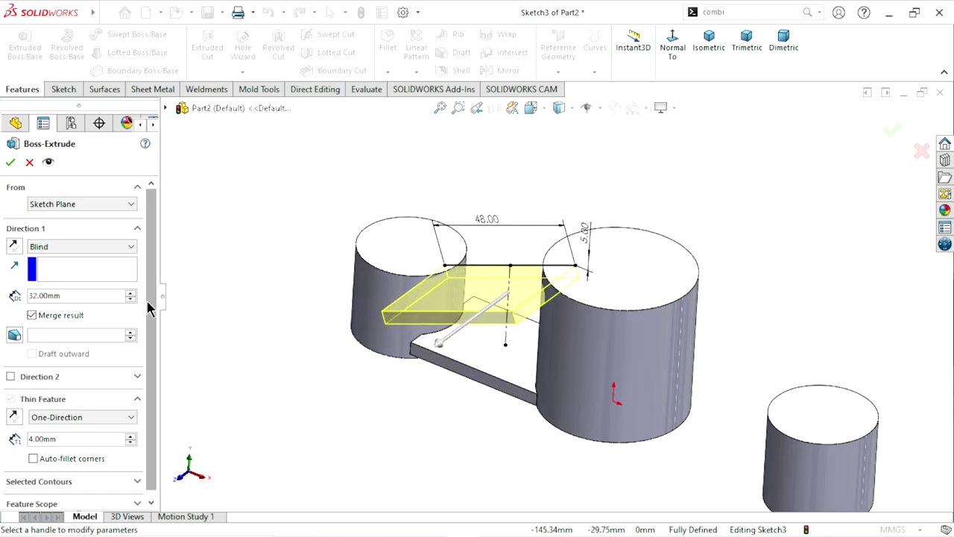
scroll(148, 302, "down", 1)
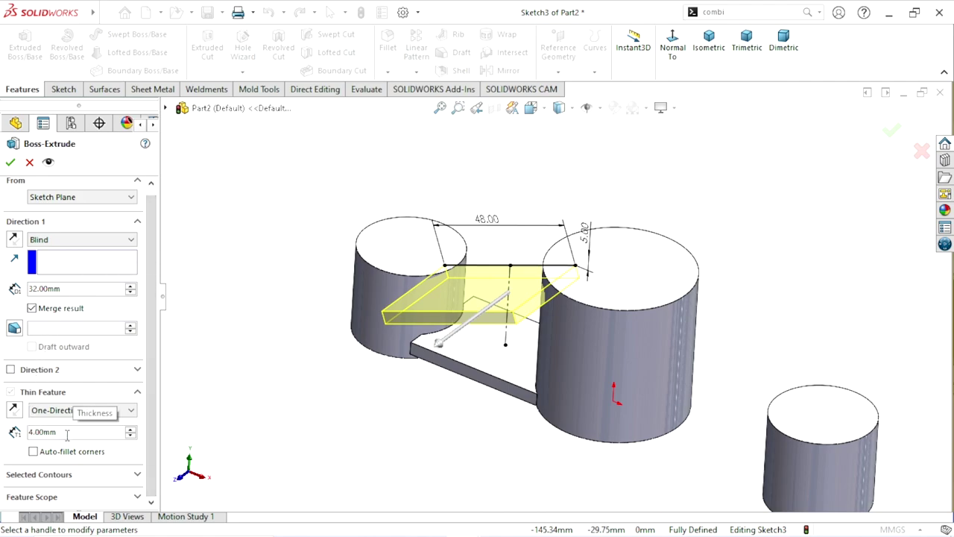
left_click(69, 413)
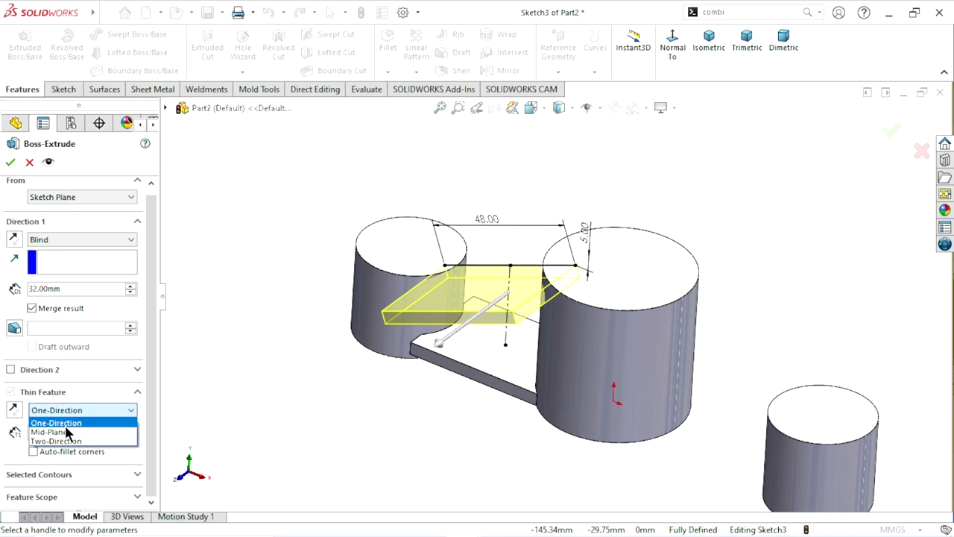
left_click(82, 430)
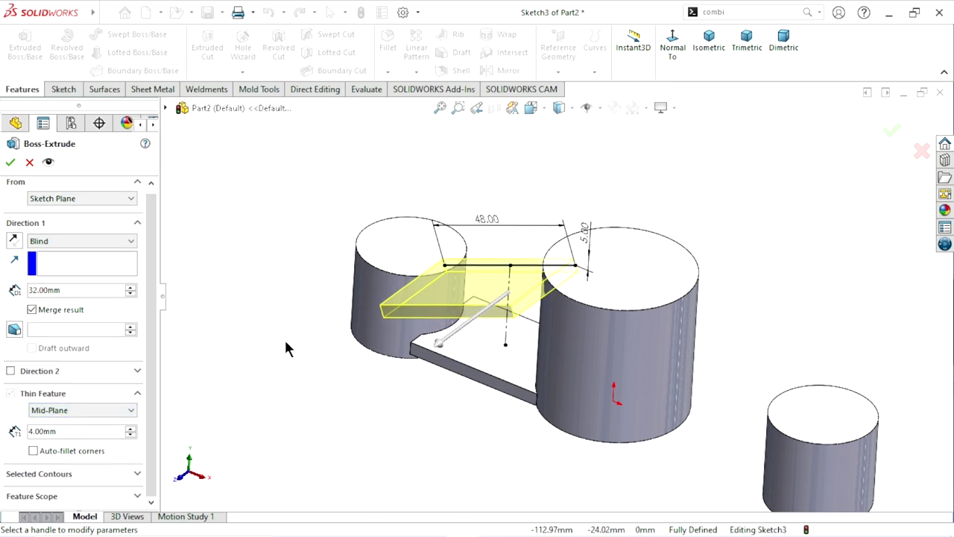
mouse_move(284, 338)
middle_mouse_down()
mouse_move(293, 344)
mouse_move(276, 332)
middle_mouse_up()
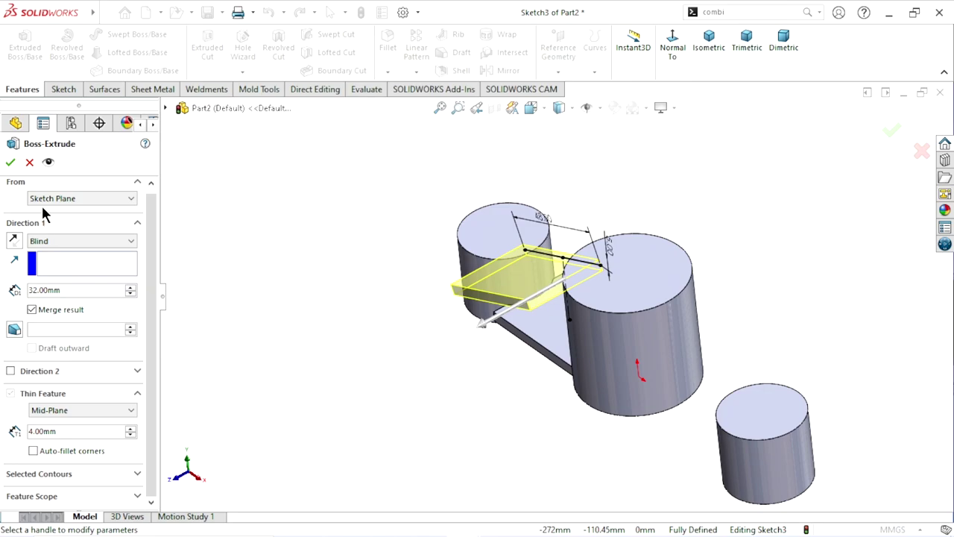
- Extrude the plate Mid Plane 32 mm with a one-direction 4 mm thin wall
left_click(52, 241)
left_click(76, 317)
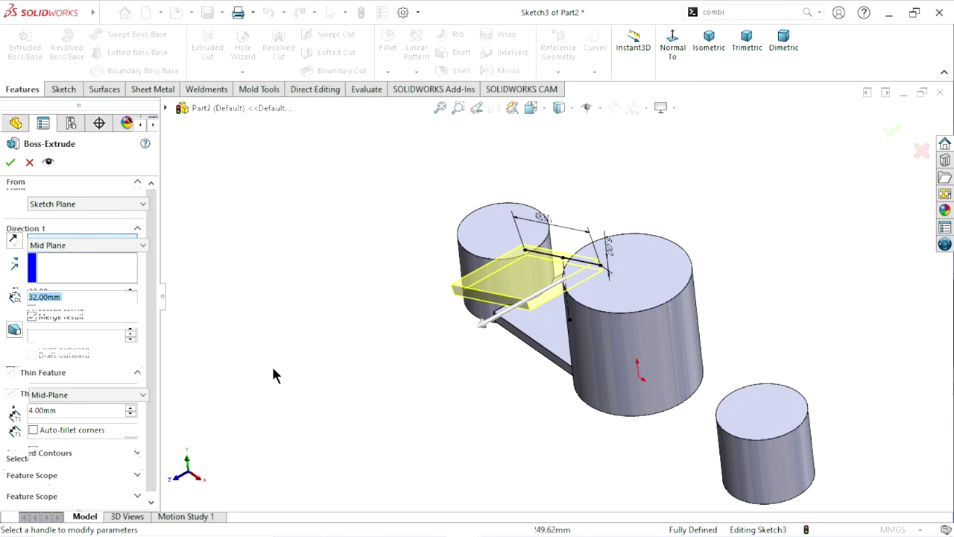
left_click(82, 404)
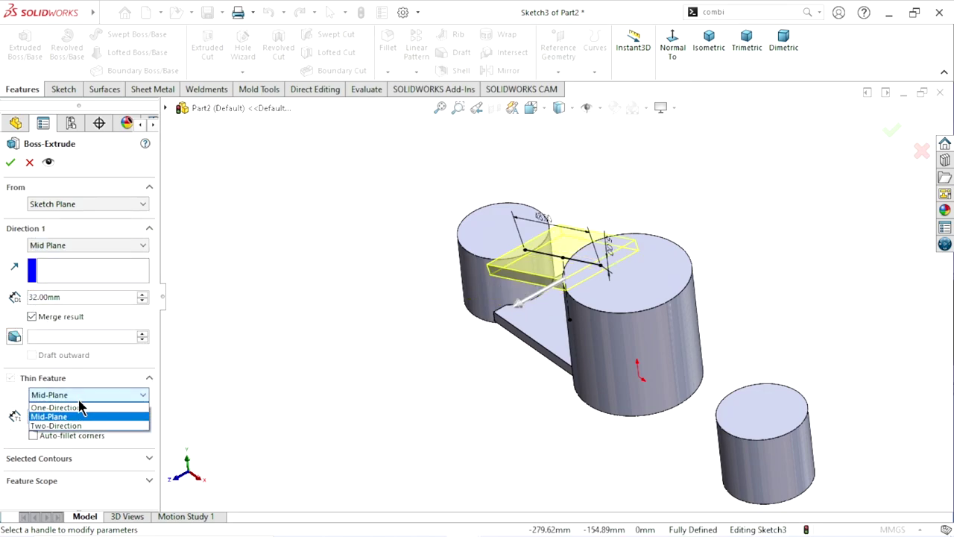
left_click(78, 403)
mouse_move(393, 410)
middle_mouse_down()
mouse_move(397, 388)
mouse_move(463, 334)
mouse_move(494, 341)
mouse_move(492, 331)
middle_mouse_up()
scroll(494, 341, "down", 2)
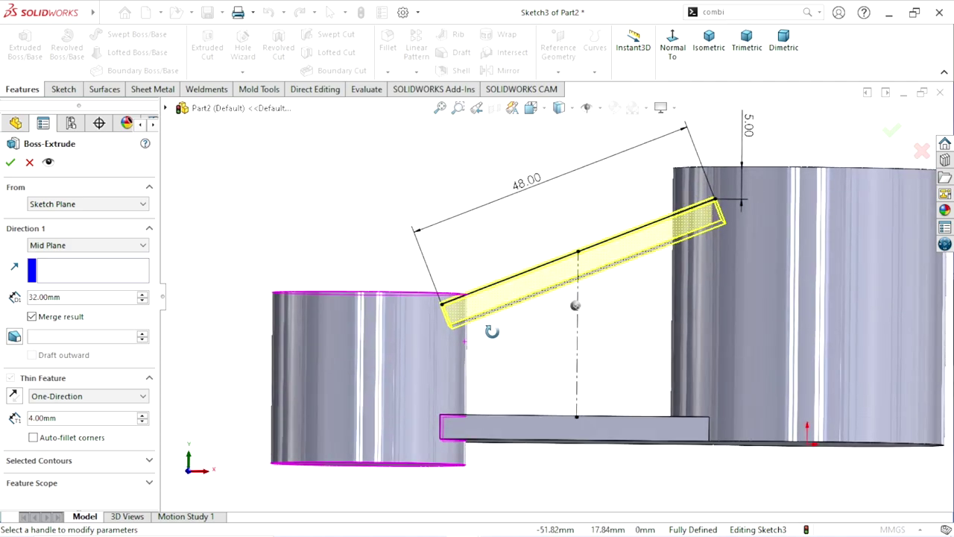
scroll(491, 332, "up", 1)
scroll(488, 341, "up", 2)
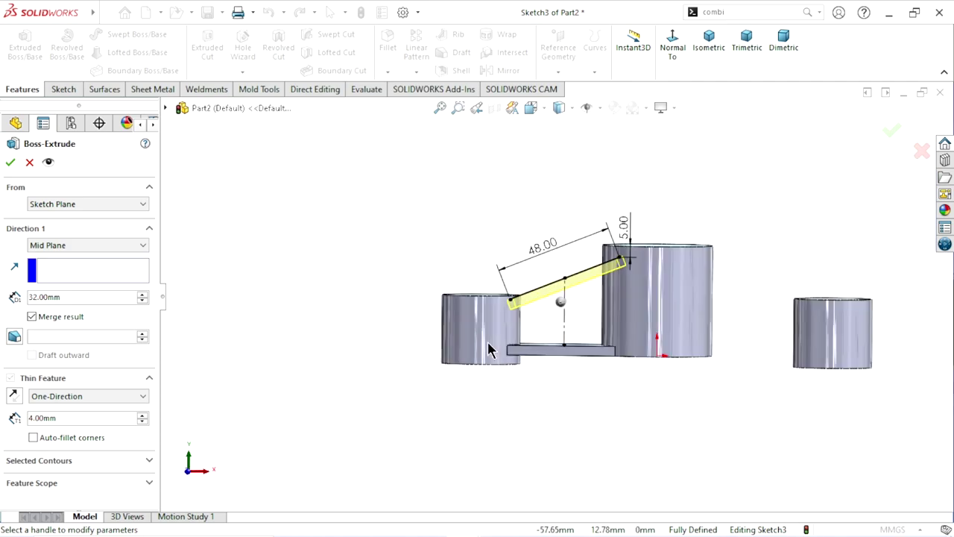
scroll(699, 312, "down", 2)
middle_click_drag(697, 311, 655, 377)
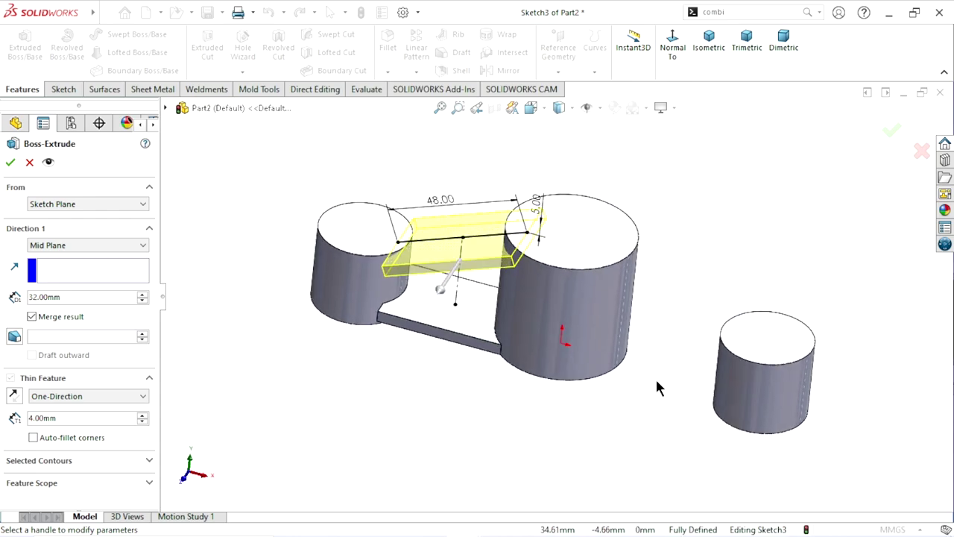
scroll(554, 258, "up", 1)
scroll(544, 293, "down", 1)
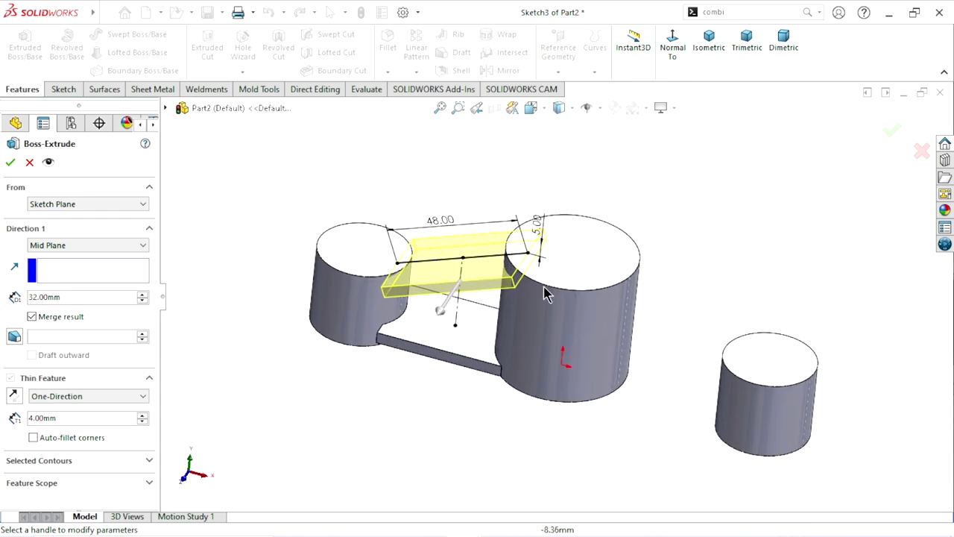
left_click(11, 163)
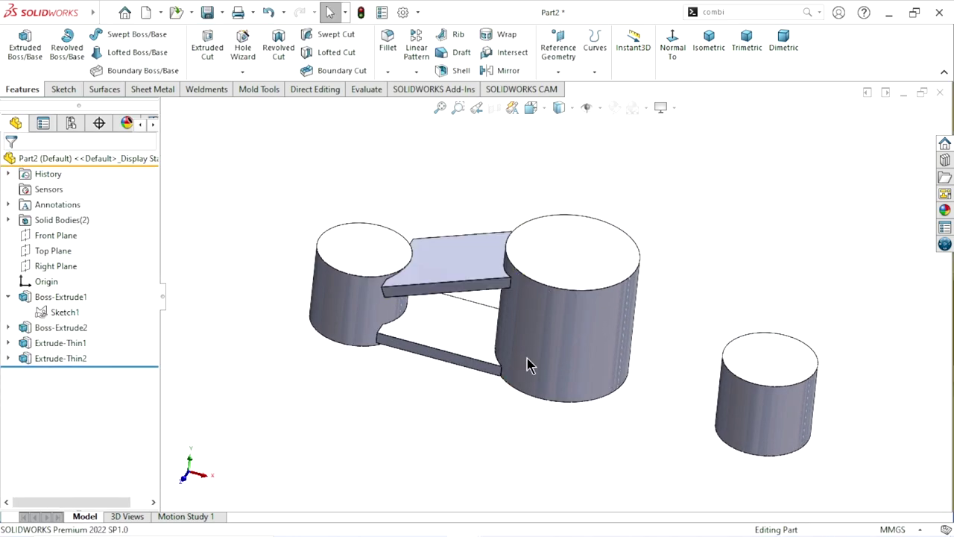
- Start a new sketch on the lower thin plate's face
scroll(533, 293, "up", 1)
scroll(542, 311, "down", 2)
mouse_move(552, 321)
middle_mouse_down()
mouse_move(493, 245)
mouse_move(504, 254)
mouse_move(496, 320)
mouse_move(453, 315)
mouse_move(434, 258)
mouse_move(505, 308)
mouse_move(494, 358)
middle_mouse_up()
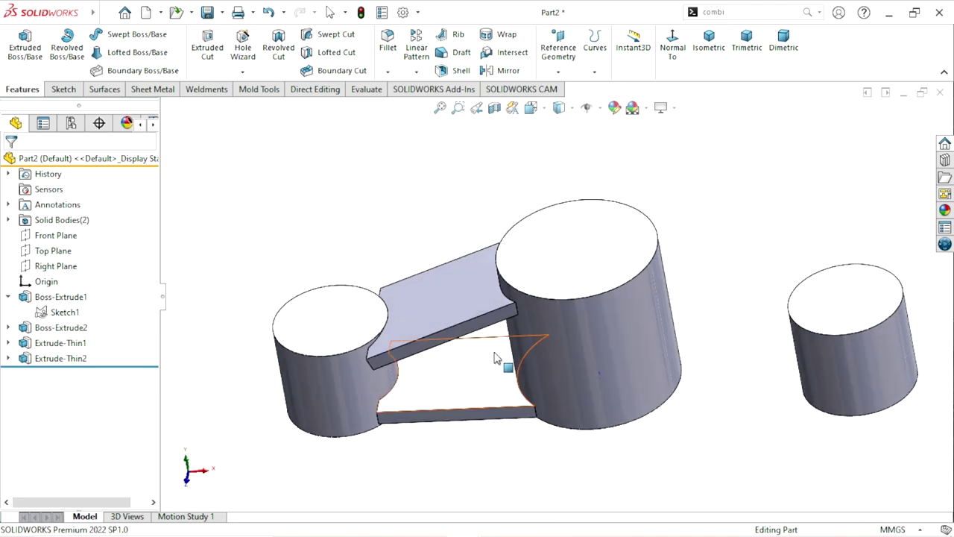
left_click(474, 385)
left_click(511, 335)
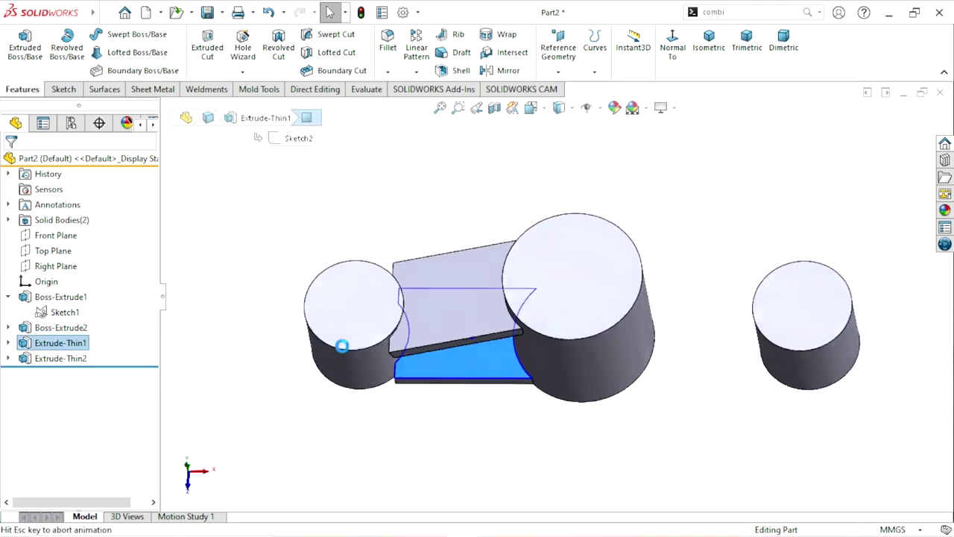
scroll(368, 305, "down", 5)
scroll(438, 297, "up", 2)
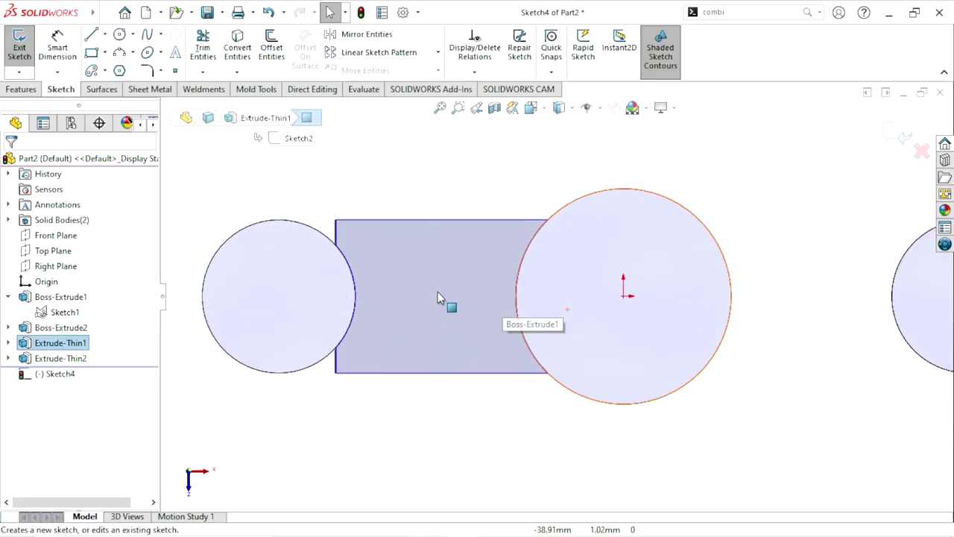
scroll(437, 297, "down", 1)
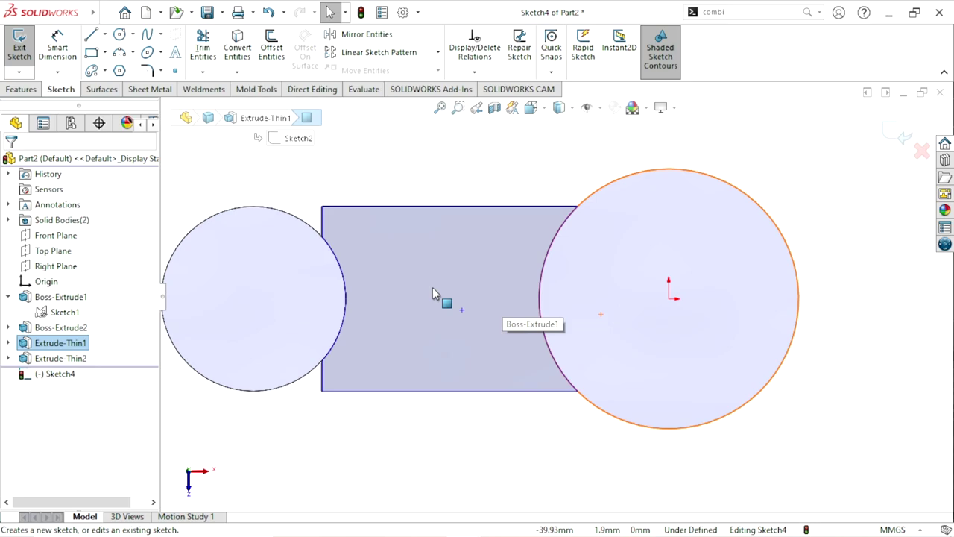
- Draw a horizontal line between the left and middle boss circles, keeping the sketch open
left_click(91, 37)
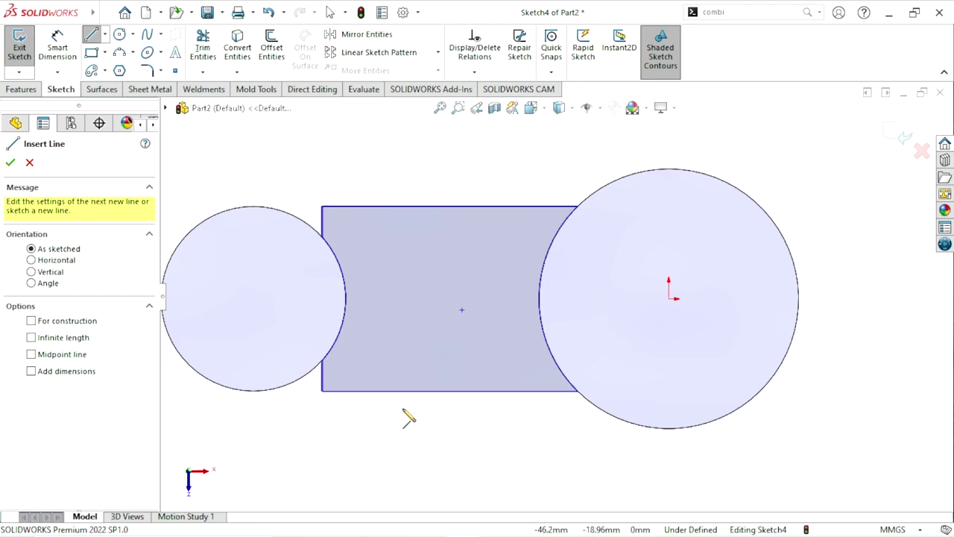
scroll(406, 418, "down", 2)
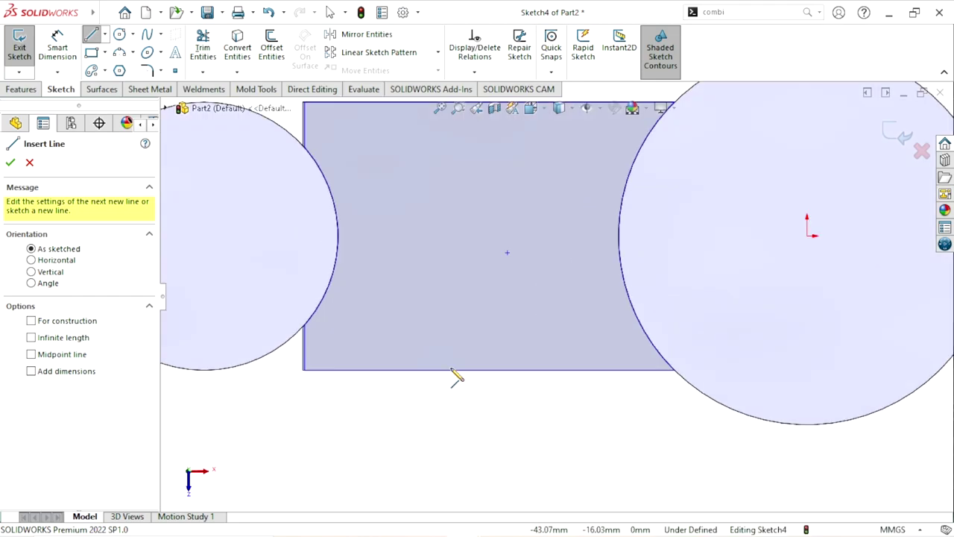
scroll(453, 378, "up", 4)
scroll(486, 340, "down", 3)
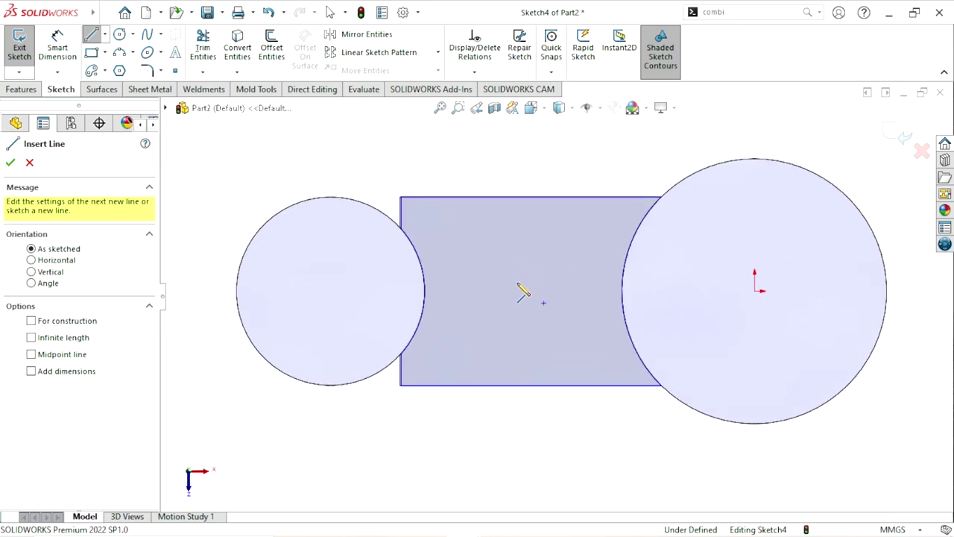
scroll(556, 319, "down", 1)
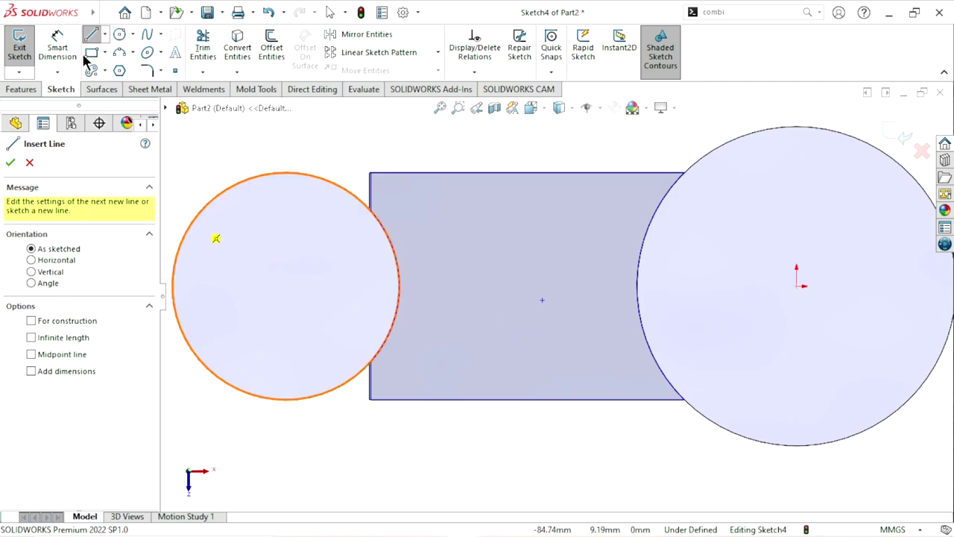
left_click(378, 287)
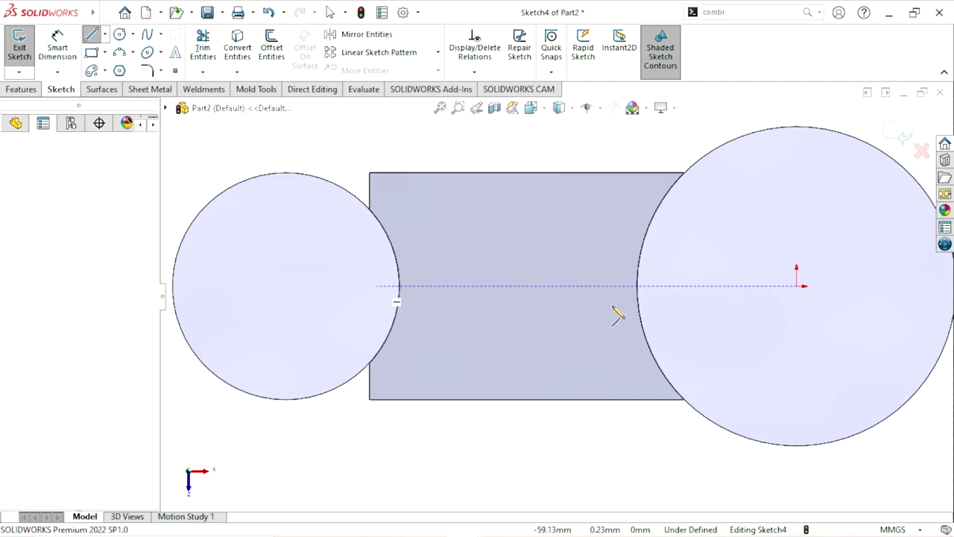
left_click(668, 286)
right_click(572, 250)
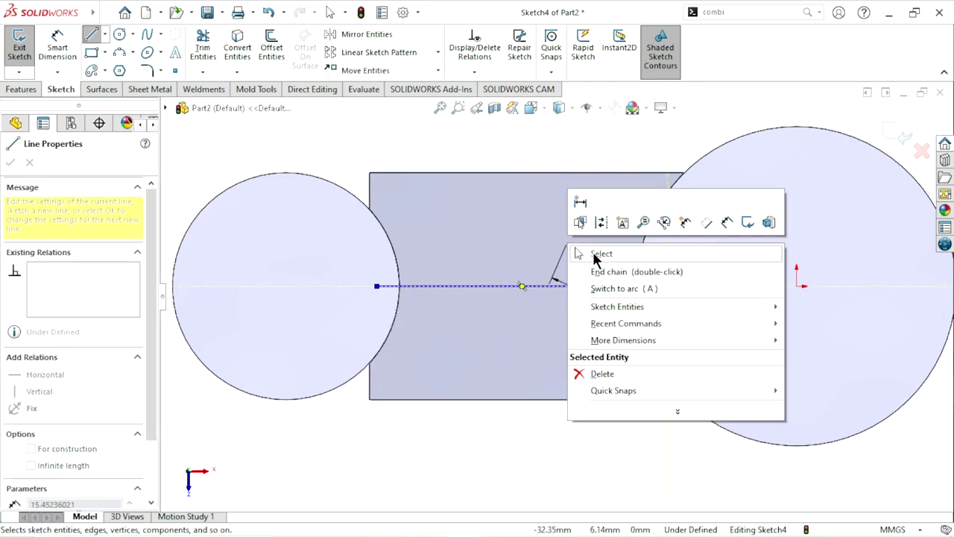
left_click(600, 254)
left_click(22, 41)
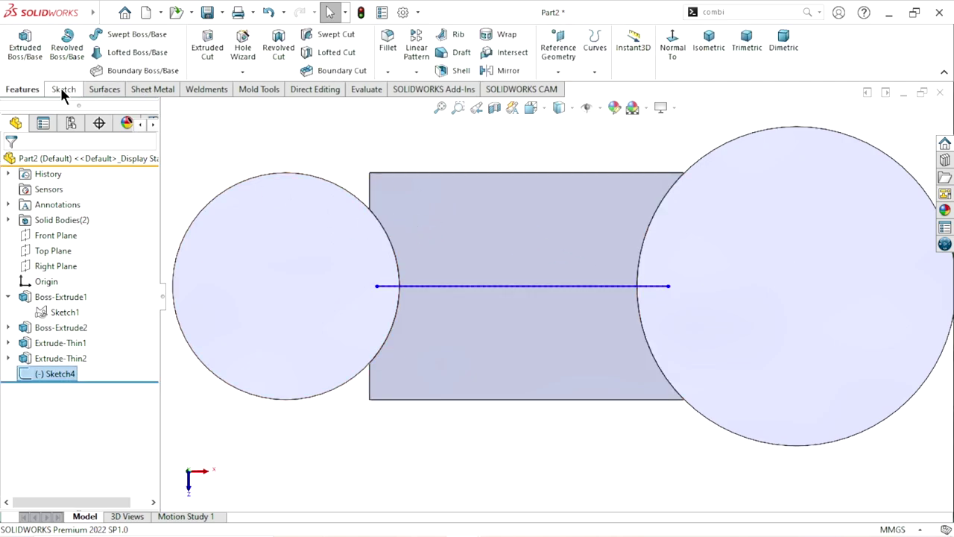
left_click(272, 15)
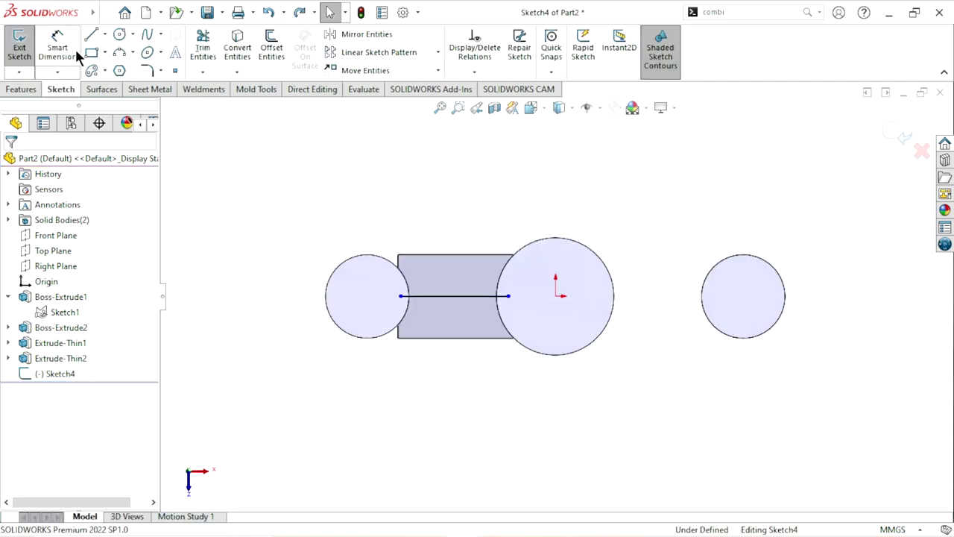
- Dimension the horizontal line's length as 40 mm
left_click(447, 298)
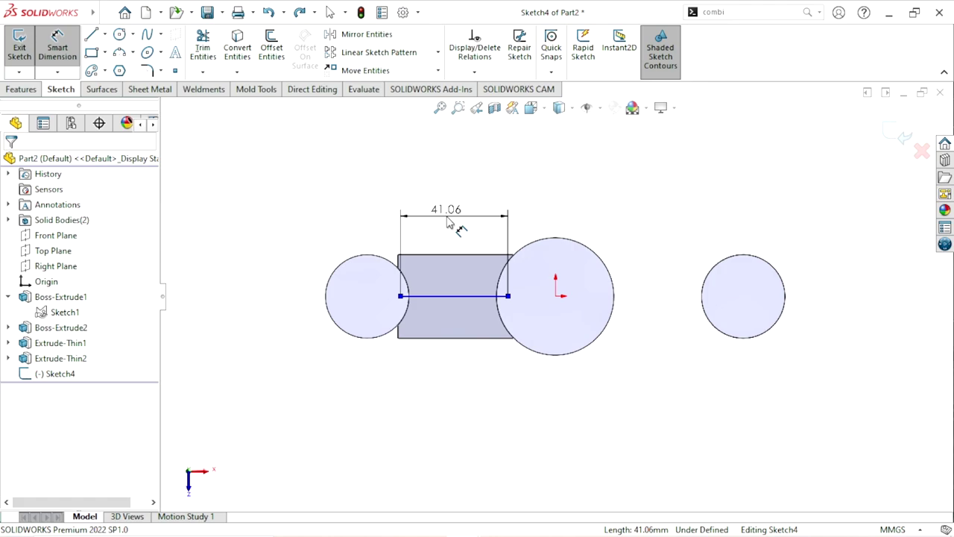
left_click(447, 222)
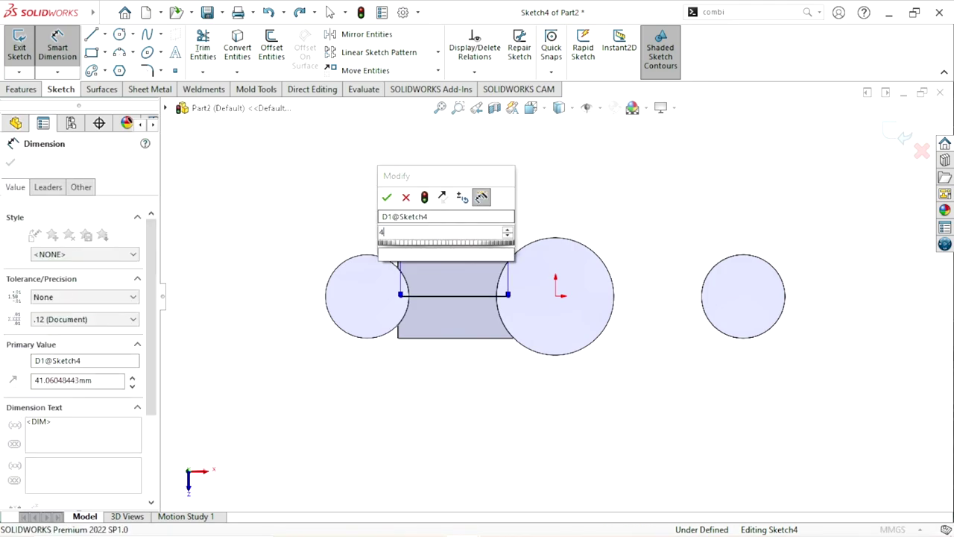
type("40")
left_click(384, 197)
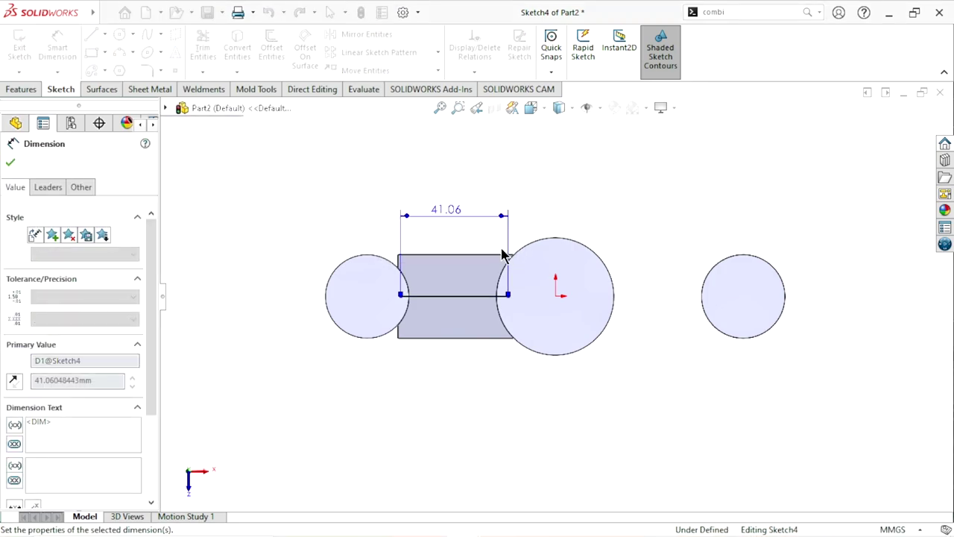
left_click(10, 161)
- Begin a centerline at the line's midpoint, then cancel it
left_click(105, 37)
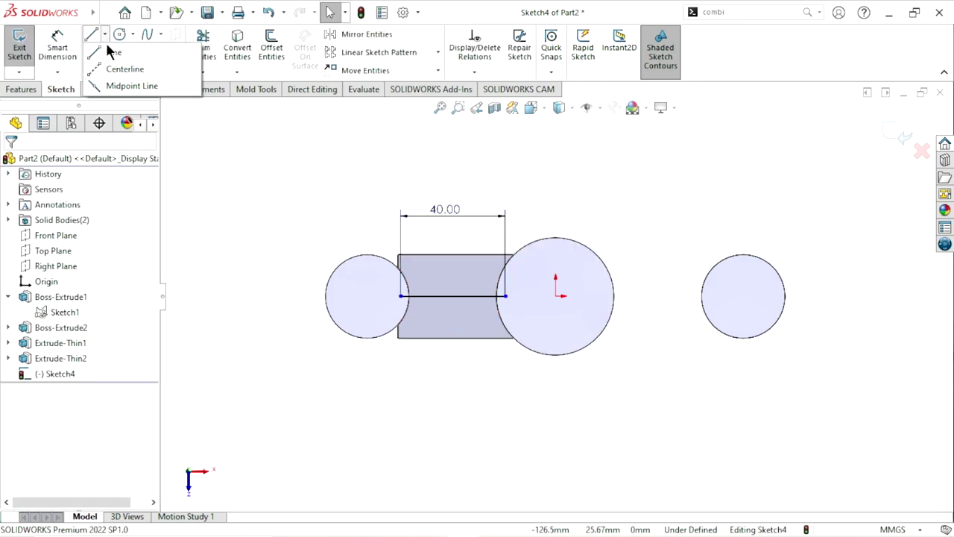
left_click(108, 66)
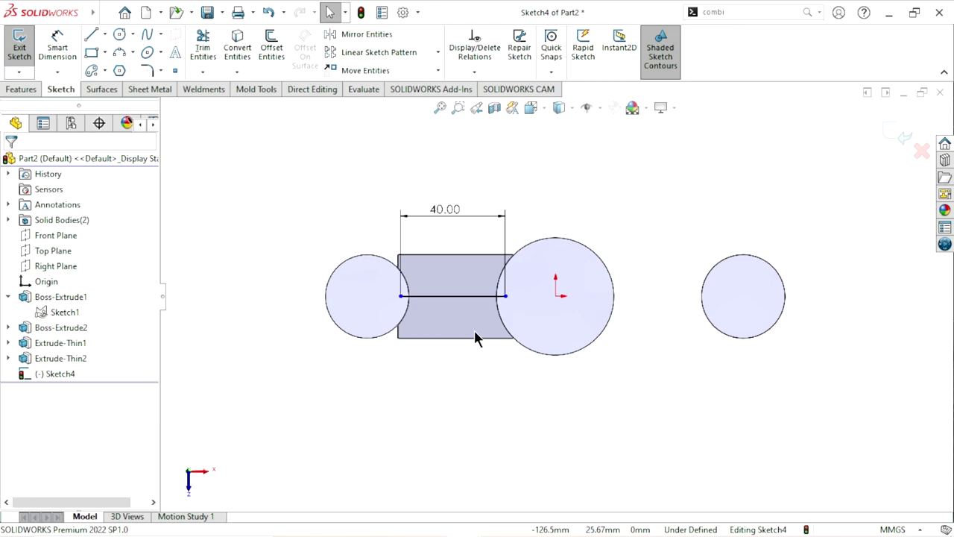
scroll(474, 330, "down", 1)
scroll(493, 333, "down", 1)
scroll(499, 321, "up", 1)
scroll(525, 297, "down", 2)
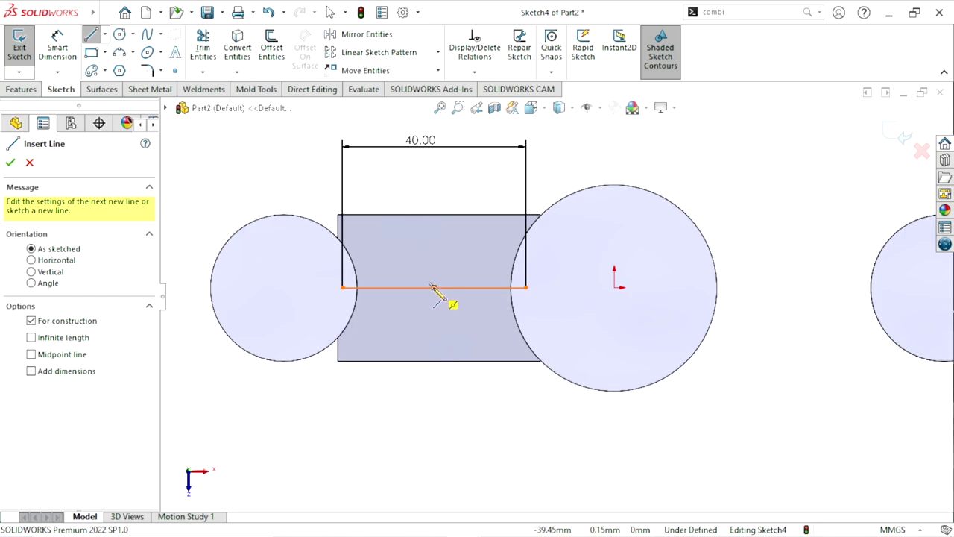
left_click(433, 287)
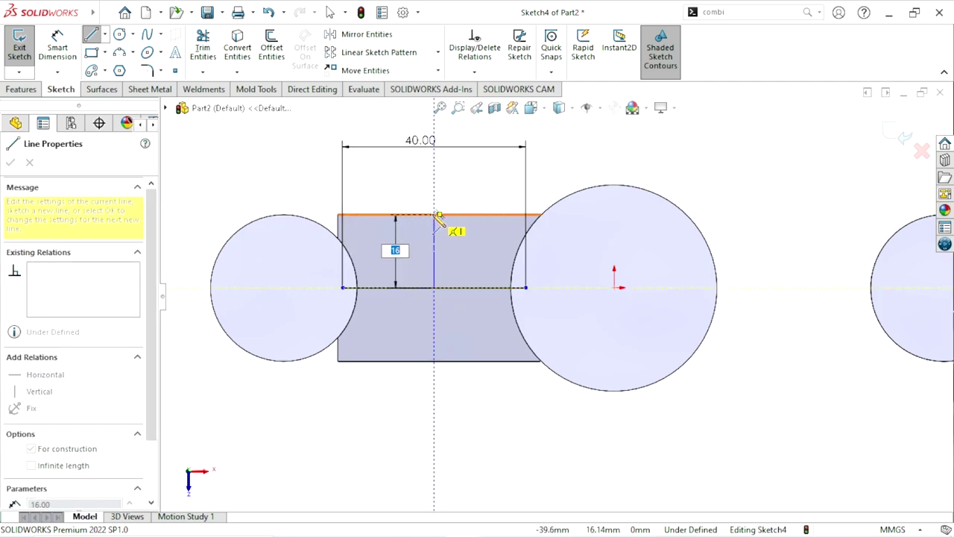
key("Escape")
scroll(440, 363, "up", 3)
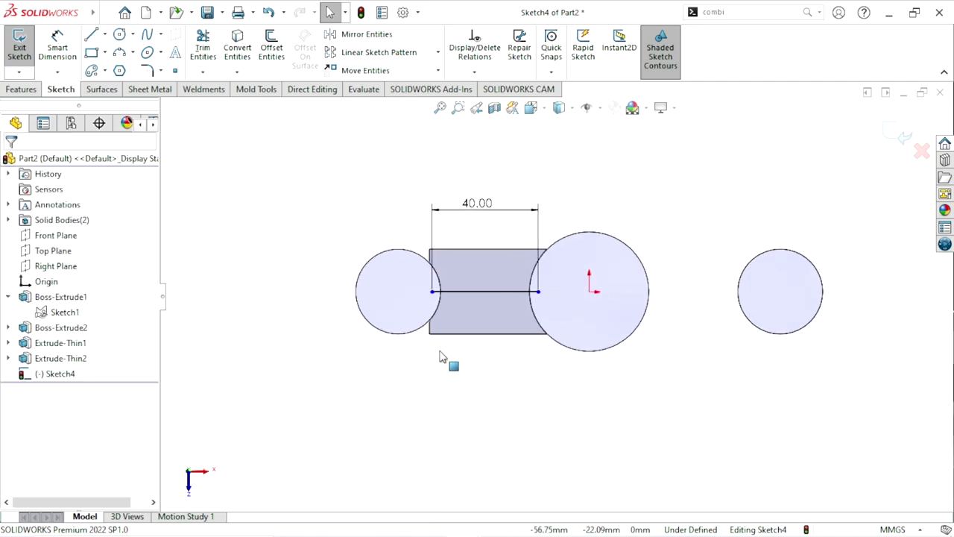
mouse_move(443, 363)
middle_mouse_down()
mouse_move(509, 369)
mouse_move(495, 194)
mouse_move(502, 274)
middle_mouse_up()
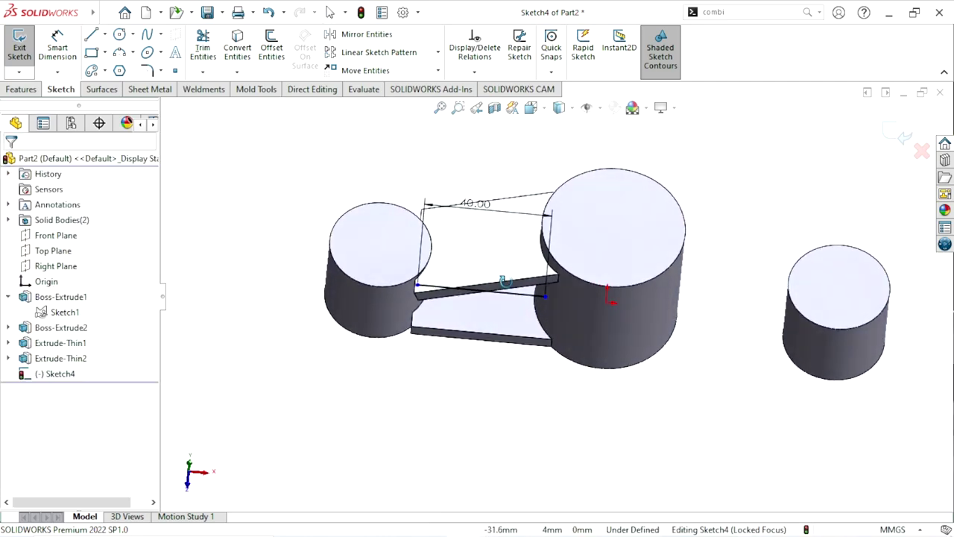
- Orient the view Normal To the sketch plane and centre the sketch
left_click(544, 112)
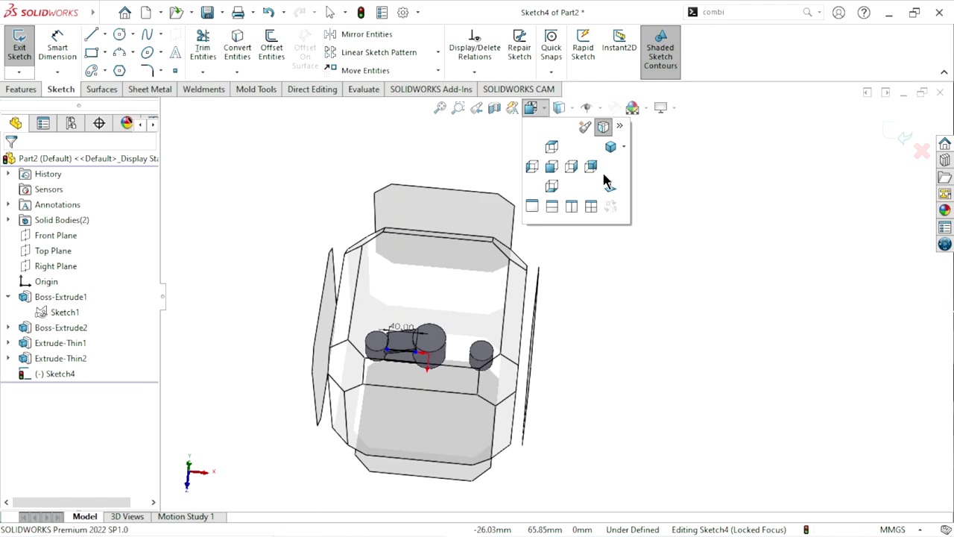
left_click(608, 184)
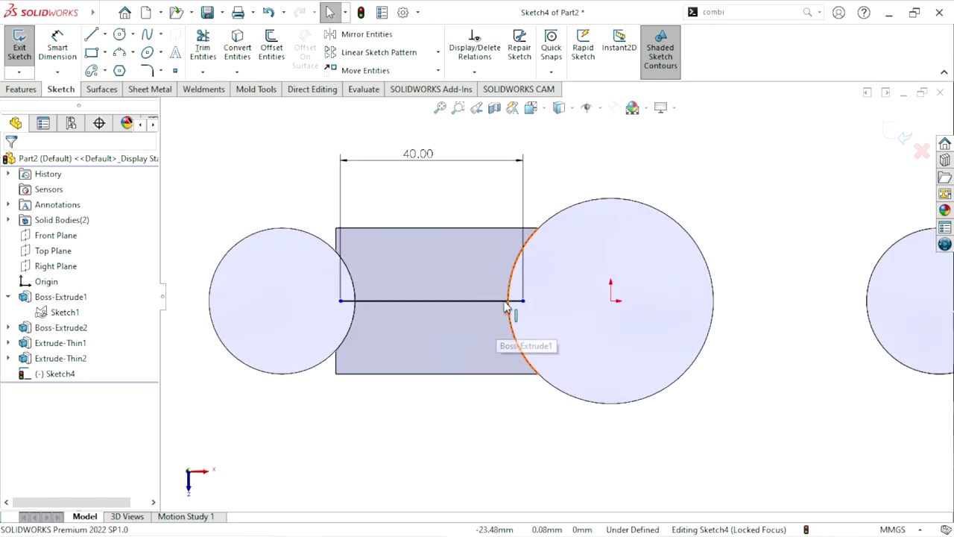
scroll(505, 305, "down", 1)
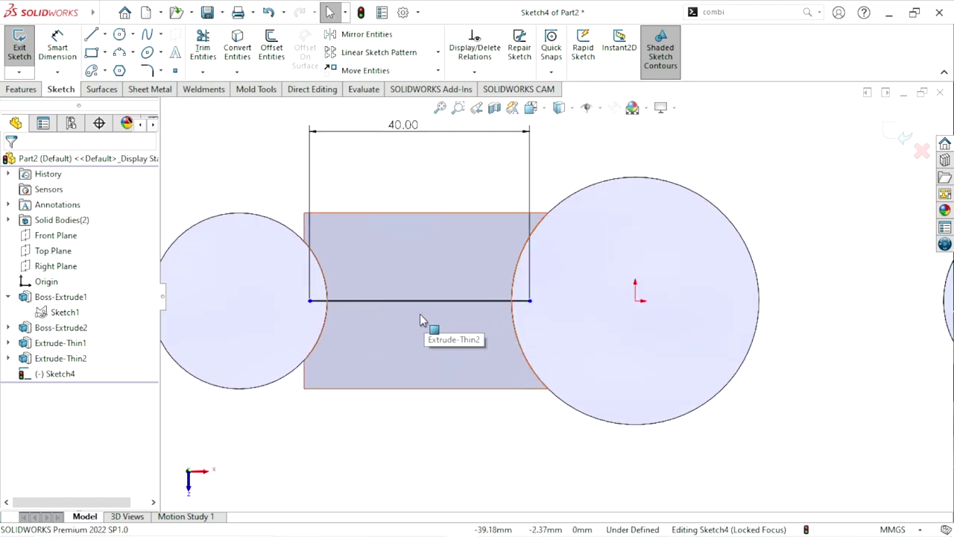
middle_click_drag(419, 314, 420, 336, "ctrl")
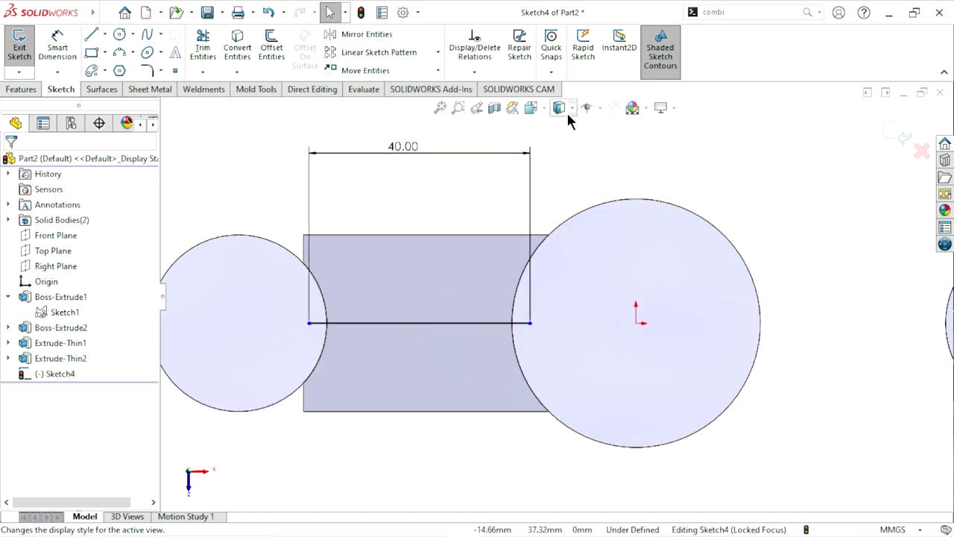
- Run Fully Define Sketch, adding the missing 0.77 mm dimension
left_click(475, 72)
left_click(486, 122)
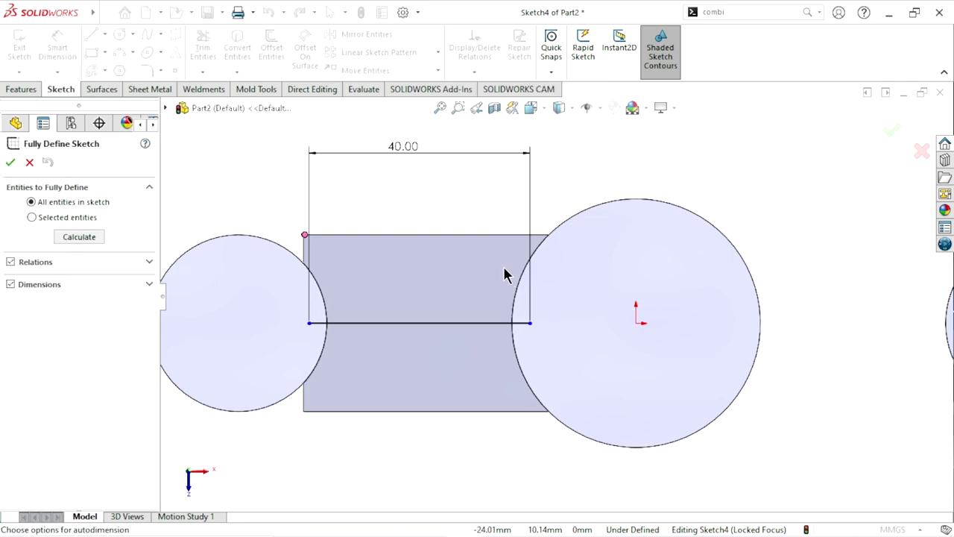
left_click(68, 235)
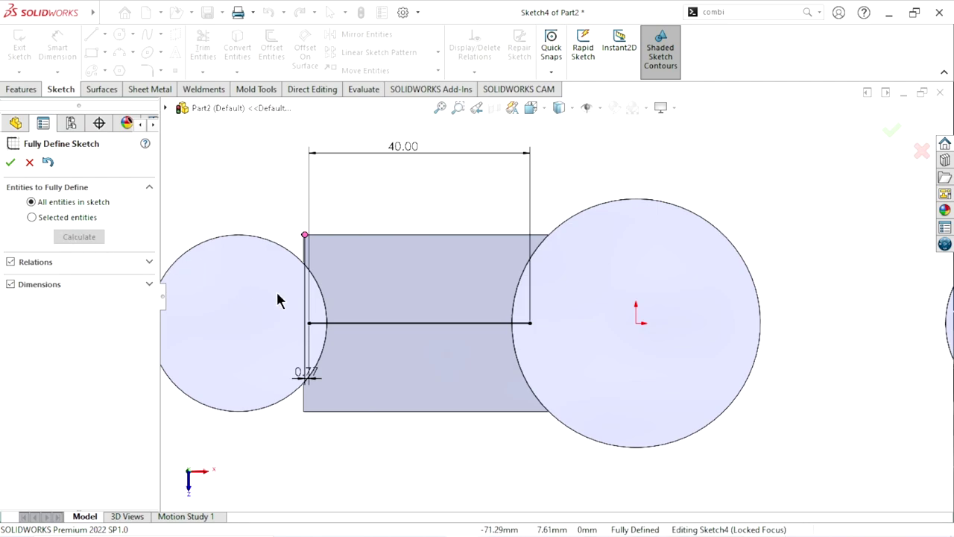
left_click(11, 162)
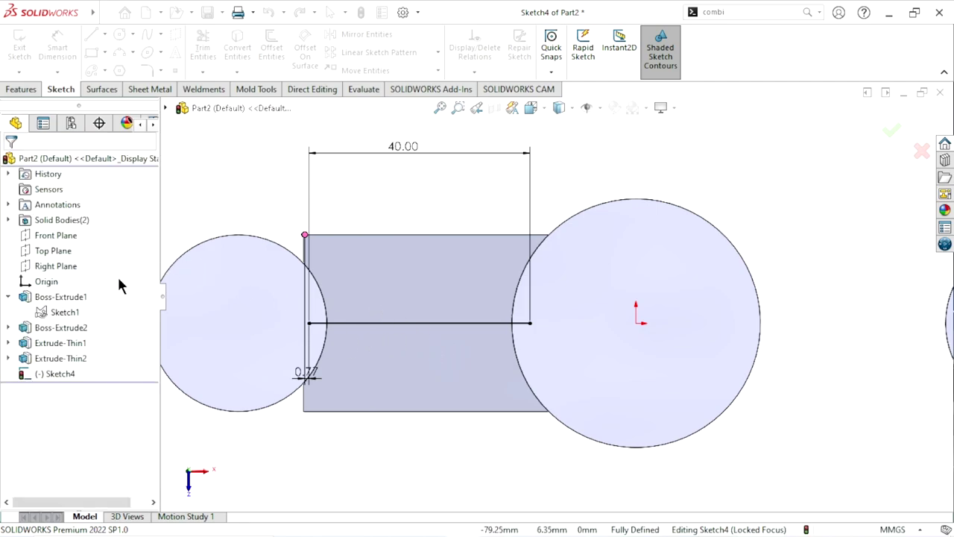
mouse_move(392, 348)
middle_mouse_down()
mouse_move(330, 279)
mouse_move(379, 387)
mouse_move(373, 335)
middle_mouse_up()
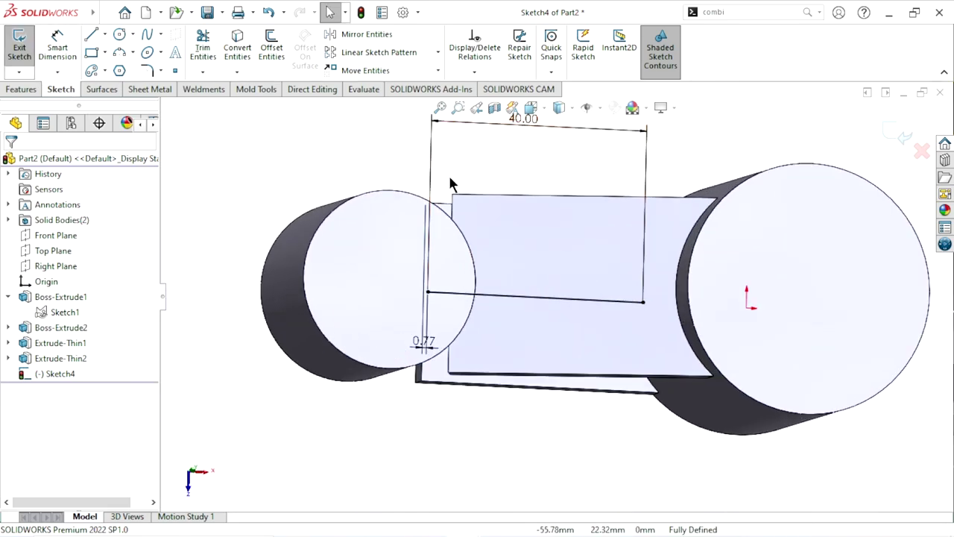
middle_click_drag(434, 197, 345, 291)
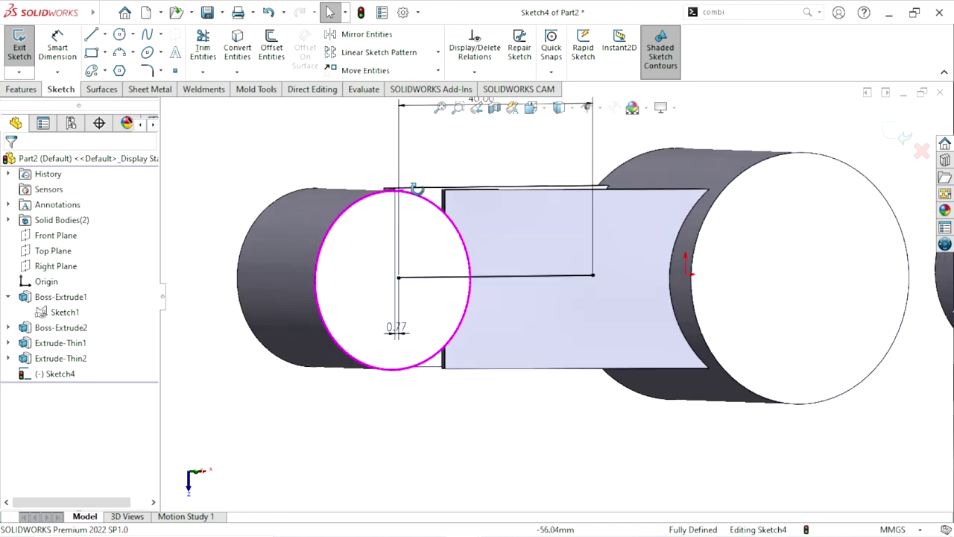
left_click(345, 290)
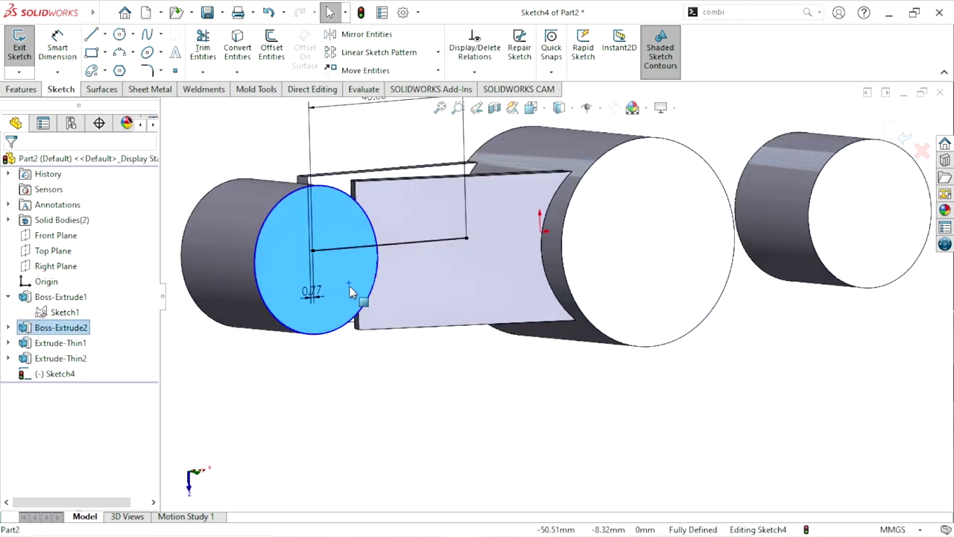
right_click(345, 291)
left_click(264, 130)
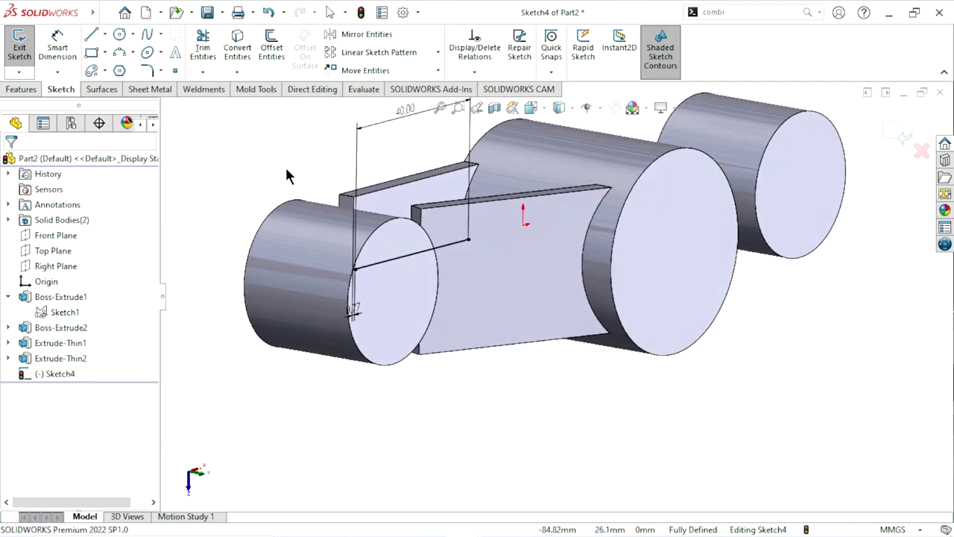
middle_click_drag(254, 146, 309, 159)
mouse_move(386, 384)
middle_mouse_down()
mouse_move(437, 366)
mouse_move(437, 273)
mouse_move(396, 290)
mouse_move(452, 384)
middle_mouse_up()
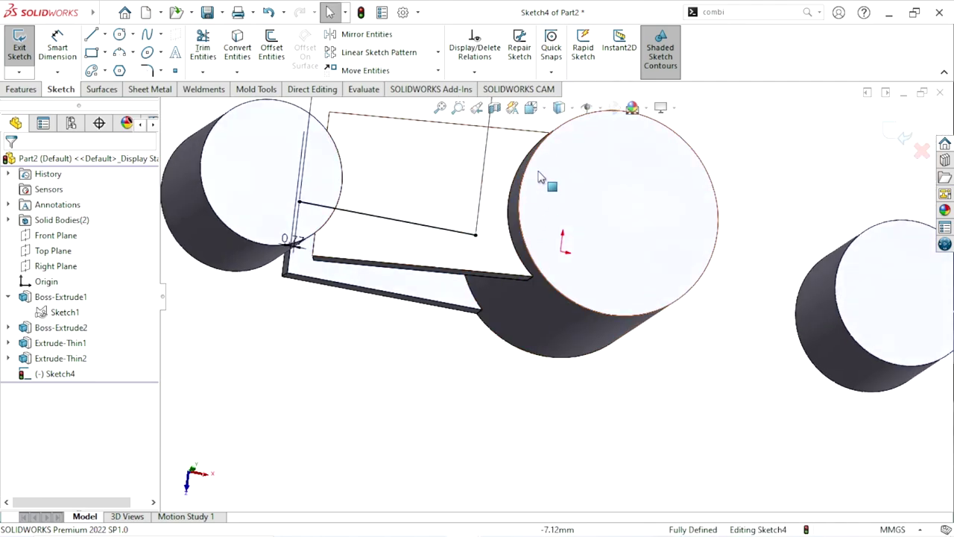
left_click(544, 112)
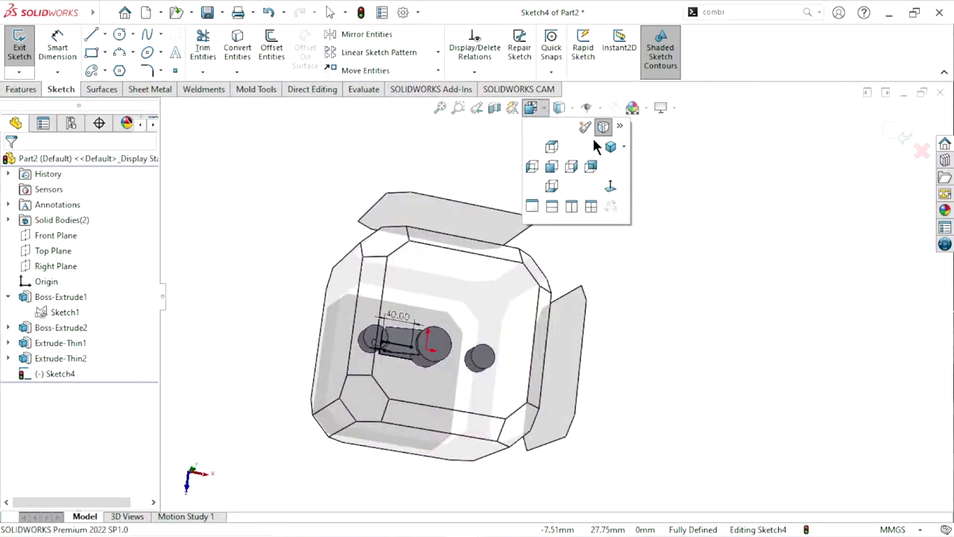
left_click(612, 188)
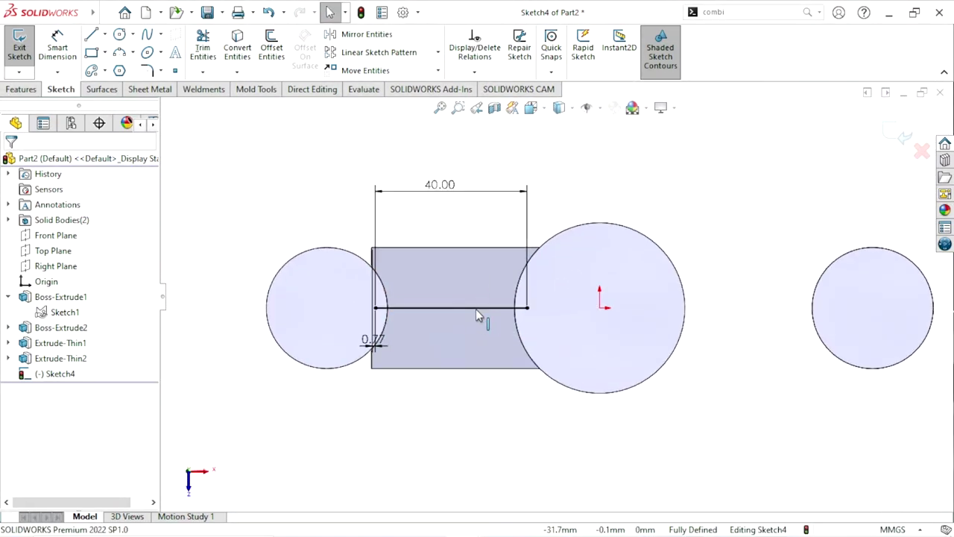
scroll(458, 325, "down", 3)
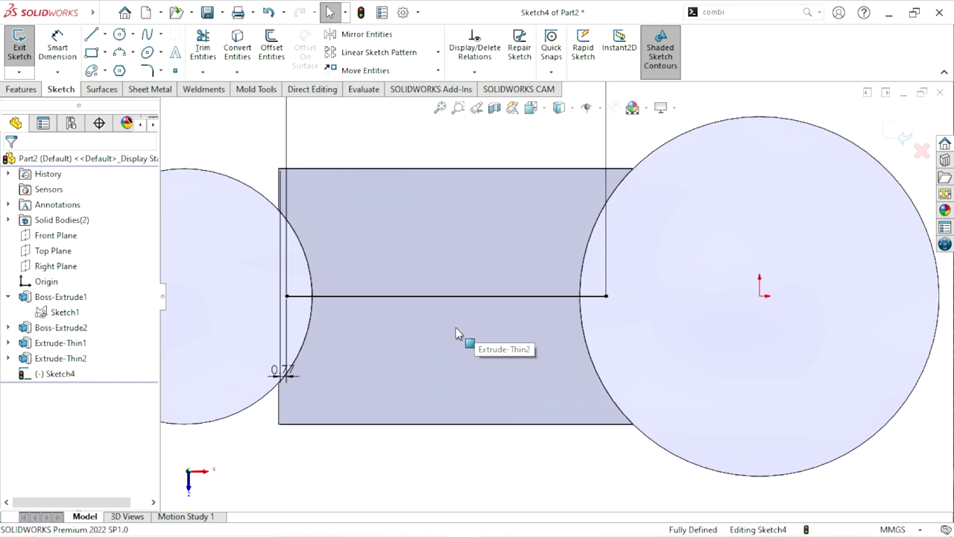
- Delete the 0.77 mm dimension from Sketch4, keeping only the 40 mm length
scroll(403, 329, "up", 3)
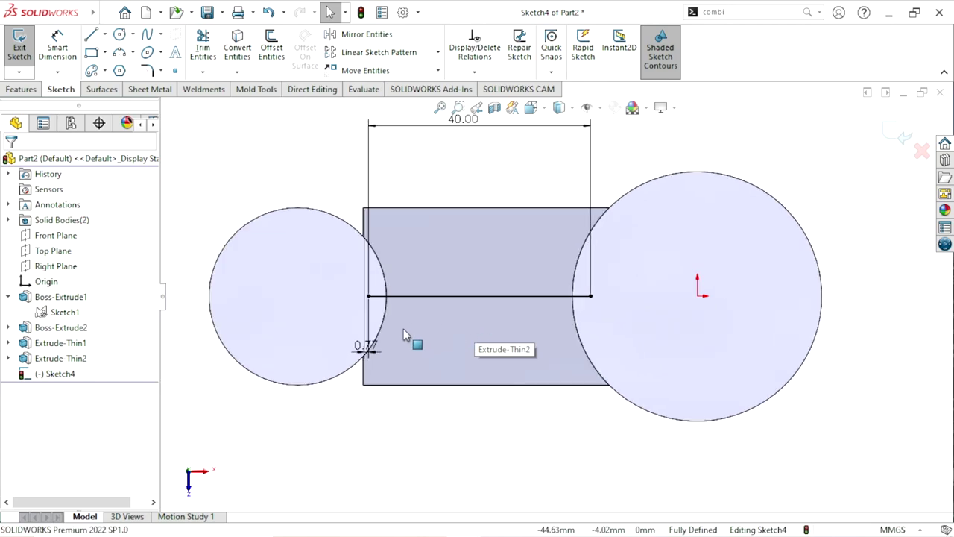
left_click(365, 352)
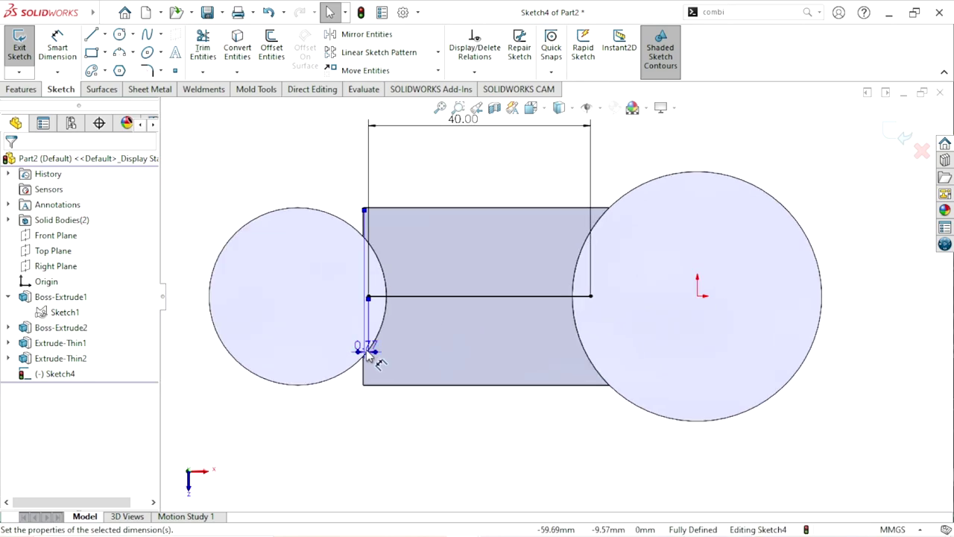
key("Delete")
key("f")
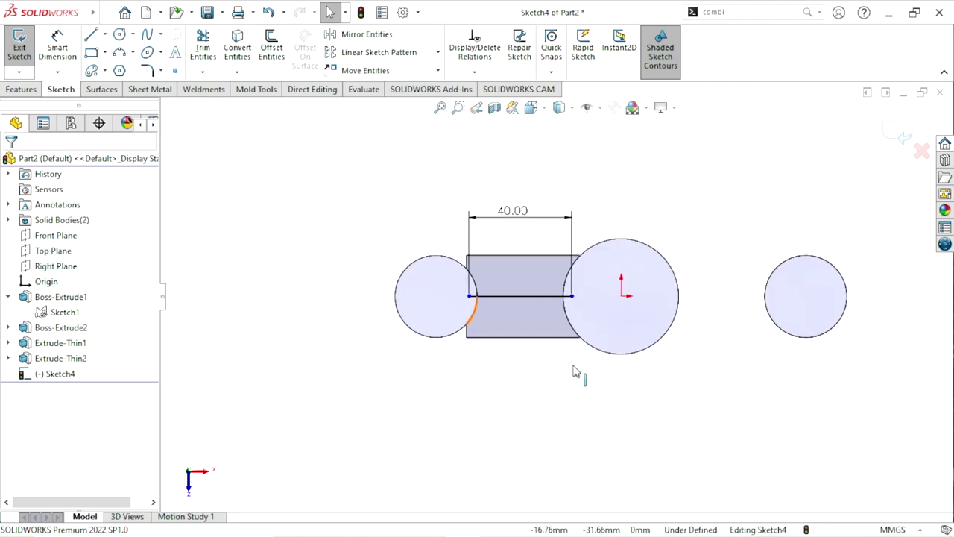
mouse_move(576, 372)
middle_mouse_down()
mouse_move(579, 242)
mouse_move(598, 277)
mouse_move(517, 334)
middle_mouse_up()
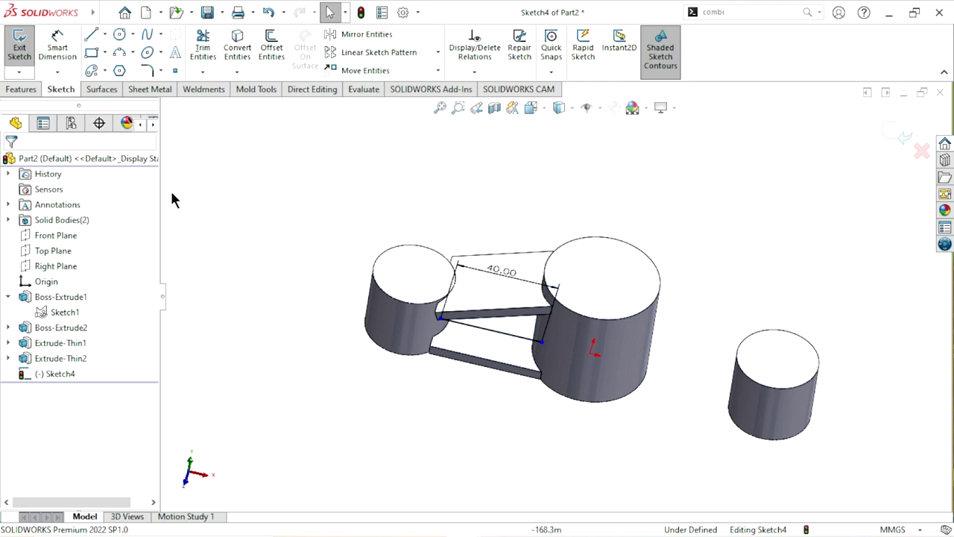
- Start an Extruded Boss/Base on Sketch4 with end condition Up To Next
left_click(18, 89)
left_click(33, 52)
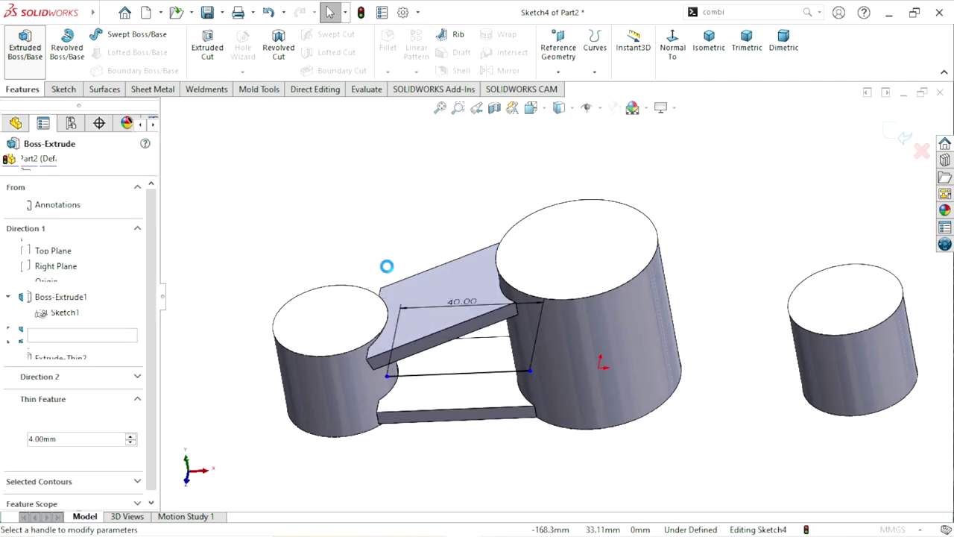
left_click(64, 295)
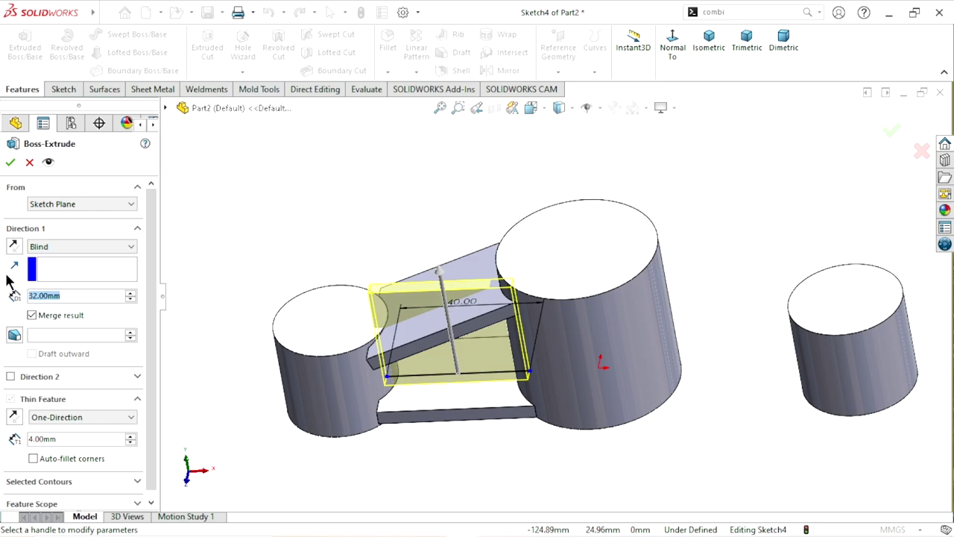
type("12")
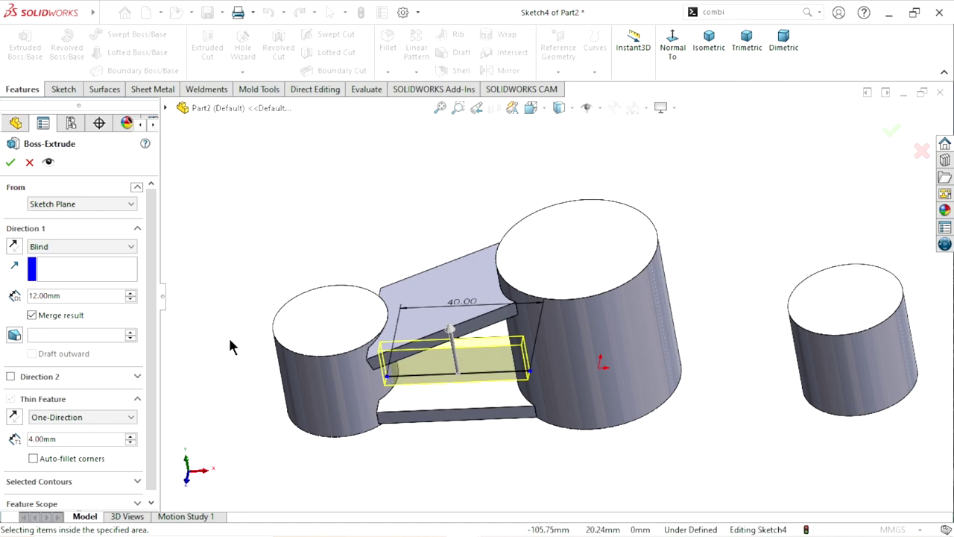
mouse_move(228, 335)
middle_mouse_down()
mouse_move(250, 304)
mouse_move(170, 301)
middle_mouse_up()
double_click(82, 297)
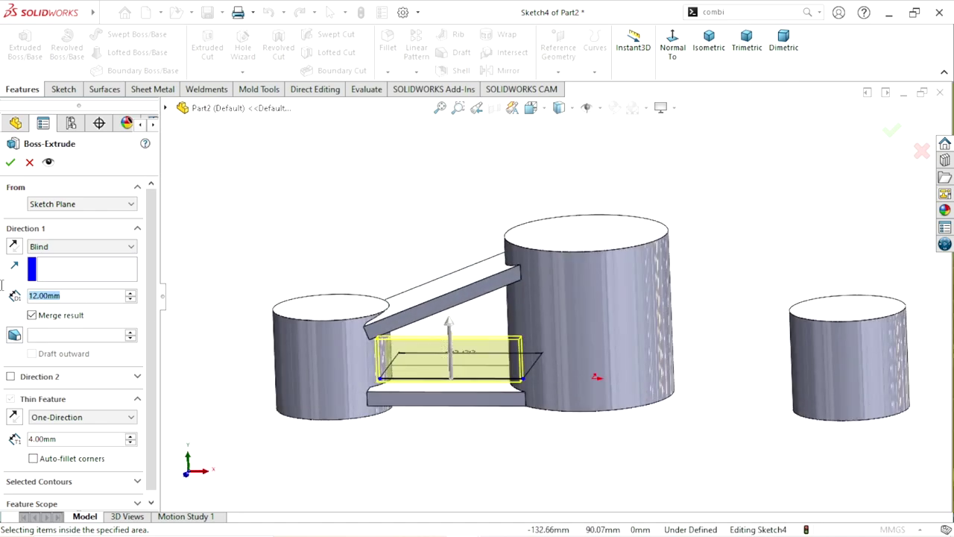
left_click(114, 247)
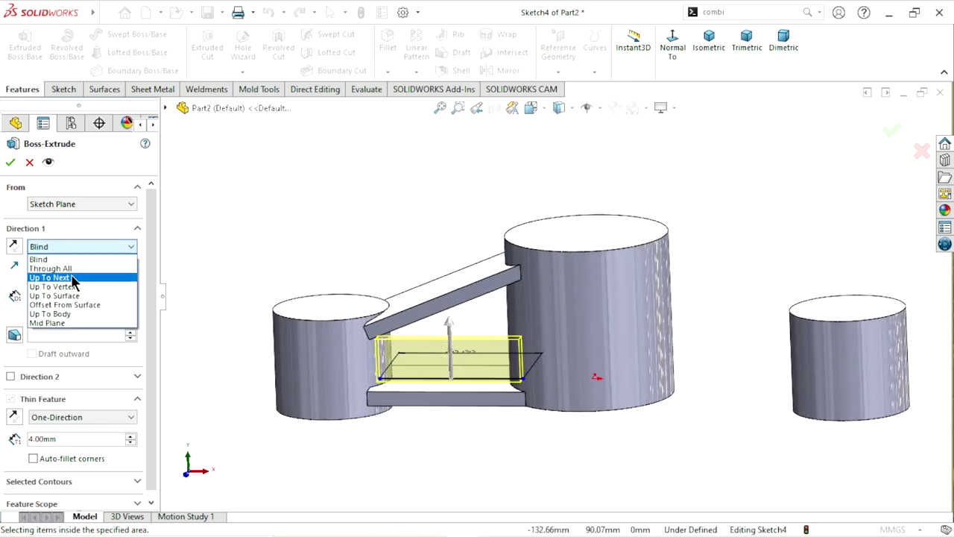
left_click(72, 278)
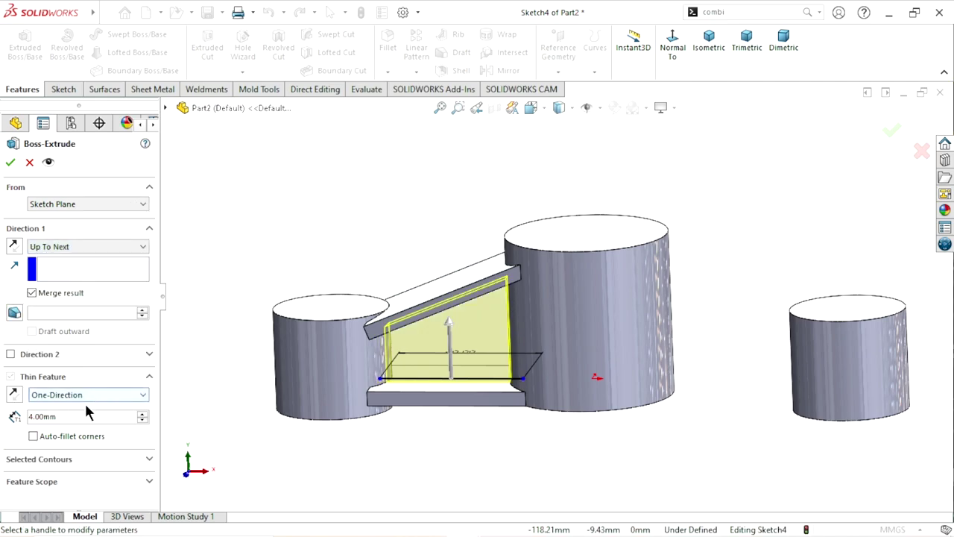
- Give the rib a 12 mm mid-plane thin wall and create the feature
left_click(76, 415)
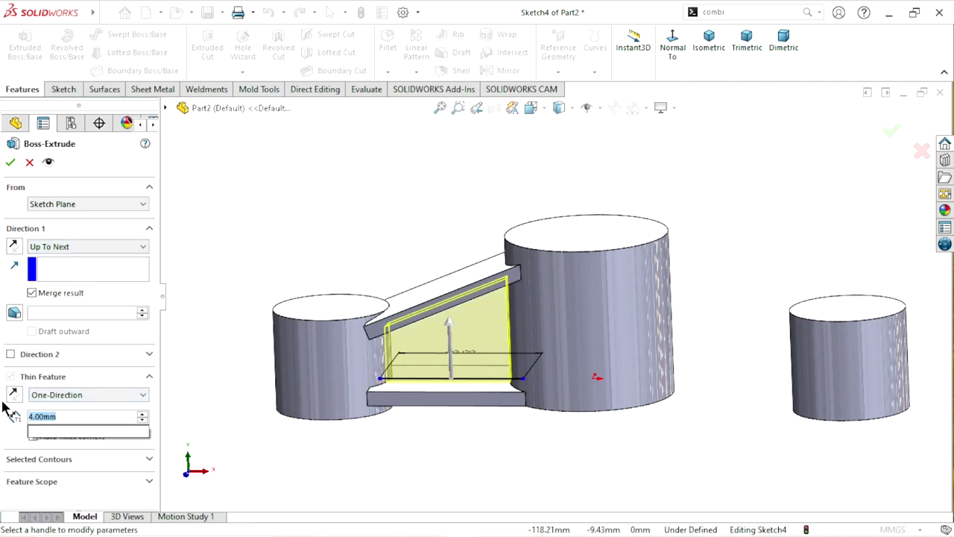
type("12")
key("Return")
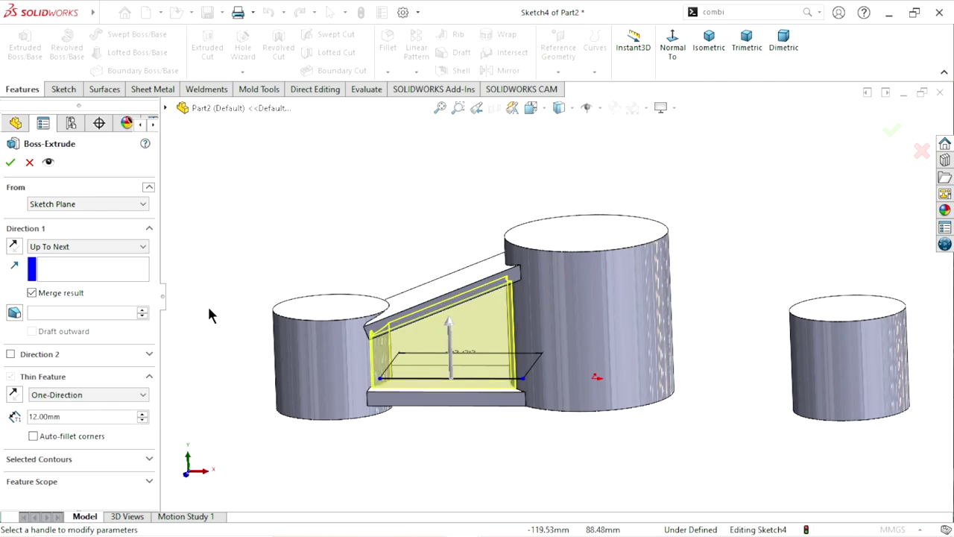
mouse_move(449, 255)
middle_mouse_down()
mouse_move(484, 298)
mouse_move(108, 415)
middle_mouse_up()
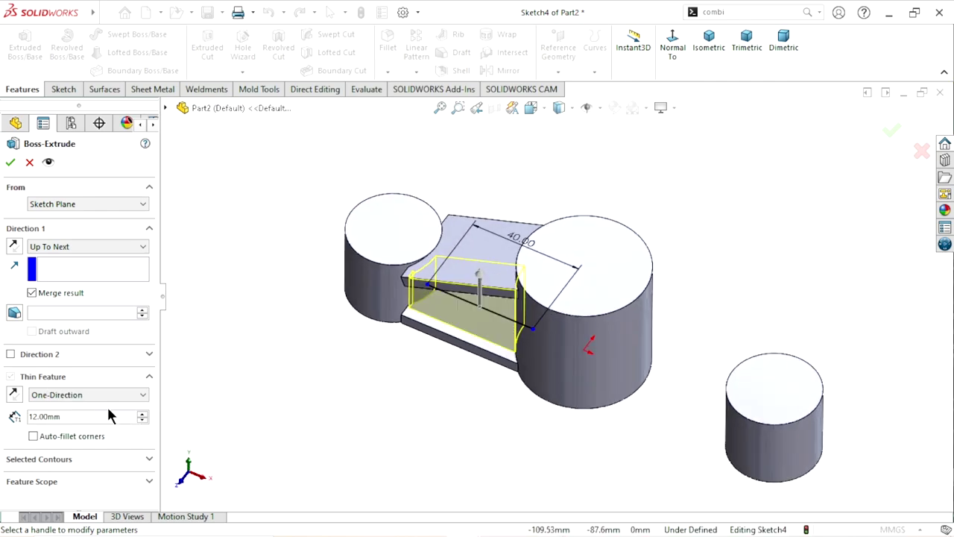
left_click(95, 394)
left_click(89, 414)
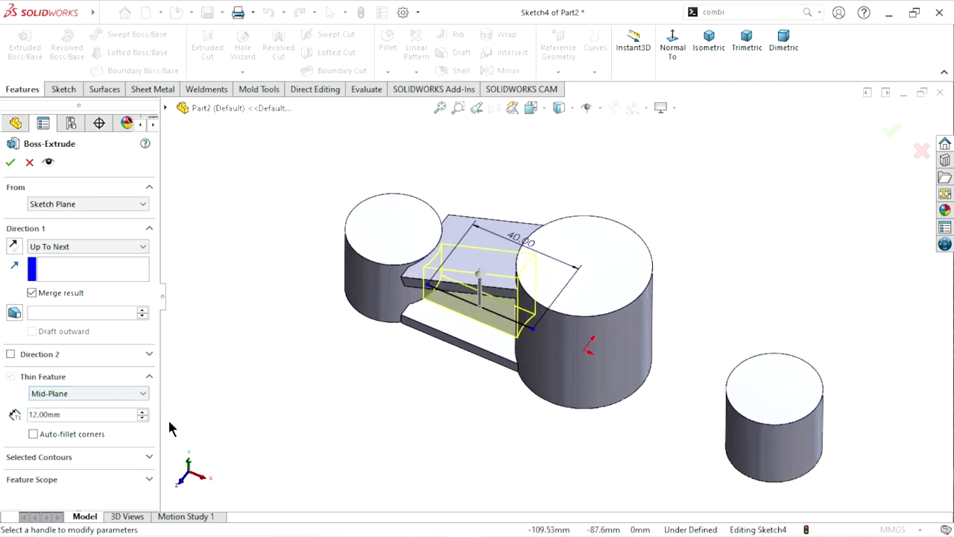
middle_click_drag(343, 383, 293, 334)
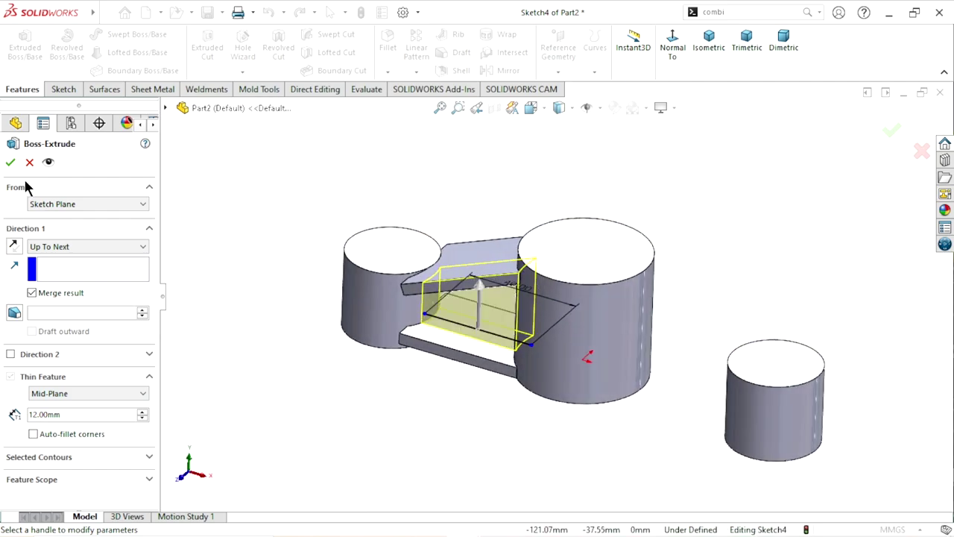
left_click(10, 162)
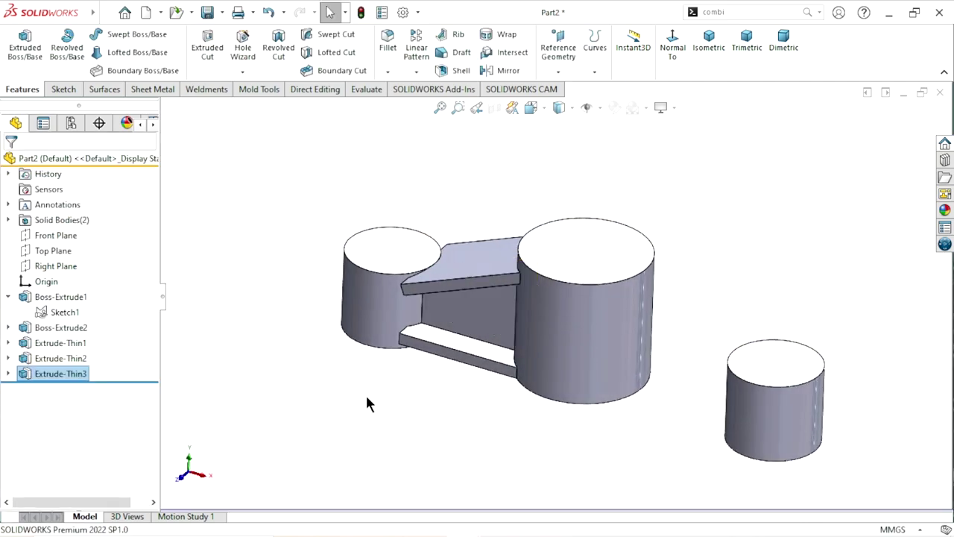
mouse_move(365, 393)
middle_mouse_down()
mouse_move(542, 283)
mouse_move(479, 379)
mouse_move(530, 332)
mouse_move(486, 219)
mouse_move(513, 275)
mouse_move(497, 363)
middle_mouse_up()
scroll(583, 337, "down", 2)
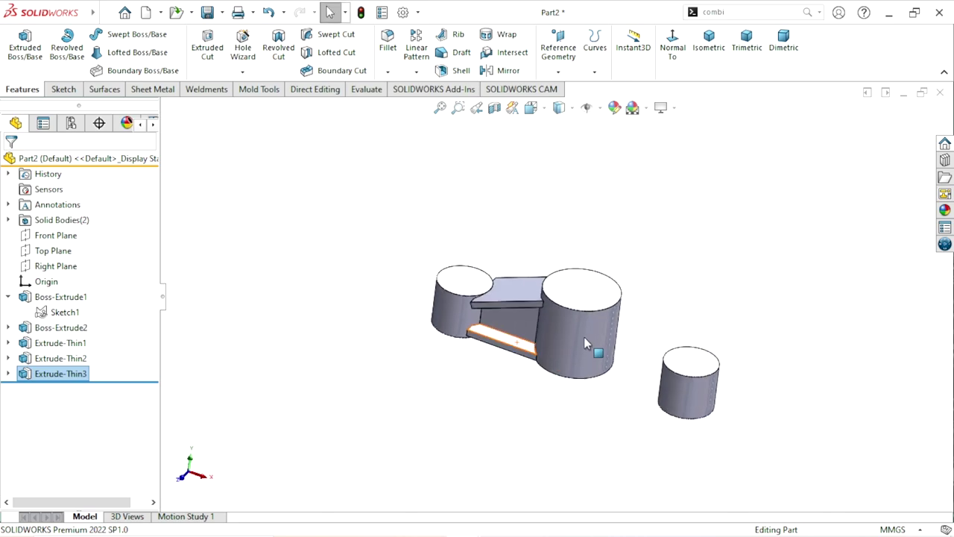
scroll(589, 340, "up", 2)
scroll(688, 330, "up", 3)
middle_click_drag(688, 330, 691, 298)
scroll(692, 298, "down", 3)
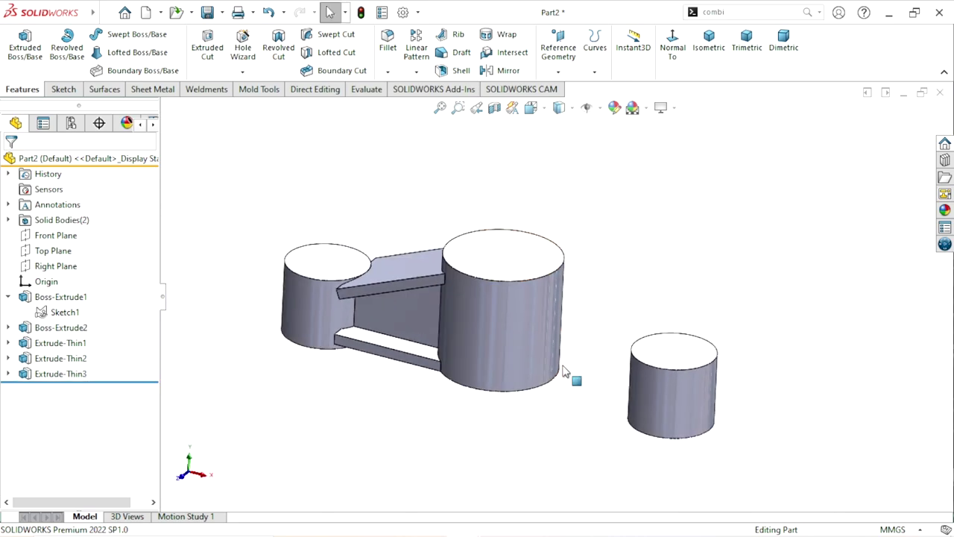
middle_click_drag(513, 307, 504, 181)
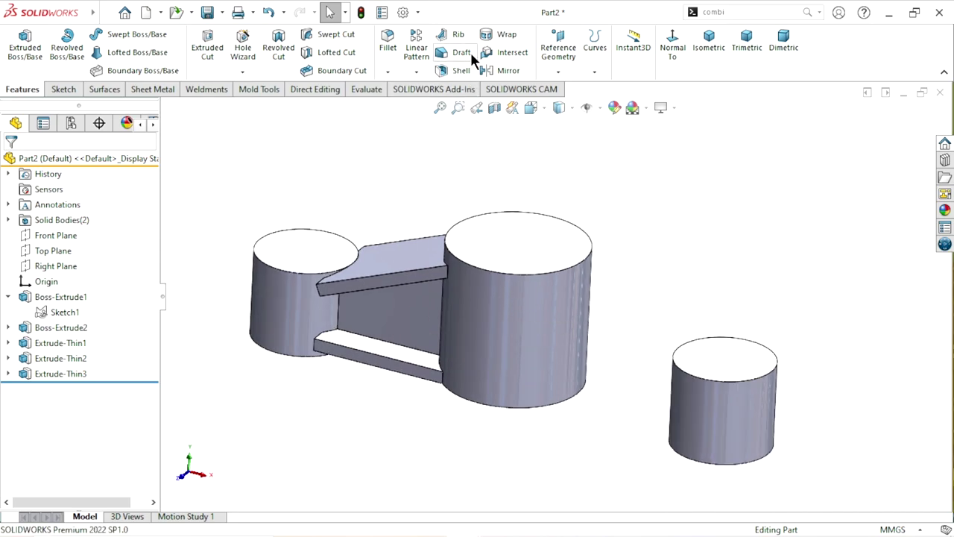
- Start a 7° draft with the Right Plane as the neutral plane
left_click(526, 249)
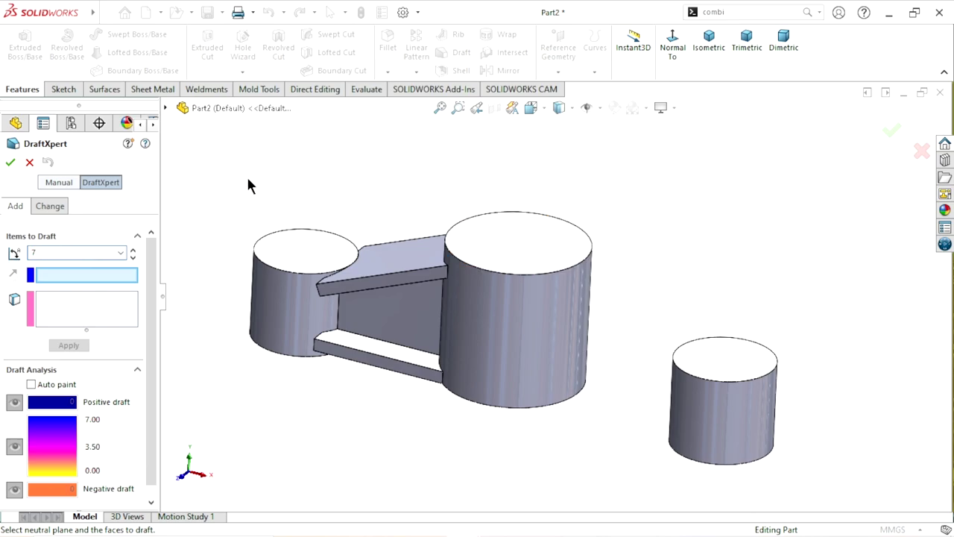
left_click_drag(250, 186, 250, 192)
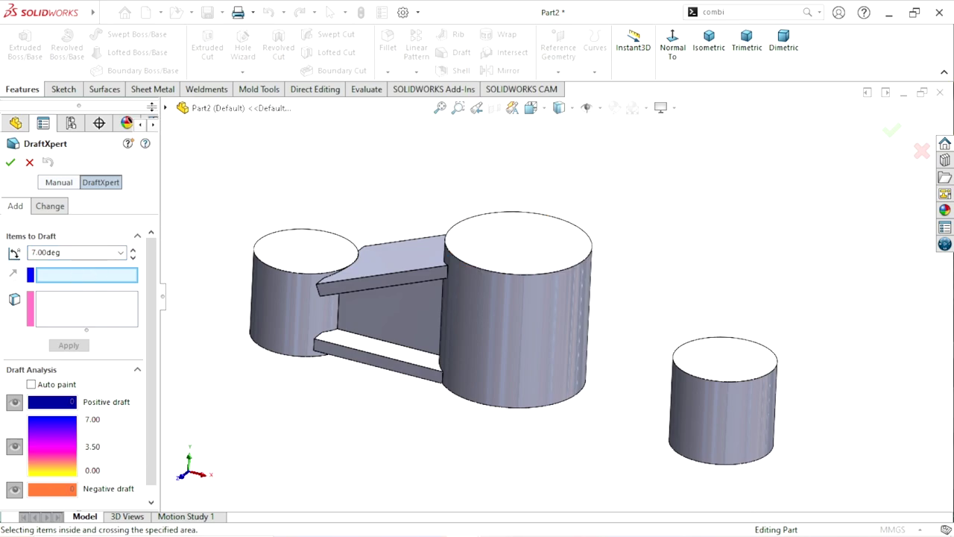
left_click(167, 107)
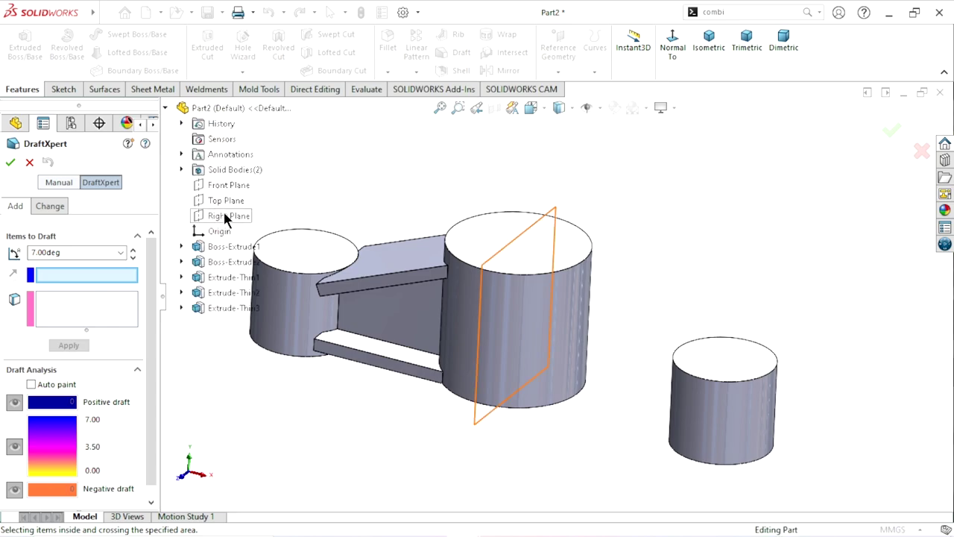
left_click(227, 216)
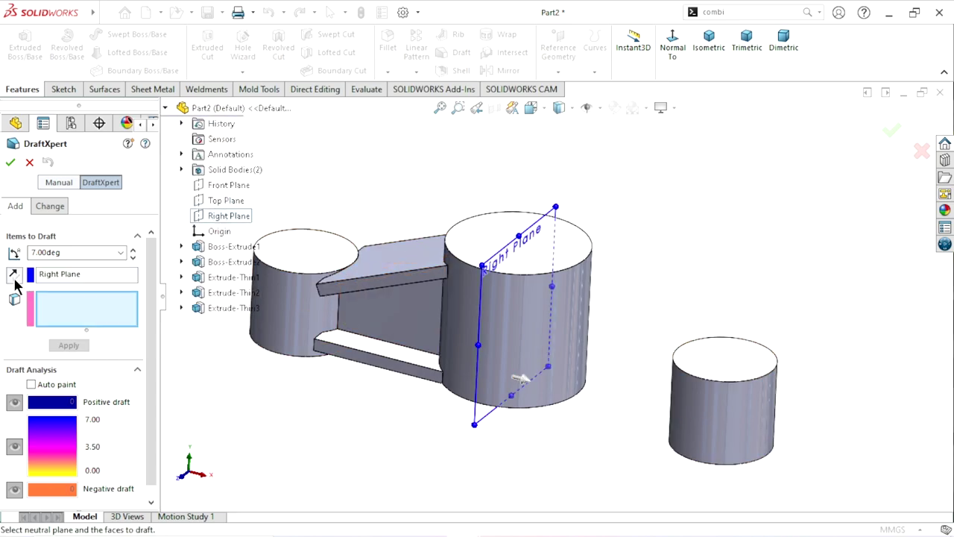
- Select the upper, lower and two hidden plate faces between the cylinders as draft faces
left_click(390, 282)
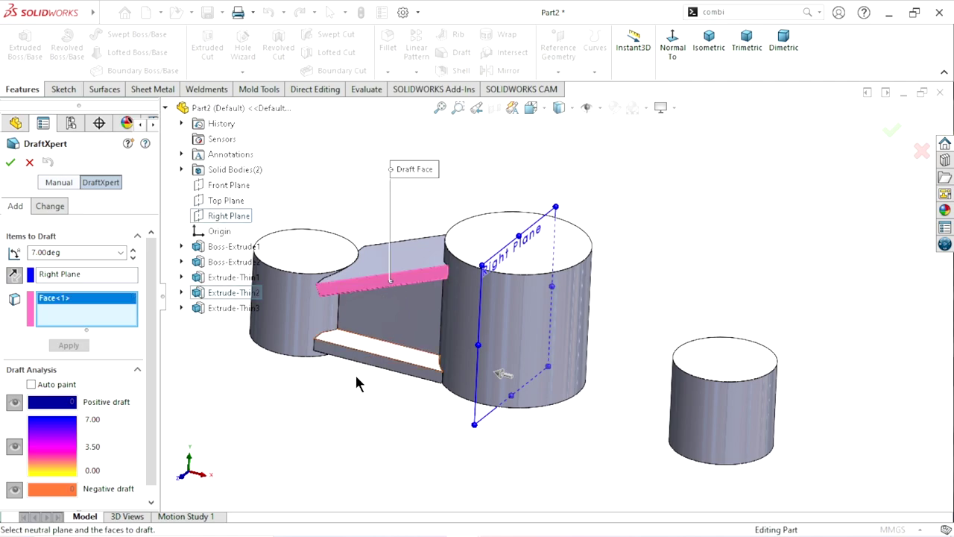
left_click(424, 372)
middle_click_drag(424, 371, 581, 313)
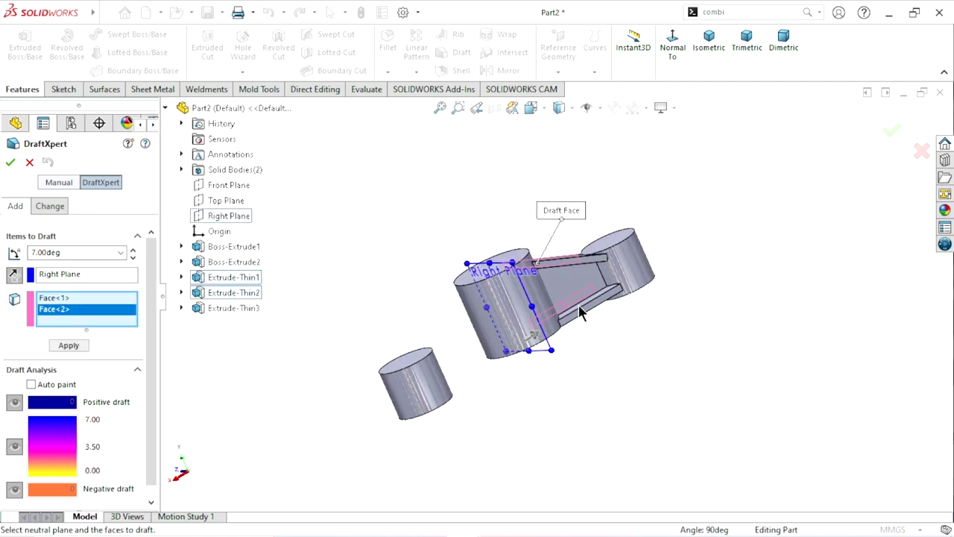
scroll(589, 289, "down", 5)
left_click(548, 392)
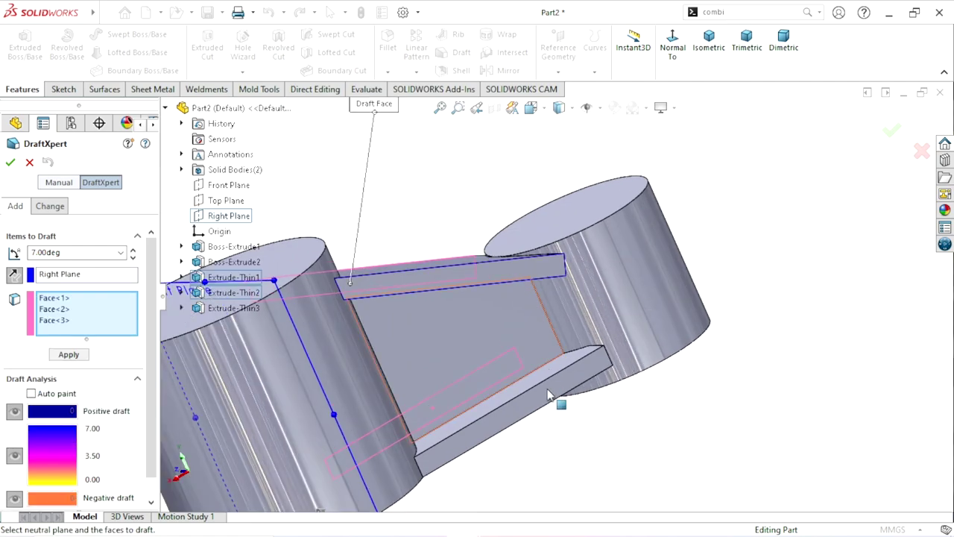
left_click(513, 446)
mouse_move(514, 446)
middle_mouse_down()
mouse_move(470, 452)
mouse_move(550, 344)
mouse_move(447, 390)
middle_mouse_up()
scroll(447, 390, "up", 3)
scroll(440, 353, "down", 3)
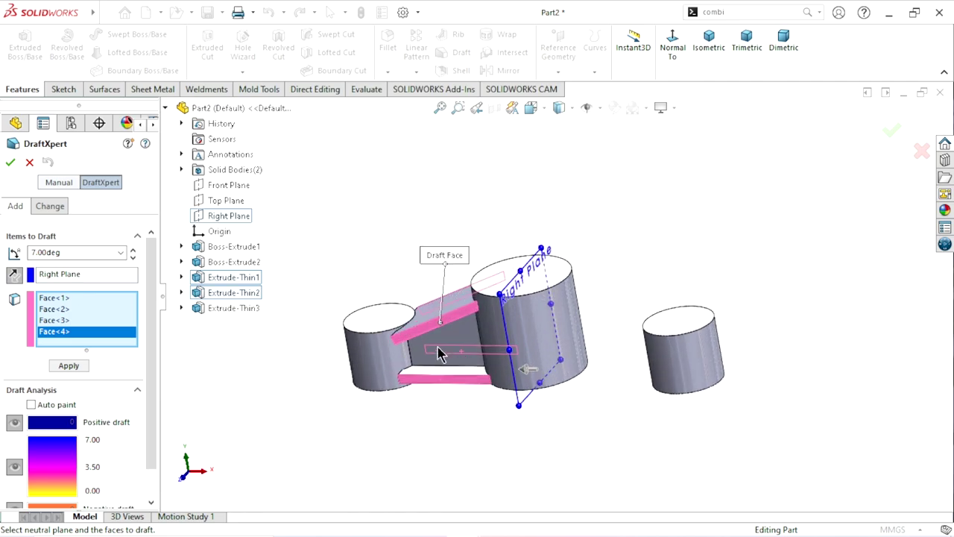
scroll(492, 341, "down", 1)
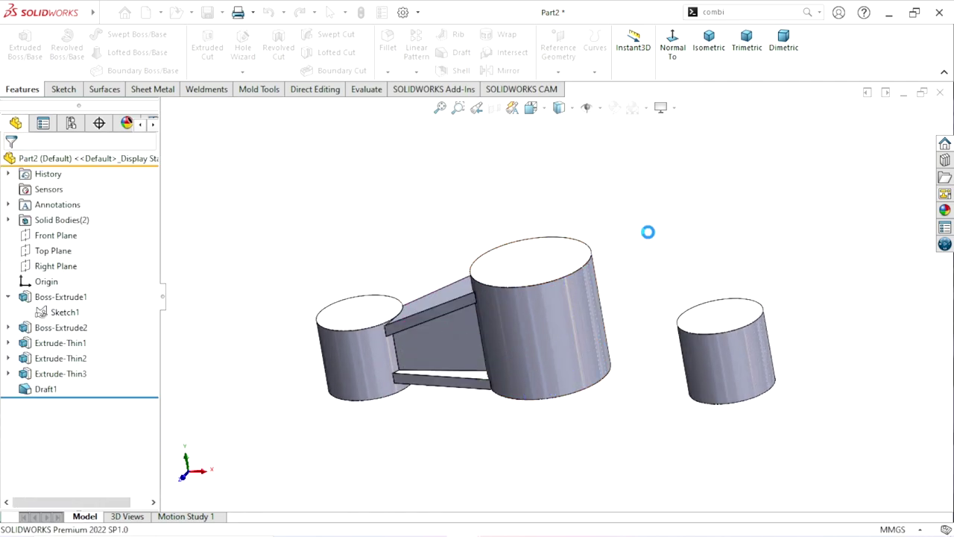
- Orbit the drafted part and launch the Mirror feature
mouse_move(430, 340)
middle_mouse_down()
mouse_move(474, 348)
mouse_move(477, 432)
mouse_move(454, 437)
mouse_move(364, 189)
mouse_move(413, 318)
mouse_move(496, 446)
mouse_move(576, 398)
mouse_move(624, 420)
mouse_move(588, 440)
mouse_move(451, 379)
mouse_move(396, 327)
mouse_move(356, 383)
mouse_move(396, 400)
mouse_move(502, 387)
middle_mouse_up()
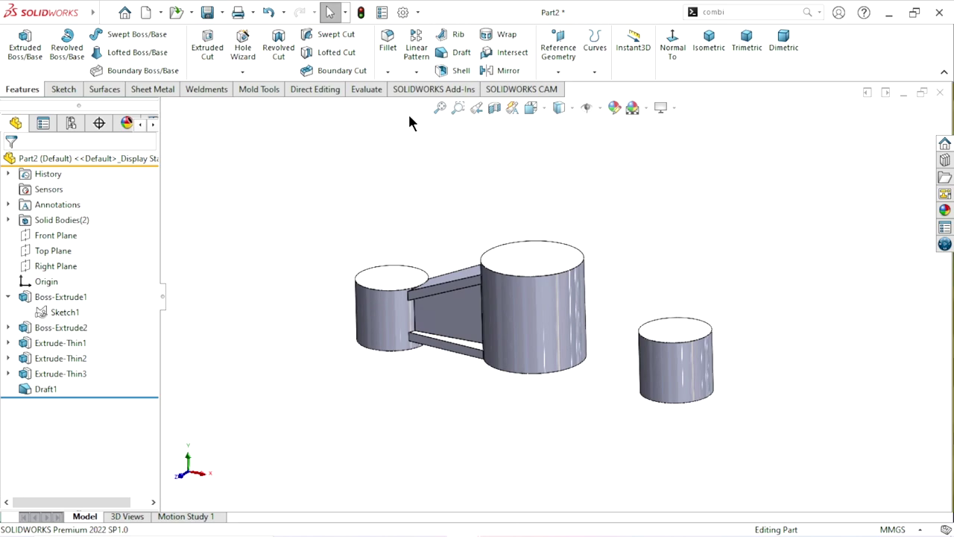
left_click(513, 72)
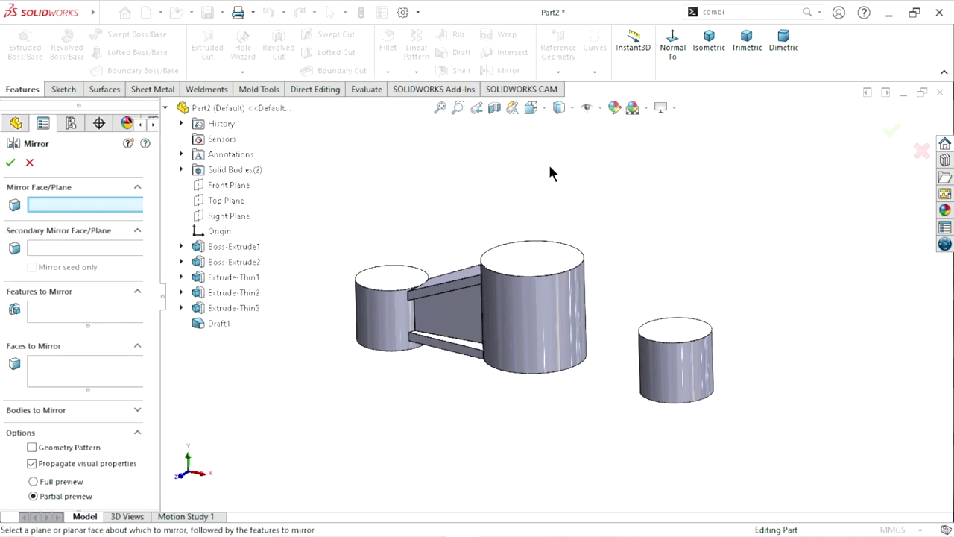
- Mirror Extrude-Thin1, Extrude-Thin2, Extrude-Thin3 and Draft1 across the Right Plane
left_click(212, 217)
left_click(77, 318)
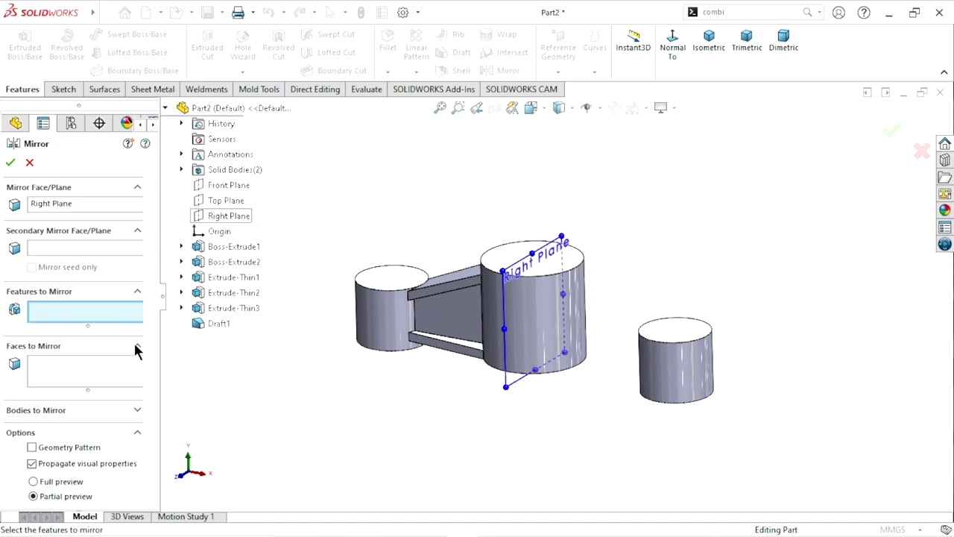
left_click(242, 279)
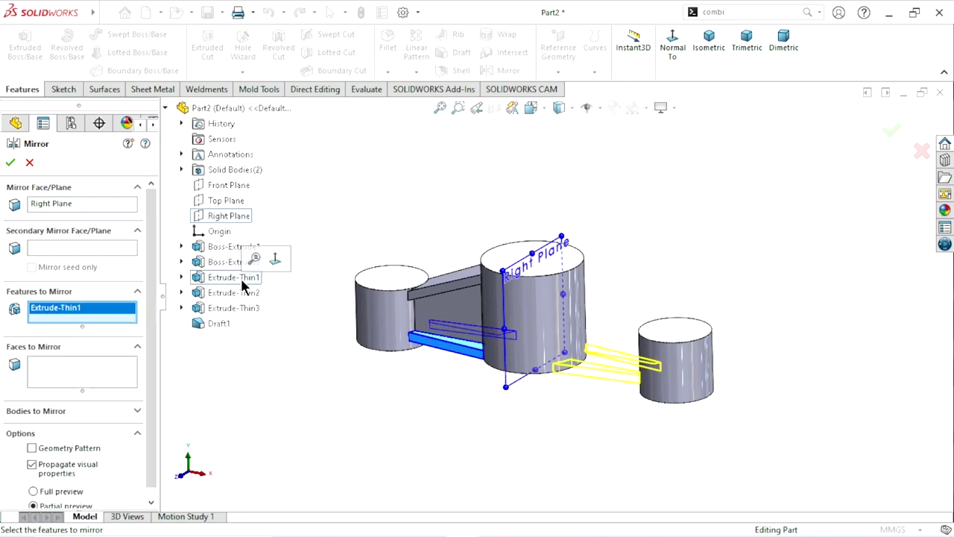
left_click(235, 294)
left_click(231, 307)
left_click(218, 322)
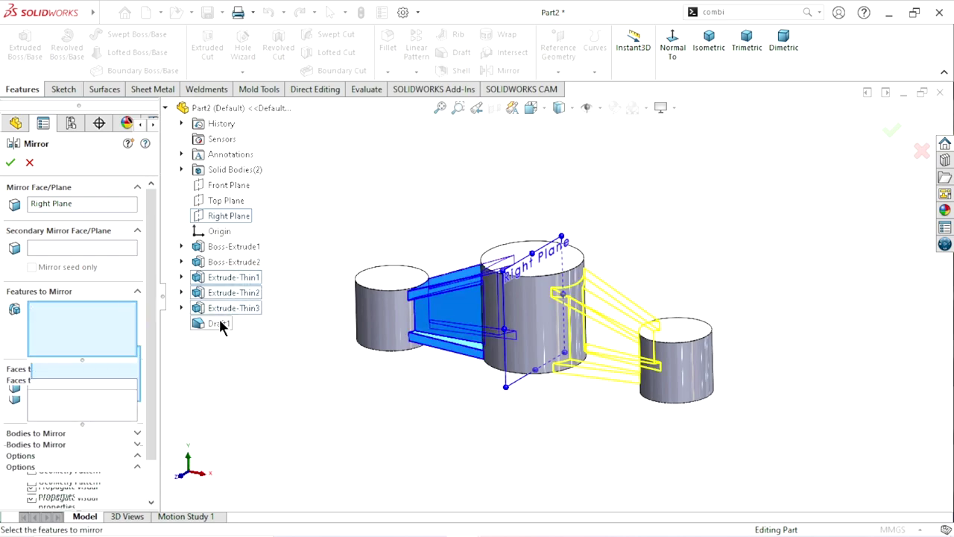
left_click(11, 165)
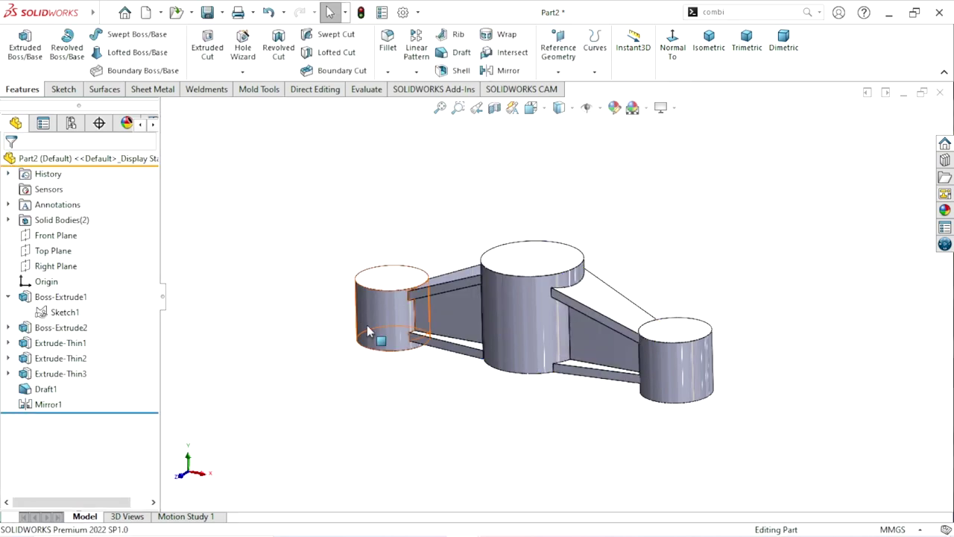
mouse_move(367, 325)
middle_mouse_down()
mouse_move(387, 199)
mouse_move(401, 370)
middle_mouse_up()
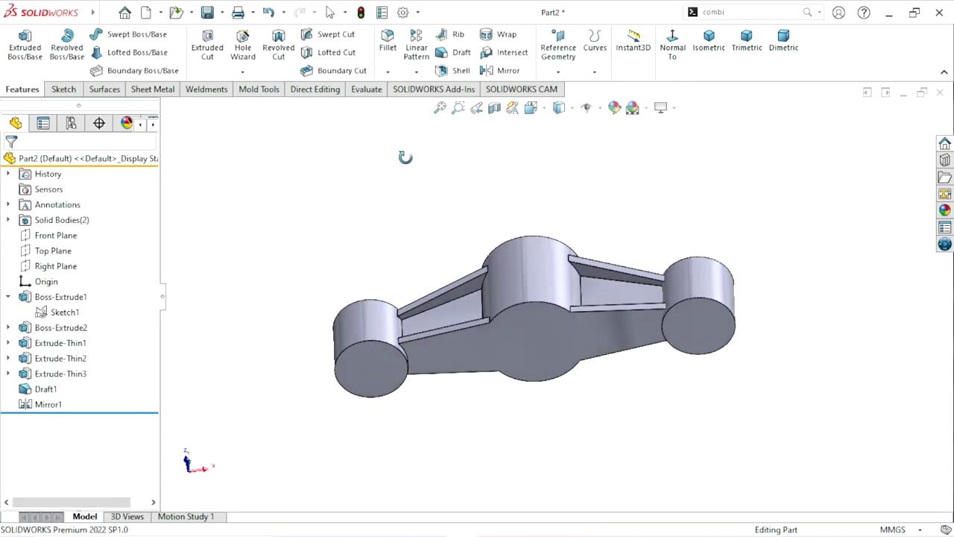
- Expand Solid Bodies(2) and inspect the Boss-Extrude2[2] and Mirror1 bodies
scroll(407, 369, "up", 2)
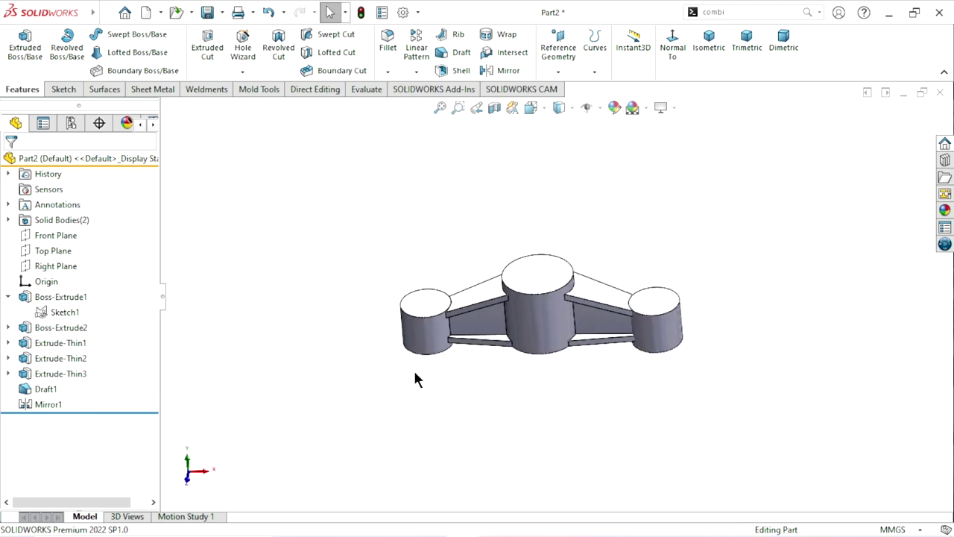
scroll(412, 368, "up", 1)
scroll(572, 313, "down", 3)
mouse_move(669, 243)
middle_mouse_down()
mouse_move(571, 336)
mouse_move(549, 261)
mouse_move(575, 304)
mouse_move(704, 403)
middle_mouse_up()
scroll(697, 398, "down", 2)
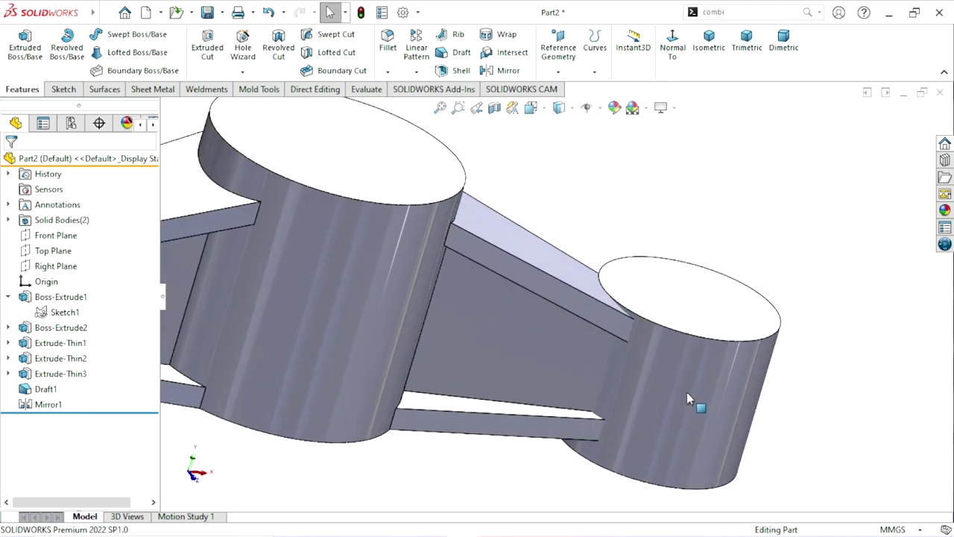
scroll(648, 399, "down", 4)
scroll(448, 357, "up", 5)
scroll(223, 283, "down", 2)
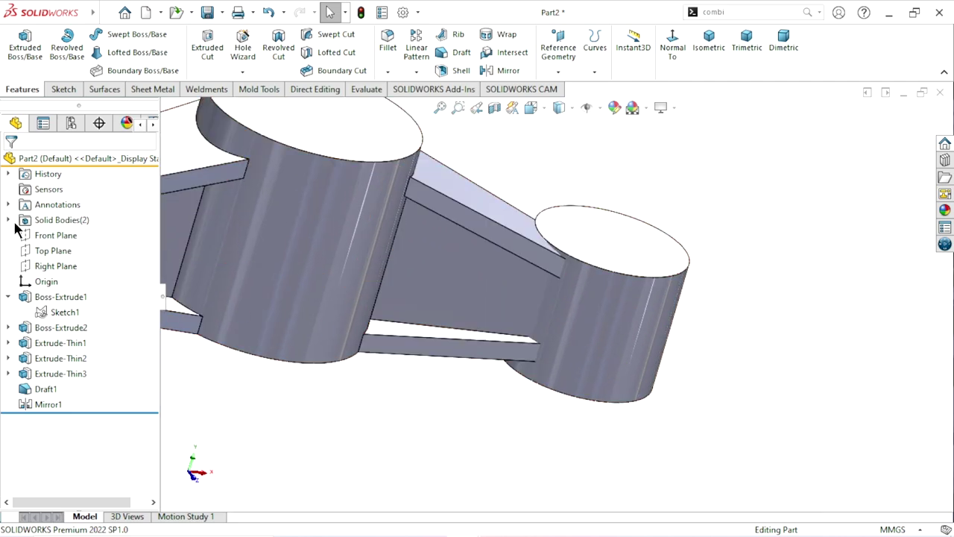
double_click(46, 223)
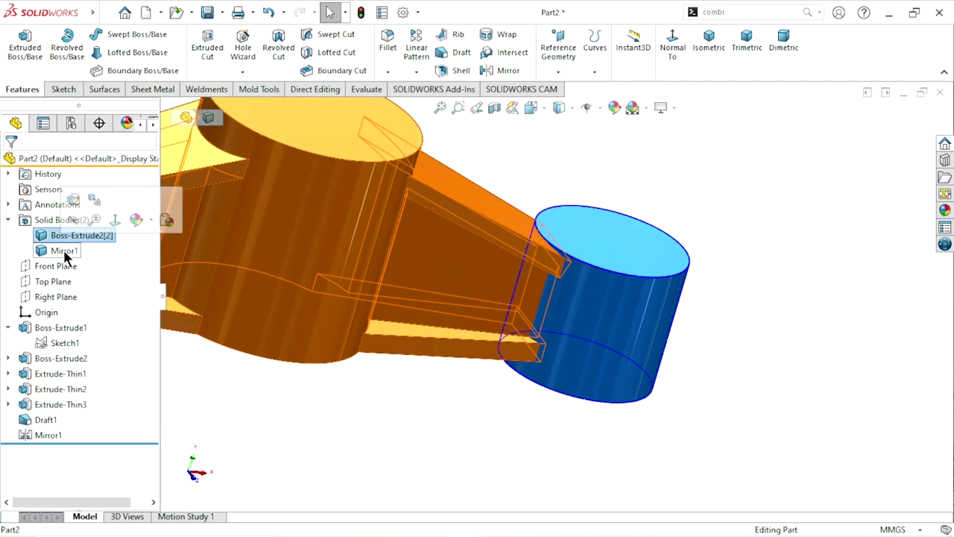
left_click(64, 251)
left_click(727, 328)
scroll(485, 336, "up", 3)
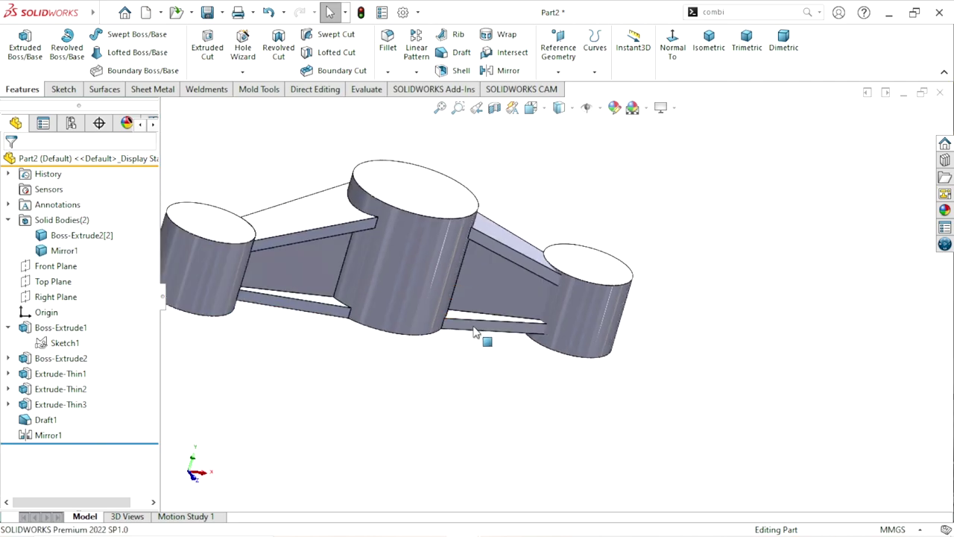
scroll(372, 309, "up", 1)
scroll(480, 266, "down", 2)
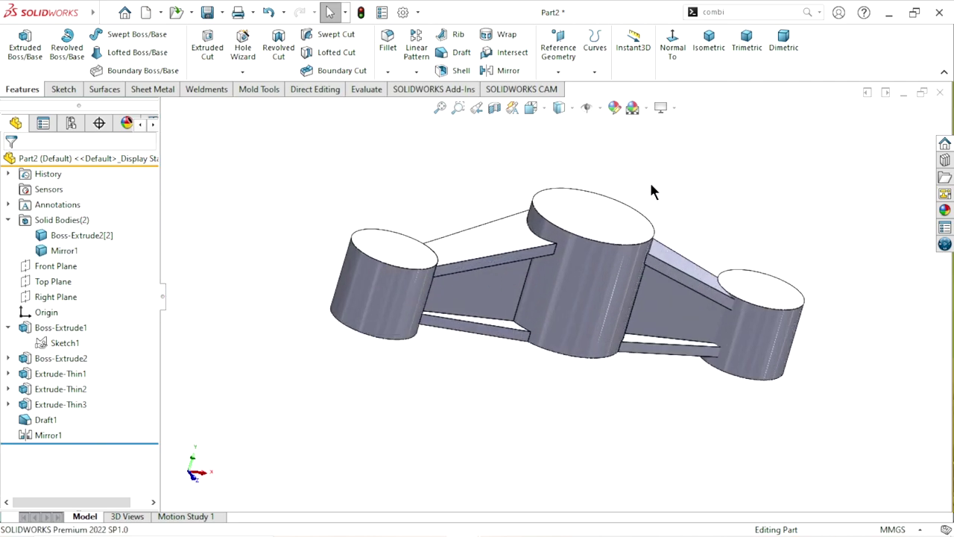
- Bring up the Insert menu from the menu bar
left_click(106, 12)
left_click(106, 13)
left_click(187, 13)
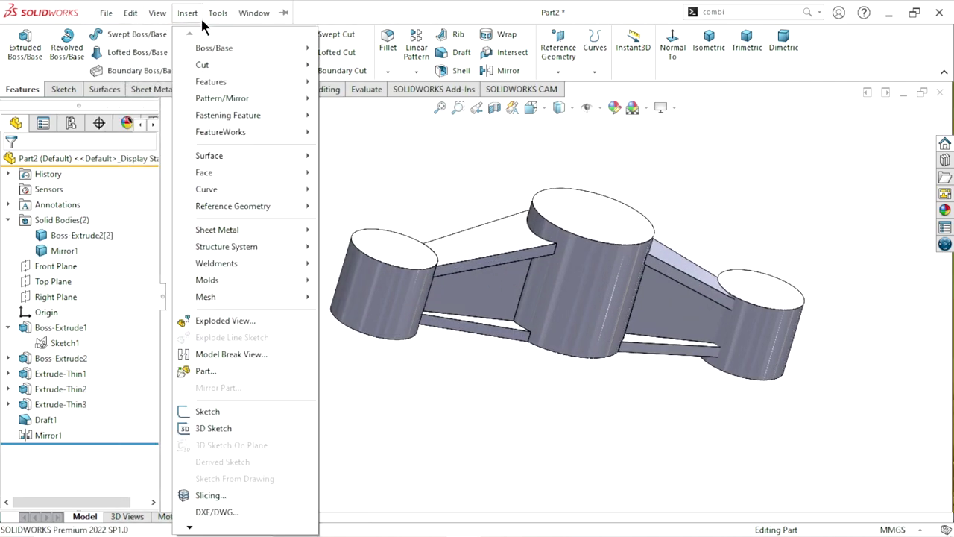
mouse_move(211, 81)
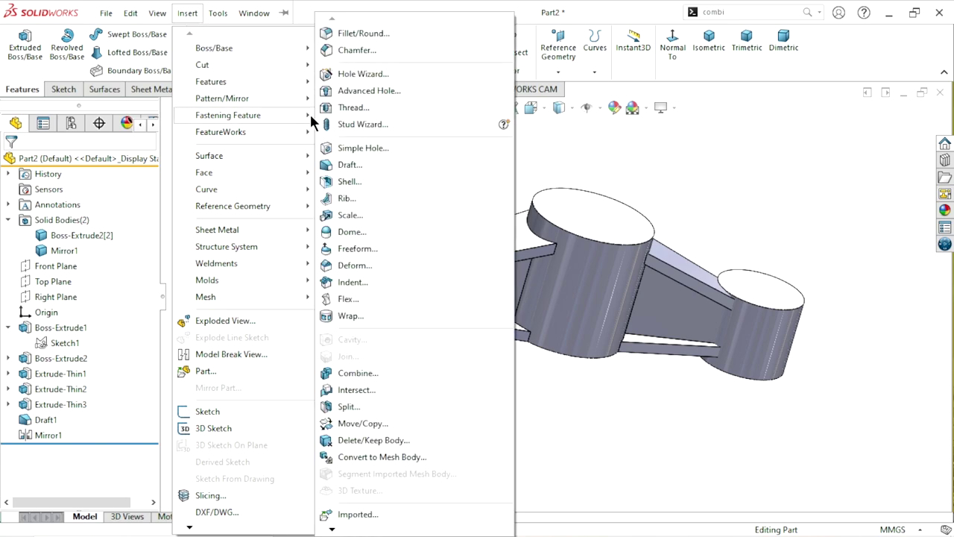
- Combine the right cylinder body and the mirrored Mirror1 body into one solid
left_click(377, 372)
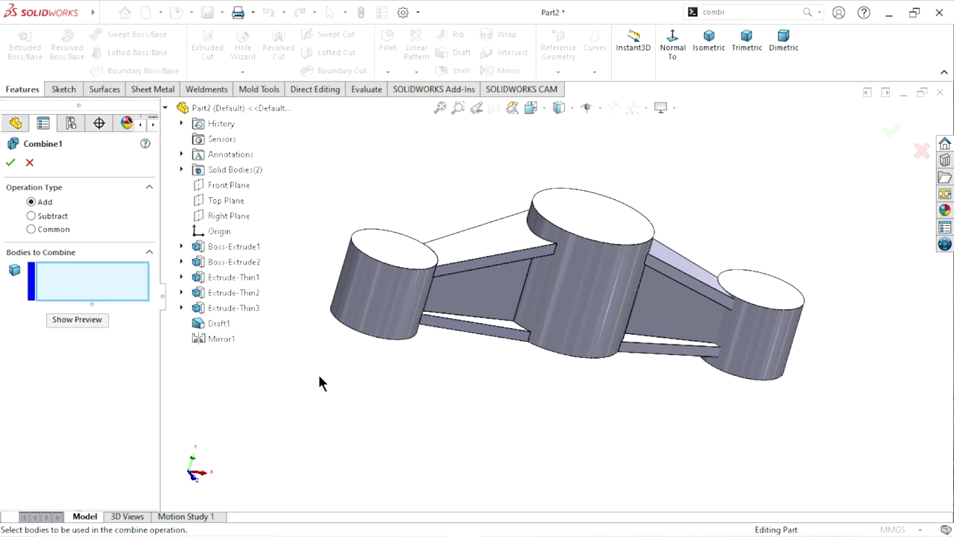
left_click(769, 334)
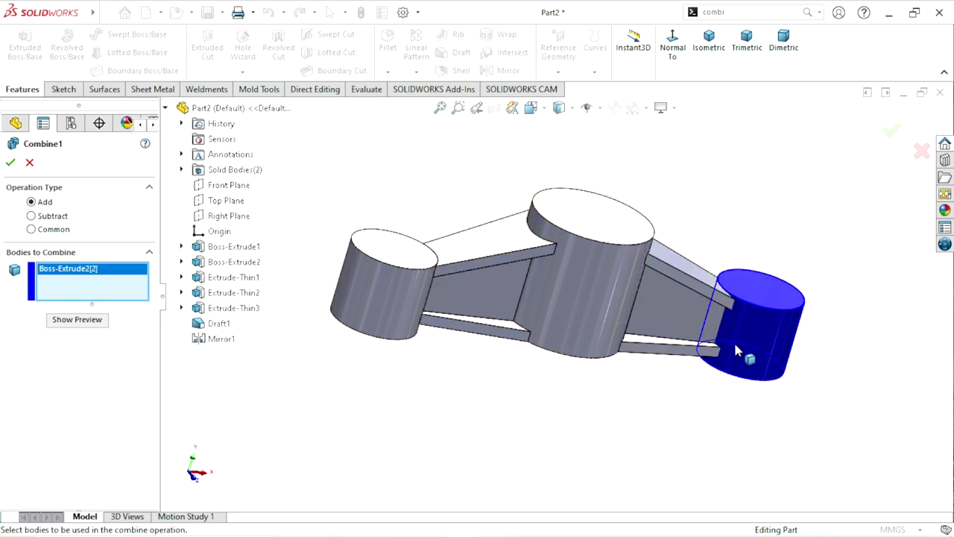
left_click(581, 304)
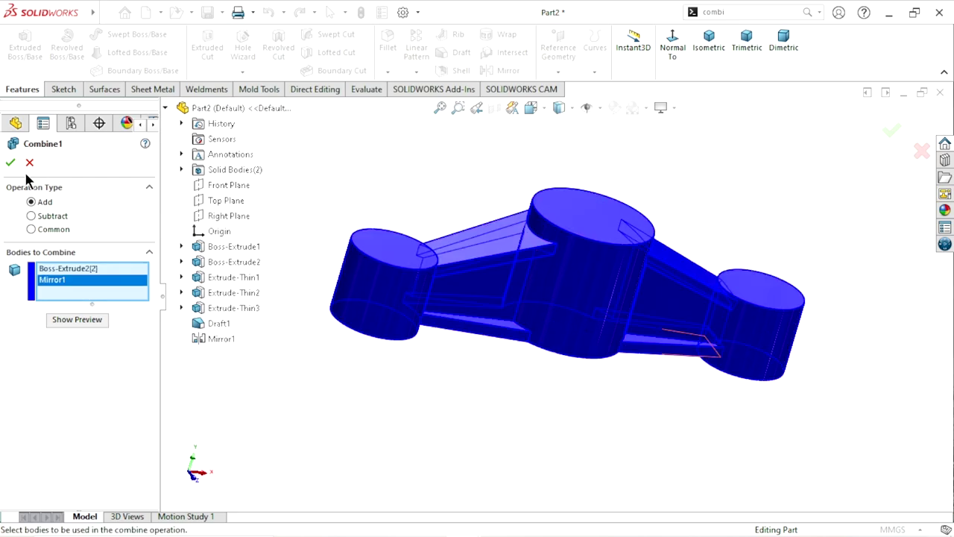
key("Return")
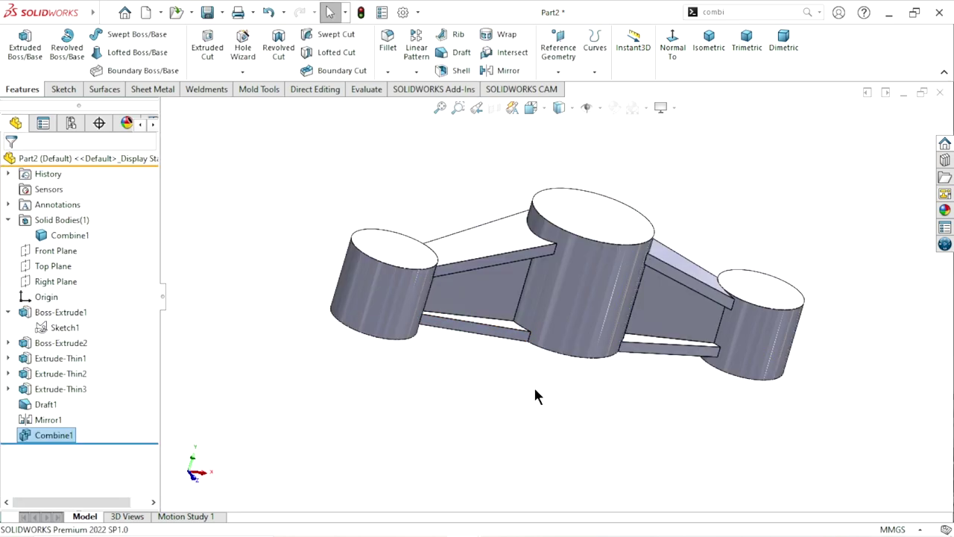
mouse_move(640, 363)
middle_mouse_down()
mouse_move(559, 288)
mouse_move(679, 223)
middle_mouse_up()
scroll(679, 223, "up", 3)
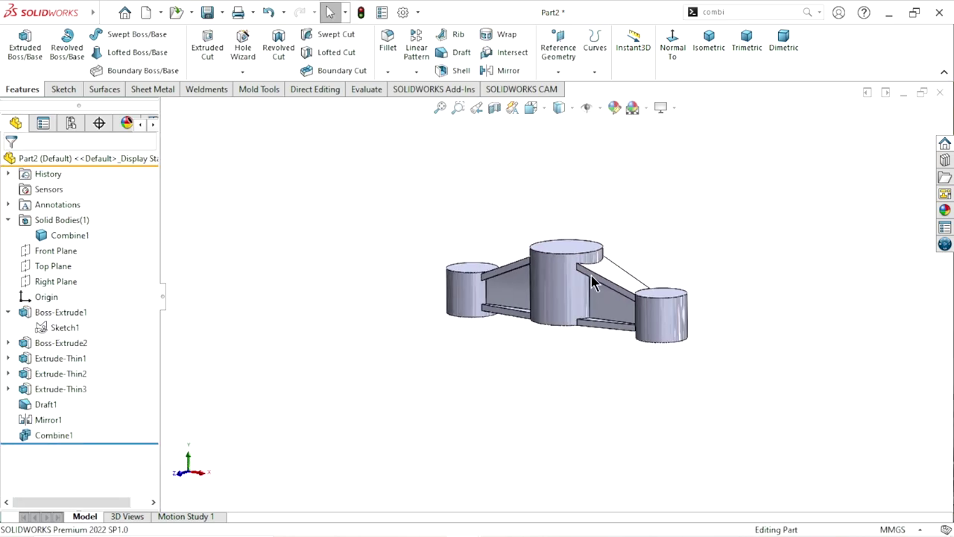
scroll(679, 224, "down", 4)
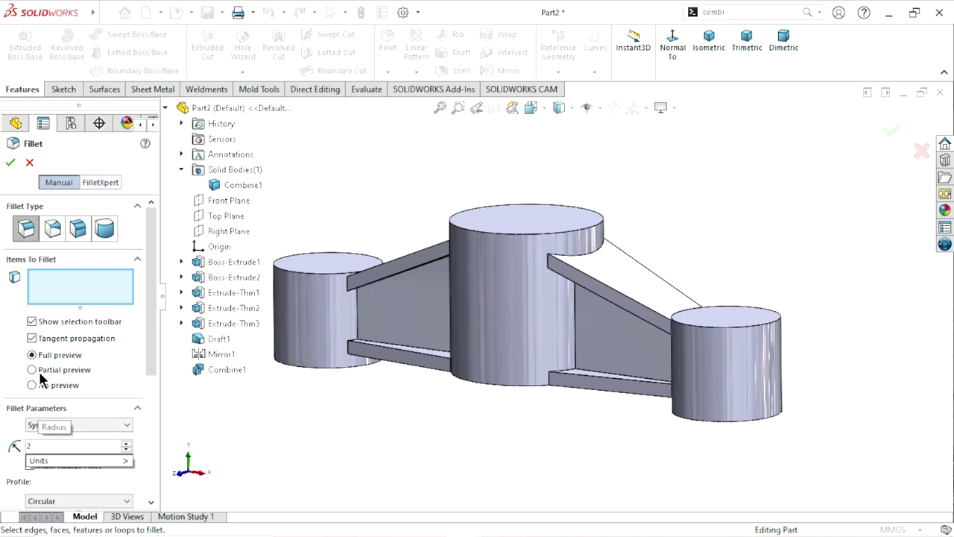
- Pick the plate-to-left-boss edge and two plate junction edges at the central boss
scroll(366, 360, "down", 3)
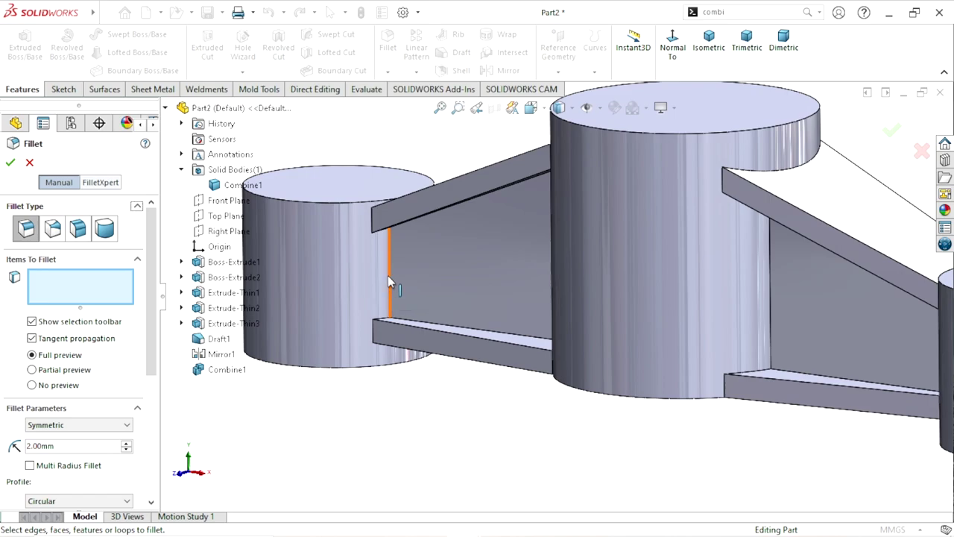
left_click(388, 275)
middle_click_drag(443, 273, 502, 451)
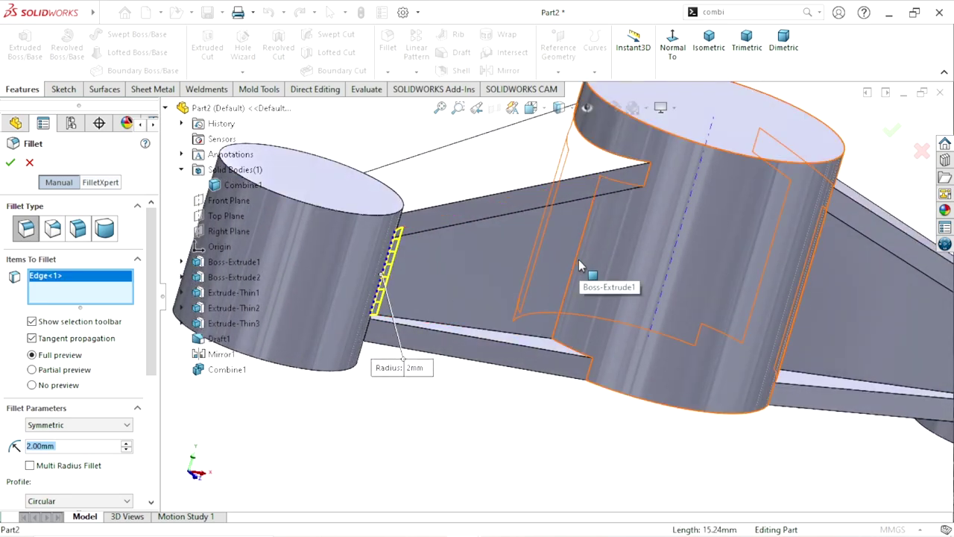
scroll(540, 310, "up", 2)
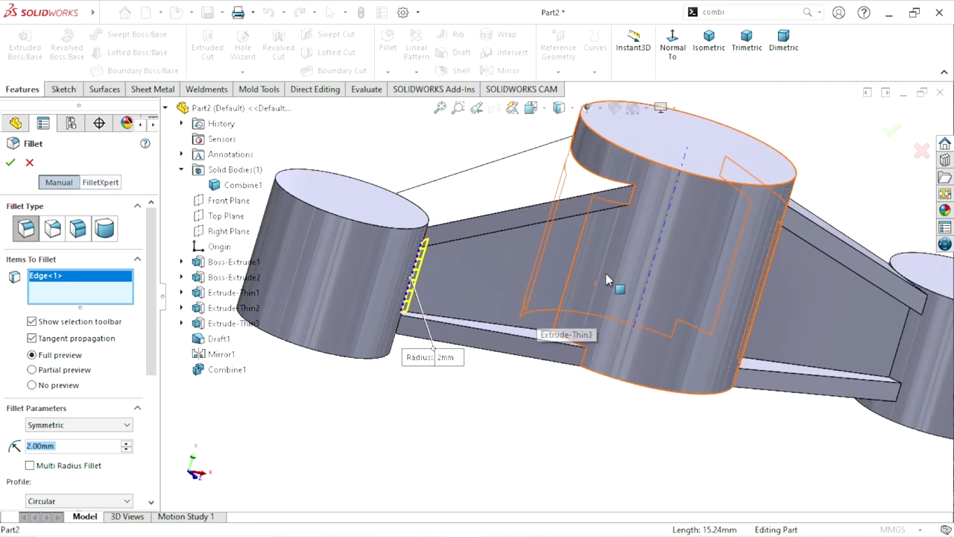
scroll(607, 279, "down", 3)
scroll(564, 271, "down", 3)
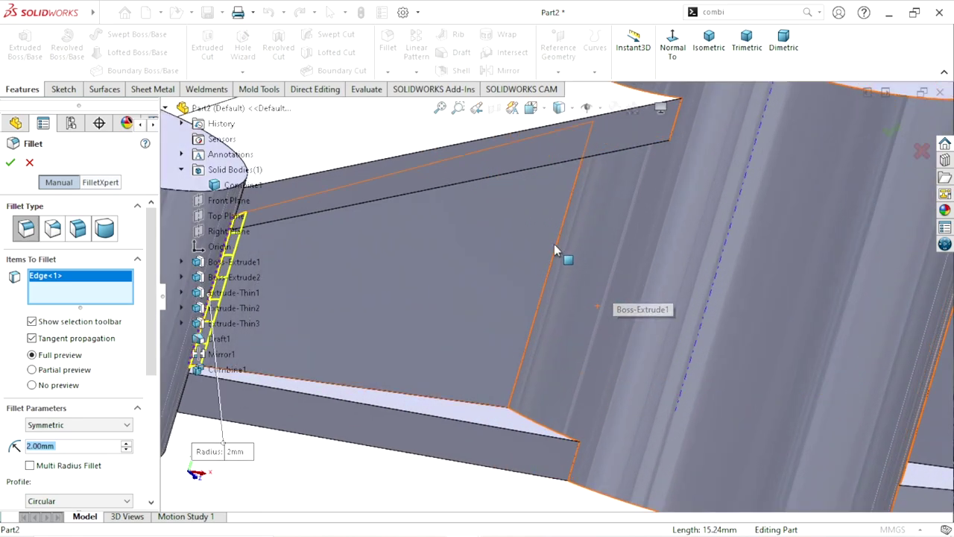
left_click(561, 254)
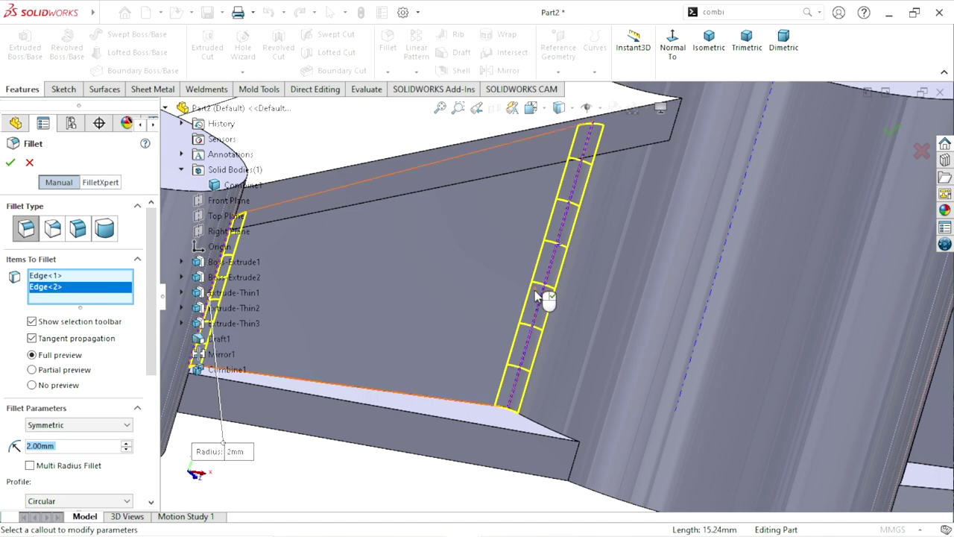
scroll(544, 321, "up", 2)
scroll(581, 281, "up", 2)
scroll(574, 216, "down", 2)
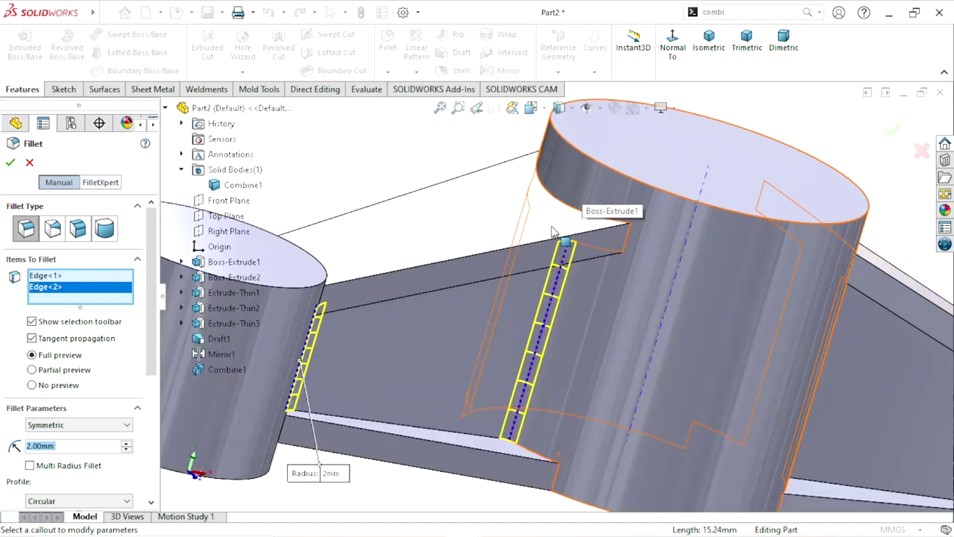
scroll(555, 230, "down", 2)
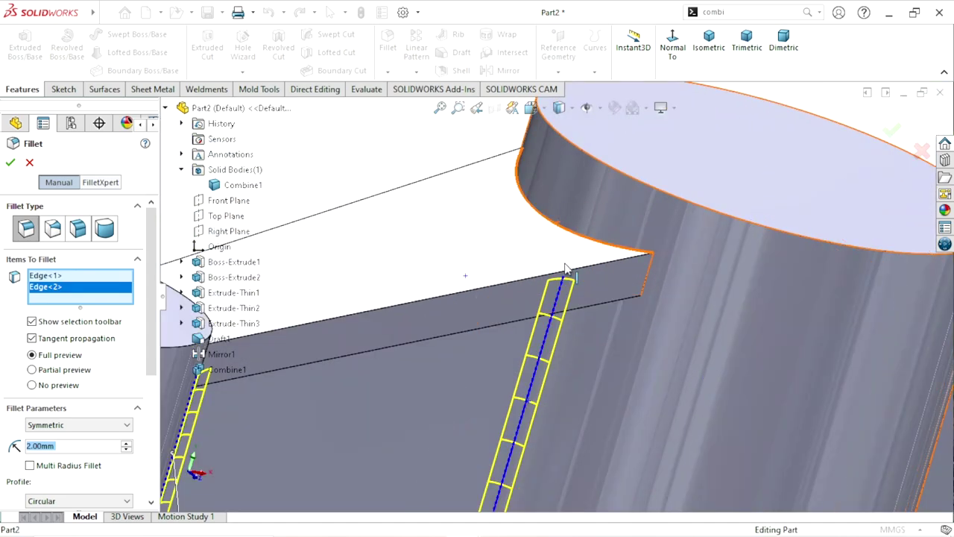
left_click(566, 268)
- Add the curved rib edge, a vertical junction edge and a plate-to-cylinder edge, reaching six edges
scroll(549, 340, "up", 3)
middle_click_drag(613, 337, 671, 310)
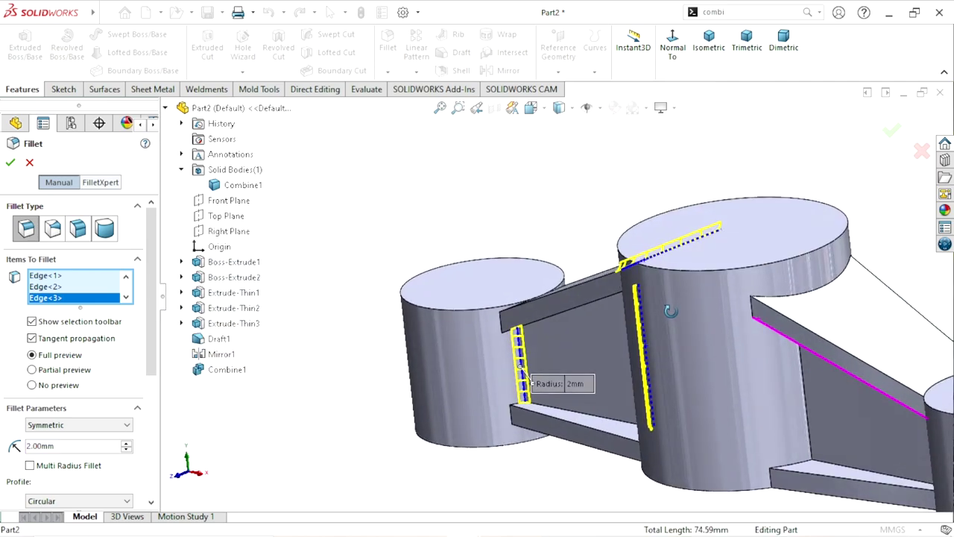
scroll(670, 311, "up", 2)
scroll(773, 299, "down", 3)
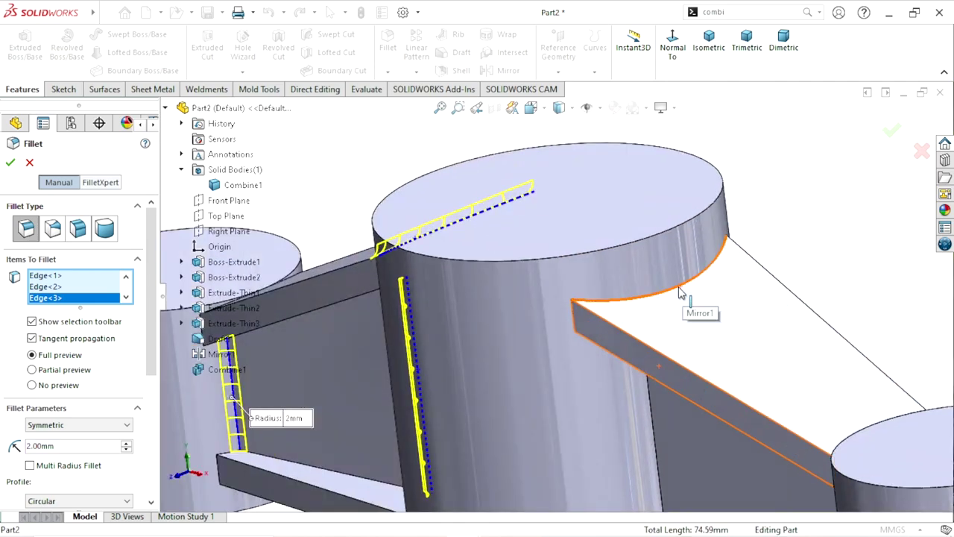
left_click(679, 293)
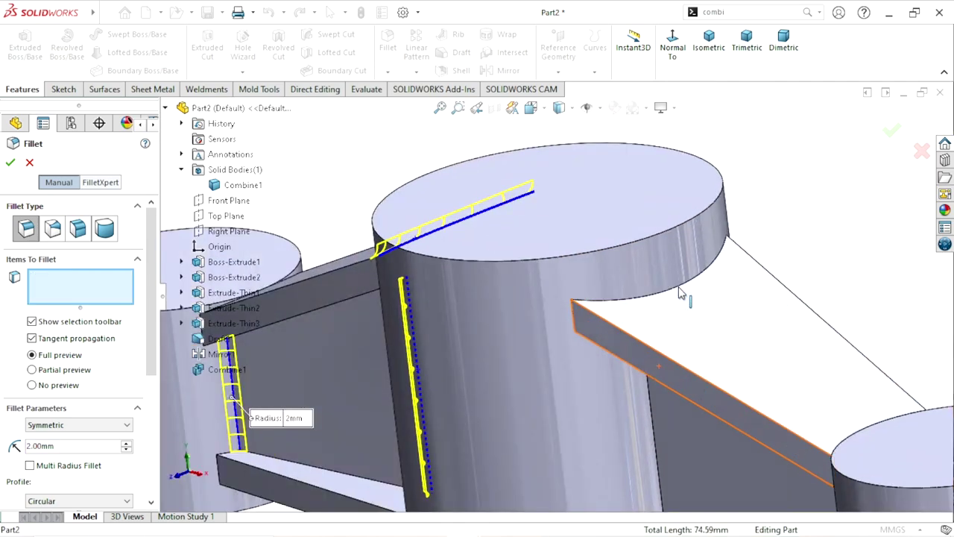
left_click(652, 430)
scroll(565, 435, "up", 3)
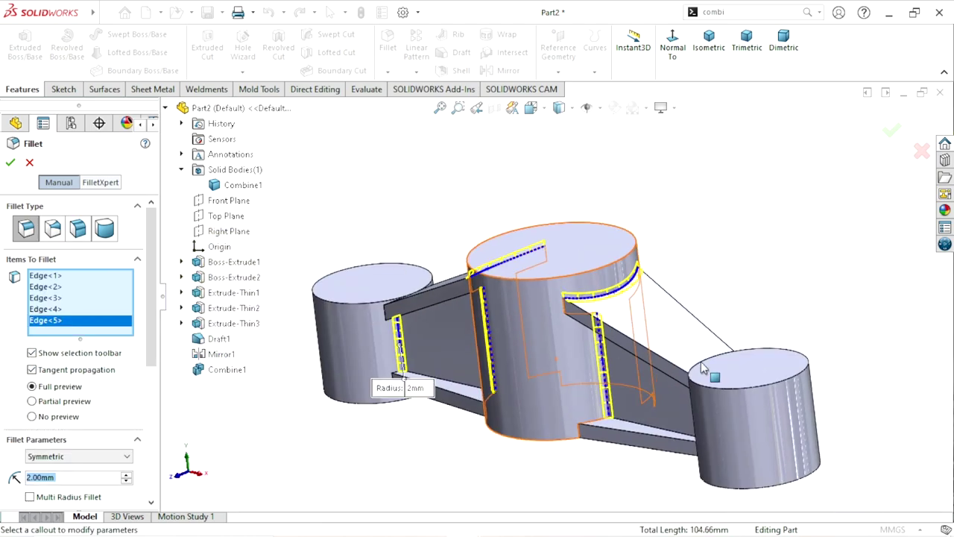
middle_click_drag(702, 368, 465, 415)
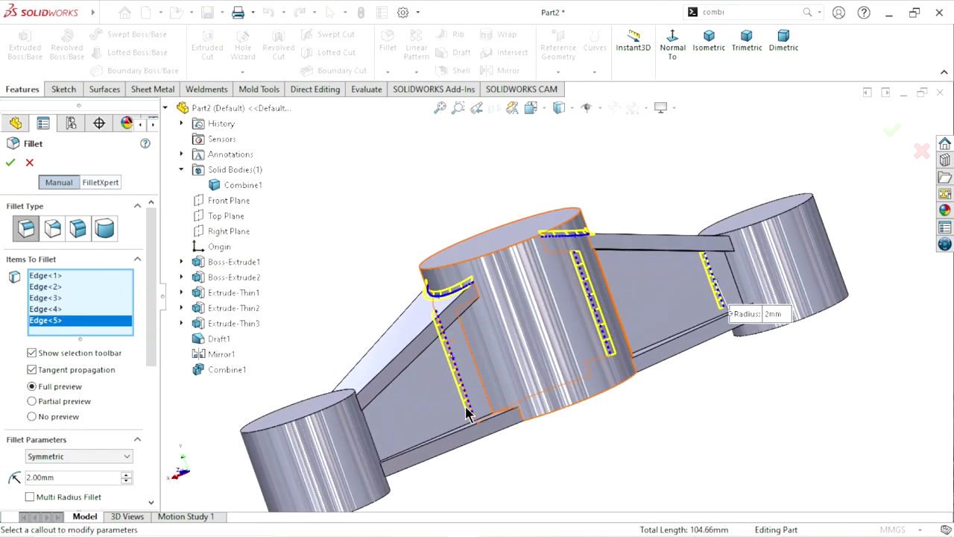
scroll(462, 391, "down", 5)
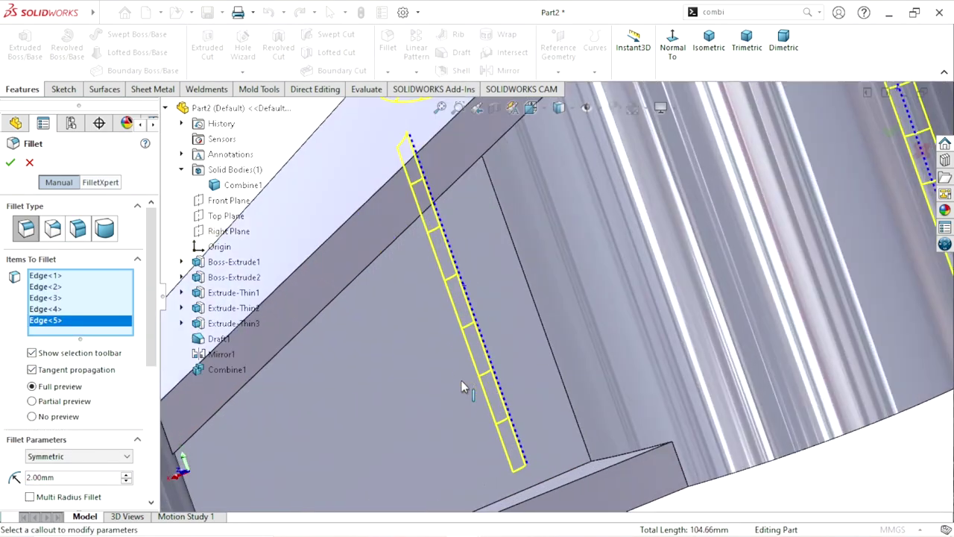
left_click(545, 337)
scroll(515, 388, "up", 5)
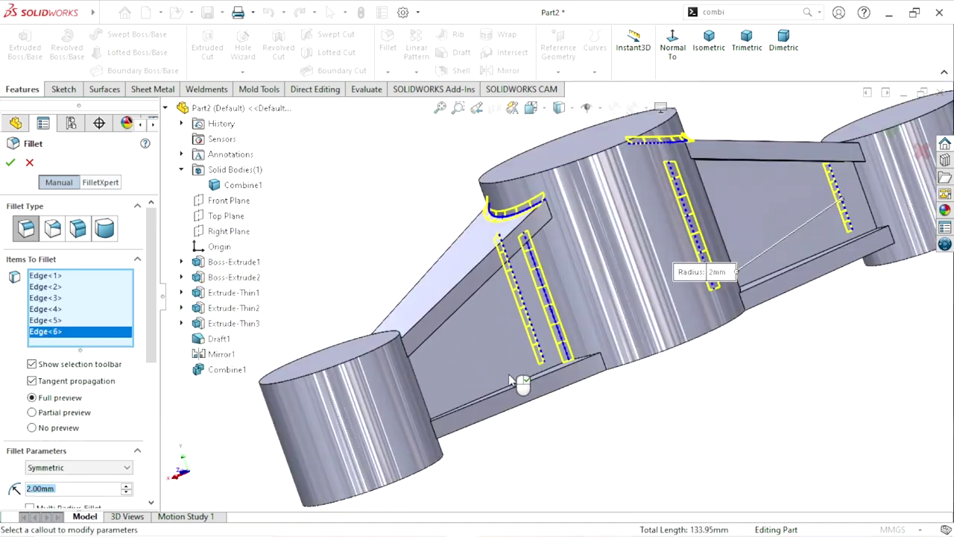
middle_click_drag(510, 381, 420, 373)
scroll(489, 358, "down", 5)
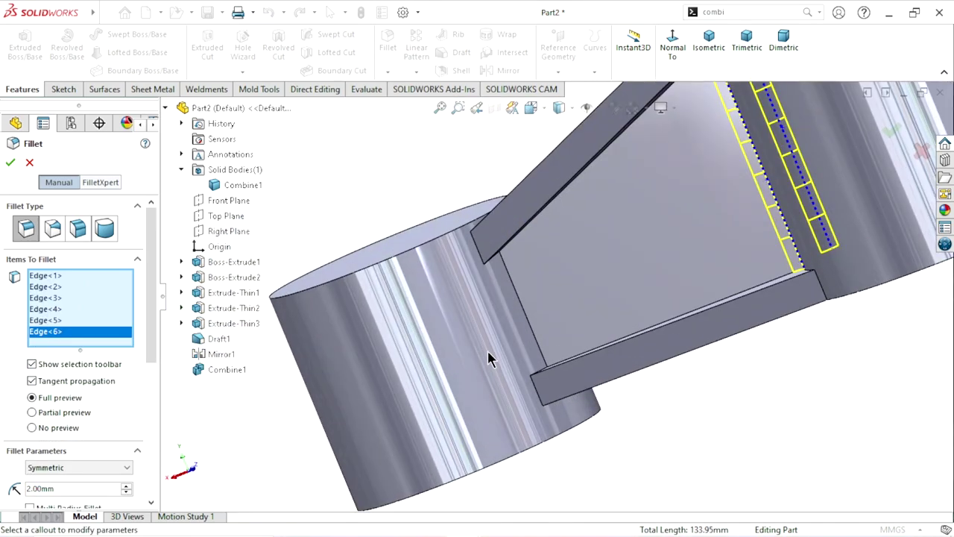
- Add another junction edge and two web-to-right-cylinder edges to the fillet
left_click(529, 326)
scroll(538, 372, "up", 5)
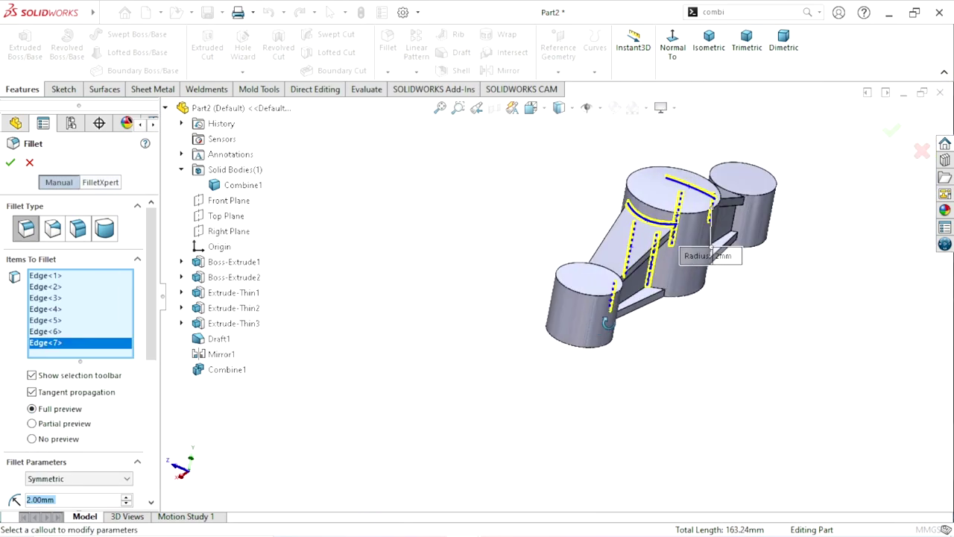
middle_click_drag(608, 322, 722, 375)
scroll(731, 342, "down", 5)
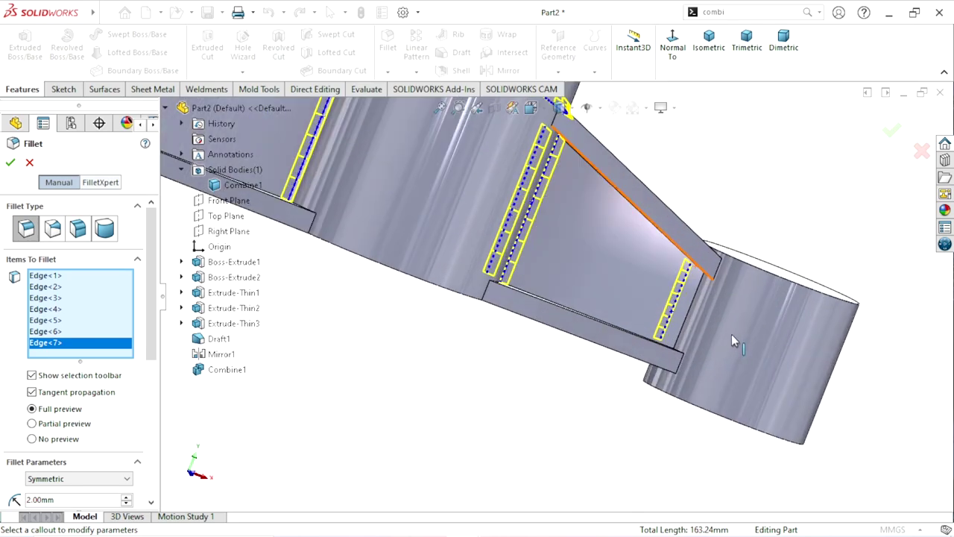
left_click(693, 307)
middle_click_drag(634, 388, 679, 327)
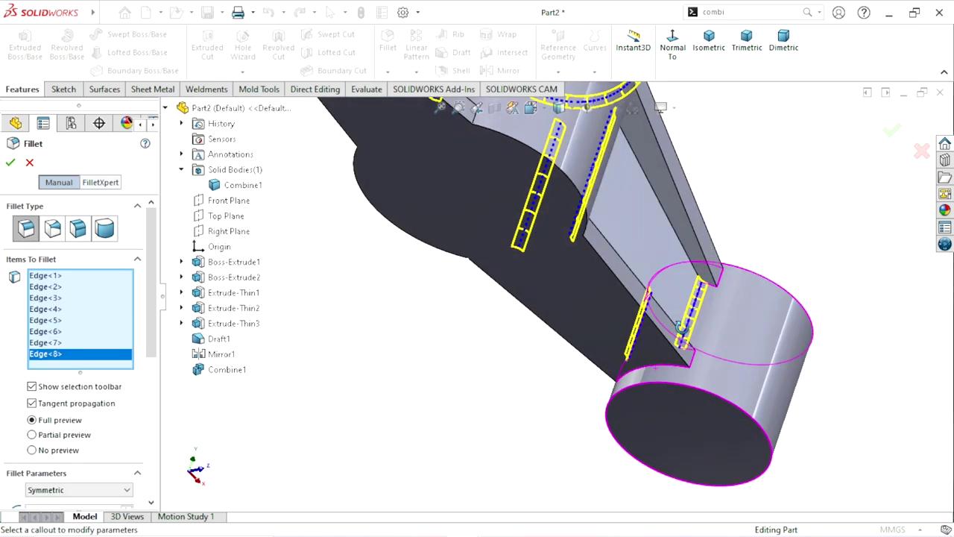
left_click(637, 382)
scroll(581, 402, "up", 5)
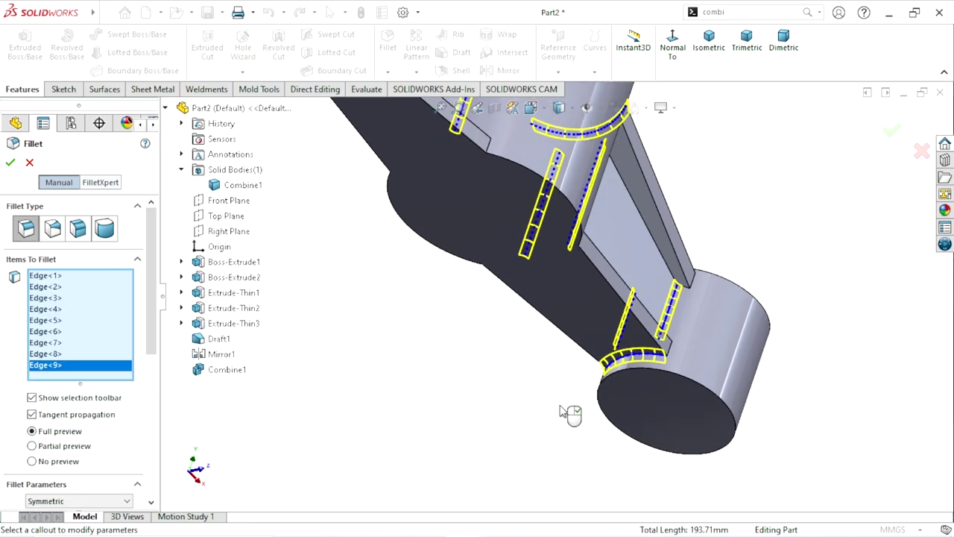
middle_click_drag(564, 411, 537, 374)
middle_click_drag(465, 222, 466, 267)
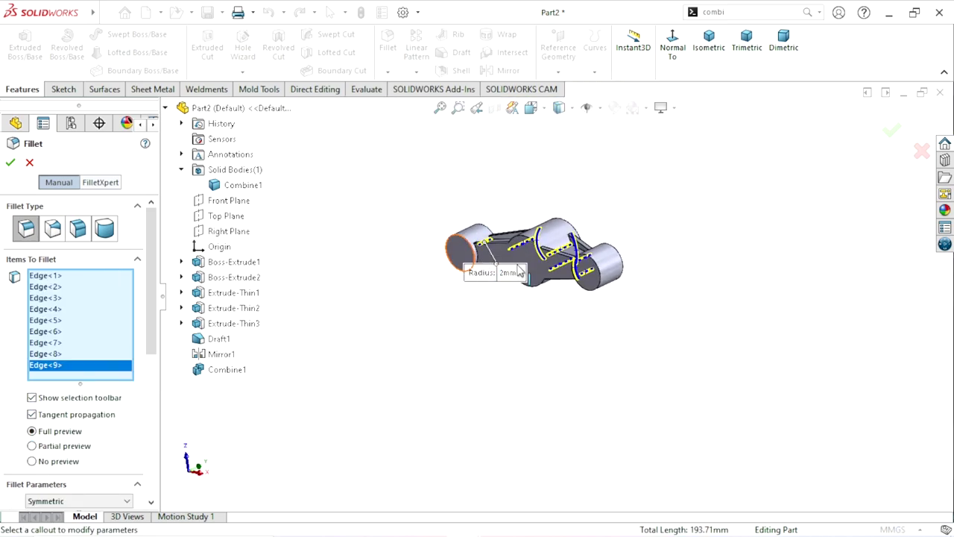
scroll(521, 272, "down", 5)
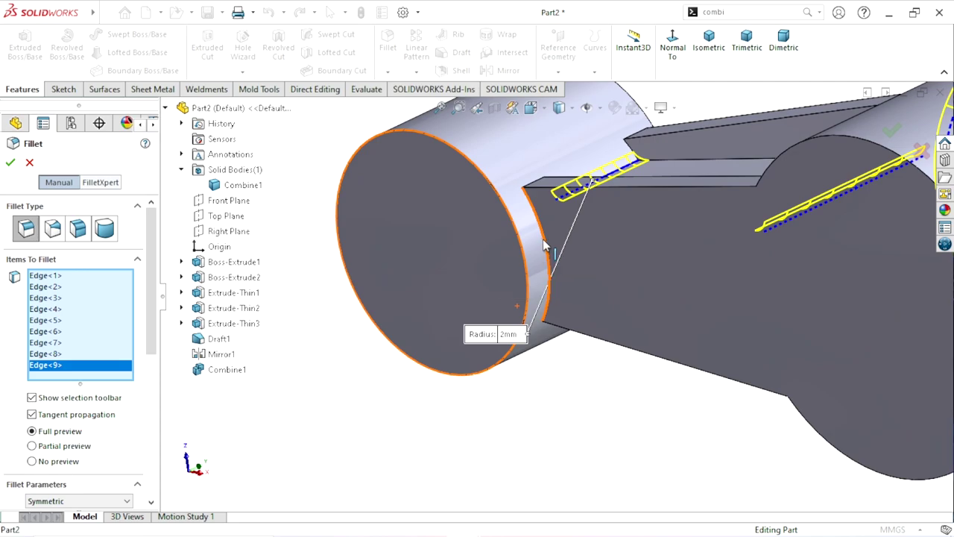
- Add the cylinder-end curve, central rib edge and right-cylinder vertical edge, then apply the 2 mm fillet
left_click(544, 246)
scroll(494, 390, "up", 5)
scroll(612, 336, "up", 2)
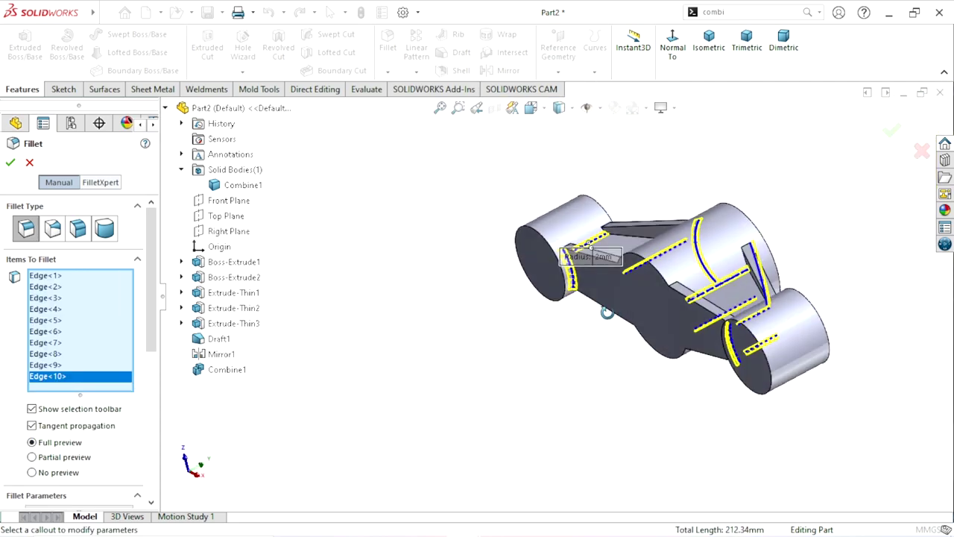
mouse_move(607, 312)
middle_mouse_down()
mouse_move(514, 264)
mouse_move(485, 228)
mouse_move(529, 234)
mouse_move(469, 198)
middle_mouse_up()
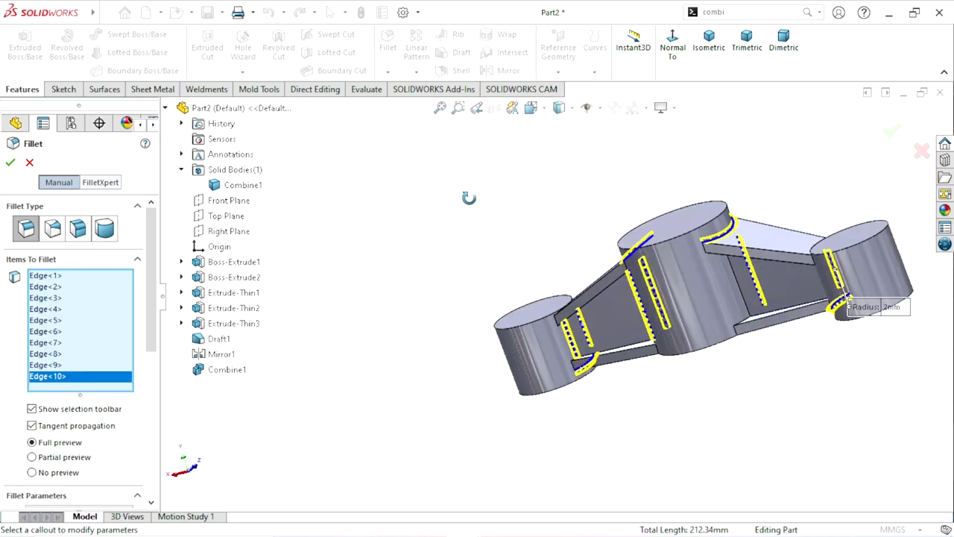
scroll(645, 306, "down", 2)
scroll(646, 305, "down", 4)
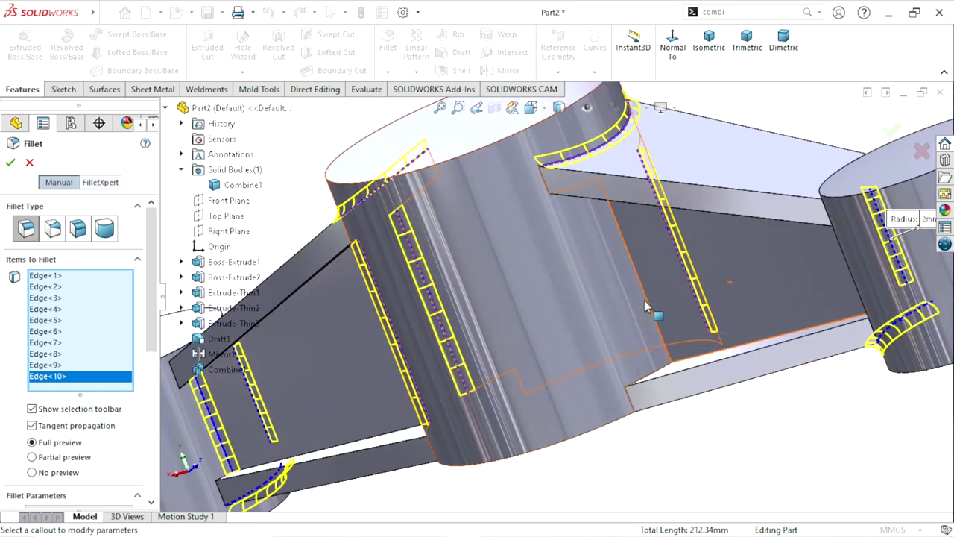
left_click(582, 364)
scroll(534, 382, "up", 3)
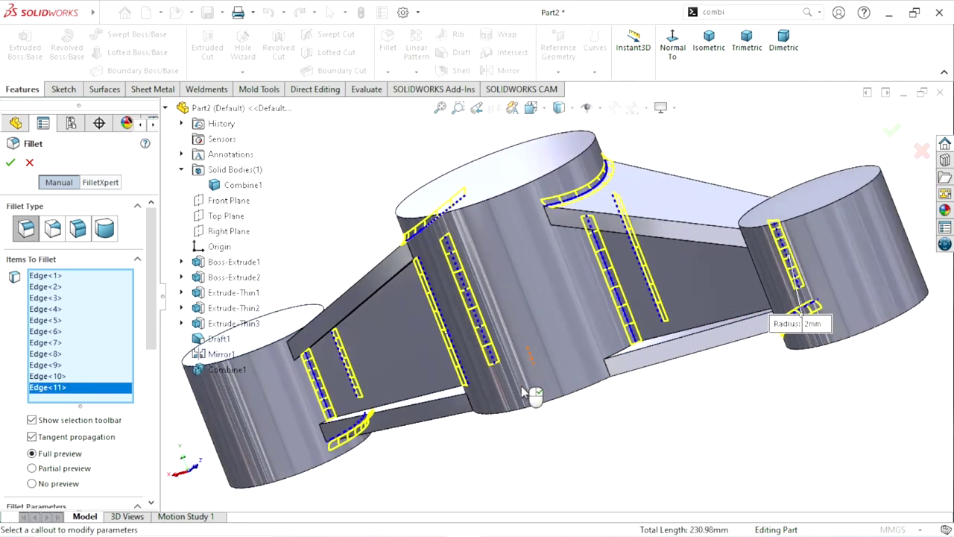
mouse_move(521, 385)
middle_mouse_down()
mouse_move(542, 368)
mouse_move(567, 372)
middle_mouse_up()
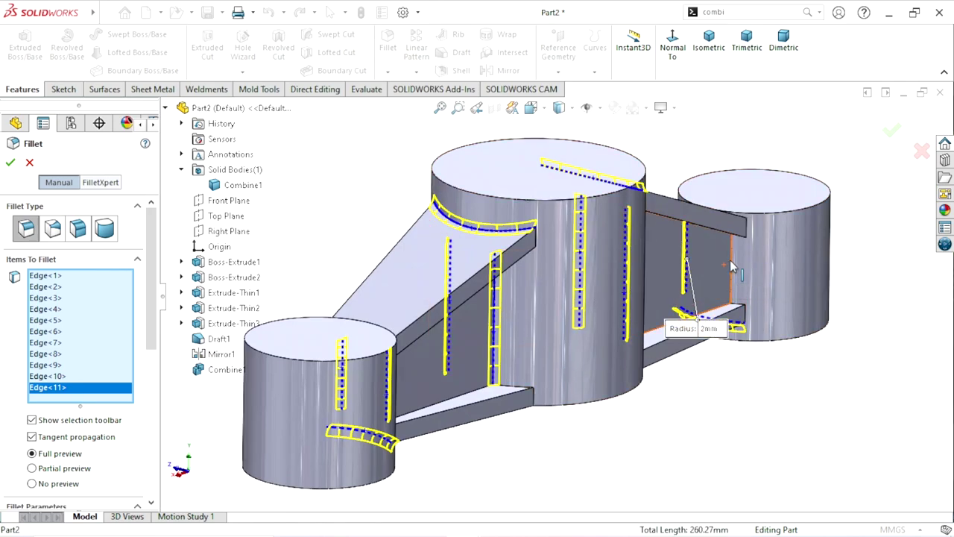
left_click(730, 260)
mouse_move(619, 316)
middle_mouse_down()
mouse_move(705, 382)
mouse_move(645, 362)
mouse_move(653, 303)
mouse_move(586, 344)
mouse_move(532, 256)
mouse_move(507, 316)
mouse_move(457, 345)
middle_mouse_up()
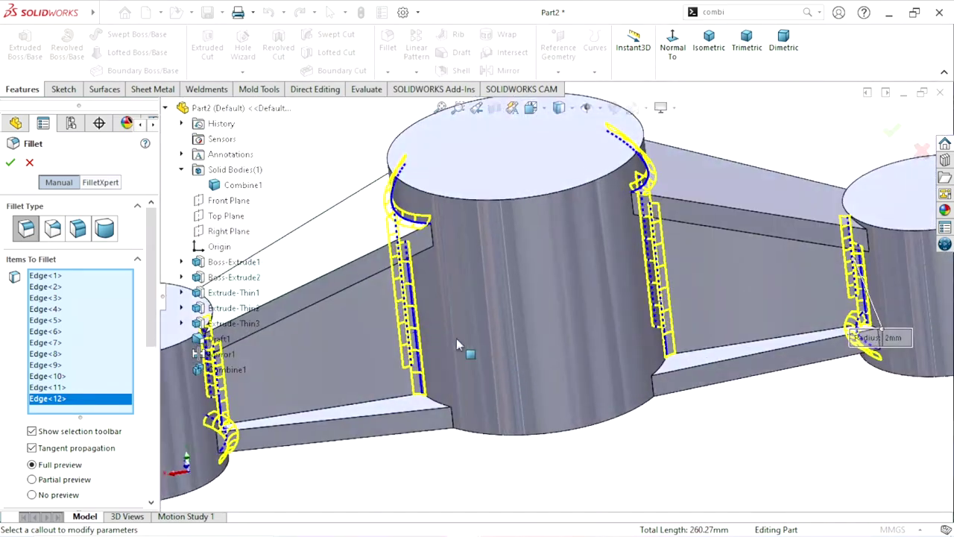
left_click(11, 163)
key("f")
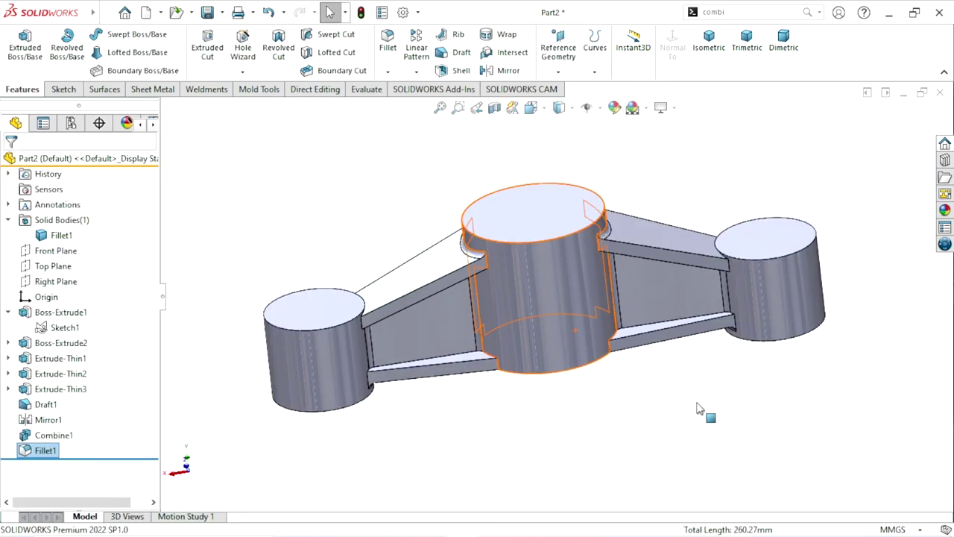
mouse_move(634, 395)
middle_mouse_down()
mouse_move(528, 383)
mouse_move(581, 385)
middle_mouse_up()
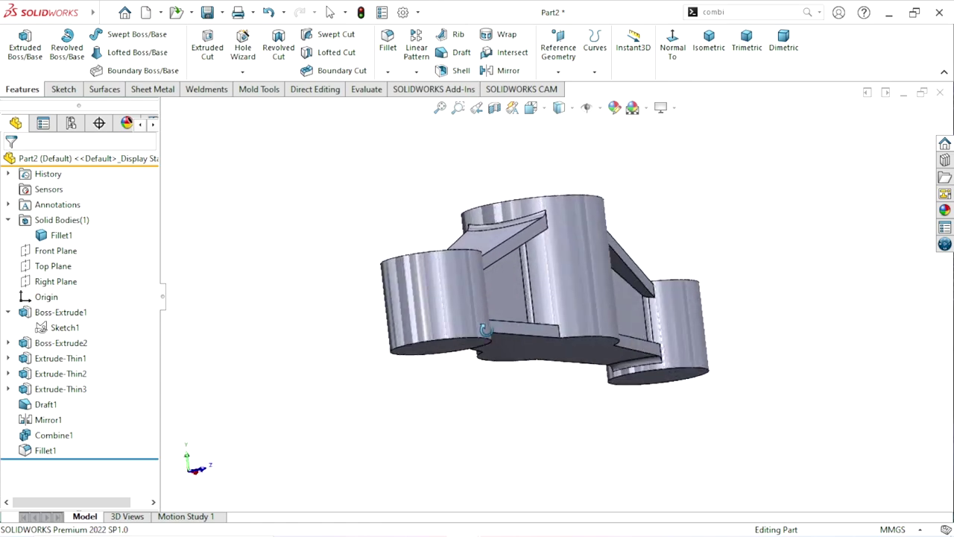
key("ctrl+7")
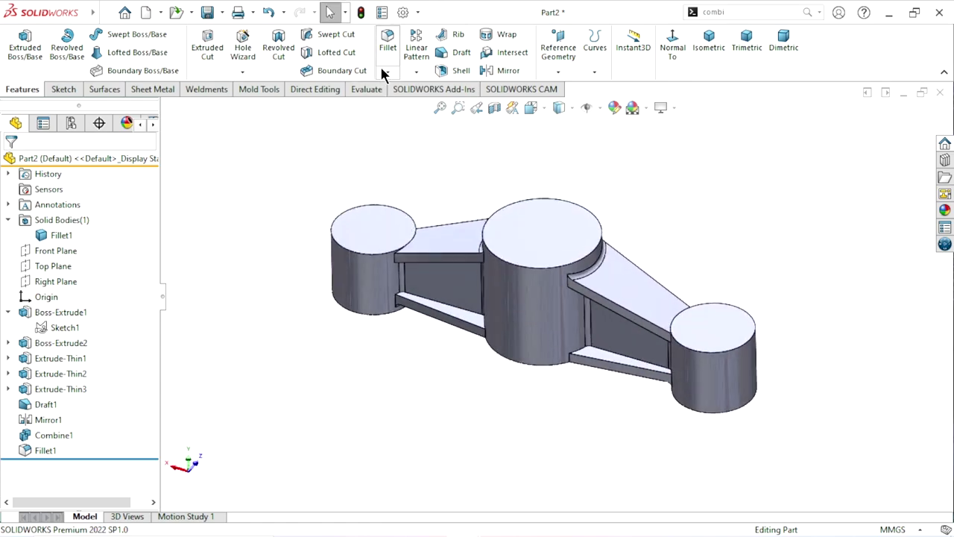
left_click(386, 72)
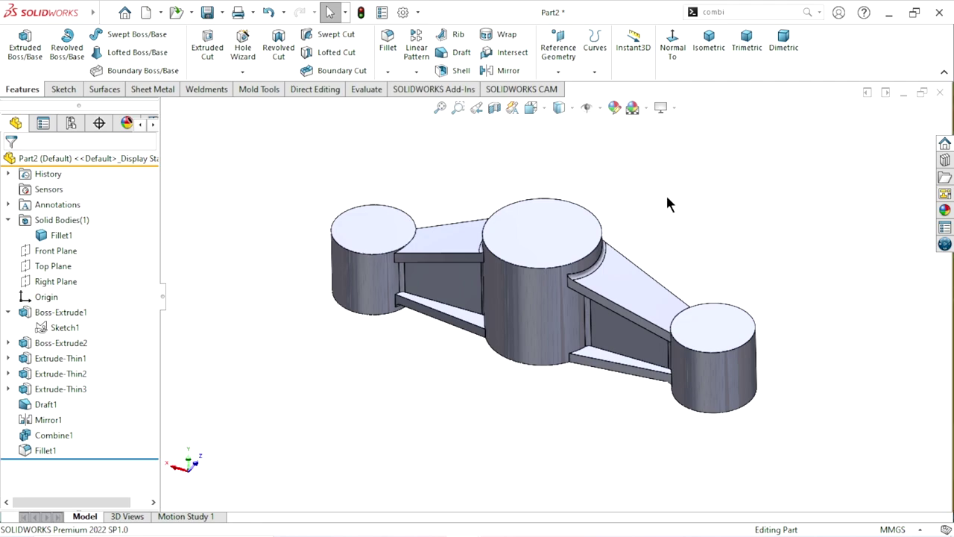
scroll(559, 302, "up", 2)
scroll(559, 301, "down", 3)
mouse_move(558, 302)
middle_mouse_down()
mouse_move(535, 291)
mouse_move(550, 161)
mouse_move(565, 266)
mouse_move(541, 271)
mouse_move(403, 377)
mouse_move(480, 313)
middle_mouse_up()
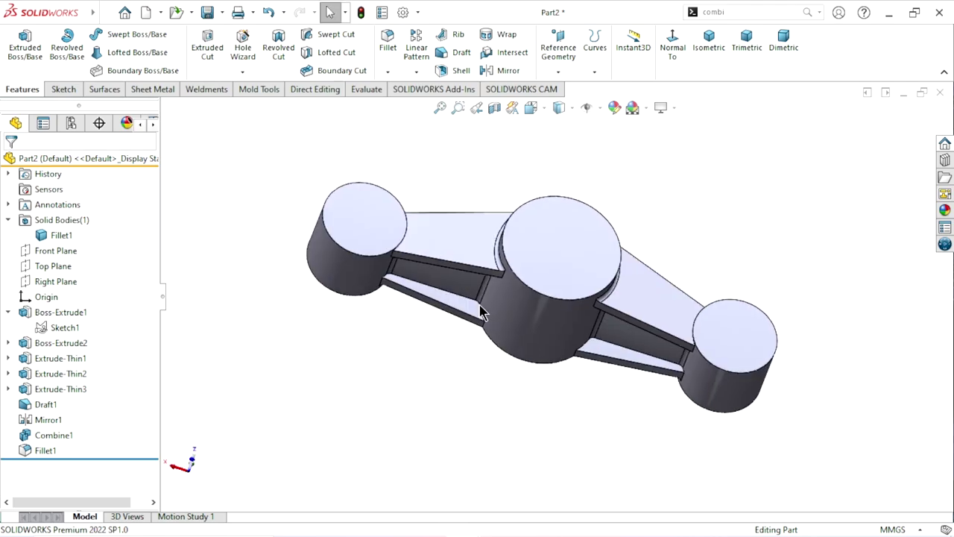
- View the right cylinder's top face Normal To and start a Hole Wizard hole on it
left_click(755, 333)
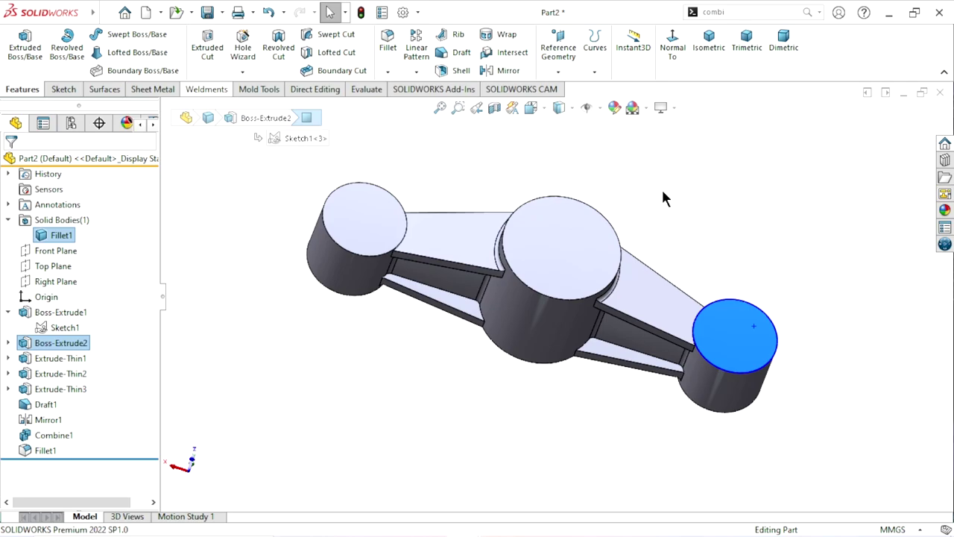
left_click(542, 108)
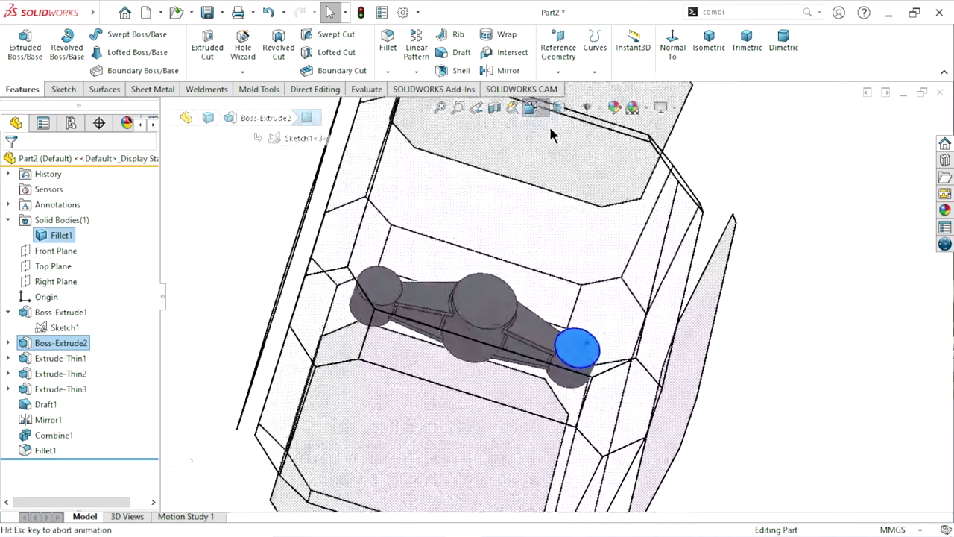
left_click(611, 184)
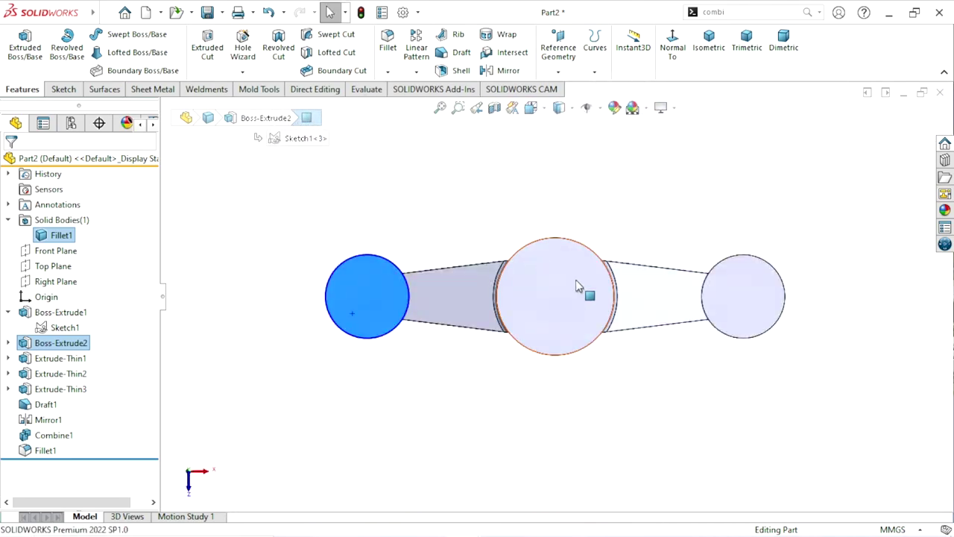
left_click(244, 50)
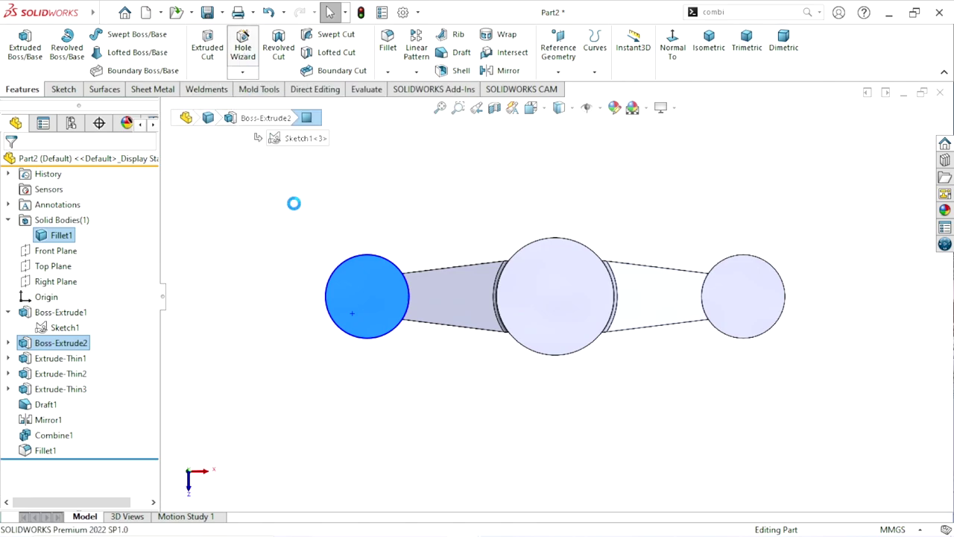
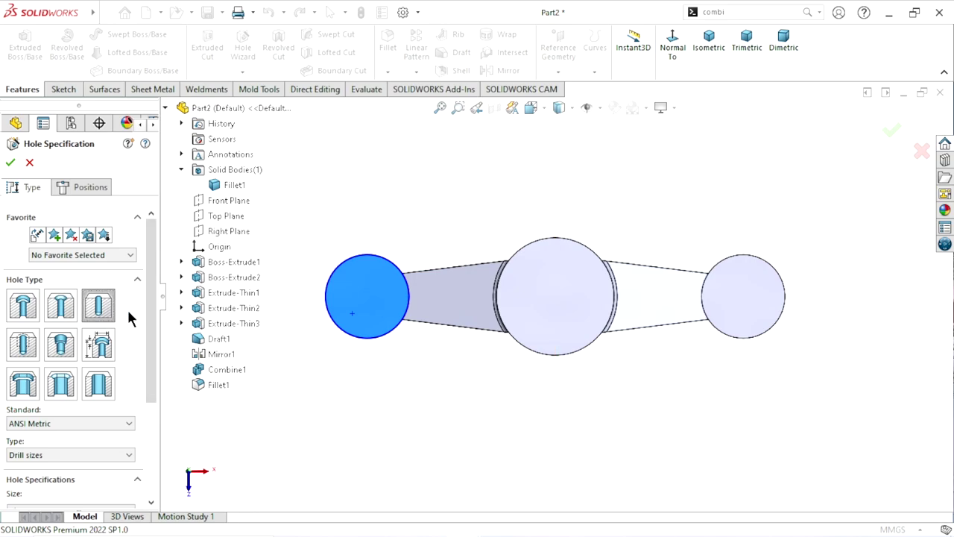
- Set the Hole Wizard to ANSI Metric drill sizes, Ø18.0, Through All
scroll(154, 330, "down", 1)
scroll(134, 343, "down", 3)
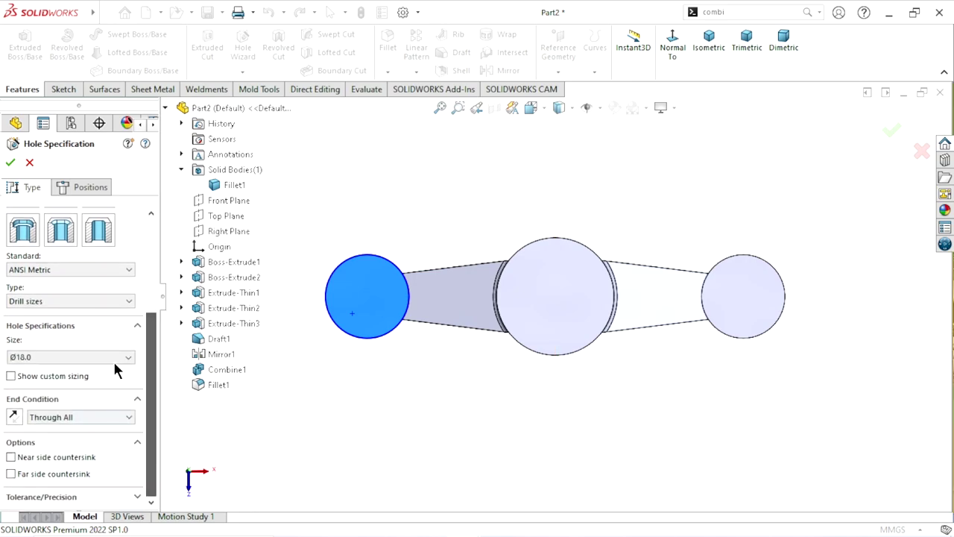
left_click(87, 270)
left_click(69, 282)
left_click(69, 299)
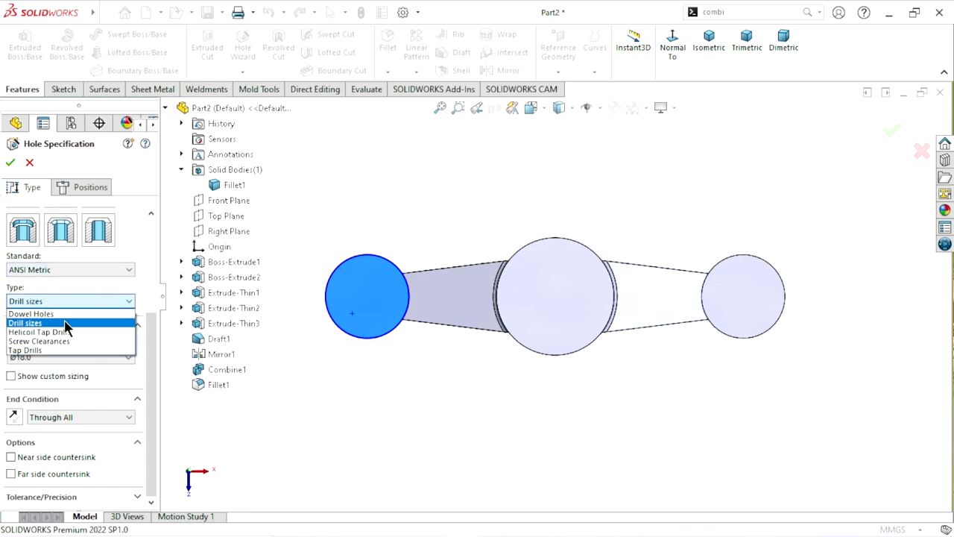
left_click(64, 325)
left_click(67, 354)
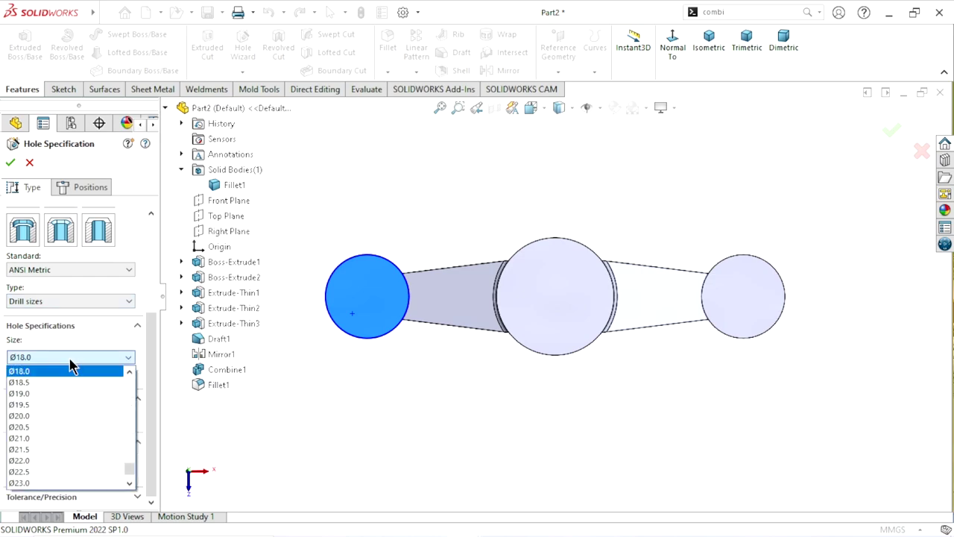
left_click(54, 370)
left_click(67, 417)
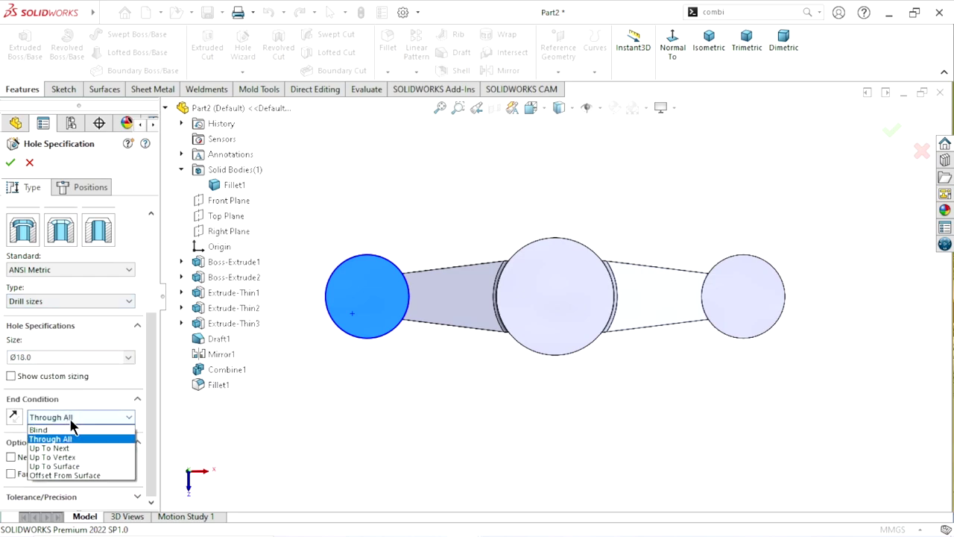
left_click(65, 440)
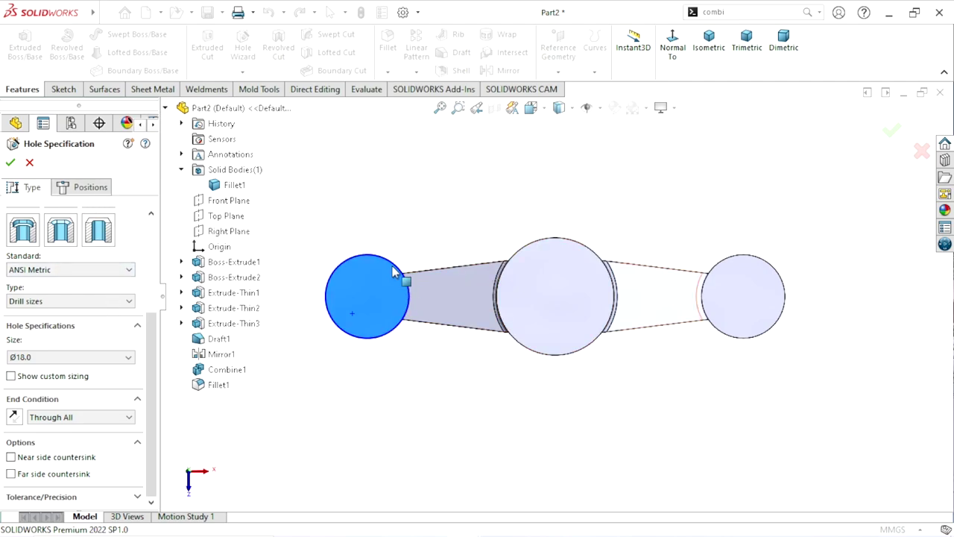
- Place the Ø18.0 holes at the left and right boss centres and confirm
left_click(67, 185)
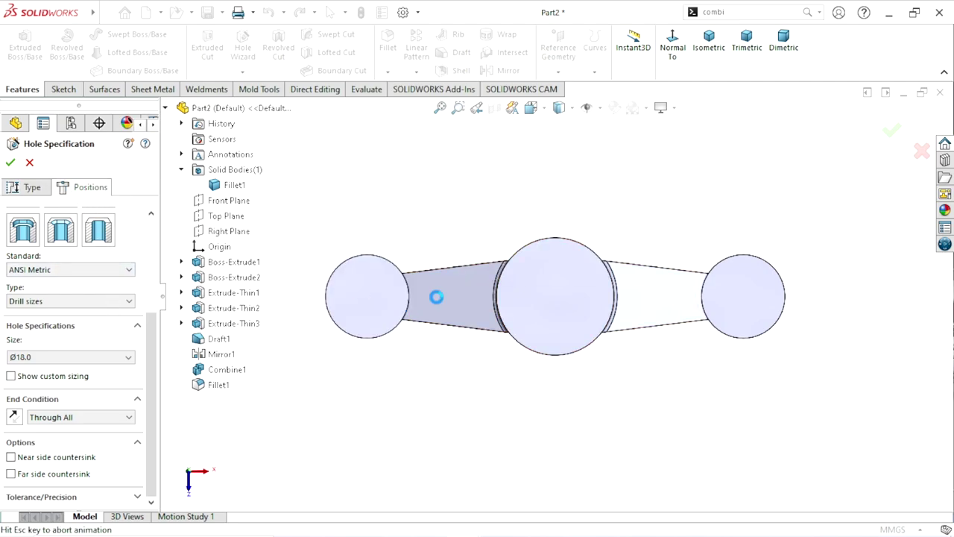
left_click(367, 296)
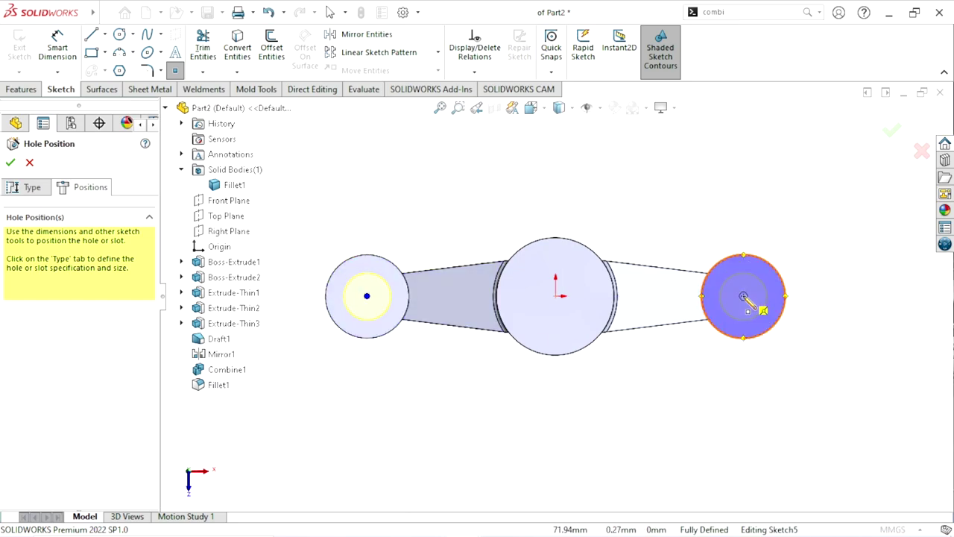
left_click(743, 297)
left_click(10, 164)
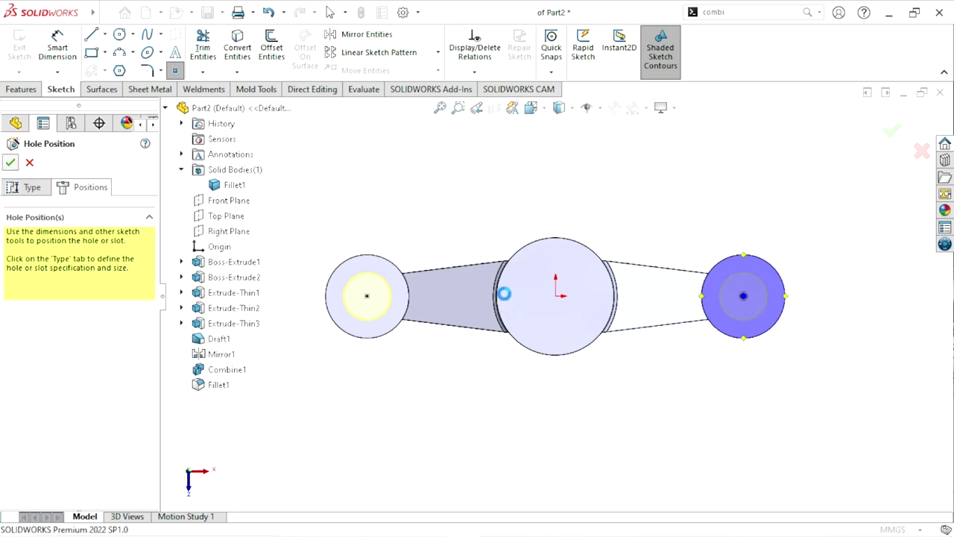
- Orbit the part to a tilted 3D view and start a chamfer
middle_click_drag(475, 414, 463, 246)
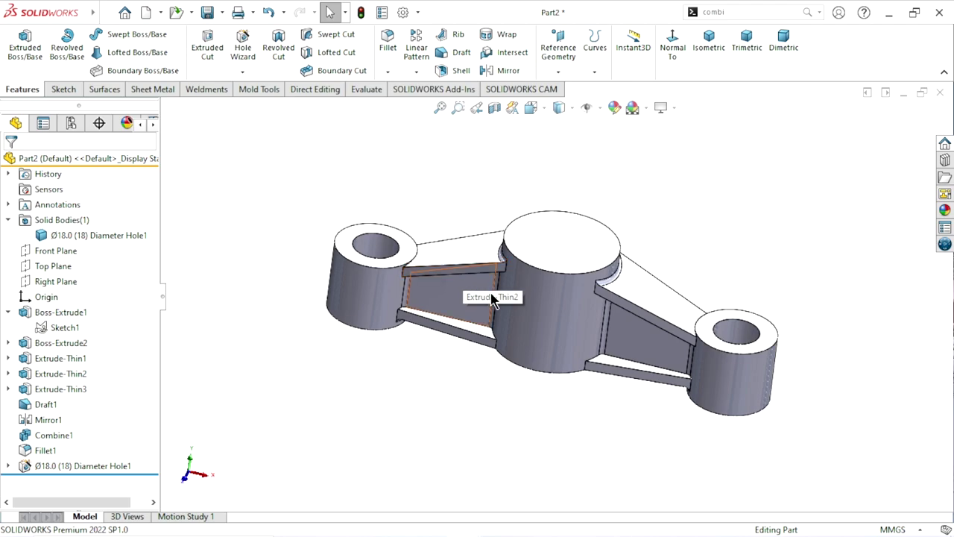
middle_click_drag(529, 333, 501, 307)
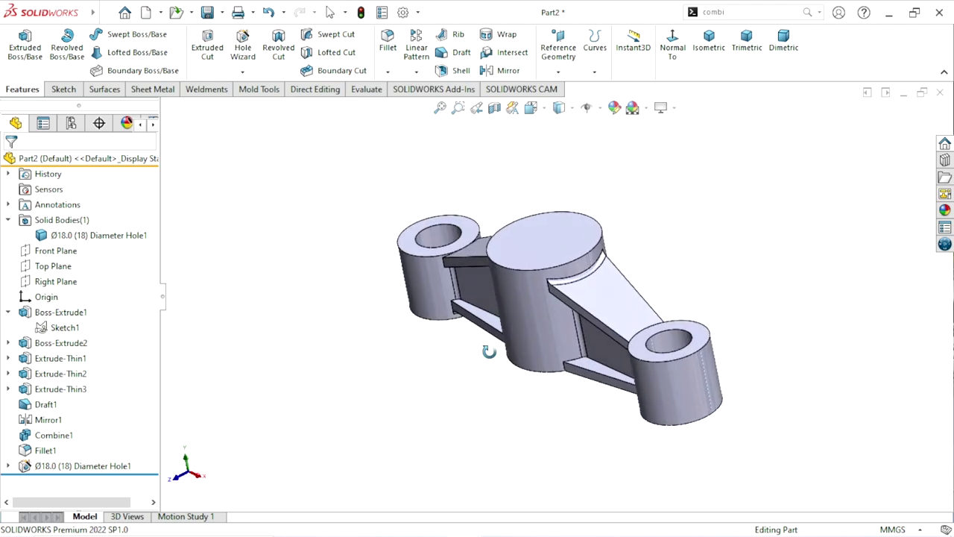
left_click(388, 70)
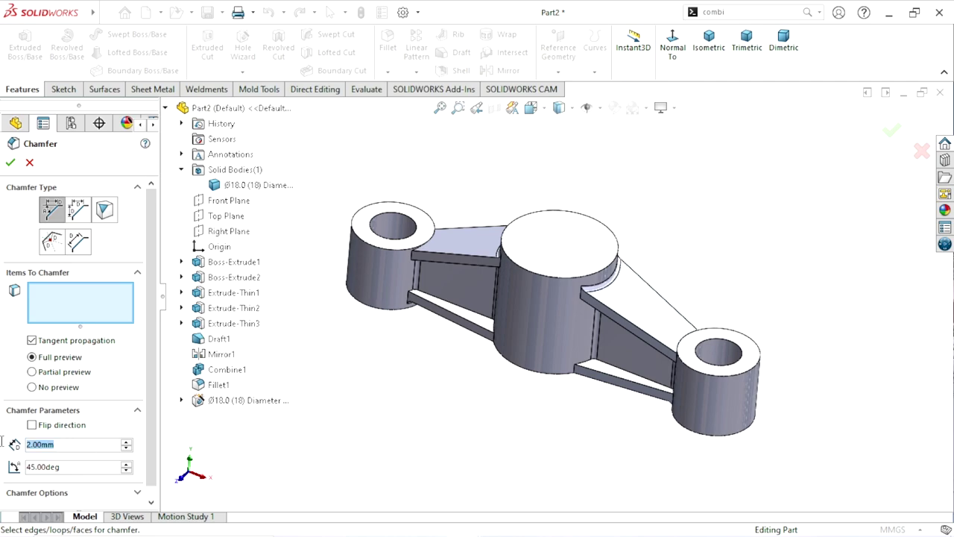
- Chamfer the top and bottom hole ring faces of both outer bosses at 1 mm
type("1")
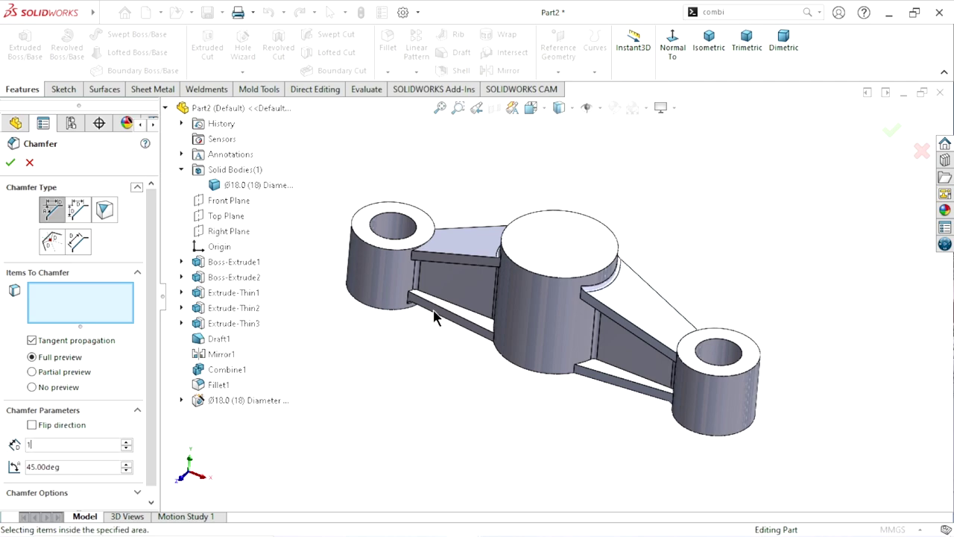
scroll(395, 255, "down", 5)
left_click(375, 206)
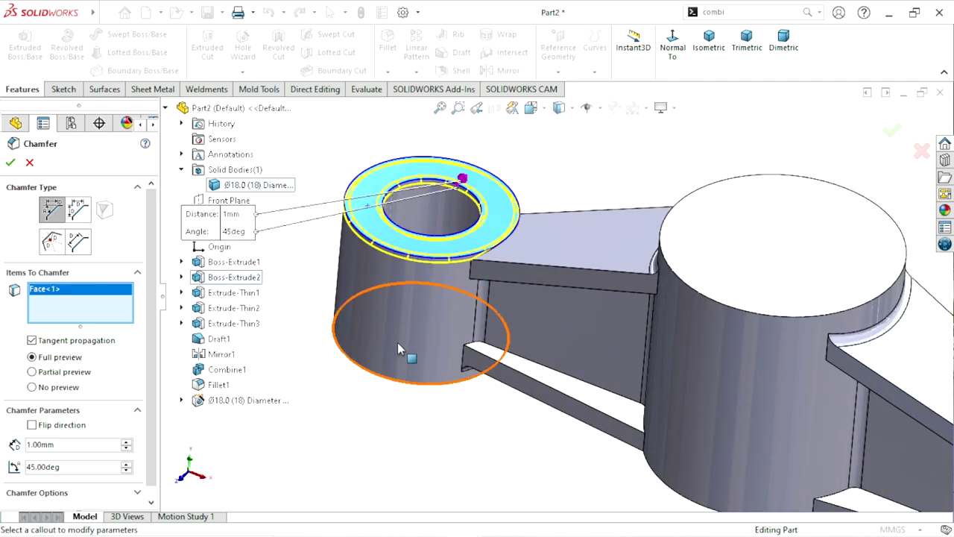
middle_click_drag(430, 307, 453, 219)
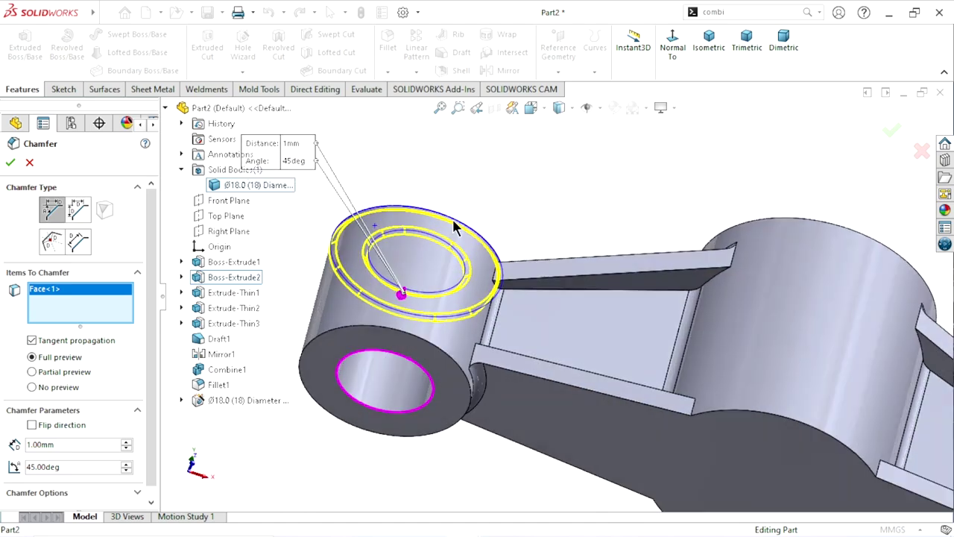
left_click(341, 343)
scroll(386, 392, "up", 5)
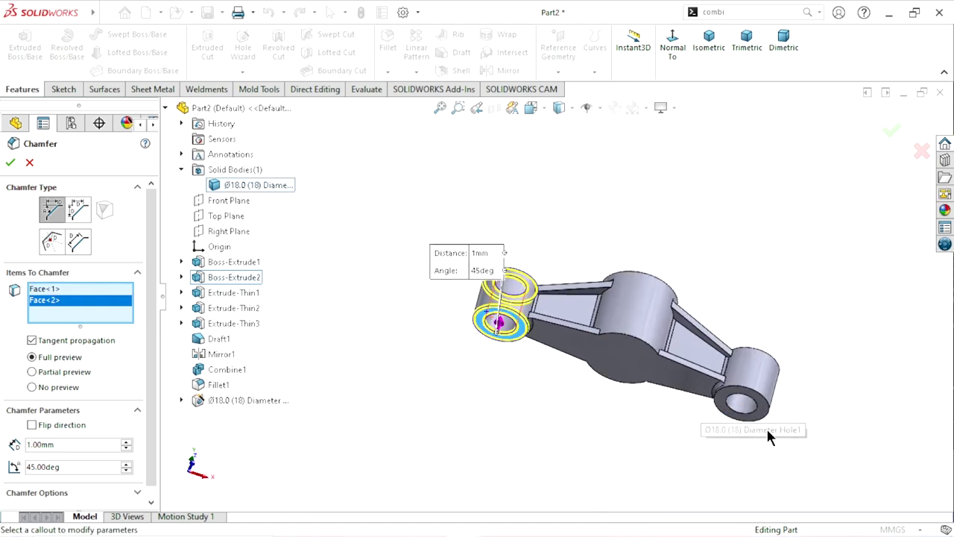
middle_click_drag(766, 426, 740, 400)
scroll(711, 377, "down", 5)
left_click(721, 342)
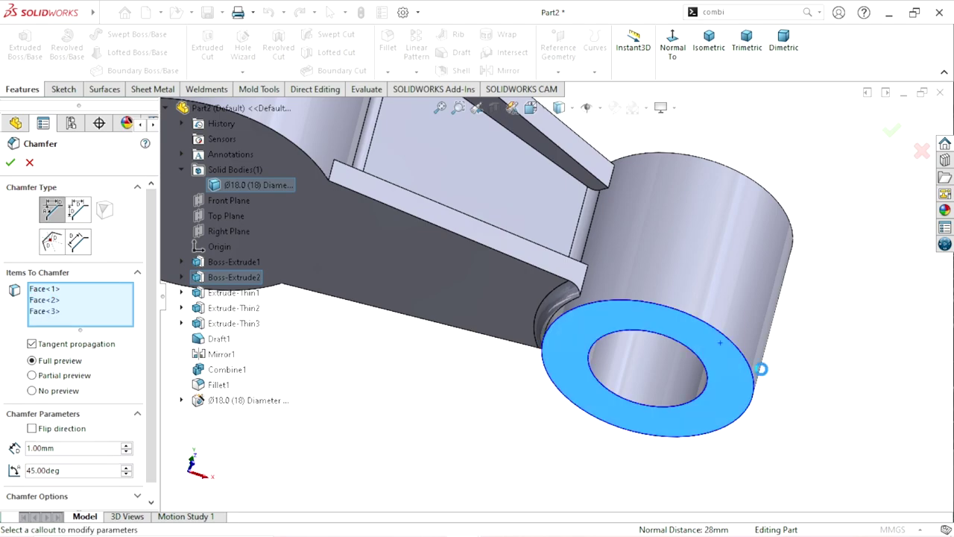
mouse_move(721, 343)
middle_mouse_down()
mouse_move(745, 324)
mouse_move(704, 287)
mouse_move(781, 194)
middle_mouse_up()
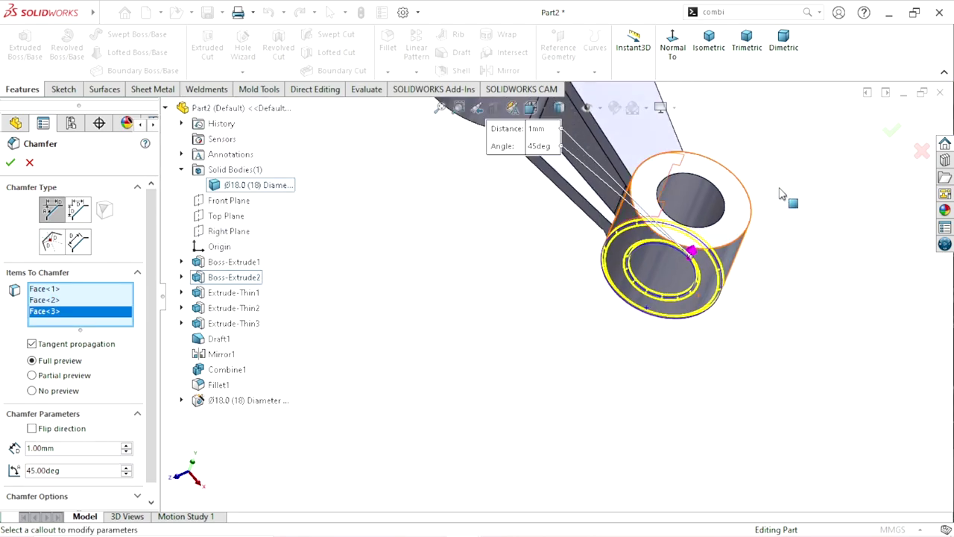
left_click(738, 209)
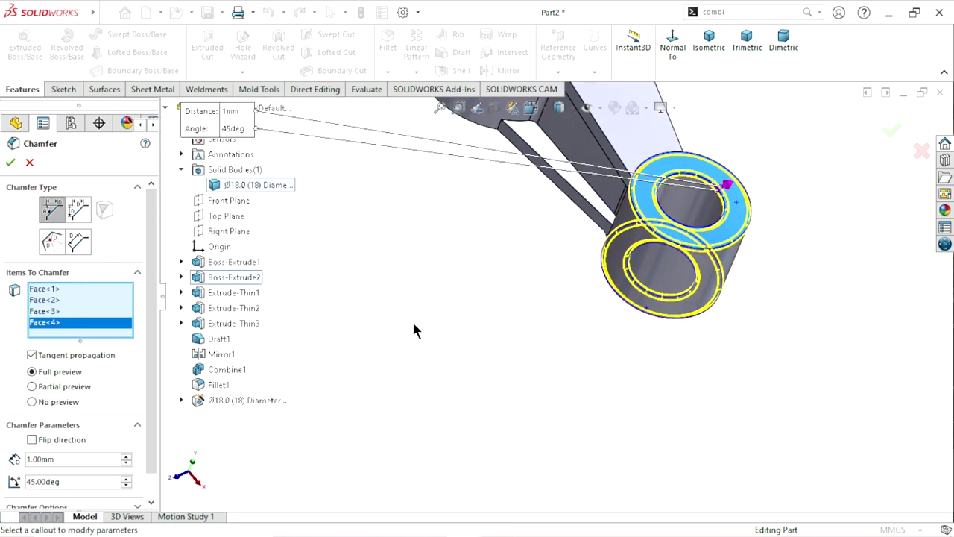
key("Return")
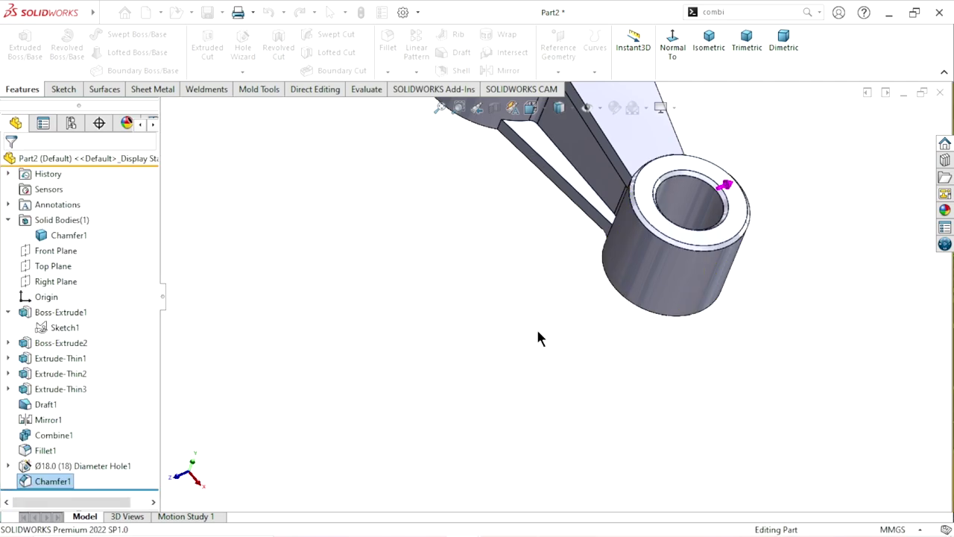
- Inspect the new chamfers and select the centre boss's top face
scroll(537, 339, "up", 5)
scroll(532, 207, "down", 2)
scroll(567, 284, "down", 4)
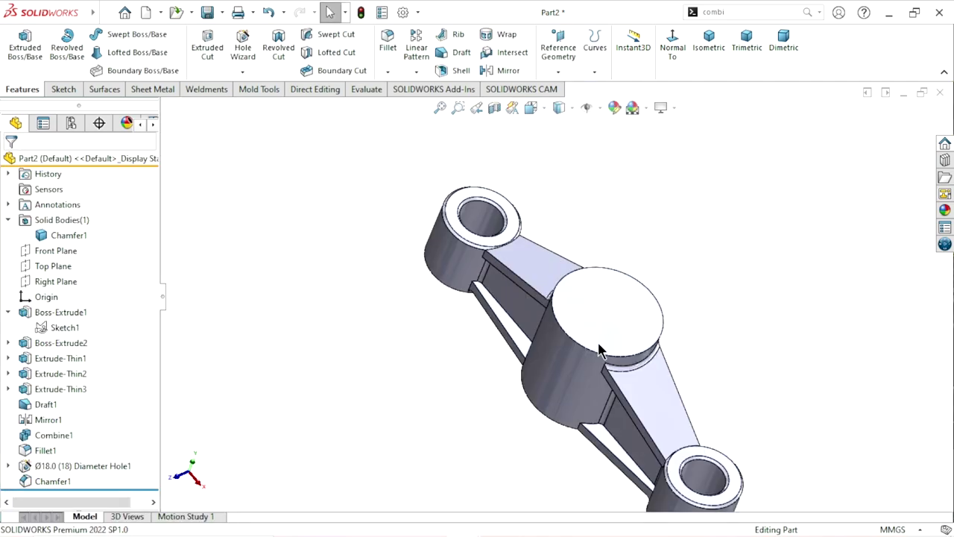
mouse_move(598, 347)
middle_mouse_down()
mouse_move(623, 305)
mouse_move(715, 280)
mouse_move(628, 347)
mouse_move(666, 228)
mouse_move(673, 240)
mouse_move(574, 398)
mouse_move(489, 379)
mouse_move(488, 315)
mouse_move(460, 340)
mouse_move(447, 389)
mouse_move(577, 422)
mouse_move(581, 450)
middle_mouse_up()
scroll(670, 179, "up", 2)
scroll(626, 163, "down", 3)
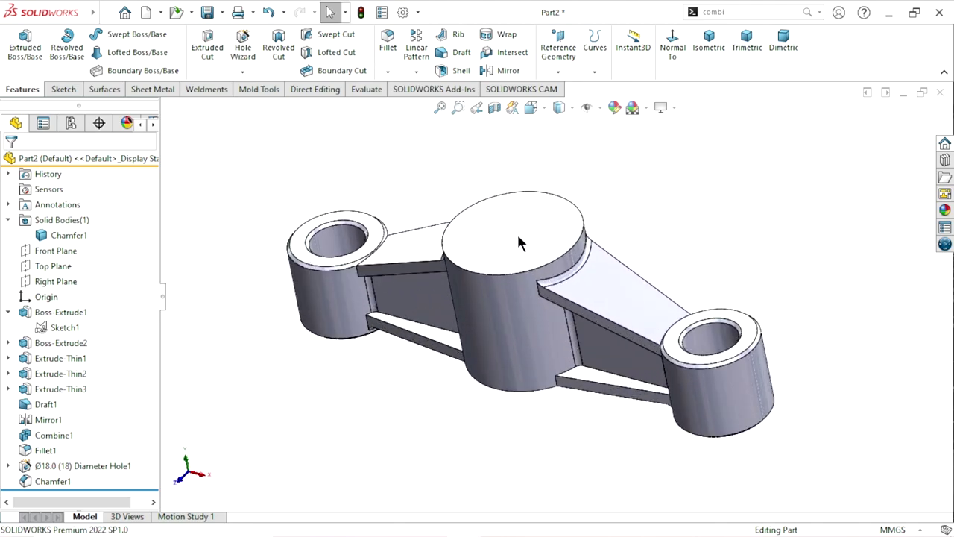
left_click(514, 232)
- Sketch a circle centred on the origin on the centre boss's top face
left_click(574, 195)
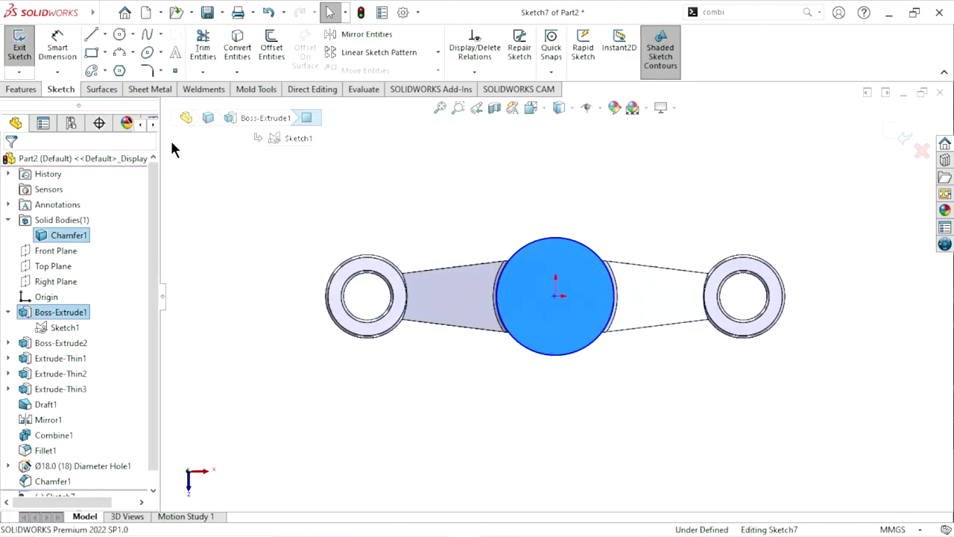
left_click(117, 35)
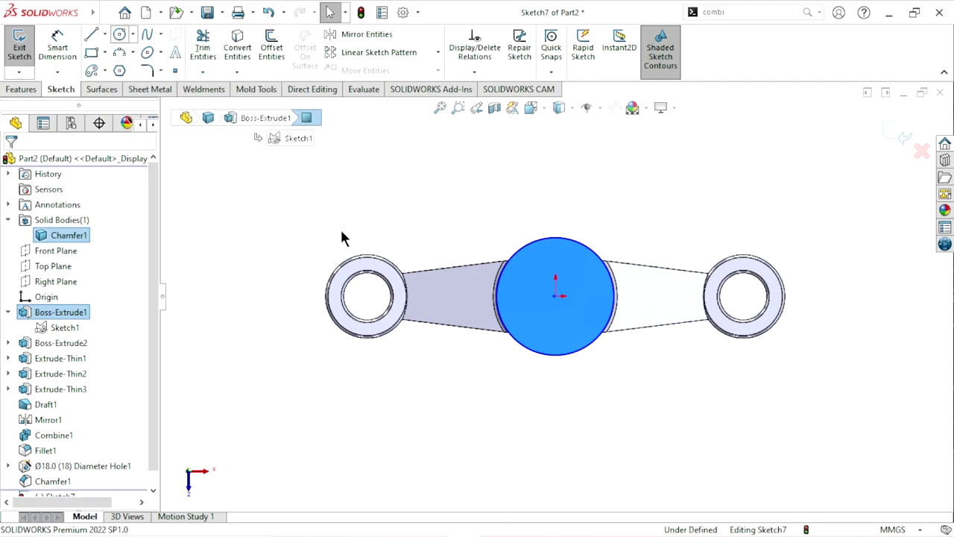
left_click(555, 296)
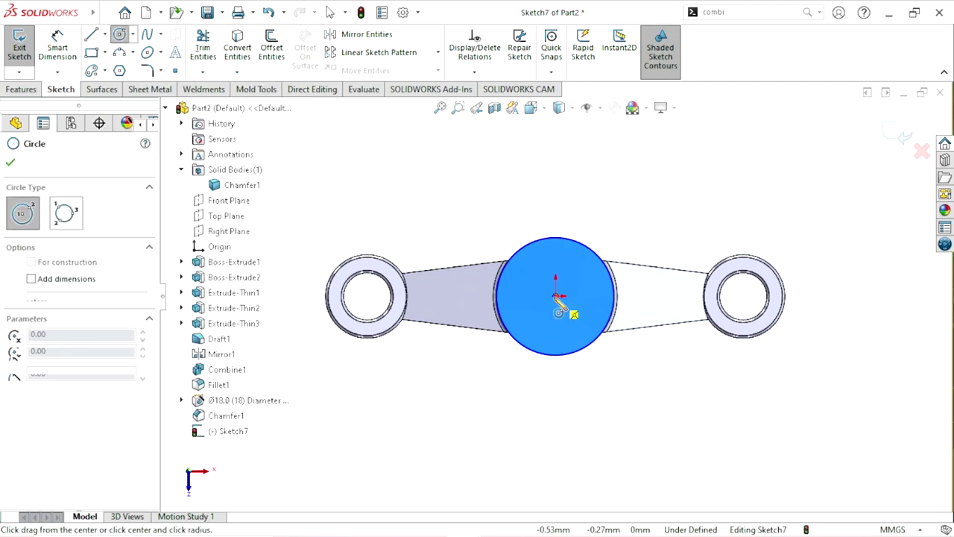
left_click(510, 294)
- Dimension the circle's diameter to 28 mm
left_click(59, 60)
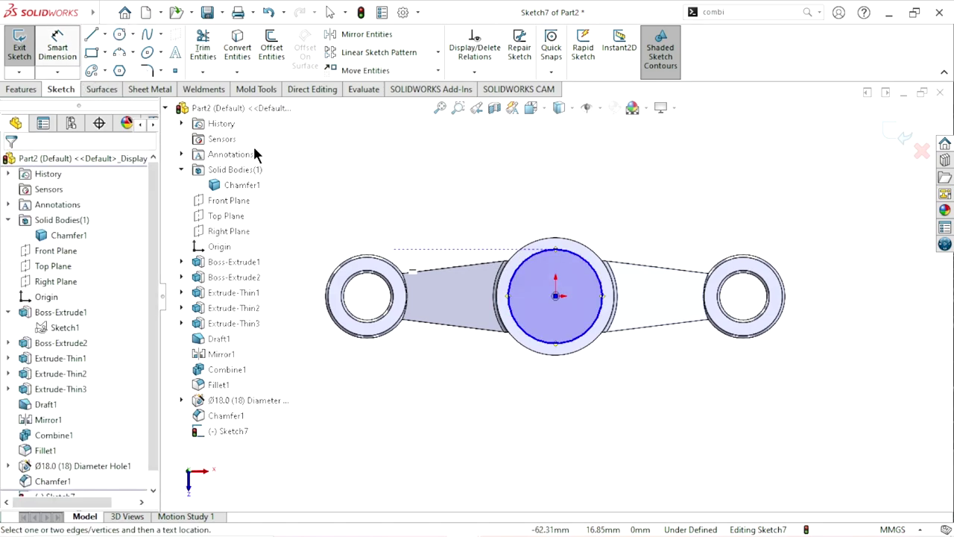
left_click(597, 277)
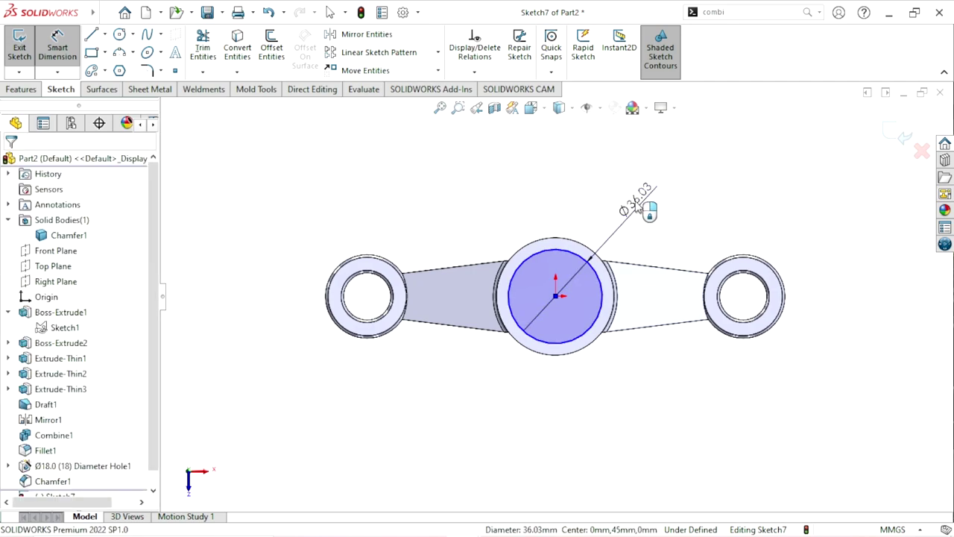
left_click(636, 208)
type("28")
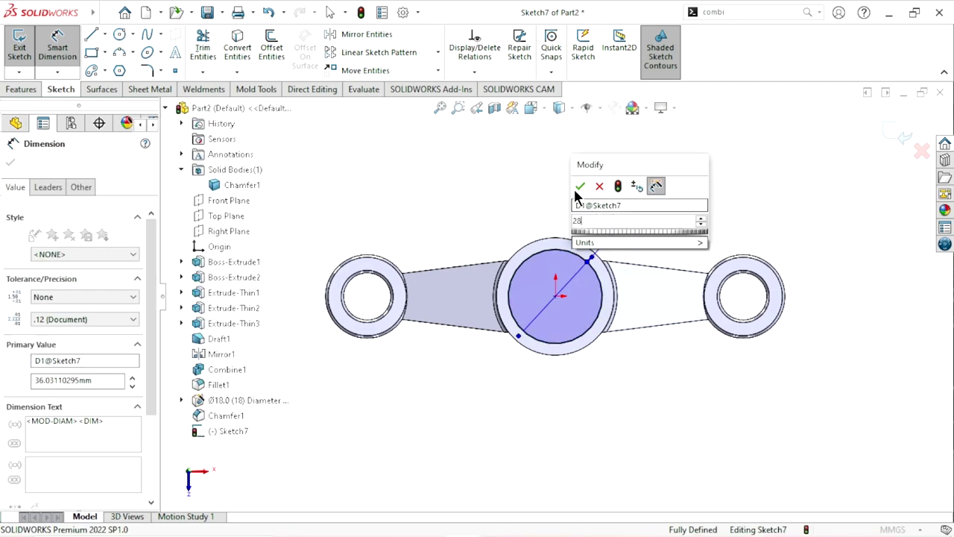
left_click(579, 186)
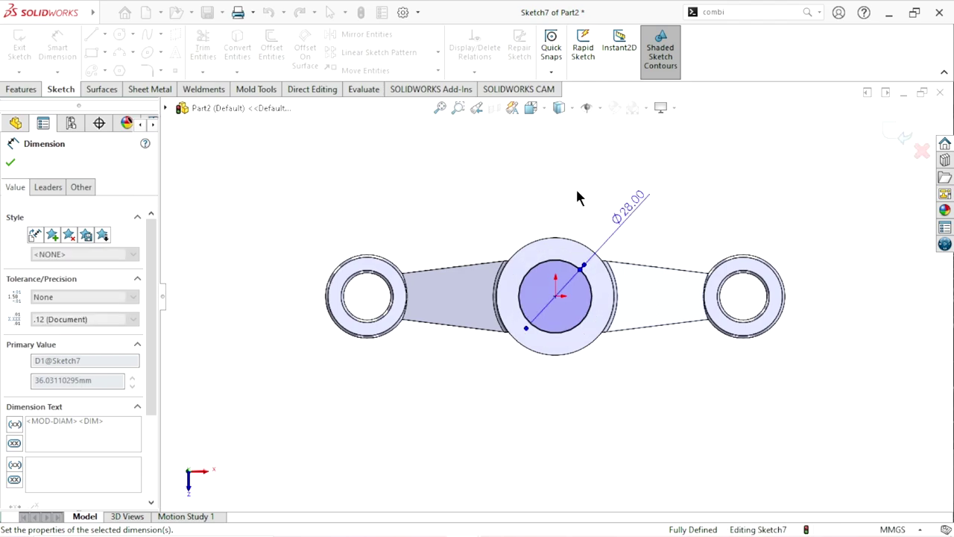
left_click(11, 164)
left_click(11, 90)
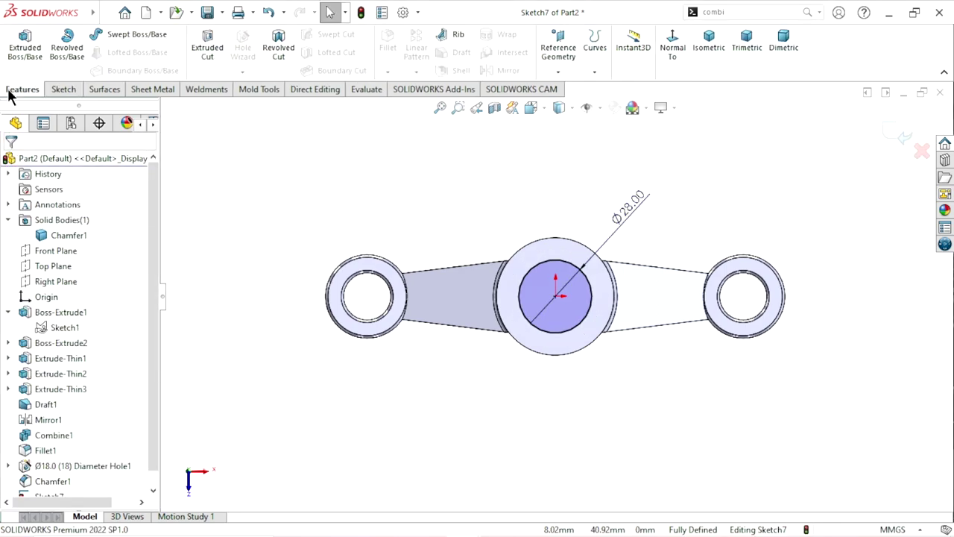
- Cut-extrude the Ø28 mm circle Through All to bore the central boss
left_click(207, 53)
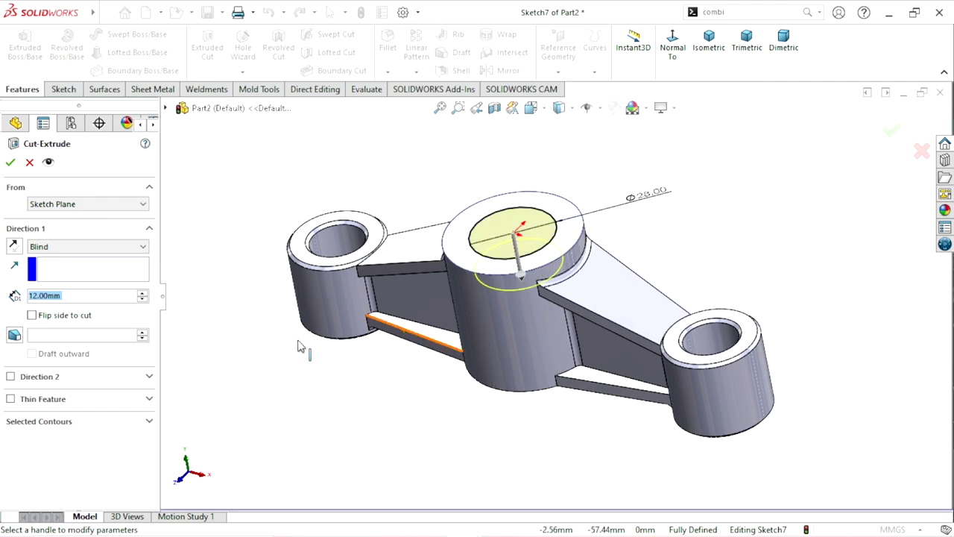
left_click(72, 249)
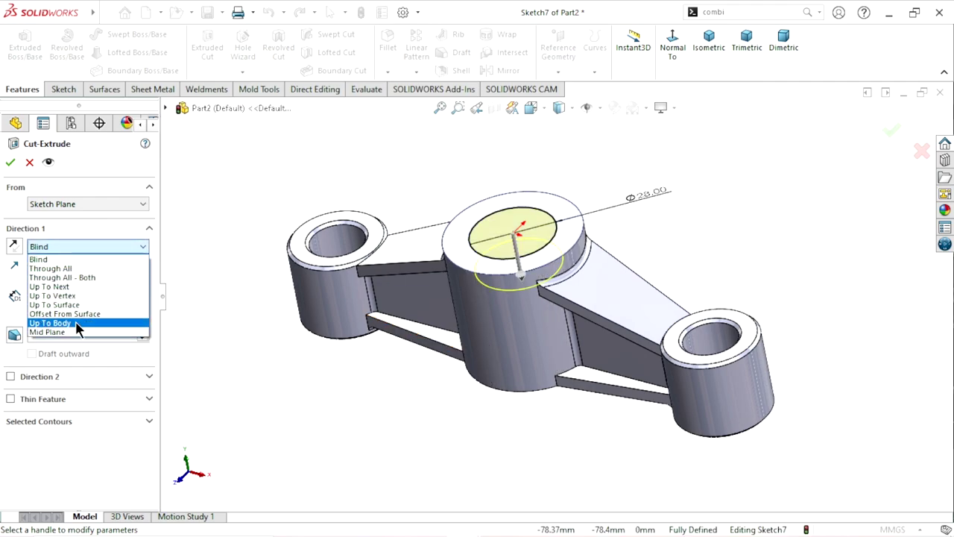
left_click(74, 269)
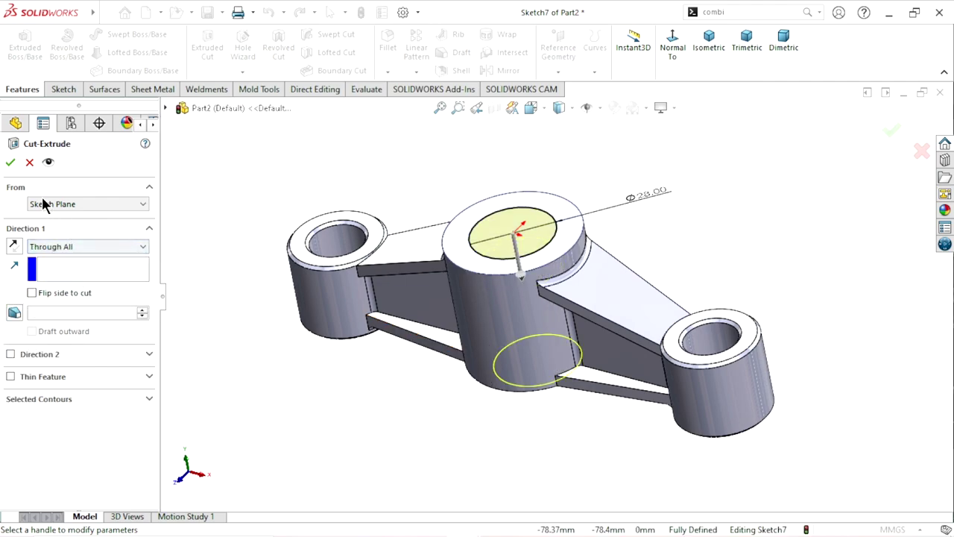
left_click(12, 163)
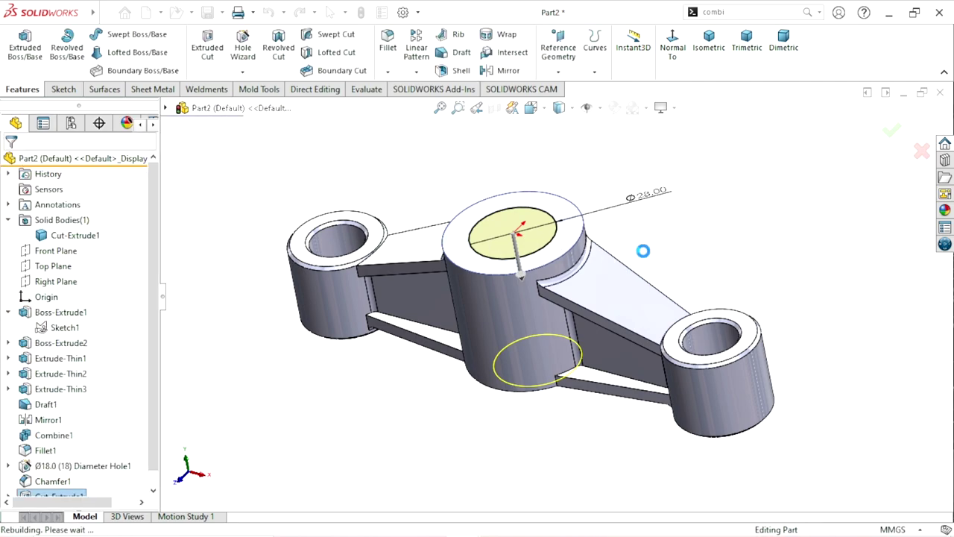
middle_click_drag(544, 305, 622, 254)
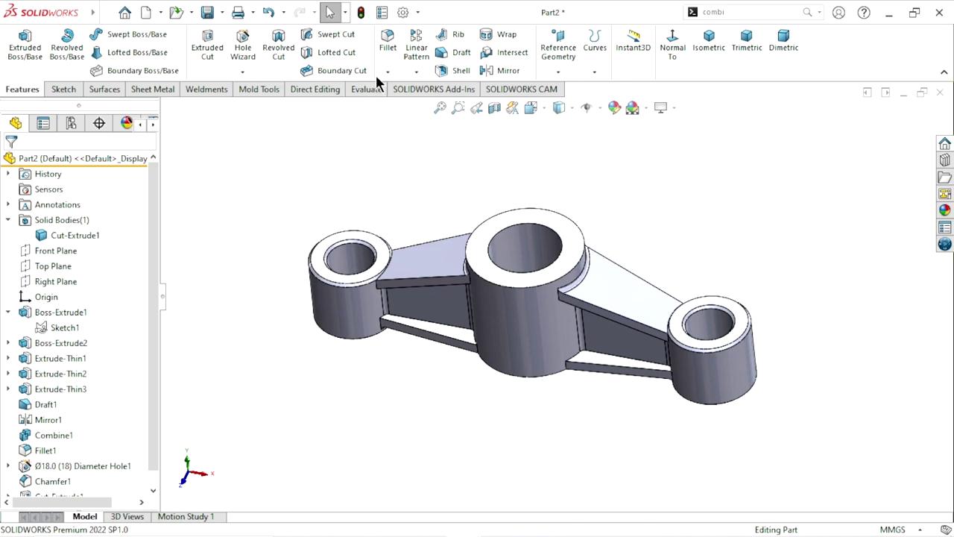
- Chamfer the top, bottom and one more edge of the central hole at 2 mm
left_click(387, 71)
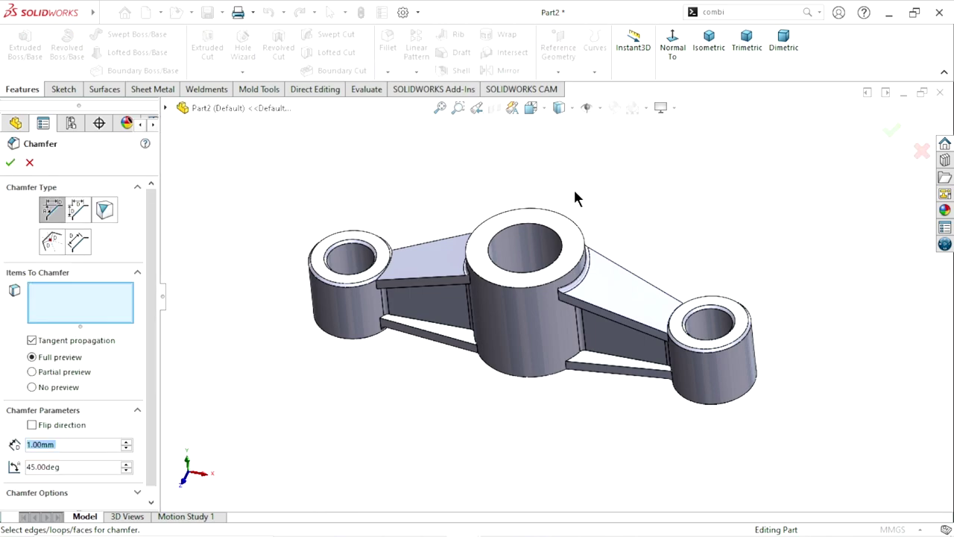
type("2")
key("Return")
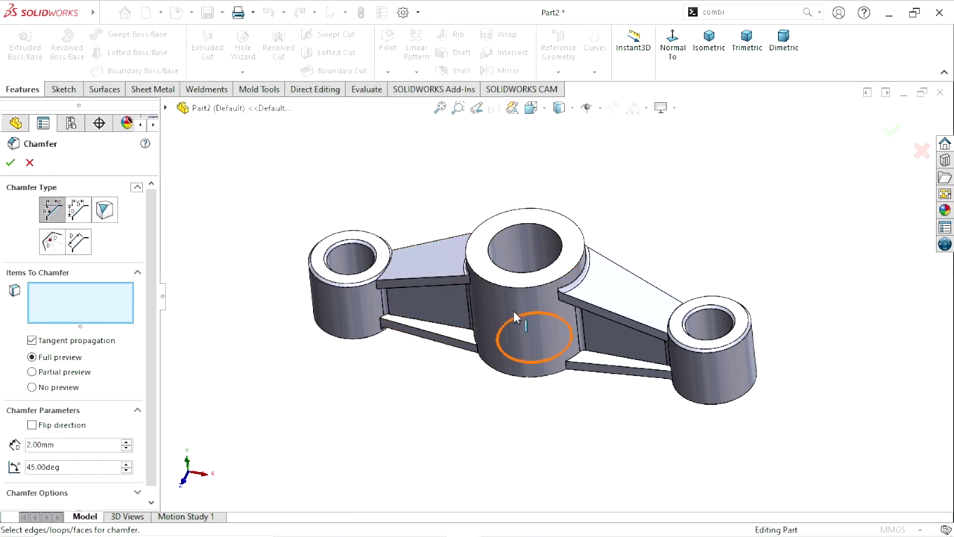
left_click(520, 293)
middle_click_drag(494, 394, 519, 322)
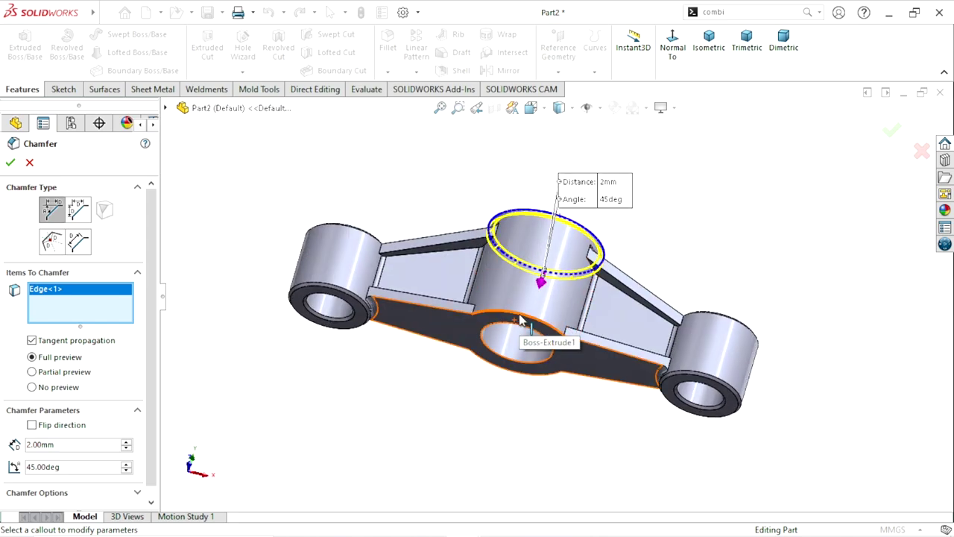
left_click(519, 321)
middle_click_drag(532, 319, 542, 350)
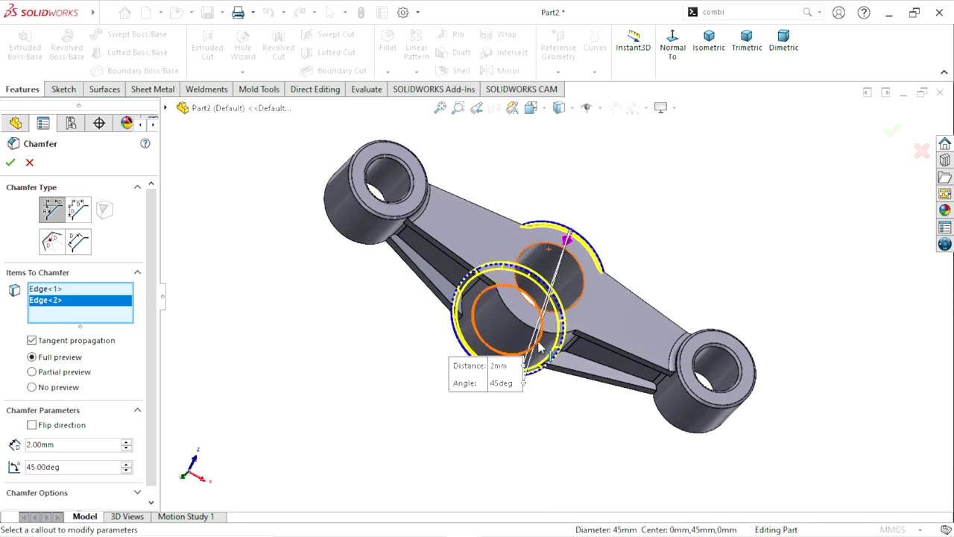
scroll(542, 350, "down", 4)
left_click(519, 298)
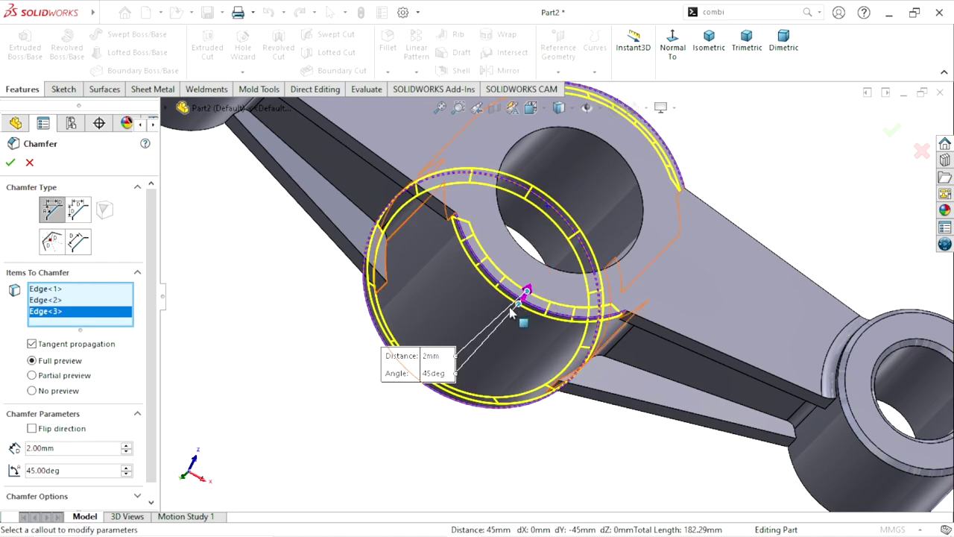
left_click(10, 163)
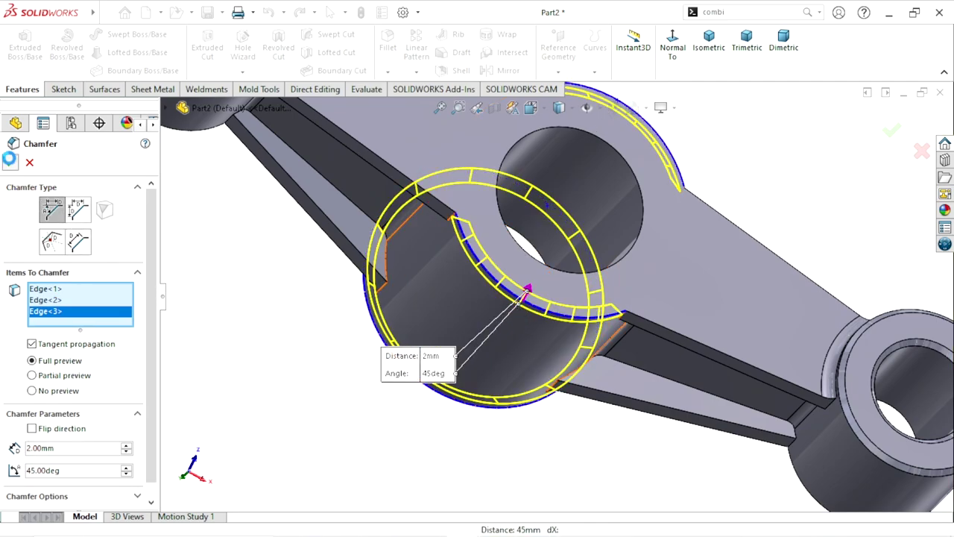
- Orbit to a low side view and select Chamfer2 in the feature tree
scroll(544, 357, "up", 3)
mouse_move(569, 339)
middle_mouse_down()
mouse_move(533, 300)
mouse_move(514, 320)
middle_mouse_up()
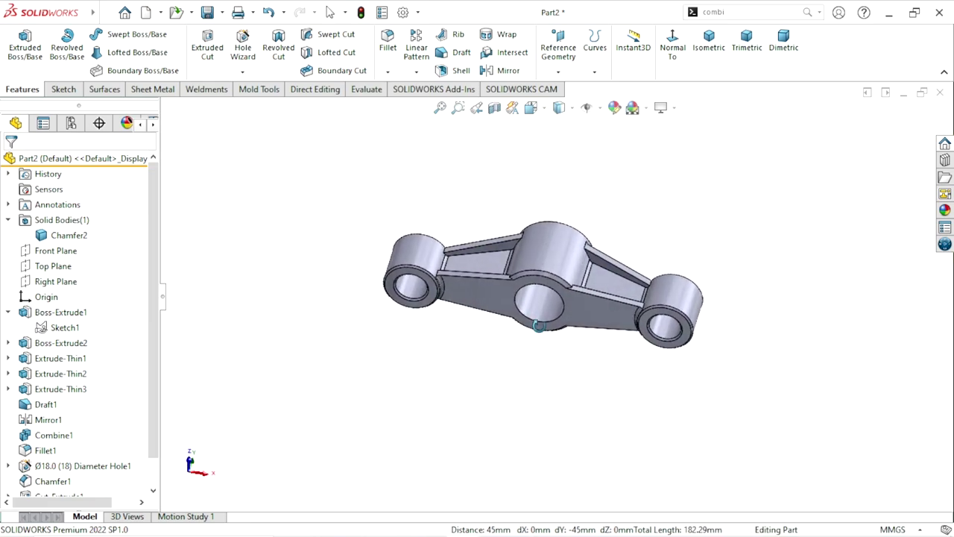
scroll(148, 490, "down", 2)
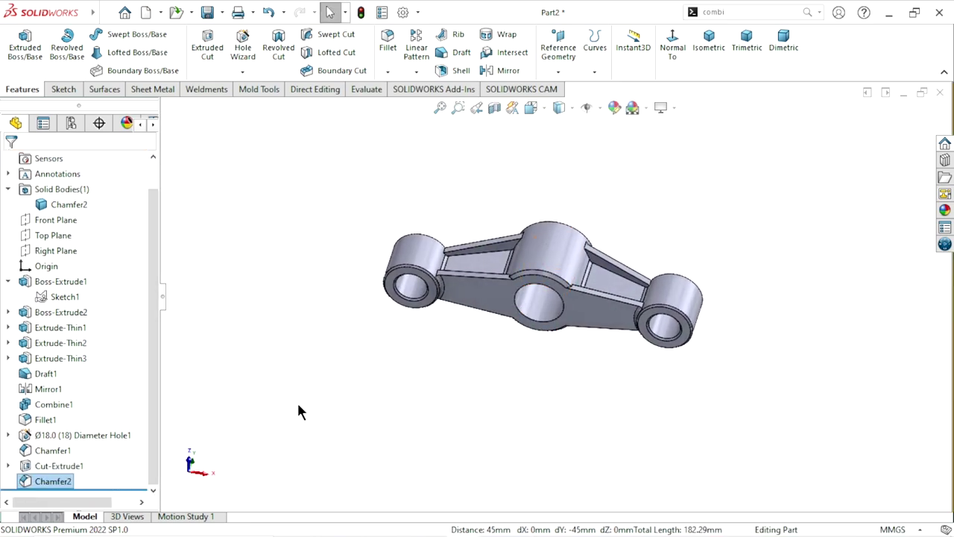
left_click(68, 480)
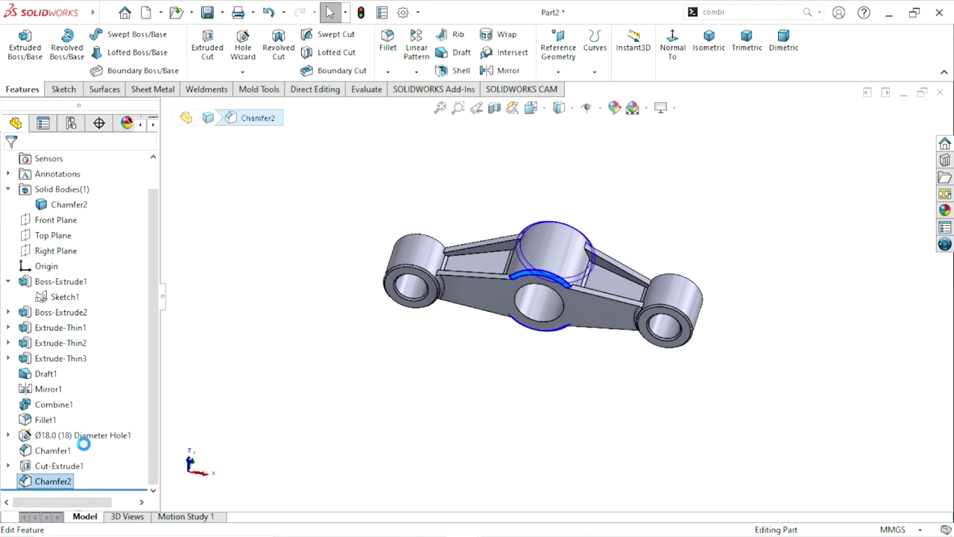
- Edit Chamfer2 to remove Edge<2> and Edge<3>, keeping only one edge
left_click(533, 298)
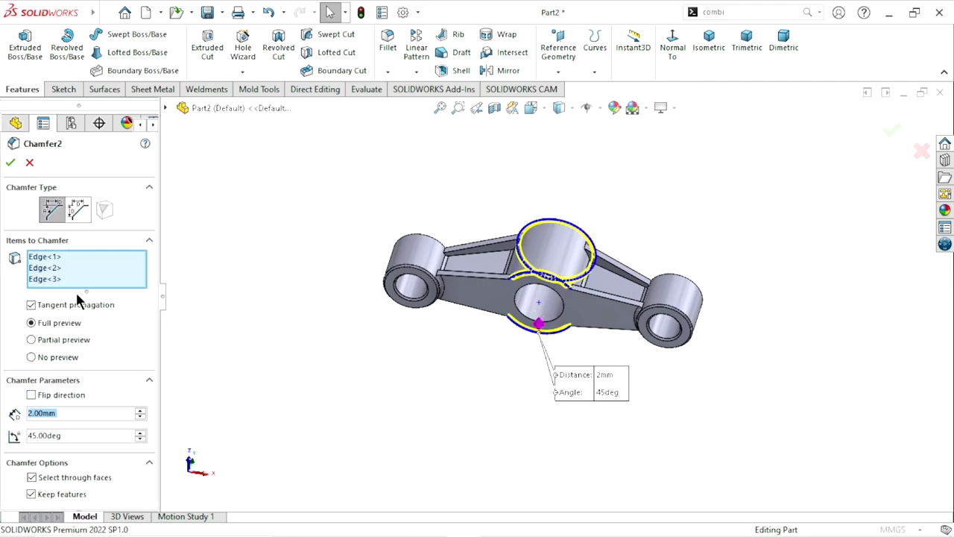
right_click(55, 269)
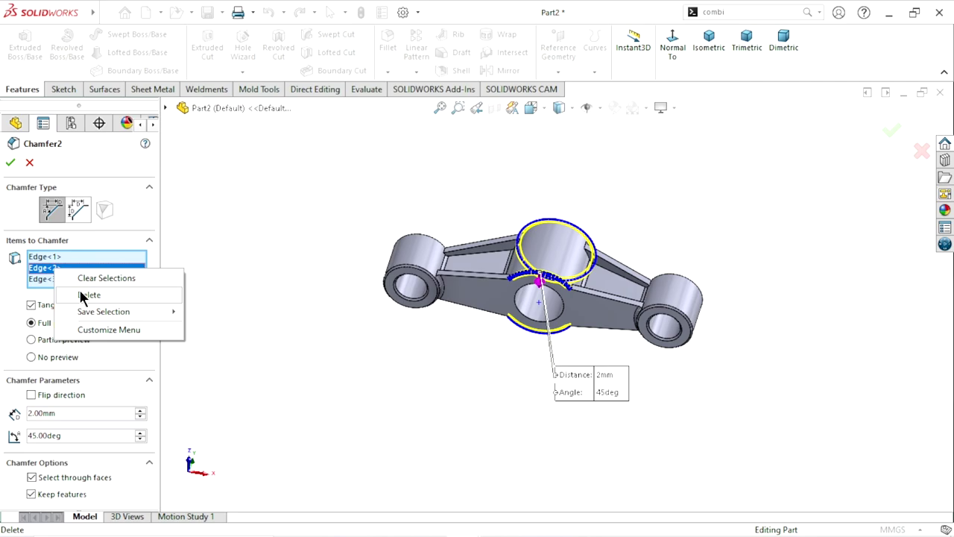
left_click(83, 295)
right_click(61, 270)
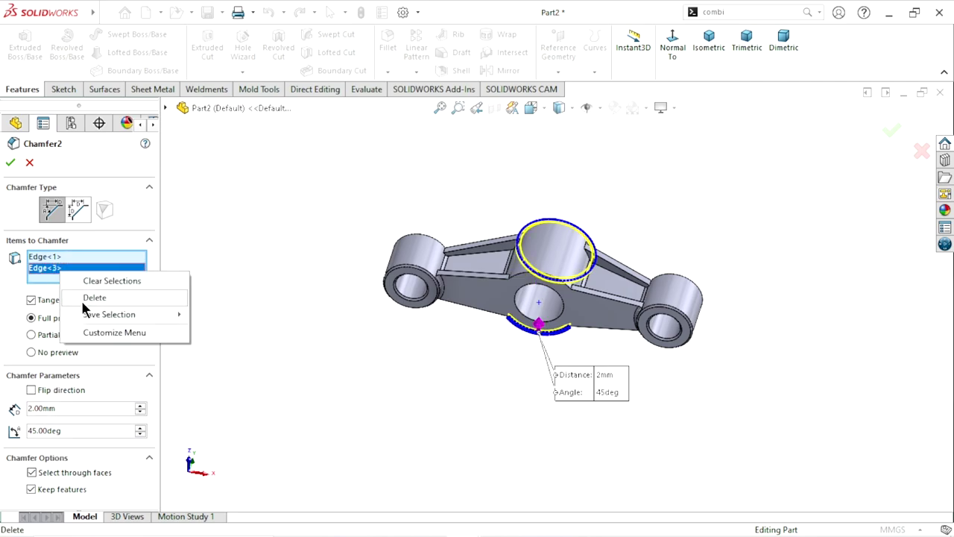
left_click(85, 298)
left_click(9, 163)
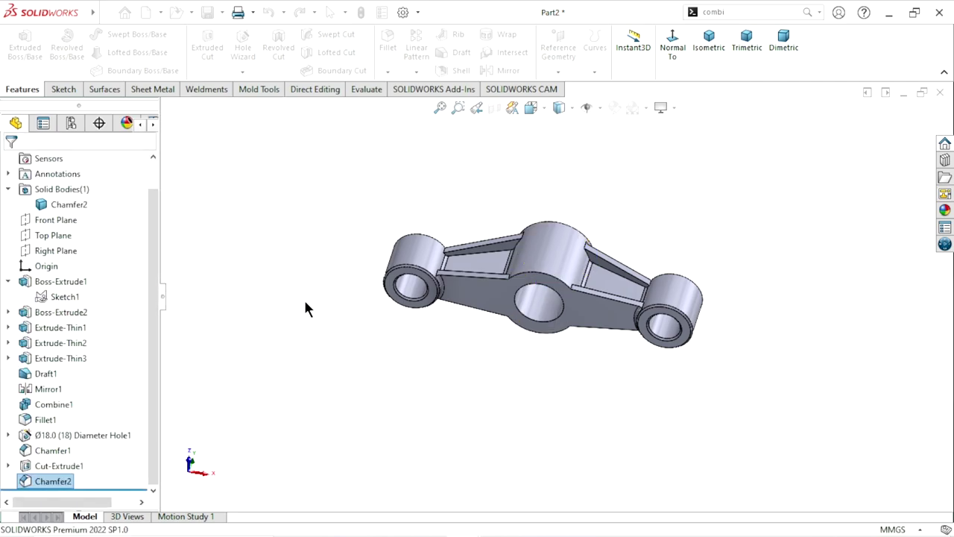
mouse_move(539, 309)
middle_mouse_down()
mouse_move(564, 300)
mouse_move(547, 196)
mouse_move(432, 366)
mouse_move(481, 340)
mouse_move(403, 222)
middle_mouse_up()
- Add a 3.5 mm chamfer on the central hole's inner face
left_click(394, 75)
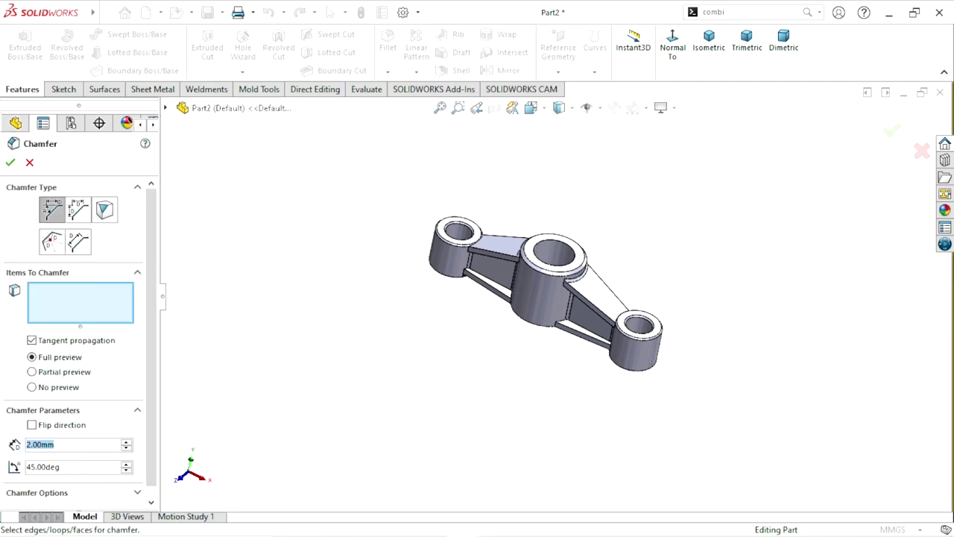
type("3.5")
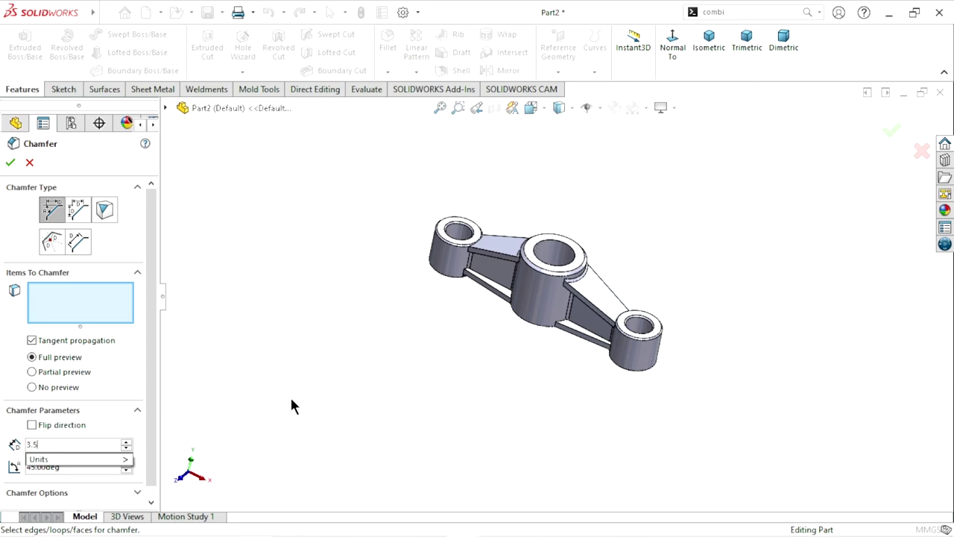
left_click(297, 416)
left_click(558, 249)
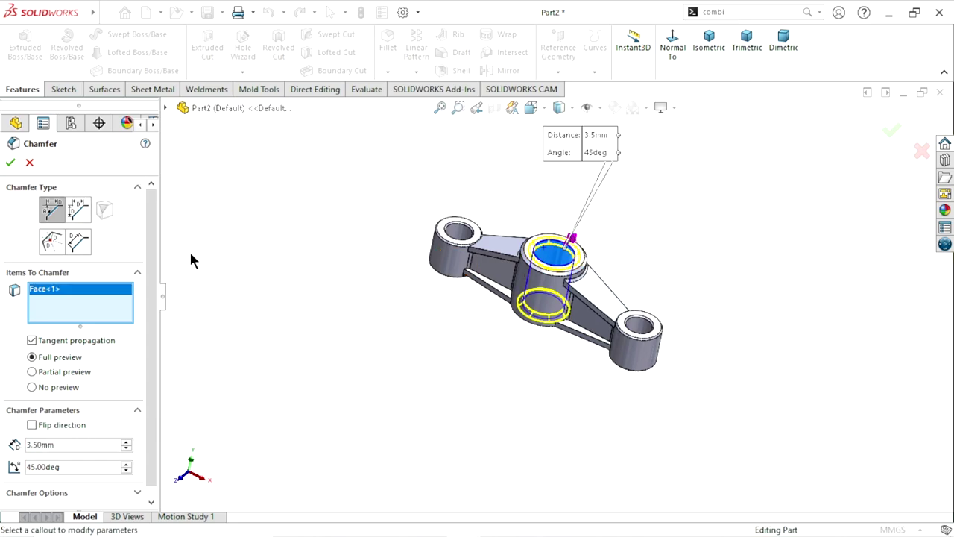
left_click(10, 162)
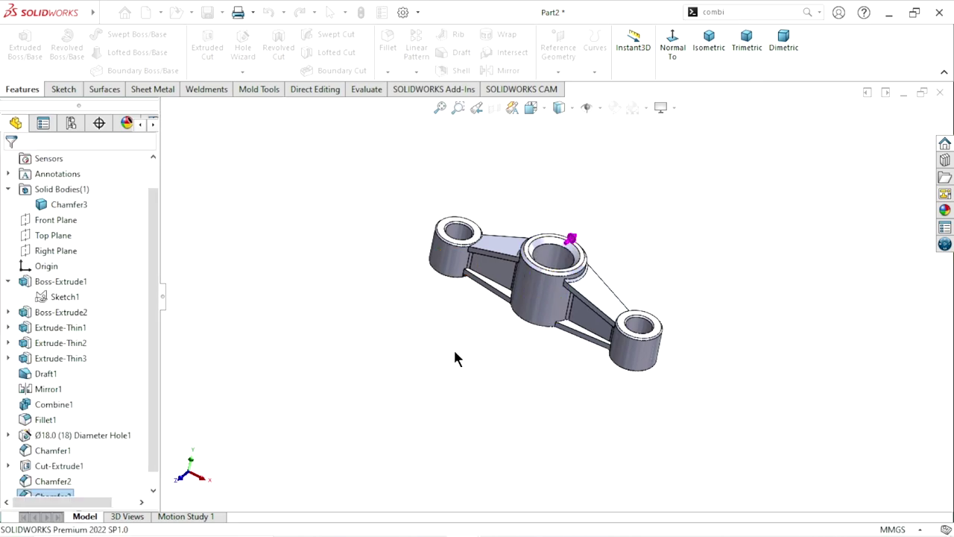
scroll(596, 299, "down", 3)
- Create Plane1 offset 4 mm from the central boss's top face
scroll(639, 266, "down", 2)
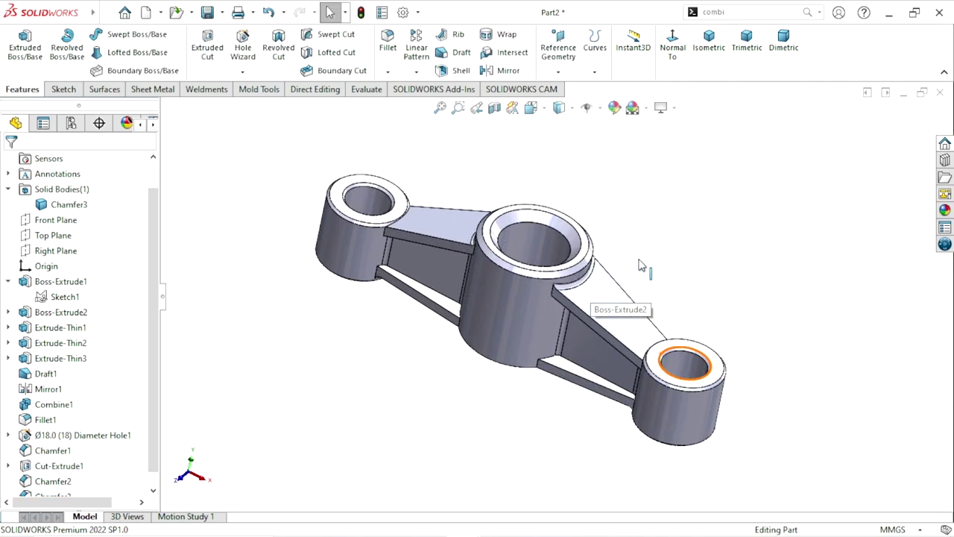
mouse_move(638, 266)
middle_mouse_down()
mouse_move(698, 343)
mouse_move(619, 282)
mouse_move(630, 193)
mouse_move(660, 166)
mouse_move(725, 197)
mouse_move(649, 290)
mouse_move(624, 271)
mouse_move(649, 196)
mouse_move(626, 216)
mouse_move(472, 238)
mouse_move(512, 273)
mouse_move(580, 274)
middle_mouse_up()
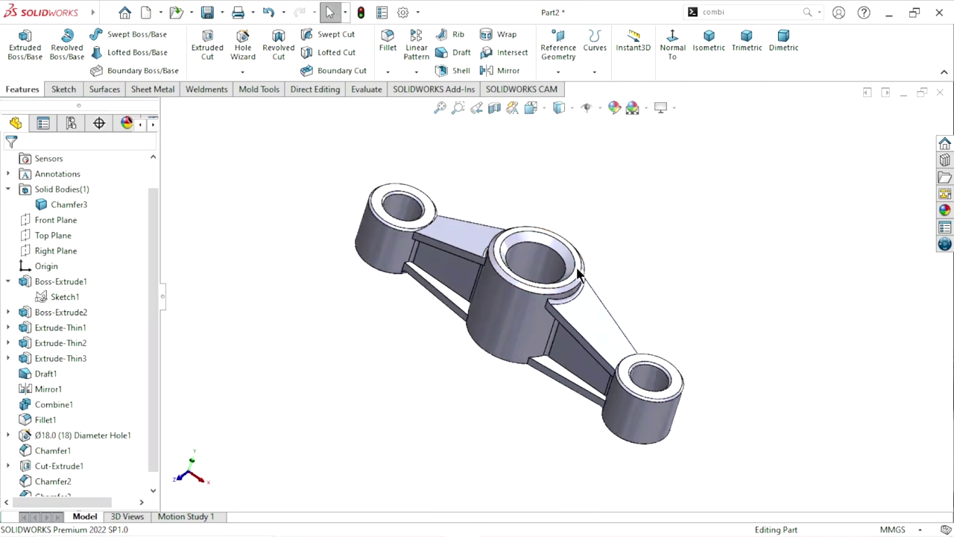
middle_click_drag(608, 237, 614, 214)
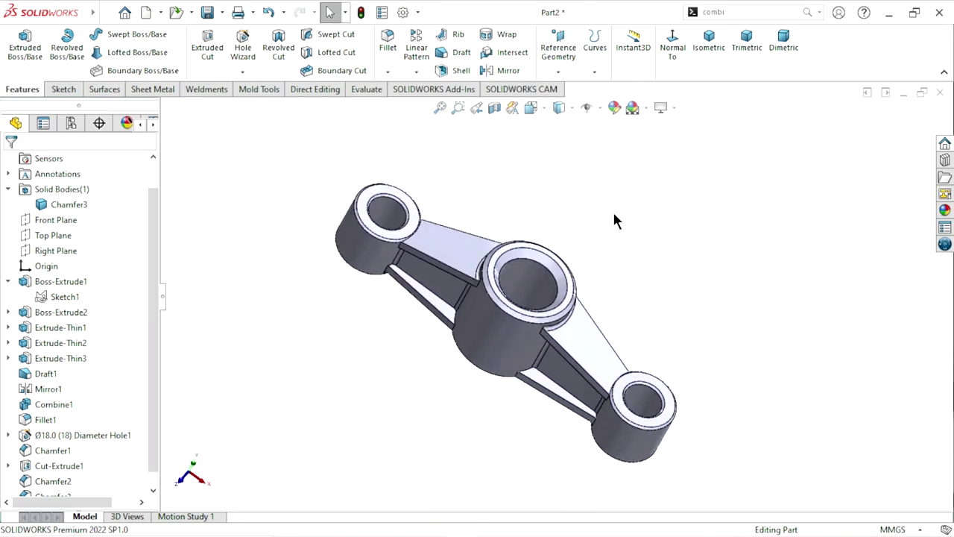
left_click(560, 71)
left_click(581, 89)
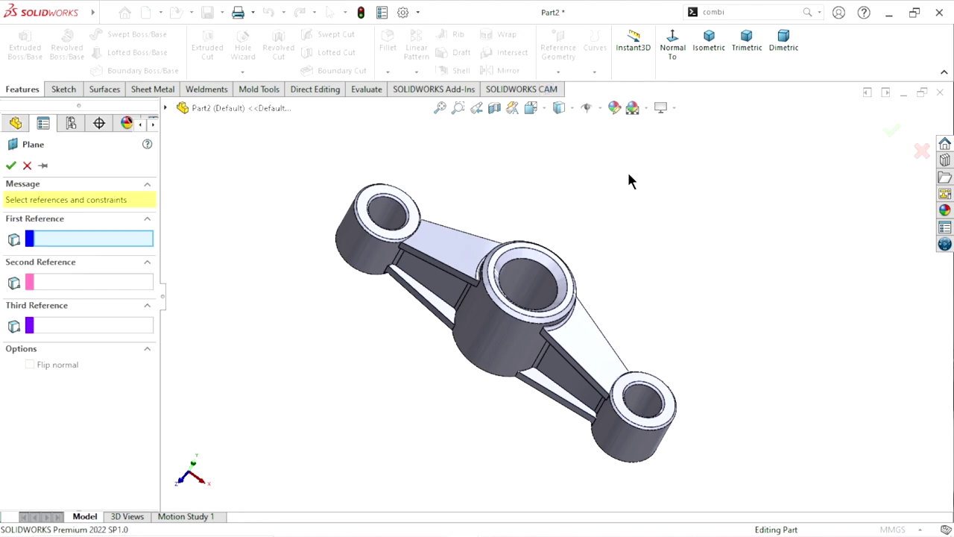
scroll(559, 272, "down", 2)
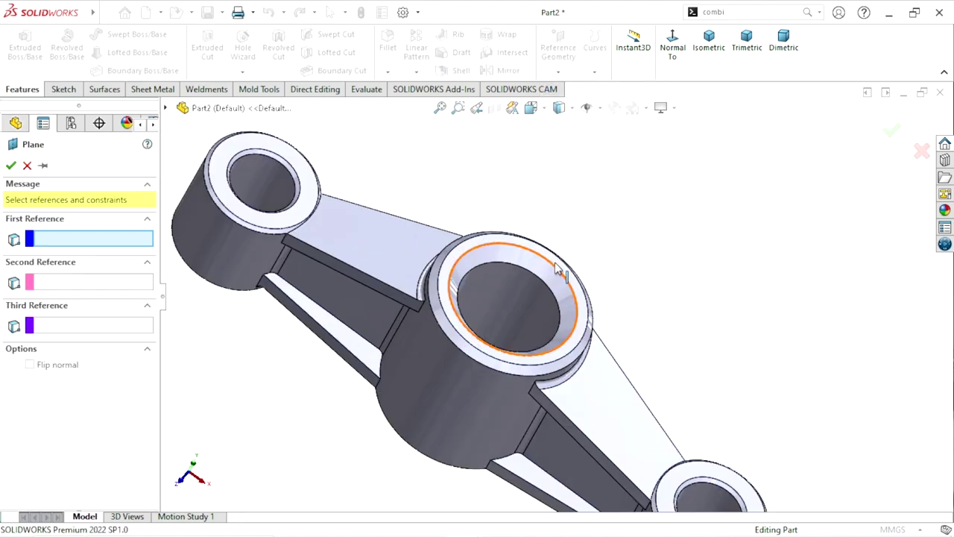
left_click(552, 270)
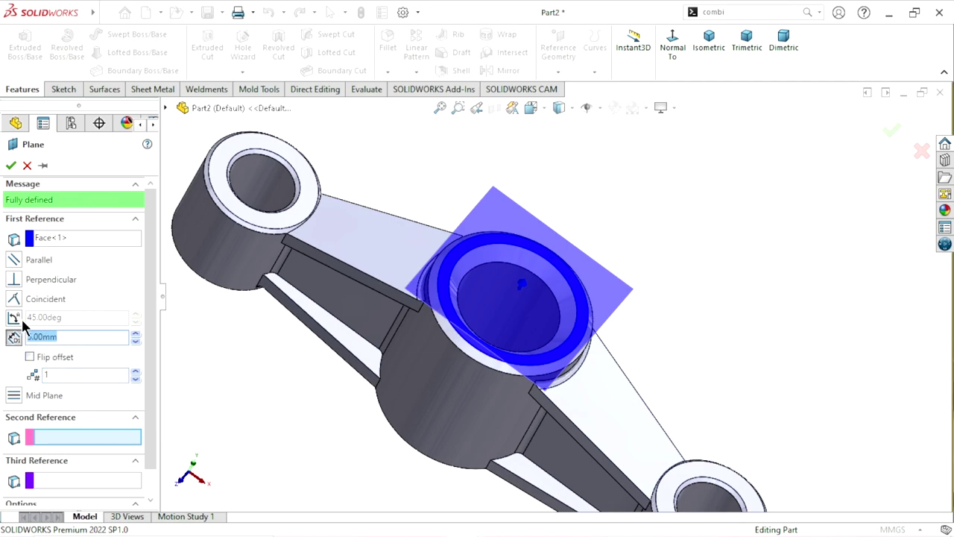
type("4")
key("Return")
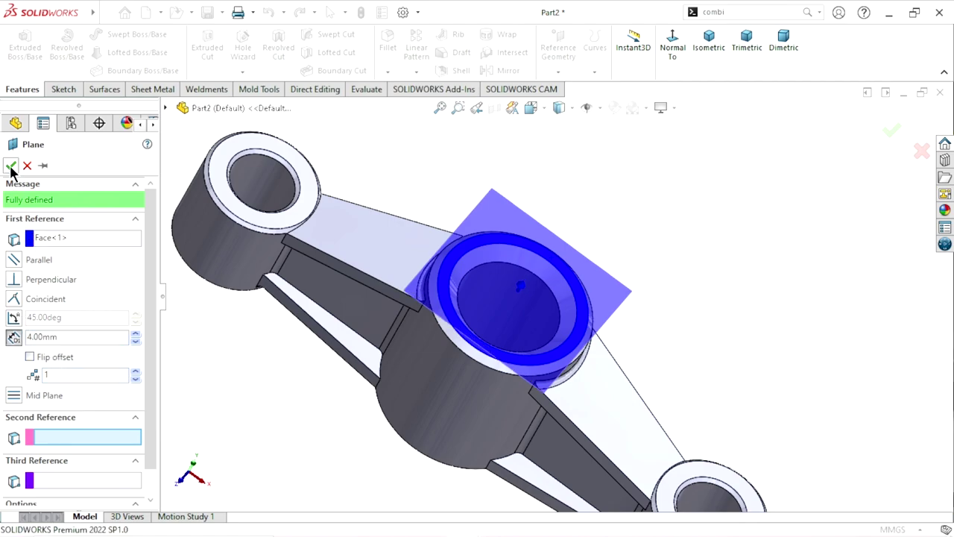
left_click(10, 166)
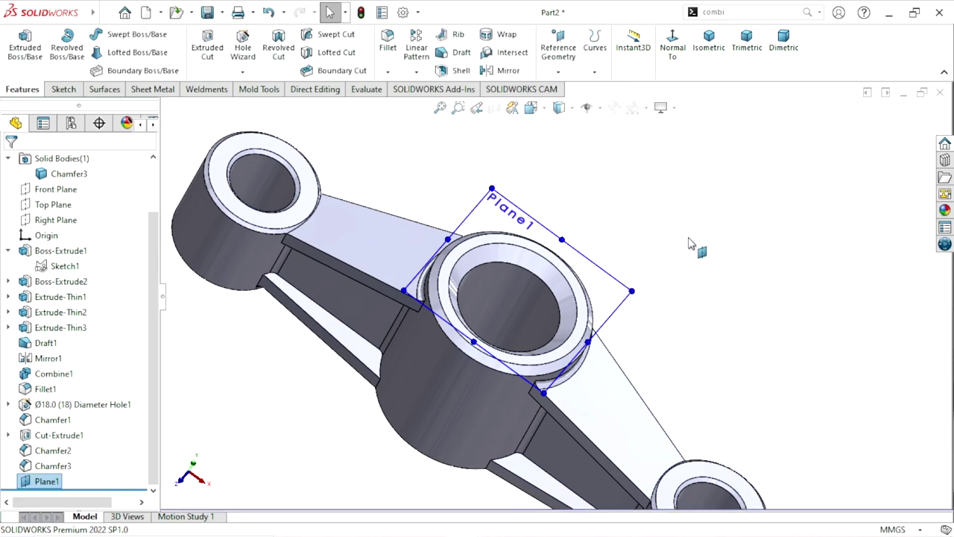
- Hide Plane1, then select it again in the feature tree
left_click(53, 480)
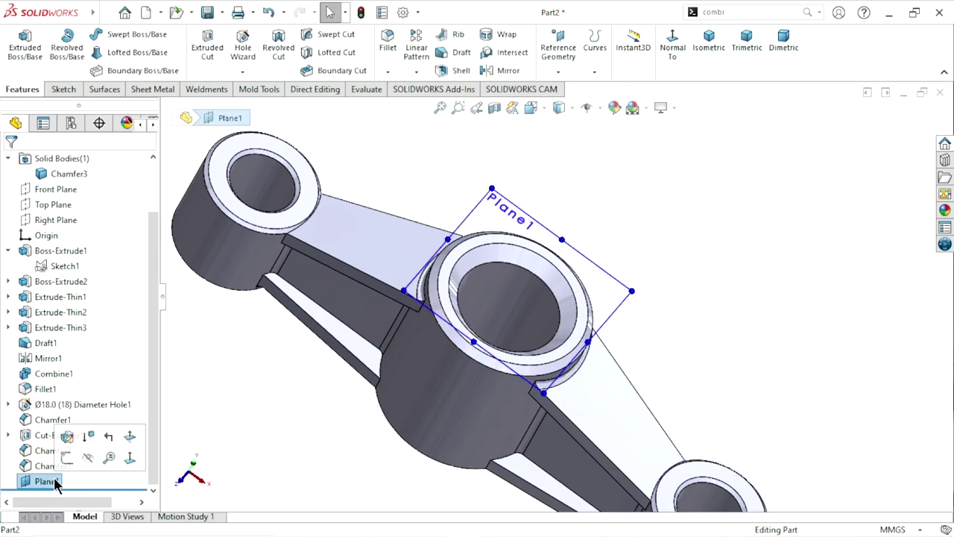
left_click(88, 457)
scroll(564, 206, "down", 3)
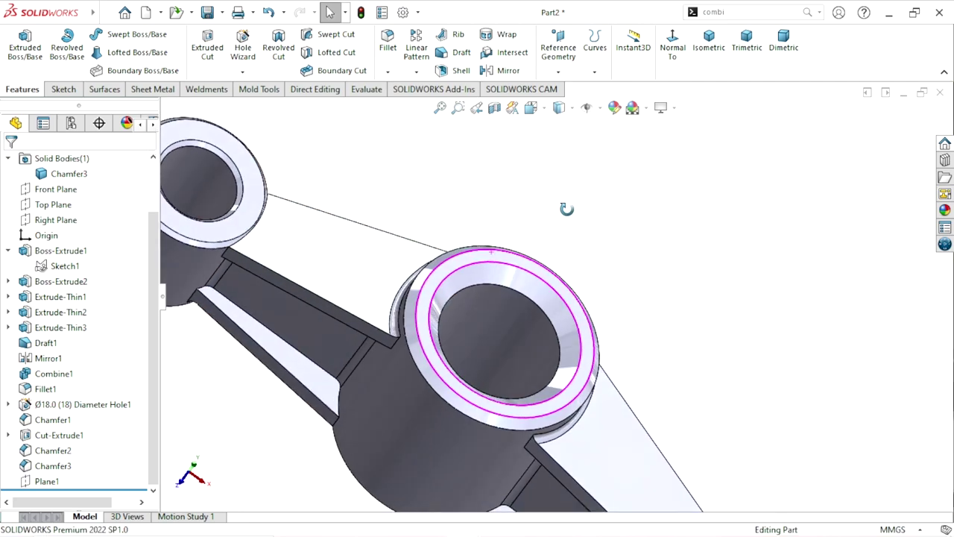
scroll(533, 328, "up", 3)
scroll(553, 322, "up", 3)
scroll(553, 321, "down", 2)
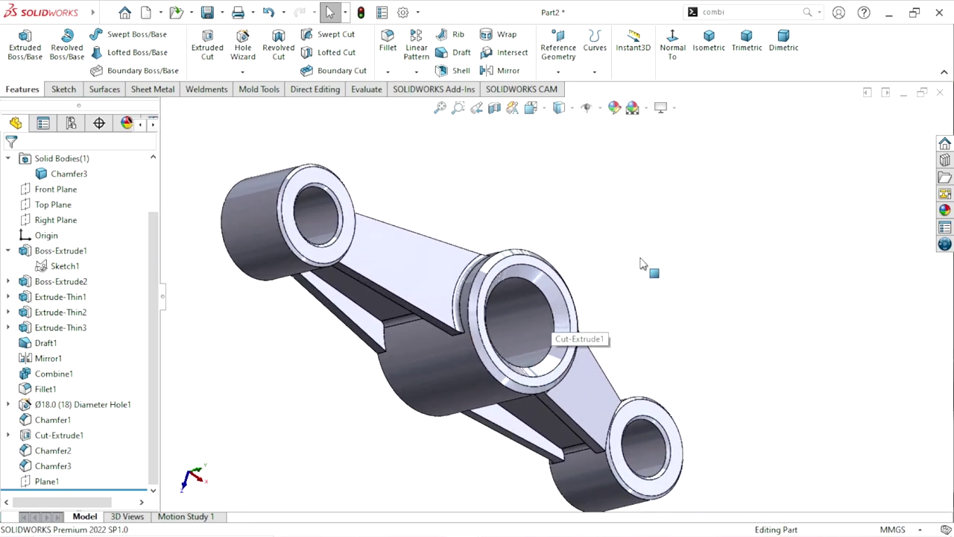
left_click(49, 481)
- Sketch on Plane1 and convert the central hole's inner edge into a circle
left_click(65, 465)
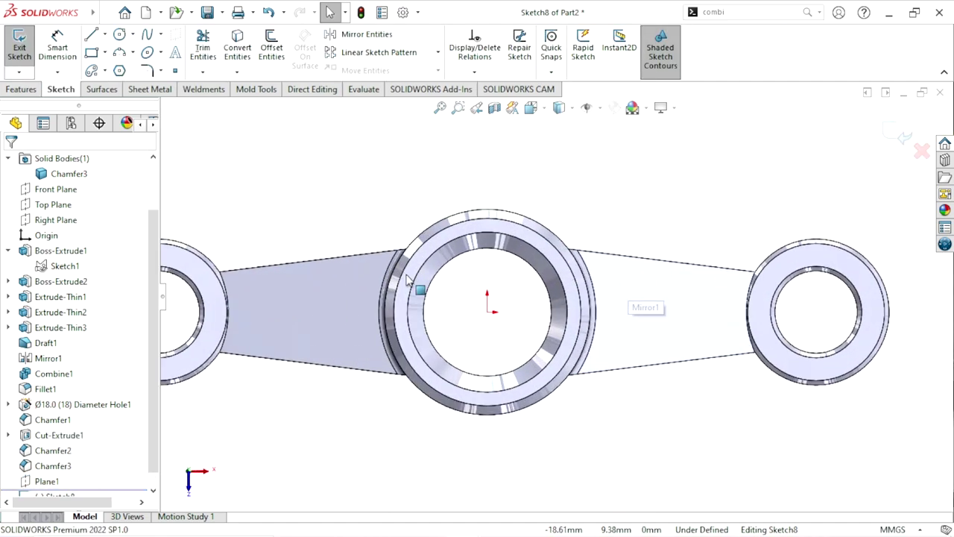
left_click(453, 261)
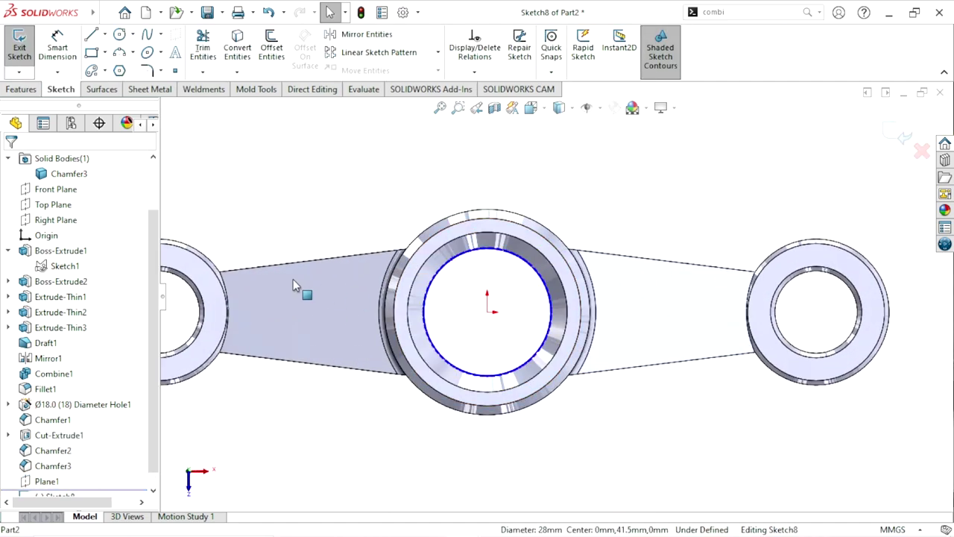
left_click(240, 48)
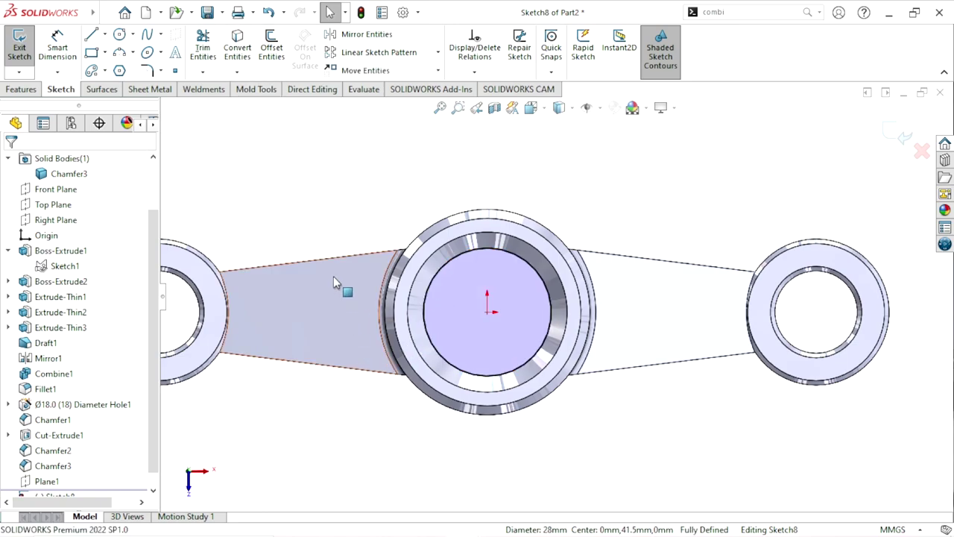
middle_click_drag(333, 276, 434, 360)
scroll(533, 298, "up", 3)
scroll(636, 312, "up", 1)
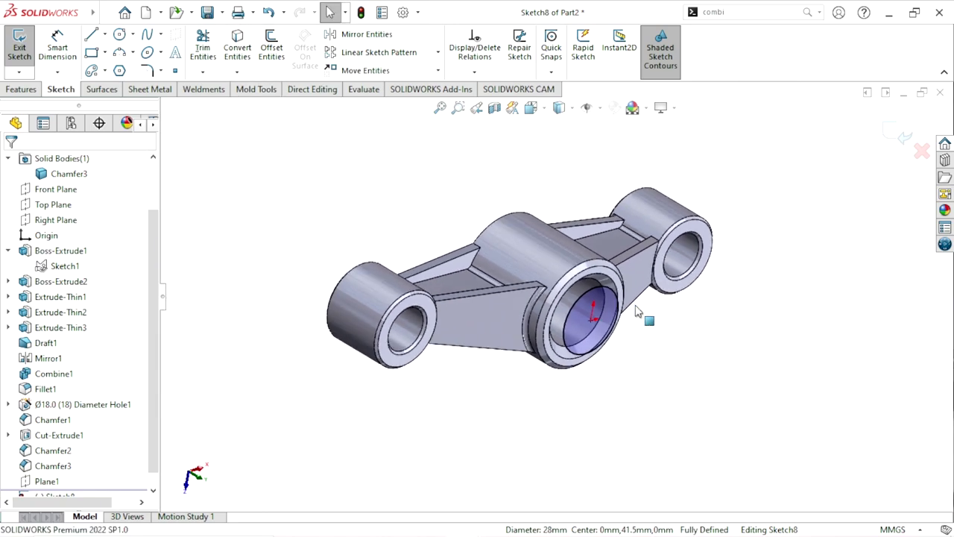
scroll(628, 290, "down", 2)
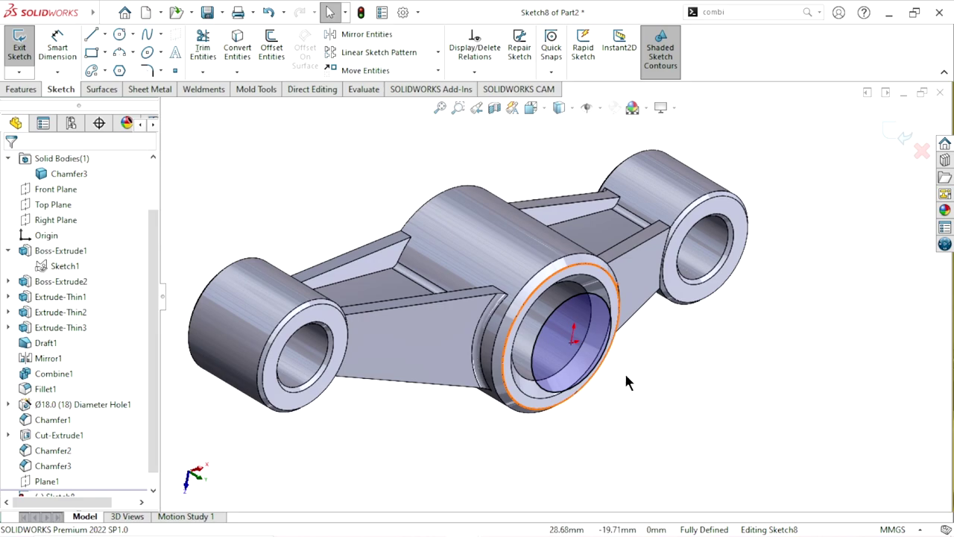
middle_click_drag(626, 382, 721, 385)
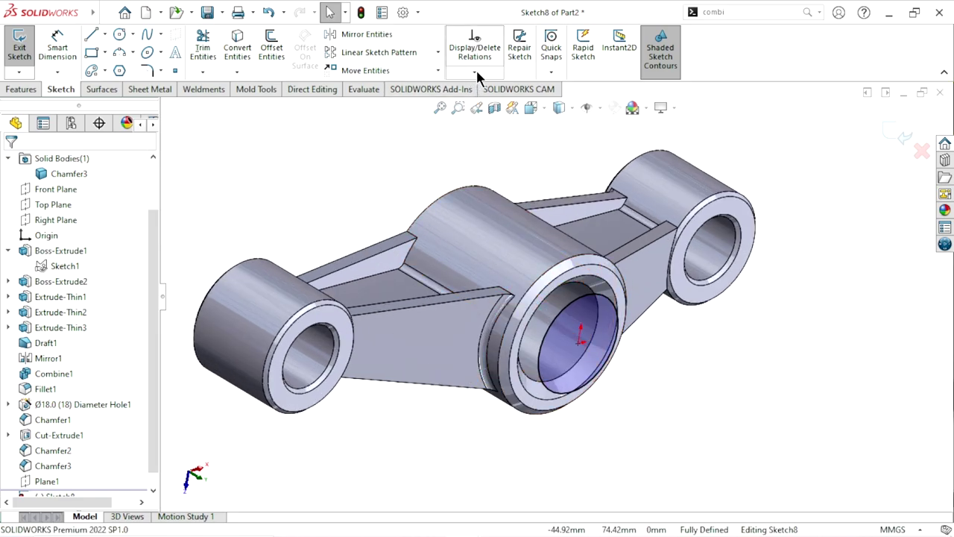
- Create a helix: 6 mm pitch, 9 revolutions, 90° start, clockwise
left_click(32, 88)
left_click(593, 72)
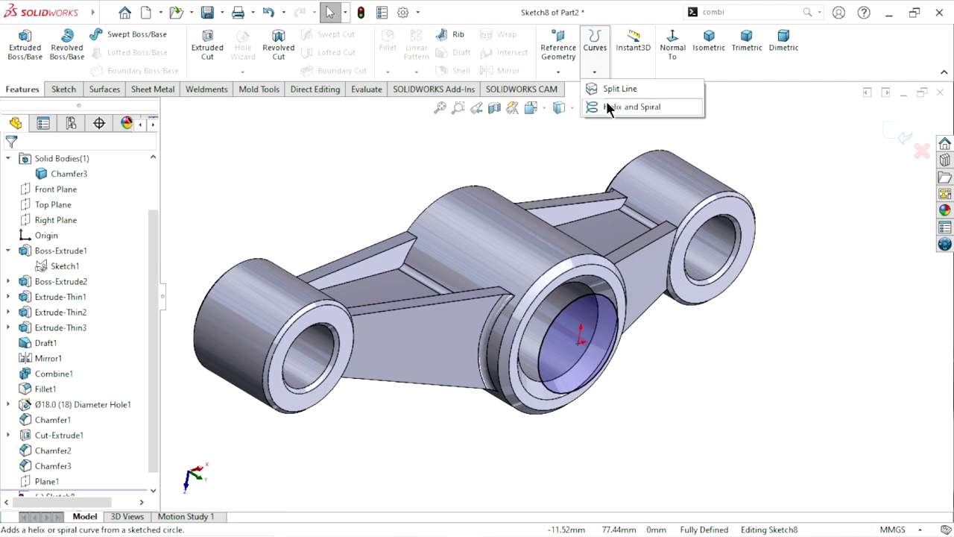
left_click(608, 102)
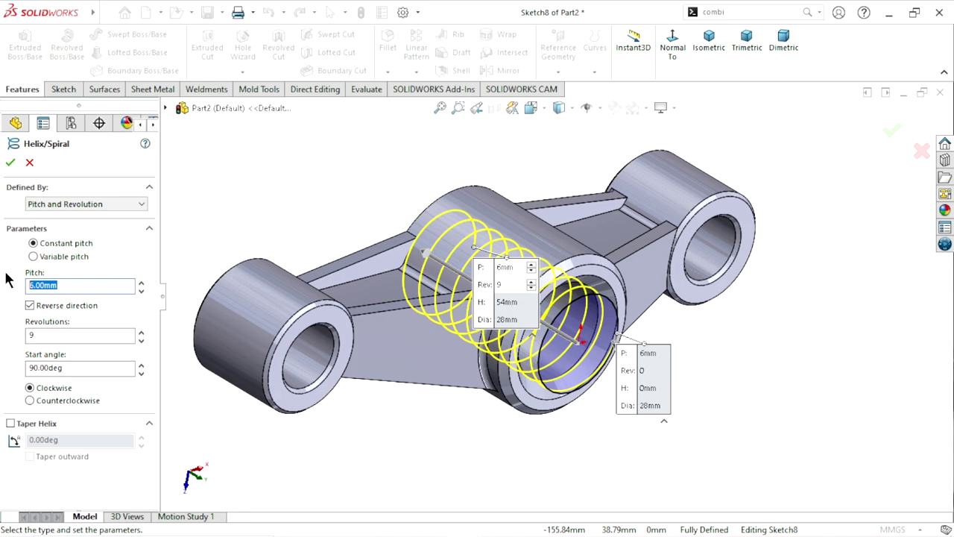
type("6")
key("Return")
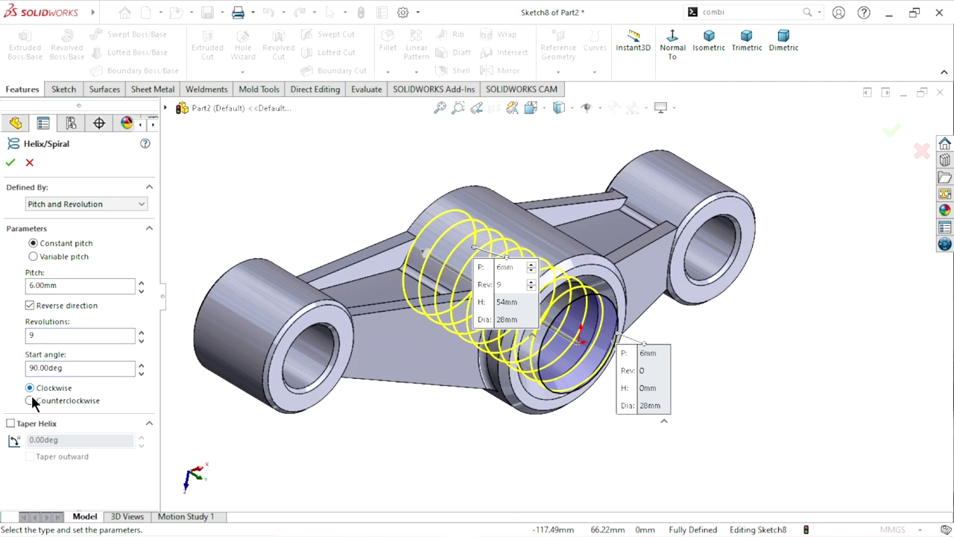
mouse_move(443, 383)
middle_mouse_down()
mouse_move(485, 400)
mouse_move(468, 418)
middle_mouse_up()
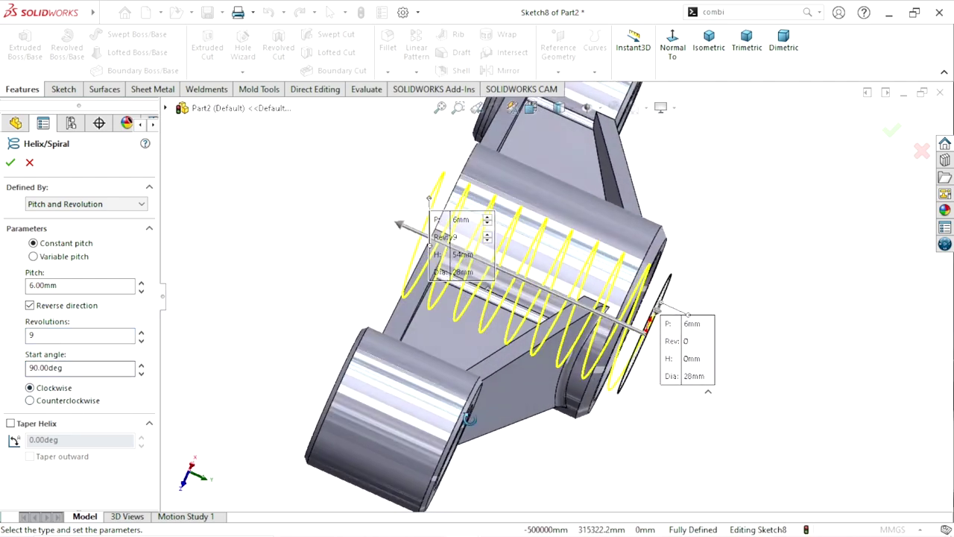
left_click(10, 164)
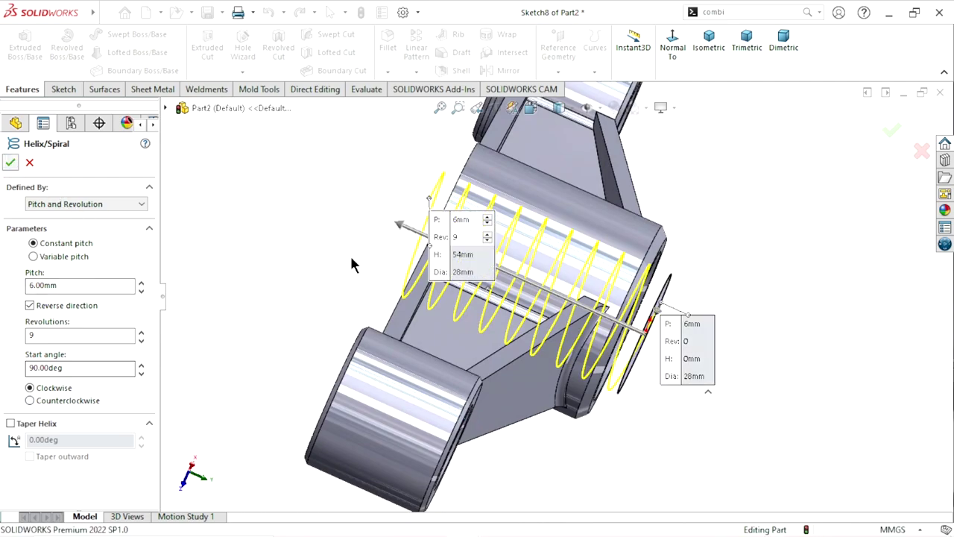
- Switch to isometric view and start a new sketch on the Front Plane
key("ctrl+7")
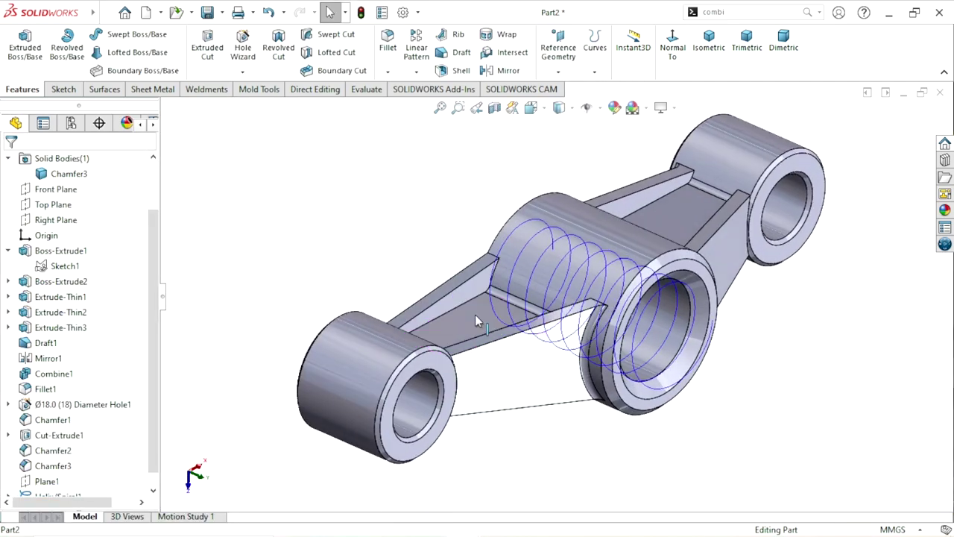
left_click(63, 190)
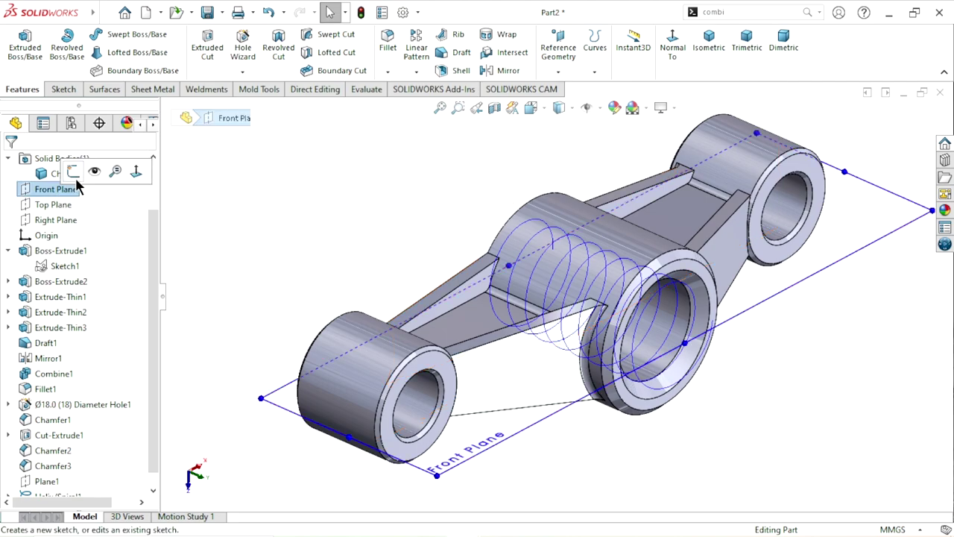
left_click(73, 172)
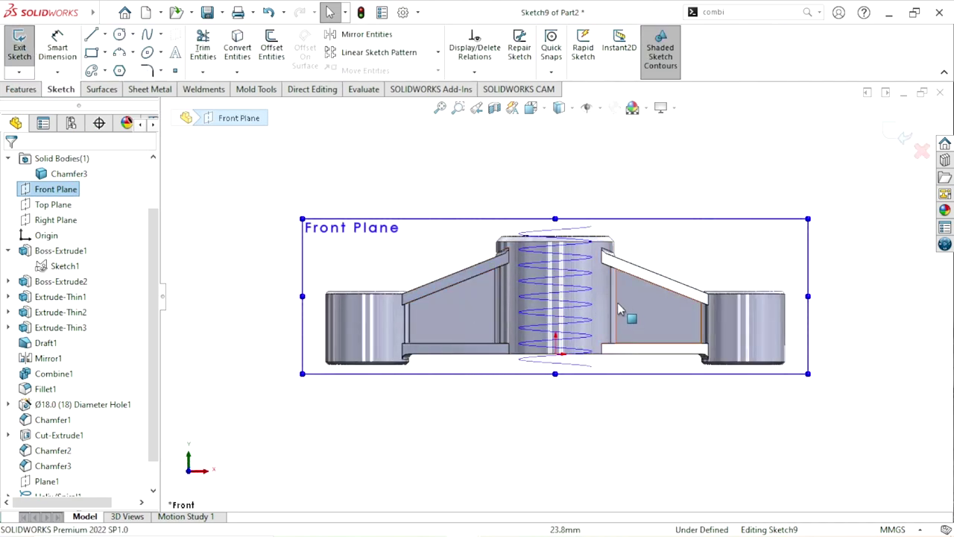
scroll(596, 293, "down", 5)
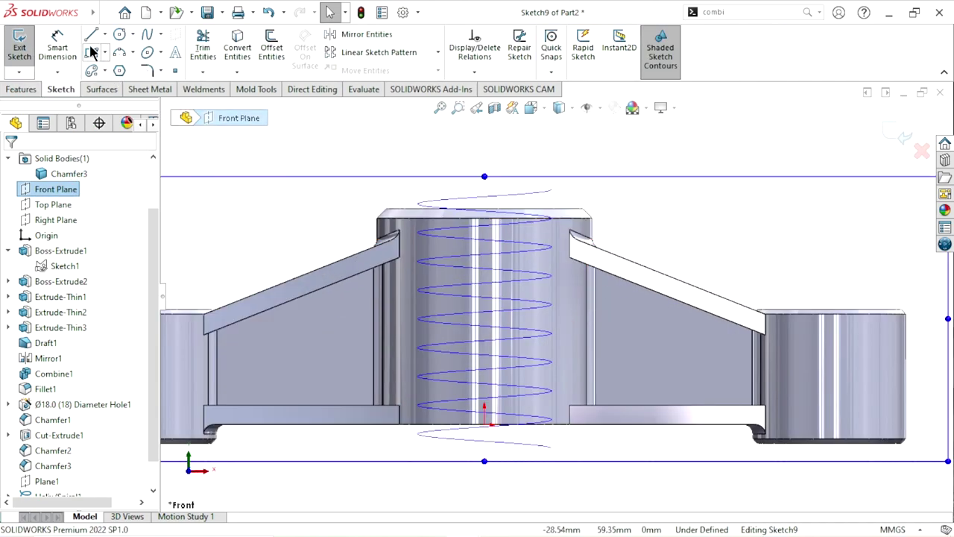
- Draw the four-sided trapezoidal thread profile beside the helix with the Line tool
key("l")
scroll(564, 186, "down", 3)
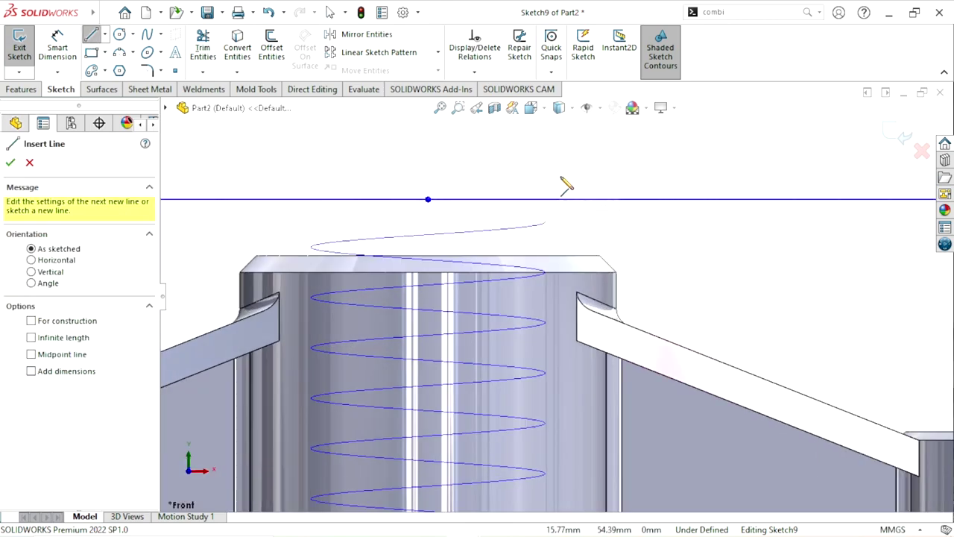
left_click(561, 198)
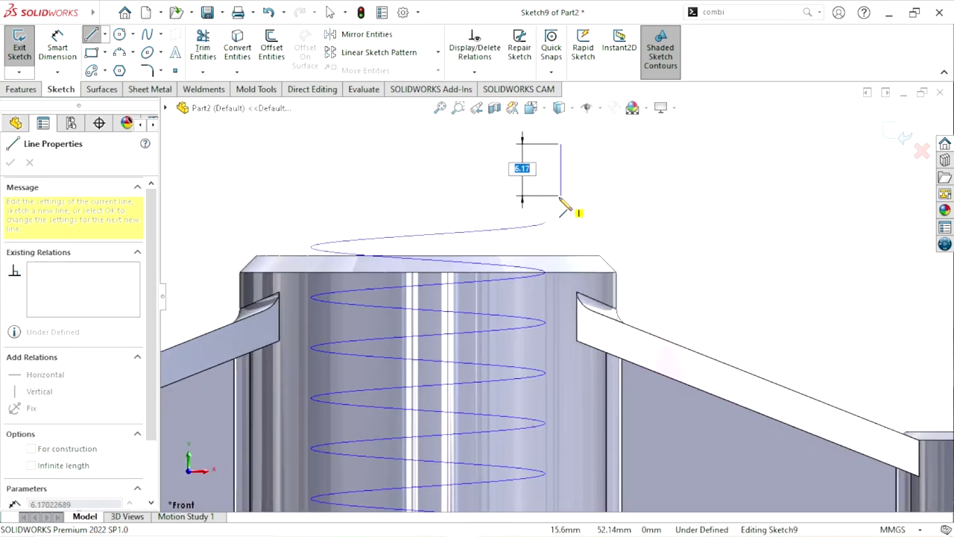
left_click(561, 200)
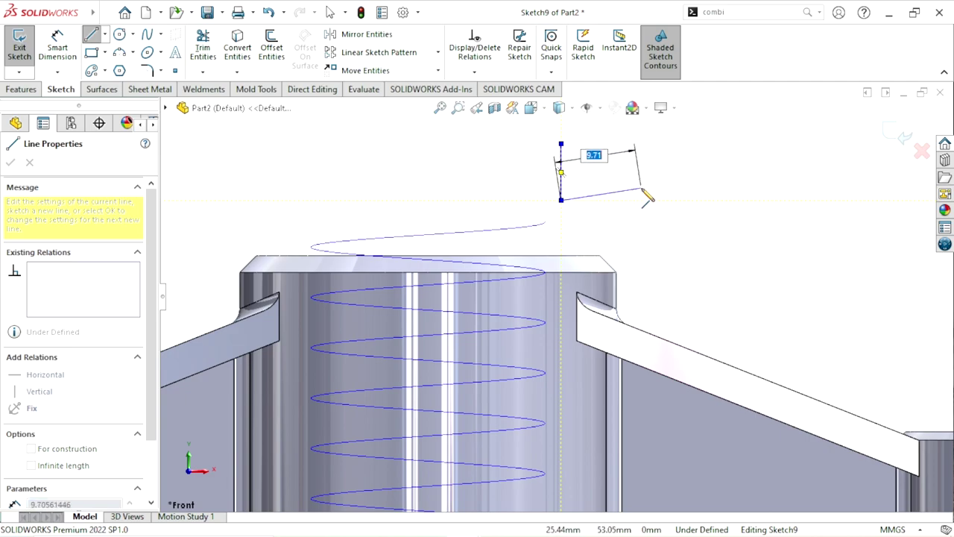
left_click(641, 188)
left_click(641, 154)
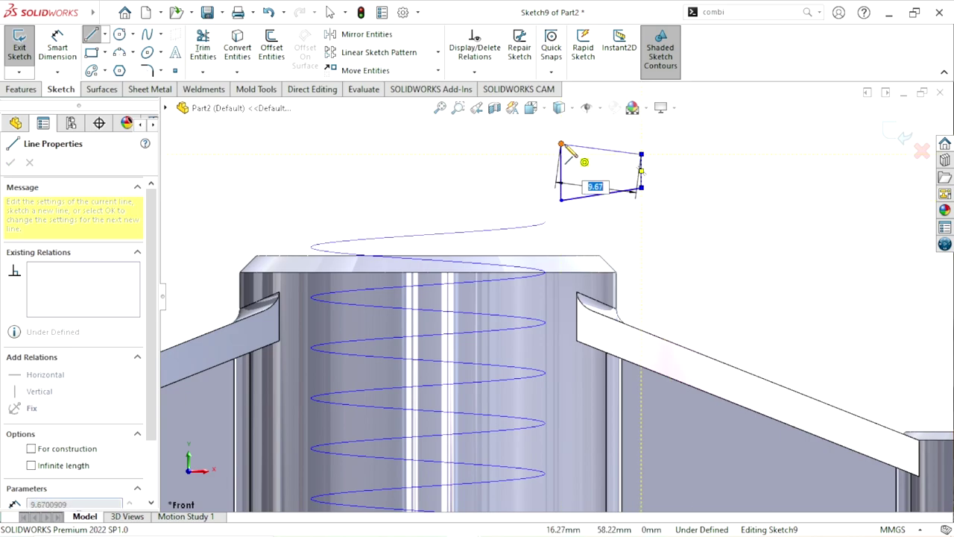
left_click(561, 144)
right_click(496, 168)
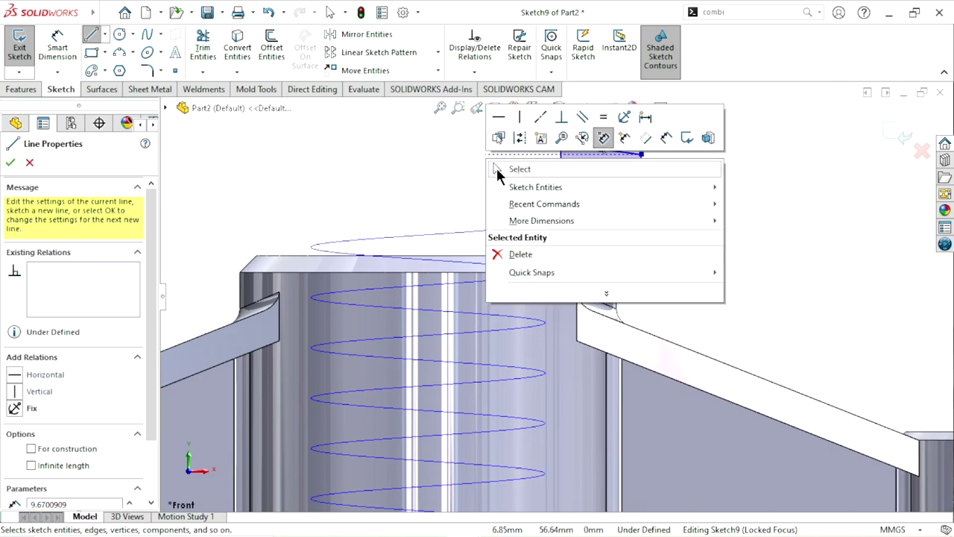
left_click(588, 206)
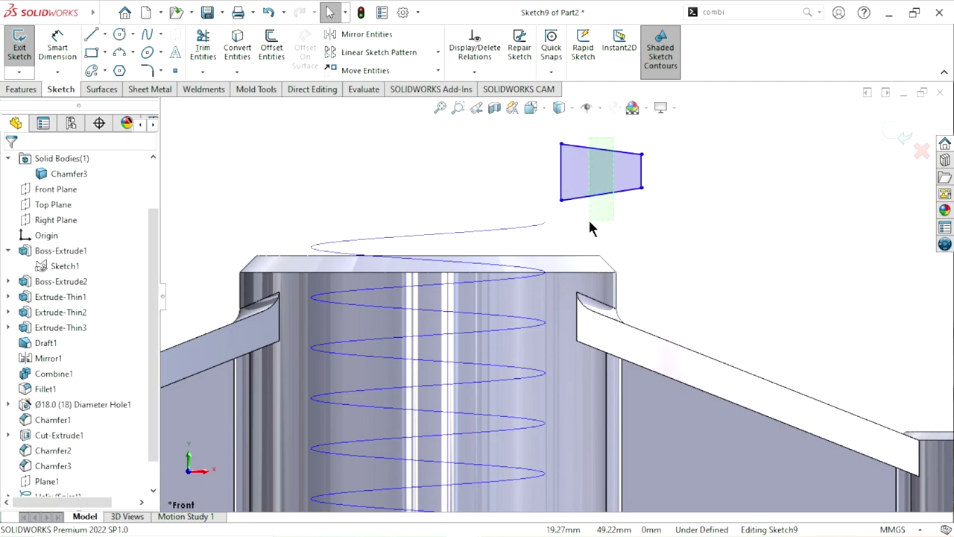
- Make the profile's two slanted lines equal in length
left_click_drag(589, 222, 603, 202)
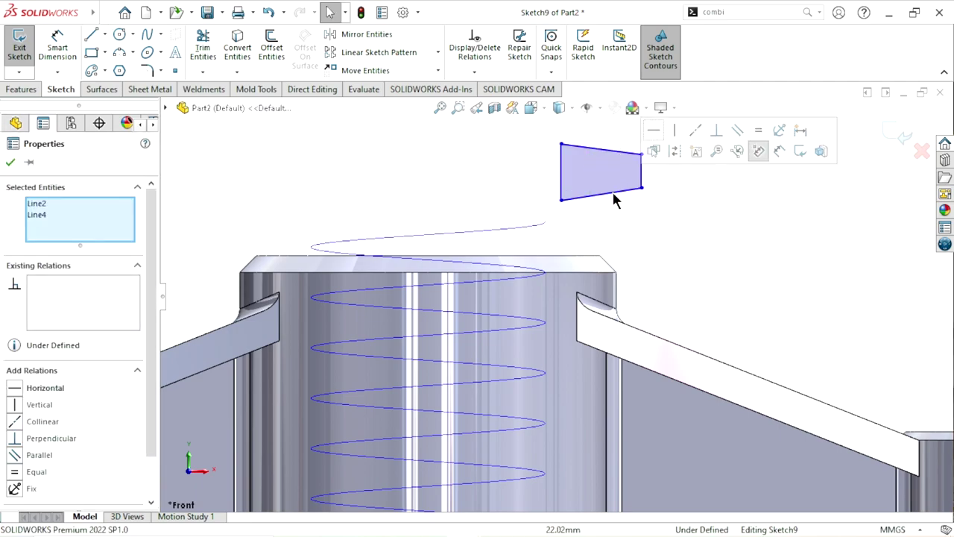
left_click(758, 131)
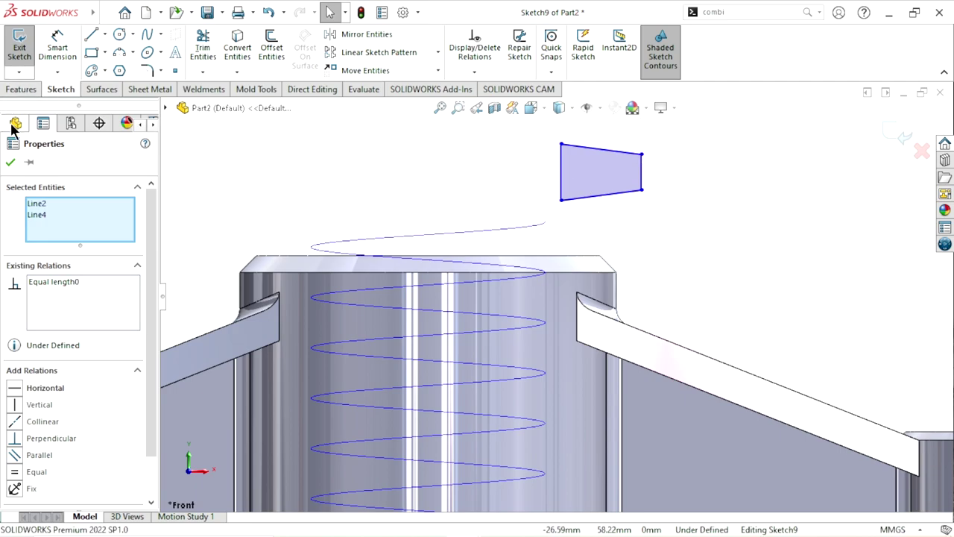
left_click(10, 163)
- Dimension the profile's width as 3.20 mm
left_click(57, 46)
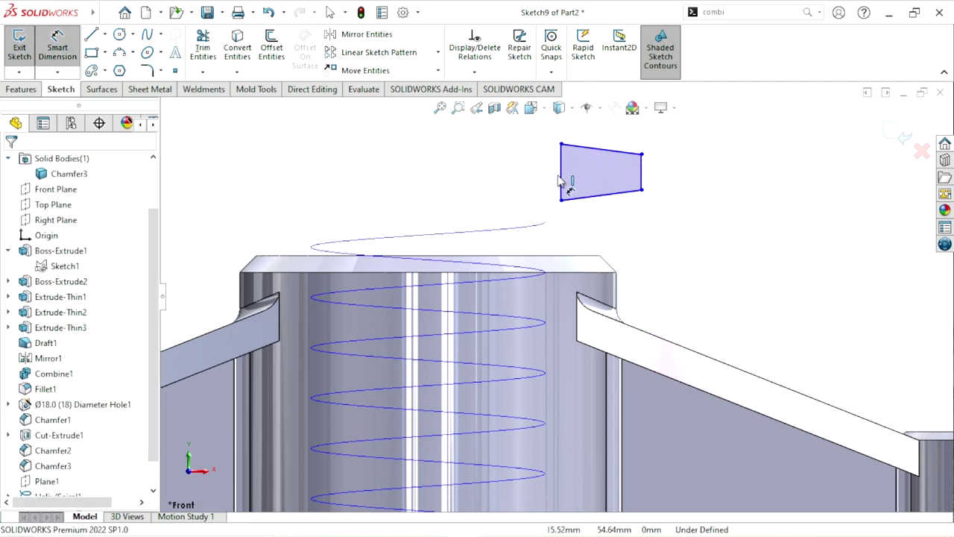
left_click(642, 173)
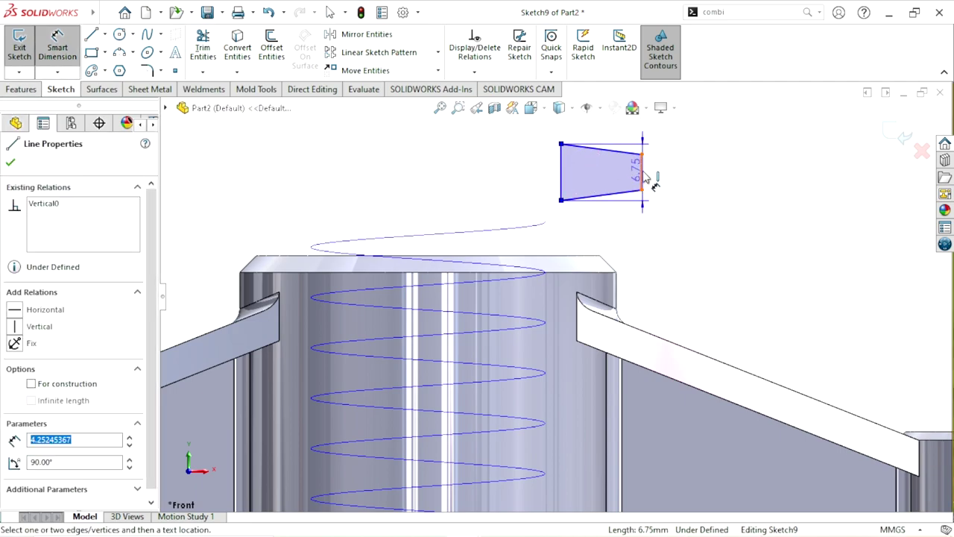
left_click(617, 137)
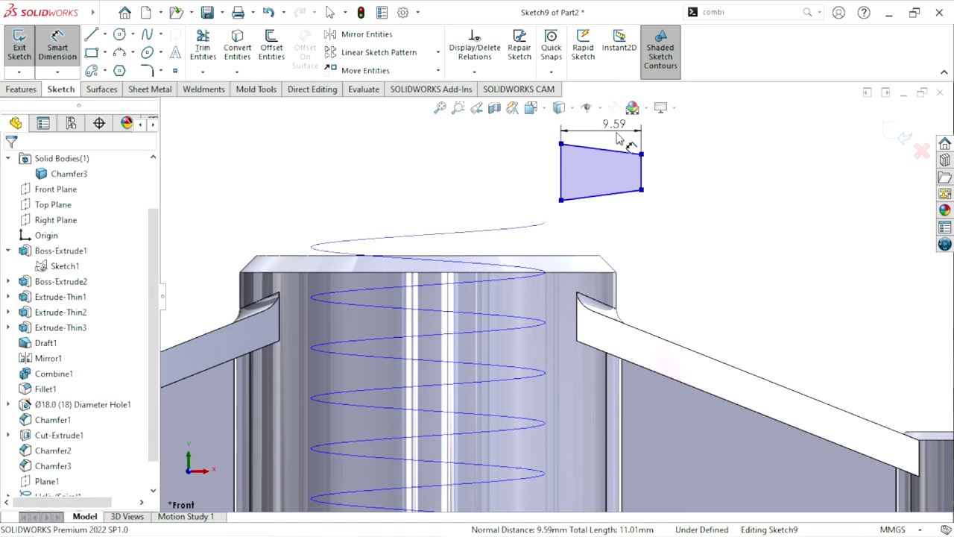
type("3.2")
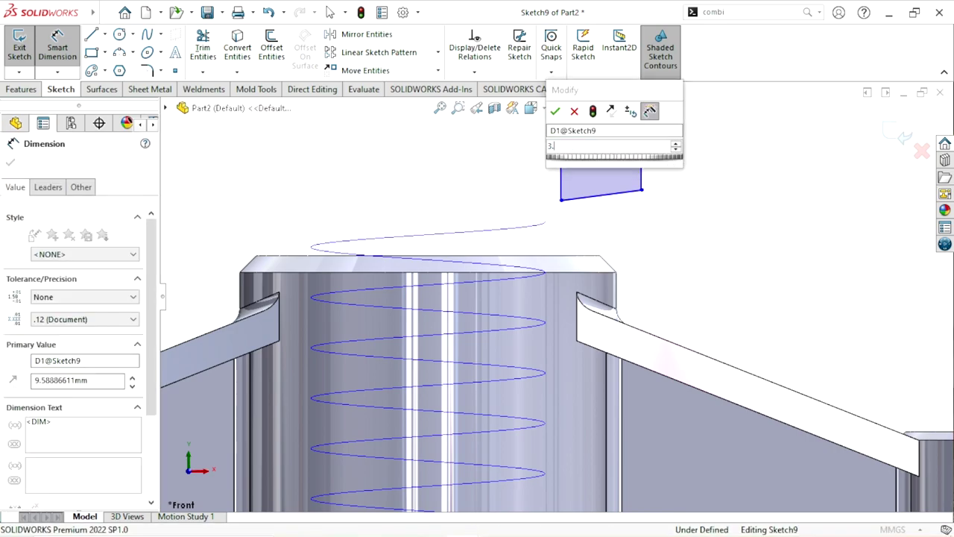
left_click(555, 111)
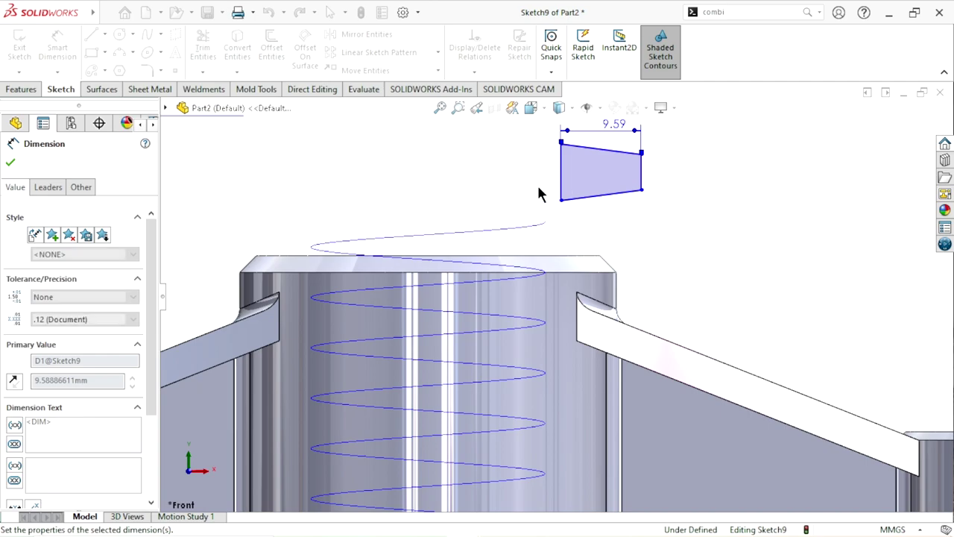
- Add the 3.00 mm height dimension to the profile's left edge
key("f")
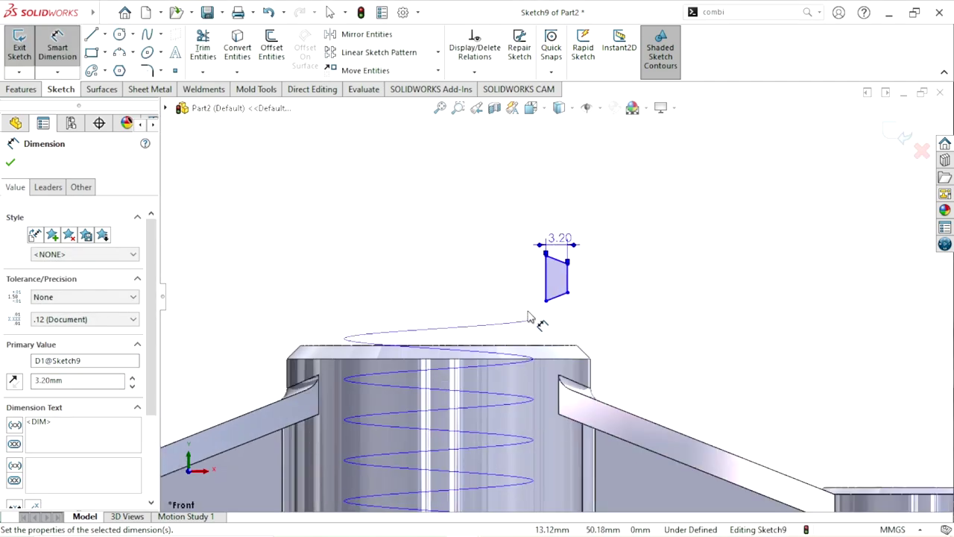
scroll(528, 317, "down", 2)
left_click(558, 268)
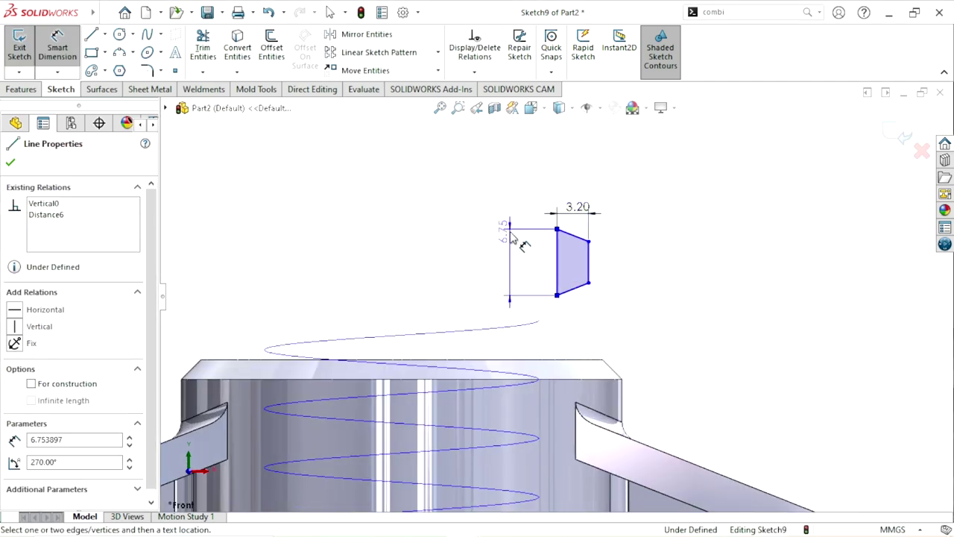
left_click(512, 237)
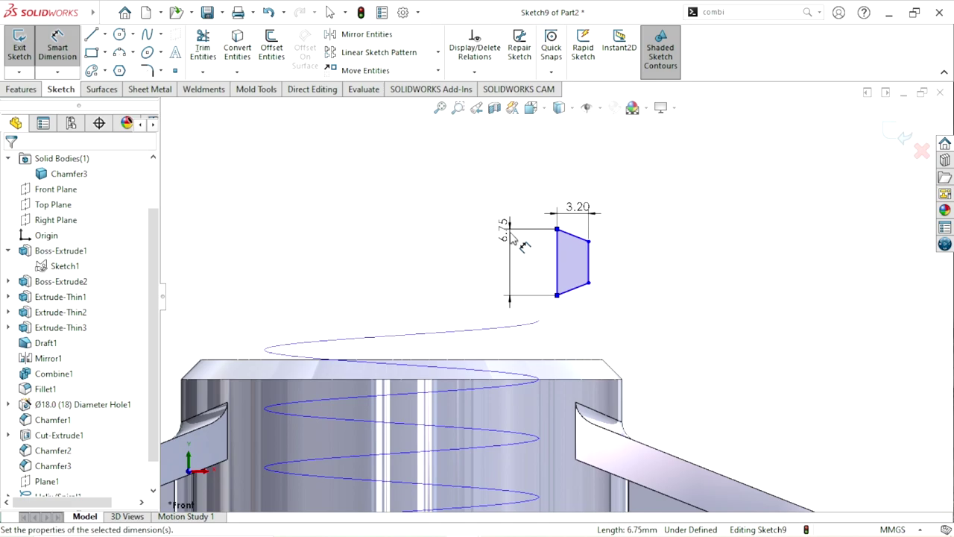
type("3")
left_click(453, 212)
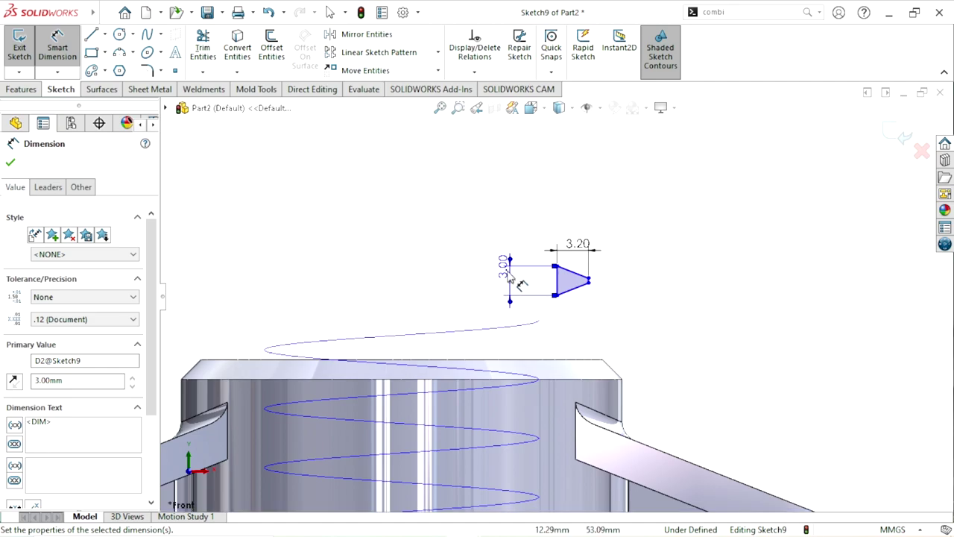
- Dimension the profile's right edge to 2.50 mm and place it to the right
scroll(507, 276, "down", 2)
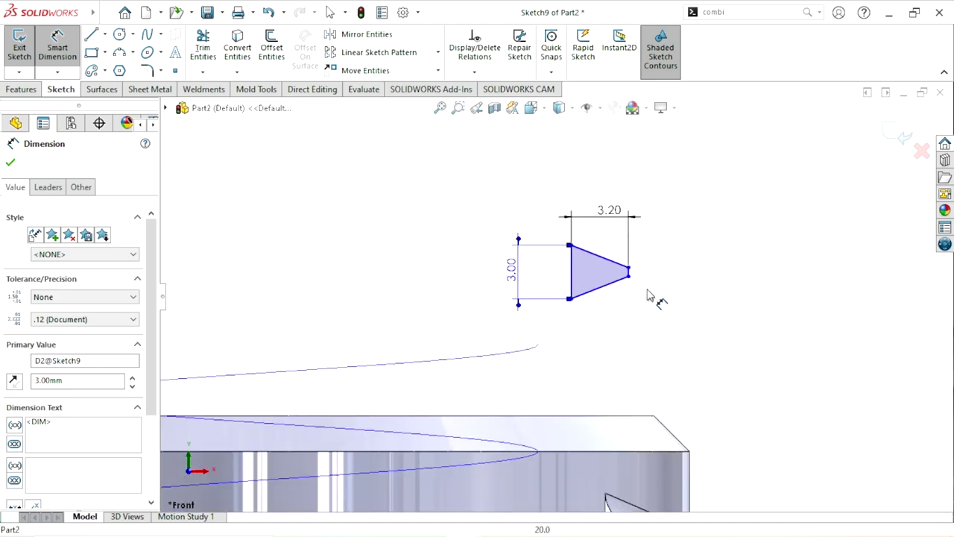
scroll(628, 282, "down", 5)
left_click(632, 245)
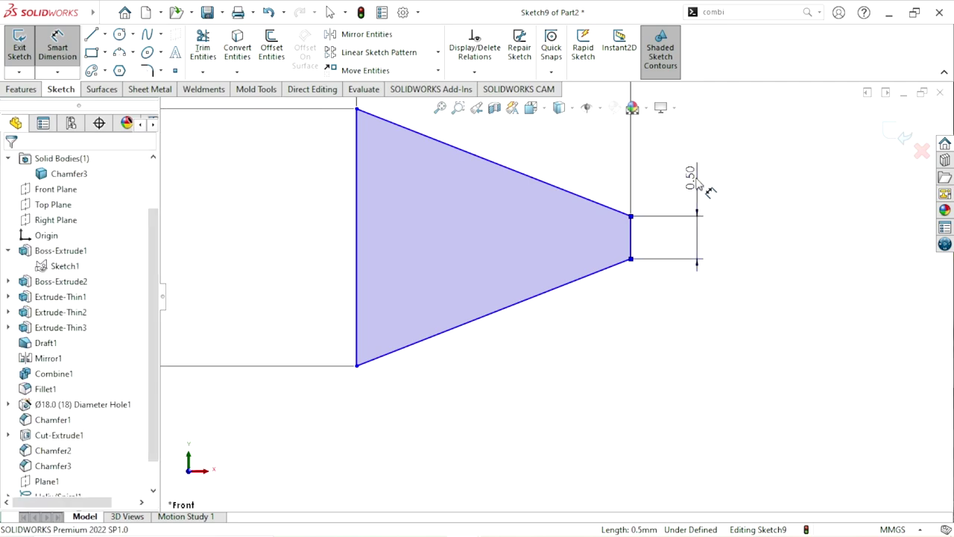
left_click(697, 182)
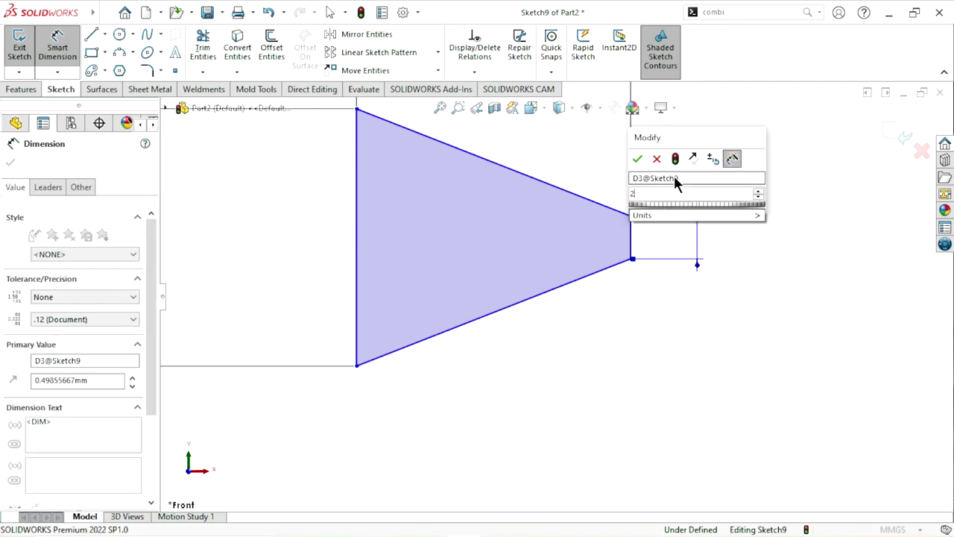
type("2.5")
left_click(637, 158)
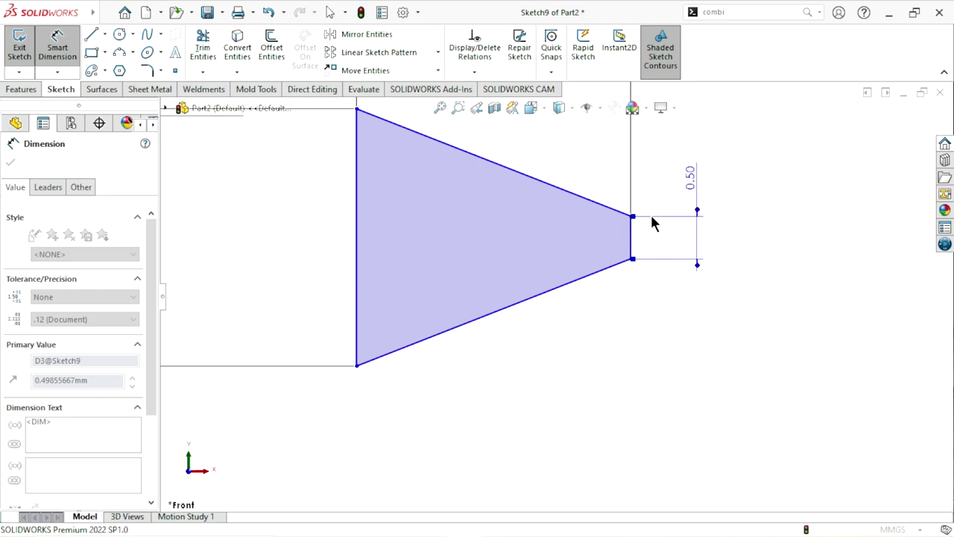
scroll(567, 317, "up", 3)
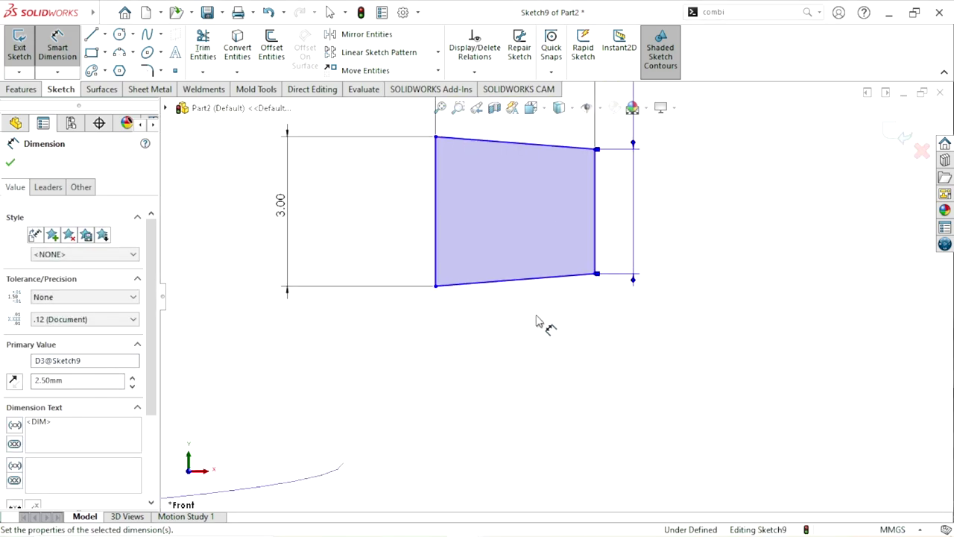
scroll(525, 323, "up", 3)
scroll(504, 326, "down", 1)
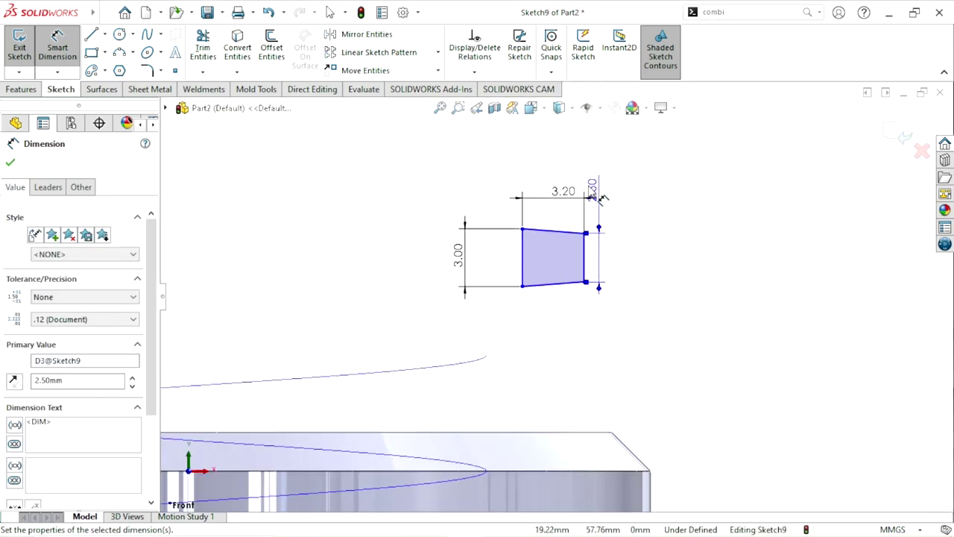
left_click_drag(602, 198, 639, 246)
left_click(675, 264)
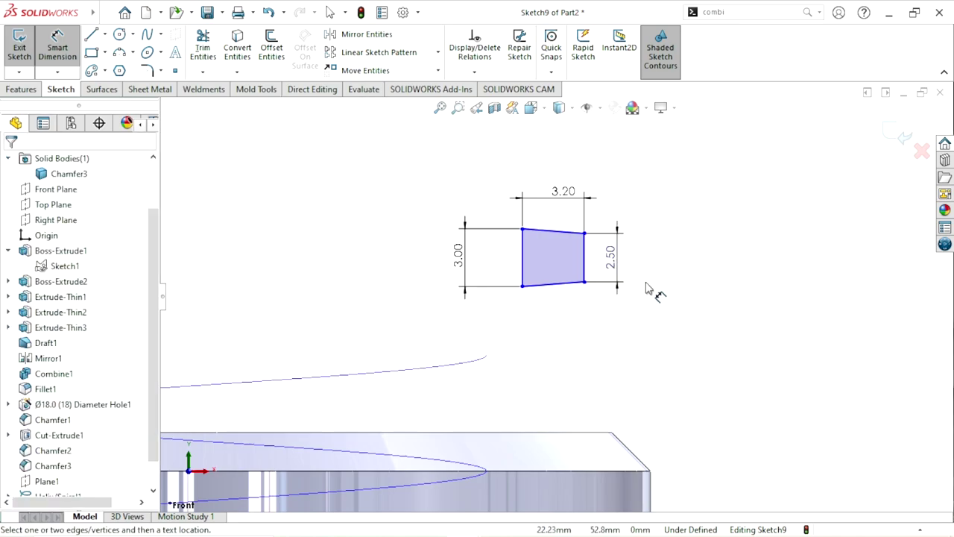
key("Escape")
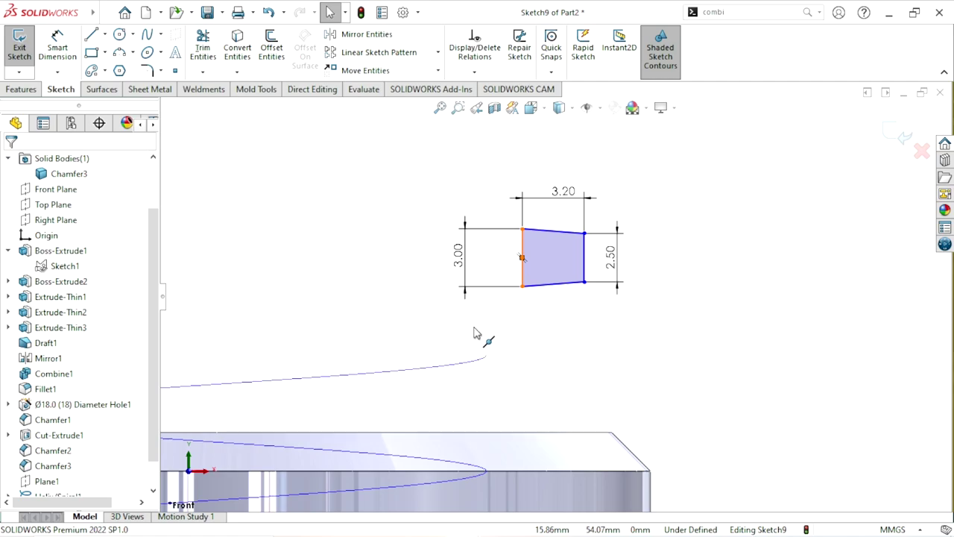
- Pierce the profile's left-edge midpoint onto the helix, then exit Sketch9
key("Escape")
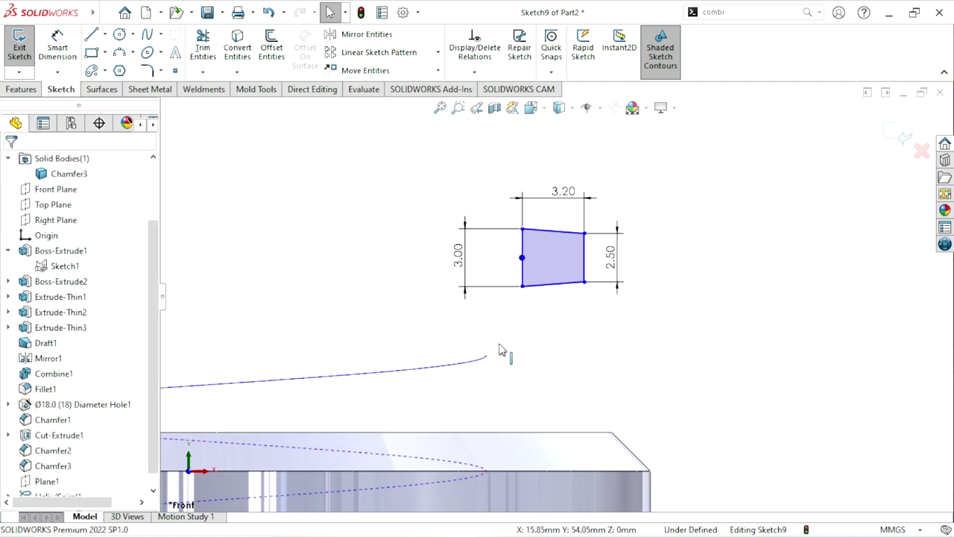
left_click(488, 357, "ctrl")
left_click(514, 304)
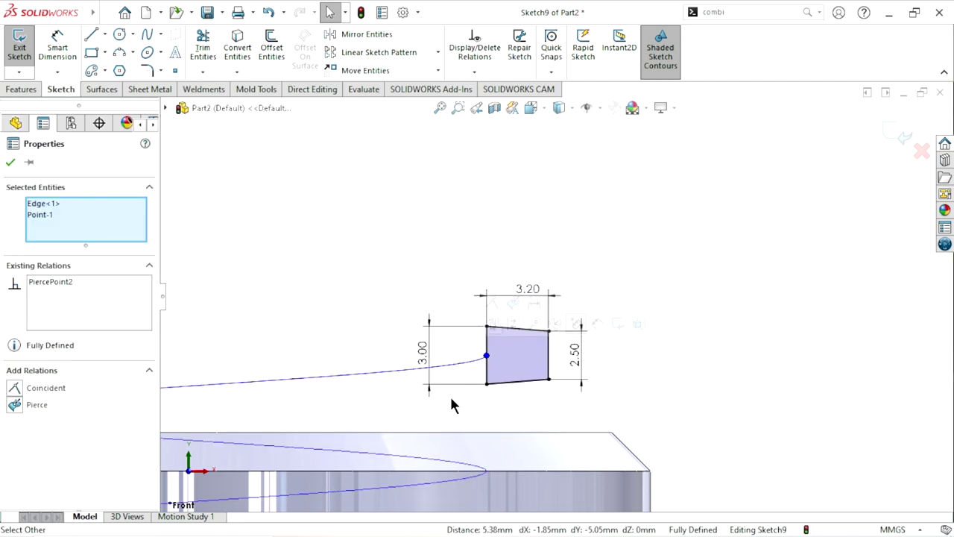
scroll(449, 398, "up", 2)
scroll(477, 391, "up", 2)
scroll(447, 365, "up", 2)
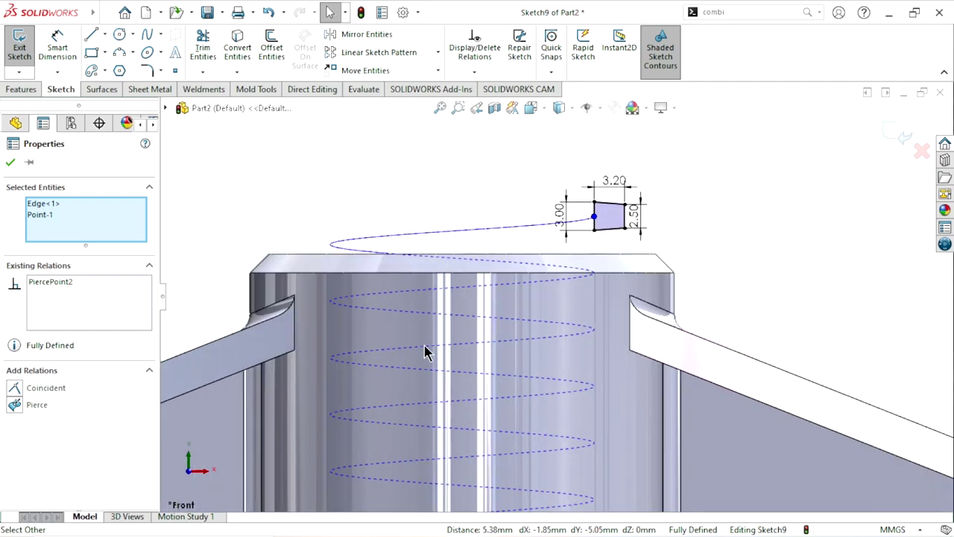
left_click(10, 162)
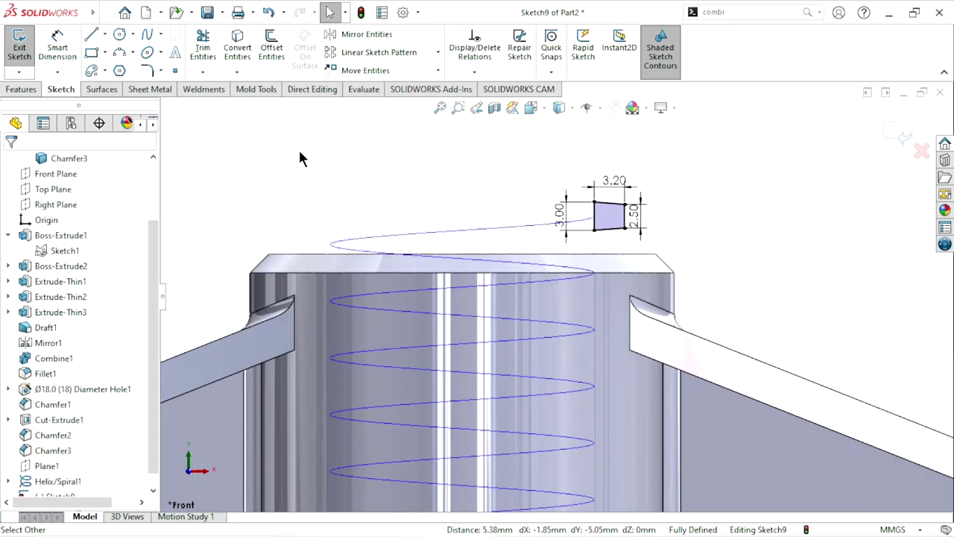
left_click(898, 137)
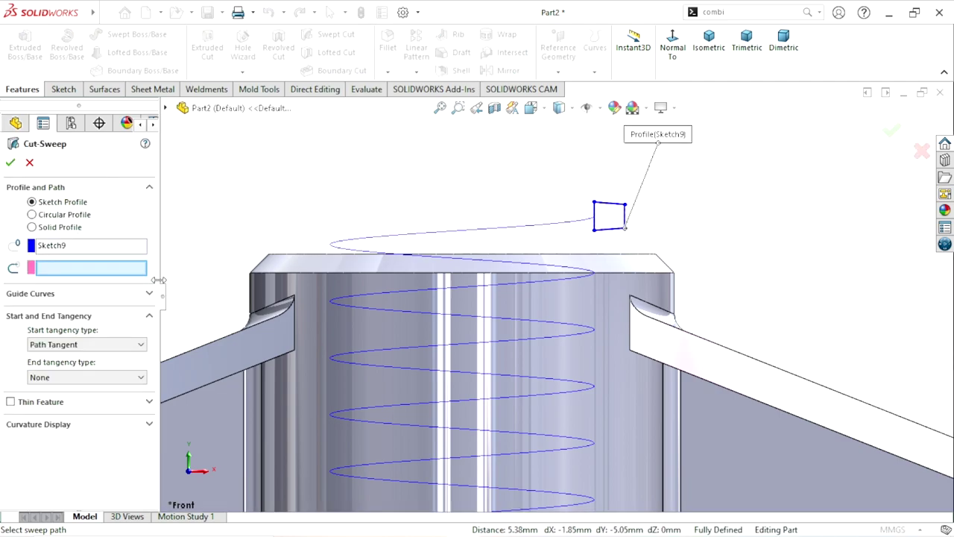
- Swept-cut the Sketch9 profile along Helix/Spiral1 to thread the central bore
left_click(107, 249)
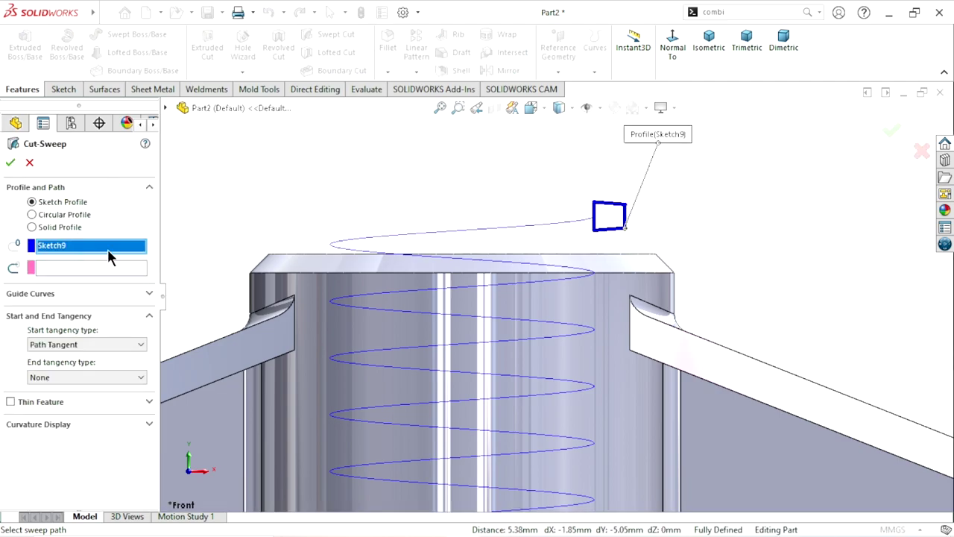
left_click(614, 209)
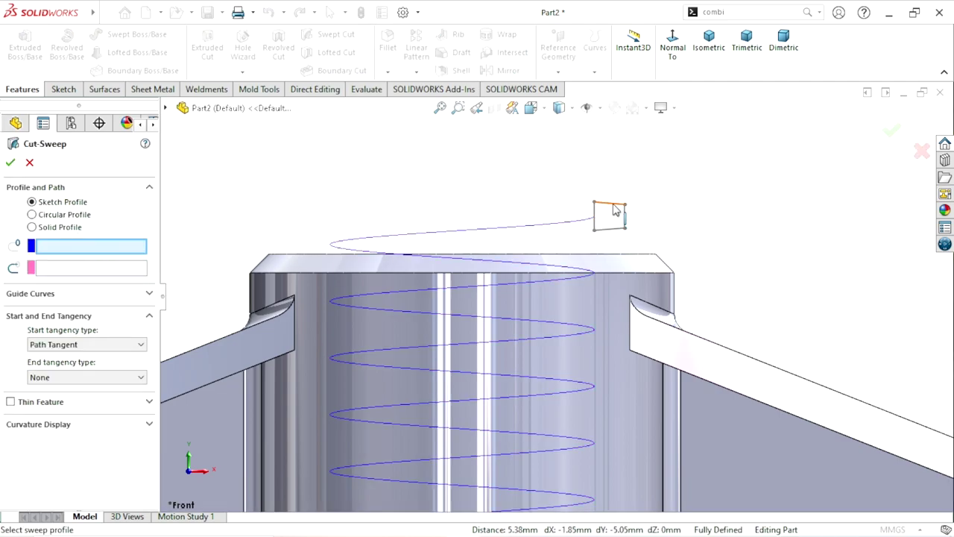
left_click(615, 210)
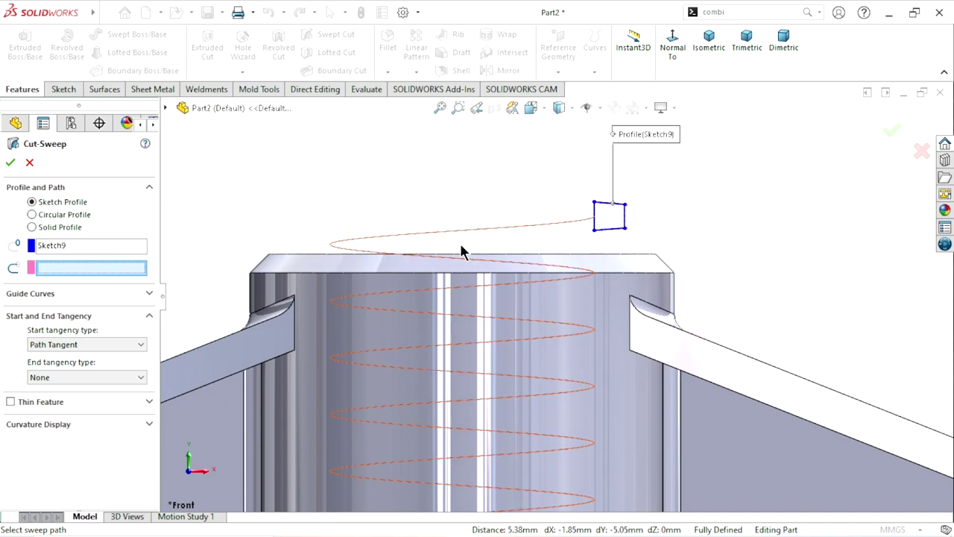
left_click(502, 225)
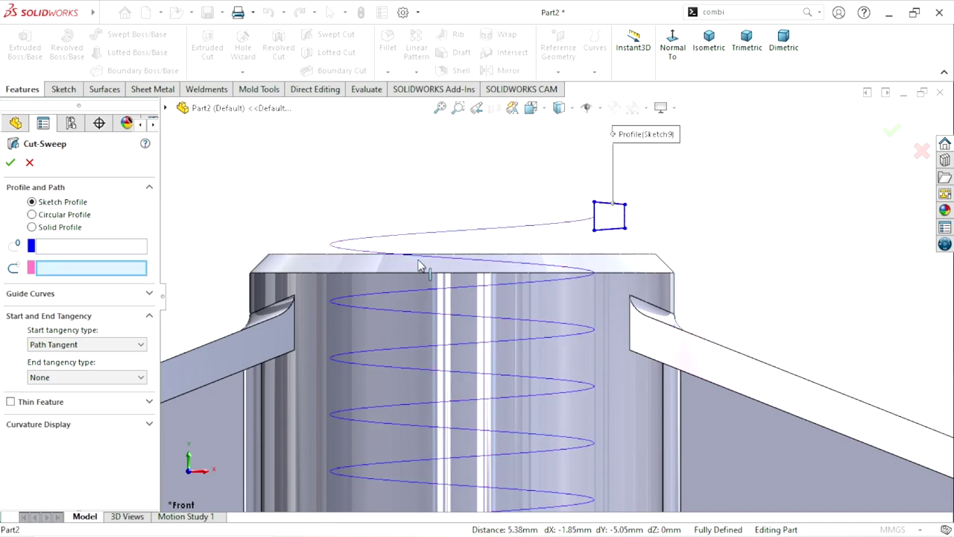
scroll(477, 345, "up", 5)
scroll(538, 369, "down", 2)
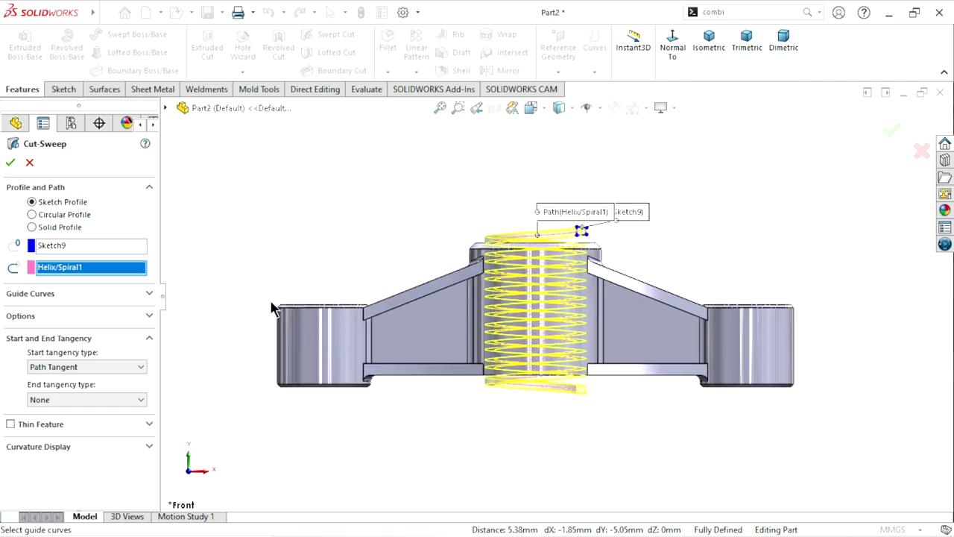
left_click(9, 165)
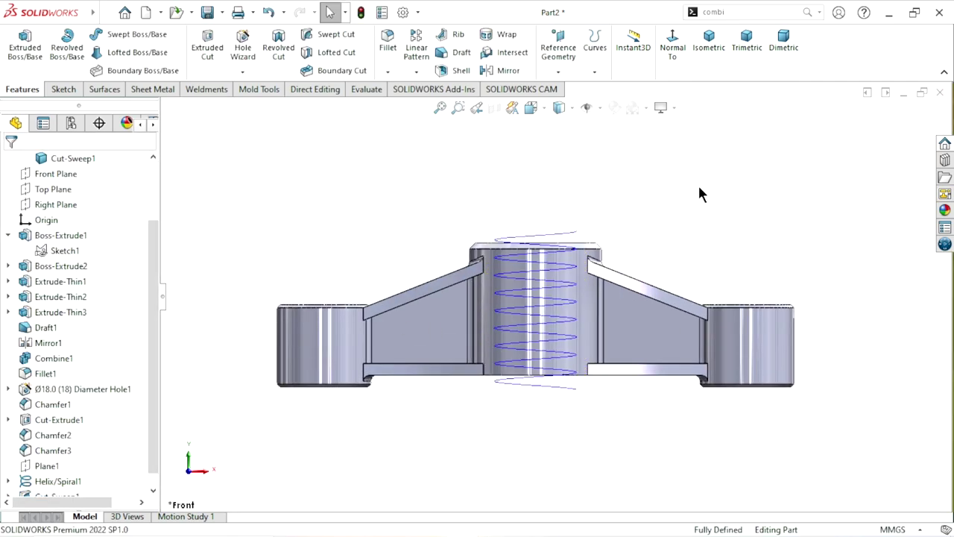
- Hide Helix/Spiral1 and orbit the model to view the threaded hub
left_click(566, 239)
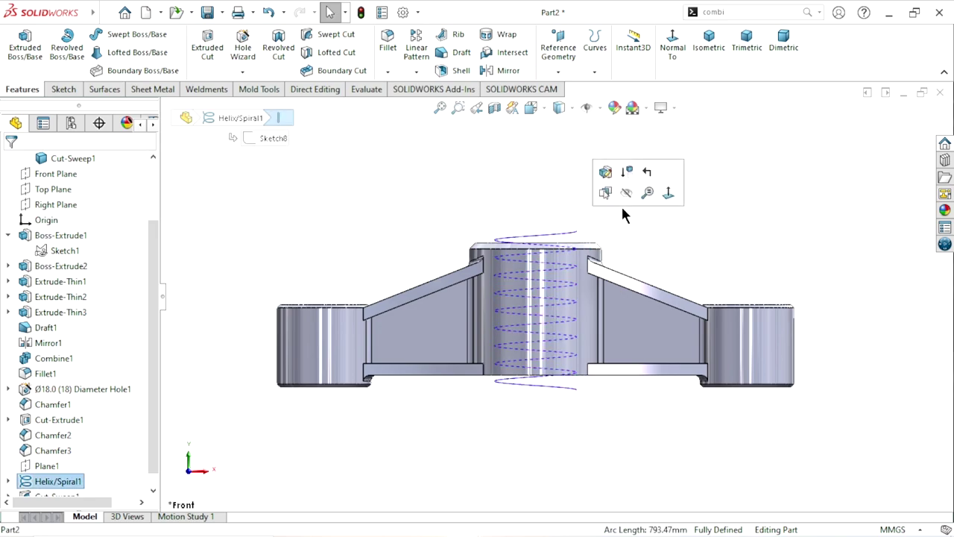
left_click(623, 196)
mouse_move(609, 244)
middle_mouse_down()
mouse_move(575, 332)
mouse_move(674, 278)
mouse_move(612, 375)
mouse_move(603, 321)
mouse_move(686, 216)
mouse_move(610, 331)
mouse_move(555, 351)
mouse_move(577, 336)
mouse_move(594, 400)
middle_mouse_up()
scroll(588, 395, "up", 2)
scroll(585, 396, "up", 1)
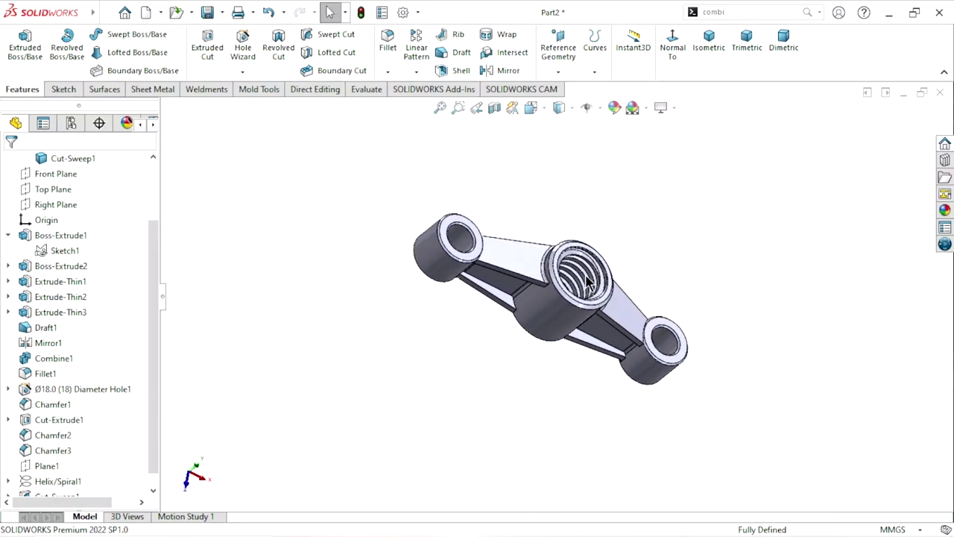
scroll(592, 239, "down", 3)
scroll(596, 231, "down", 2)
- Look down into the threaded bore, then bring up the Appearances, Scenes, and Decals library
mouse_move(732, 246)
middle_mouse_down()
mouse_move(602, 316)
mouse_move(552, 279)
mouse_move(524, 330)
mouse_move(571, 336)
mouse_move(611, 300)
mouse_move(643, 345)
mouse_move(618, 351)
mouse_move(555, 310)
middle_mouse_up()
scroll(618, 351, "up", 3)
scroll(555, 309, "down", 3)
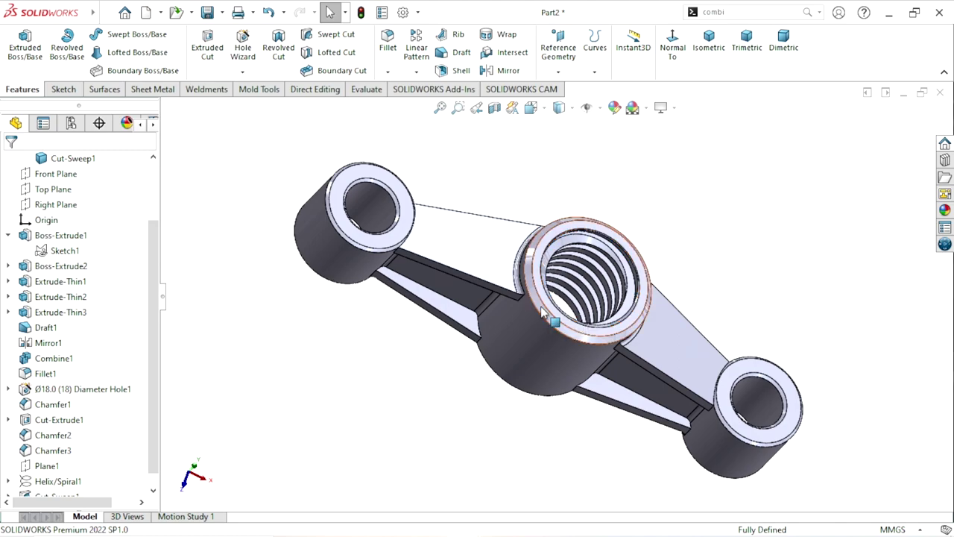
scroll(566, 335, "up", 2)
scroll(708, 246, "down", 2)
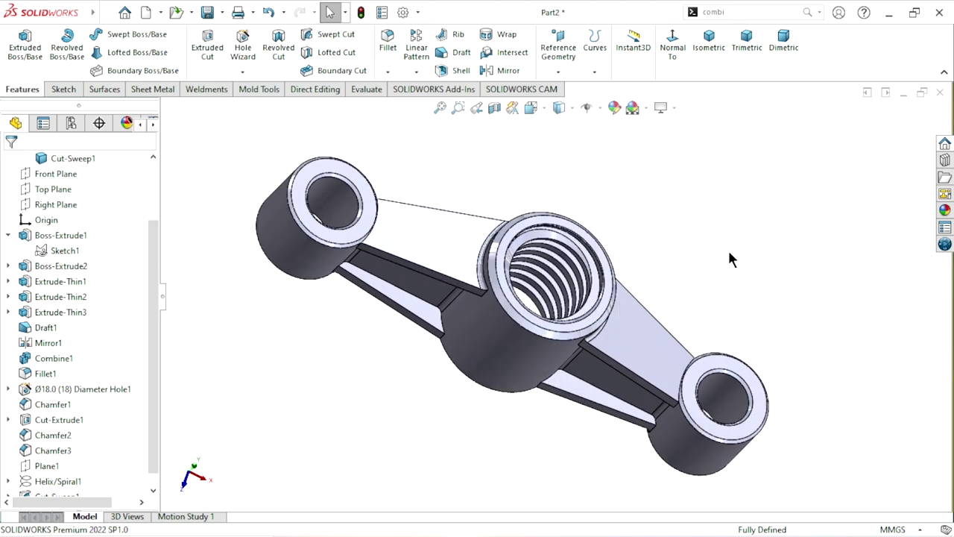
left_click(944, 210)
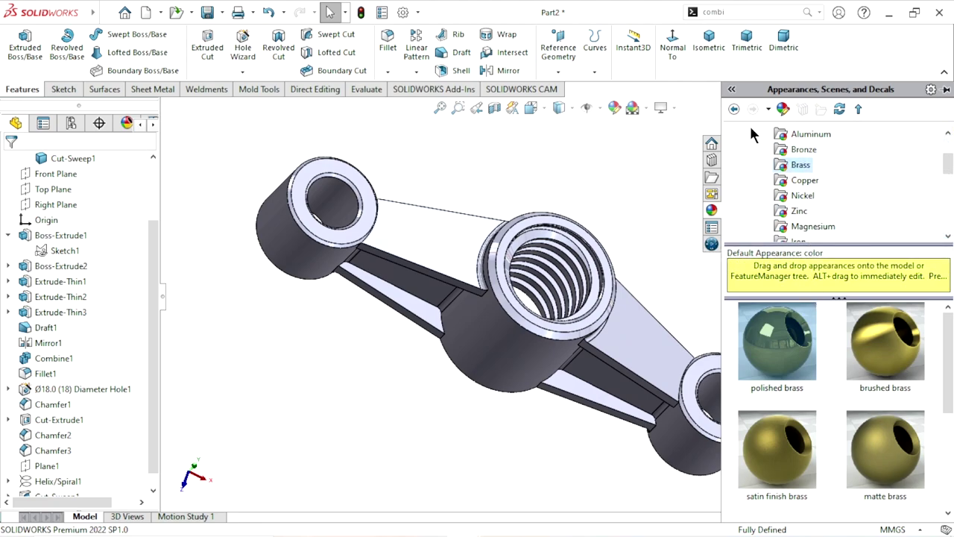
- Apply the polished brass appearance from Metal > Brass to the whole part
left_click(733, 110)
left_click(733, 111)
left_click(733, 110)
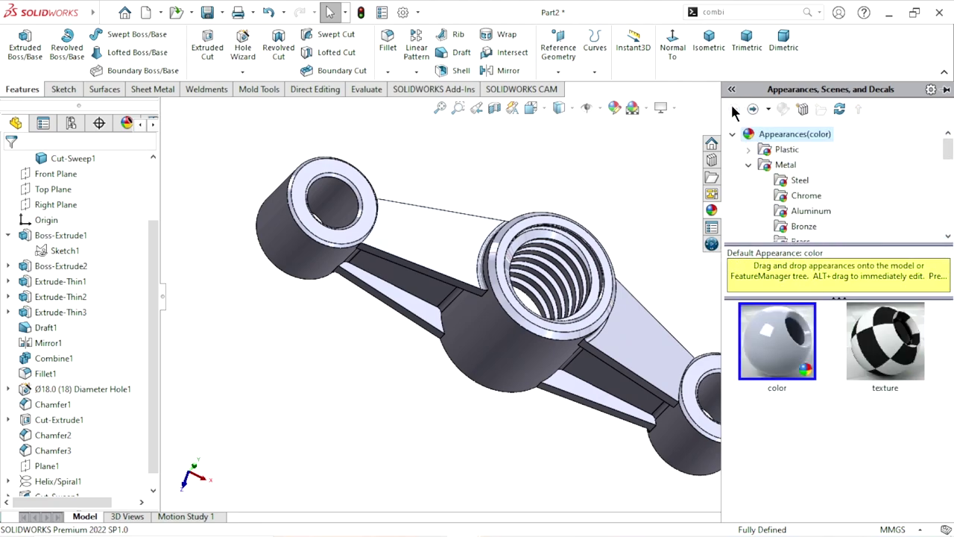
left_click(787, 165)
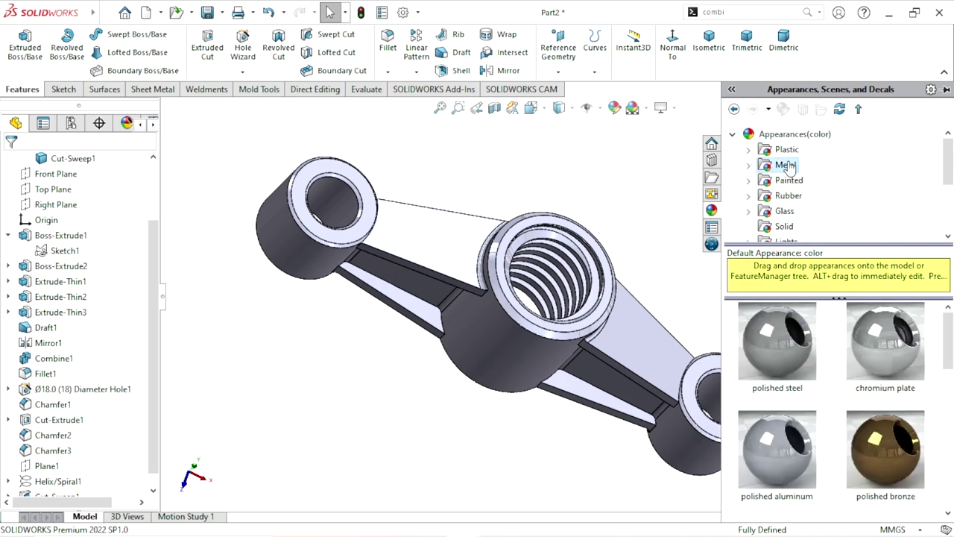
double_click(790, 165)
left_click(802, 213)
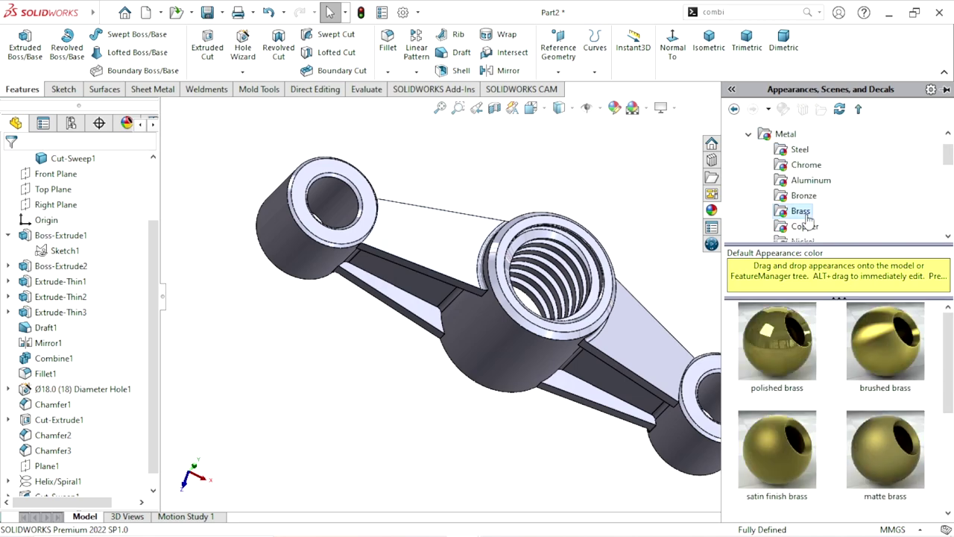
double_click(776, 342)
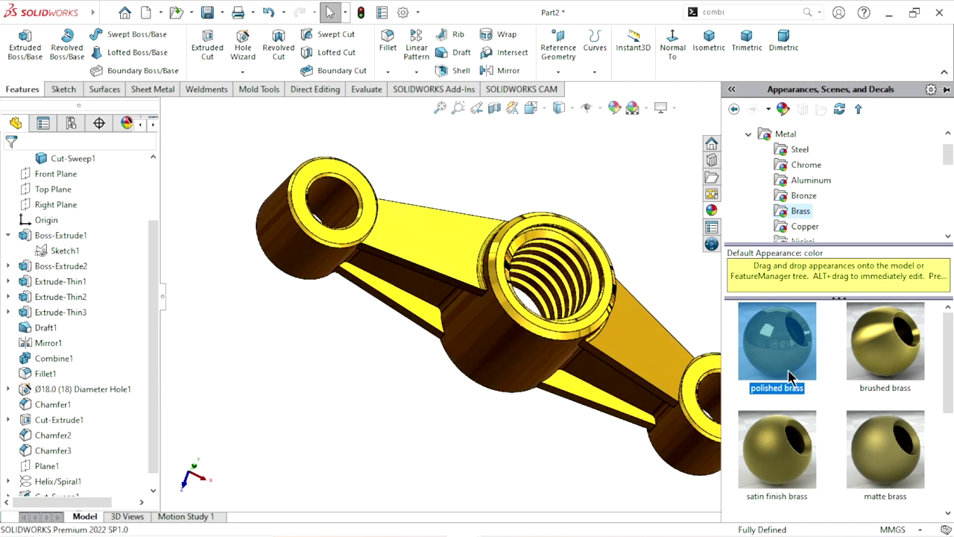
mouse_move(551, 444)
middle_mouse_down()
mouse_move(526, 398)
mouse_move(517, 325)
mouse_move(526, 258)
mouse_move(559, 287)
mouse_move(692, 266)
mouse_move(782, 294)
mouse_move(726, 275)
mouse_move(559, 319)
mouse_move(528, 430)
mouse_move(418, 317)
middle_mouse_up()
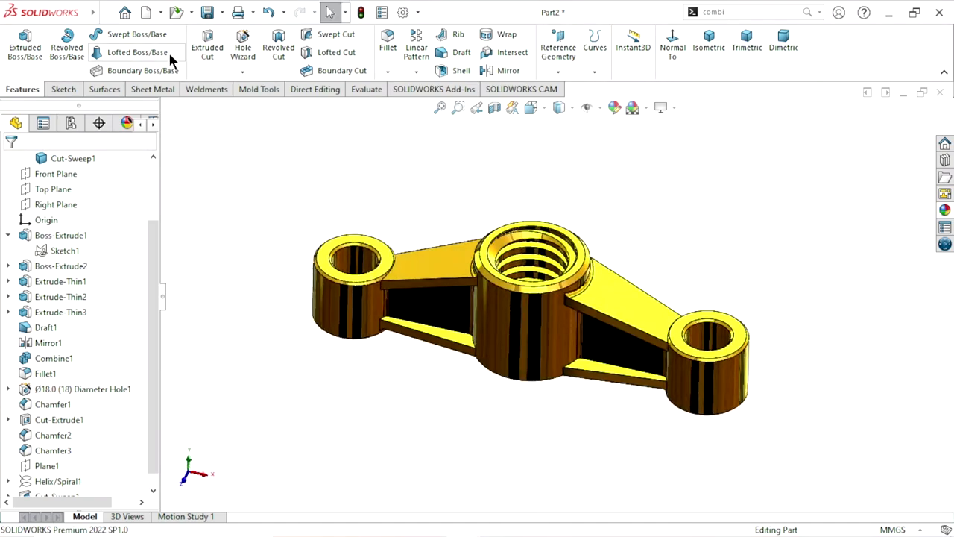
- Show the brass bracket in isometric, then trimetric view, with nothing selected
left_click(718, 49)
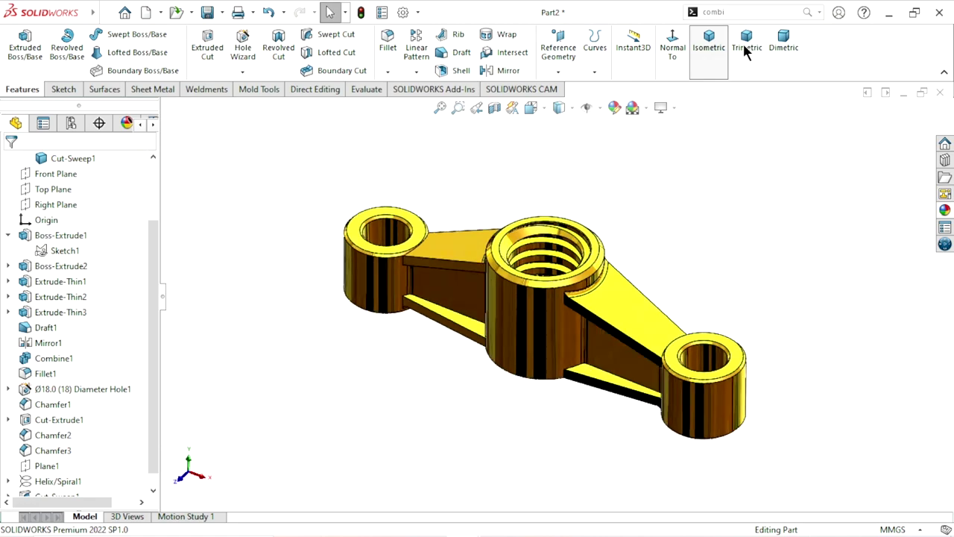
left_click(746, 43)
scroll(574, 290, "down", 2)
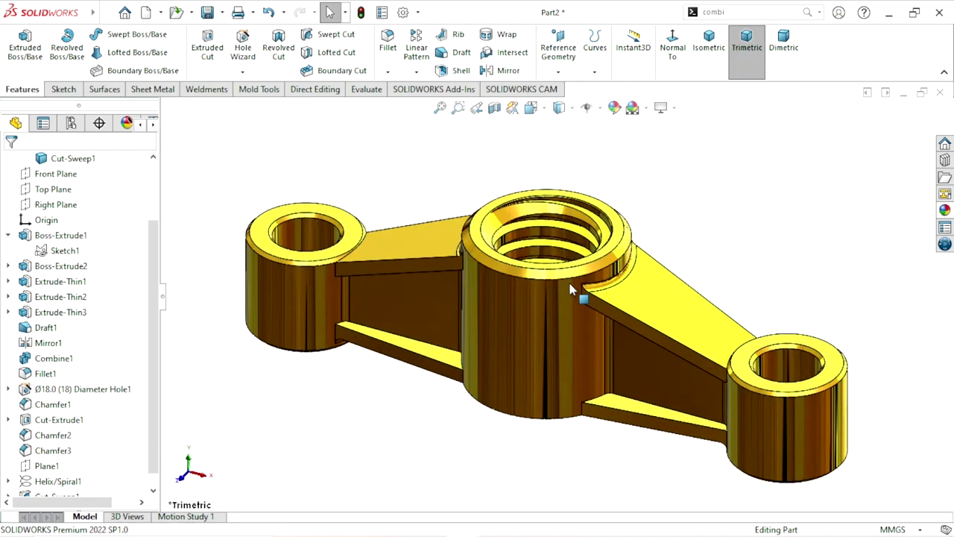
scroll(495, 287, "down", 2)
scroll(495, 287, "up", 2)
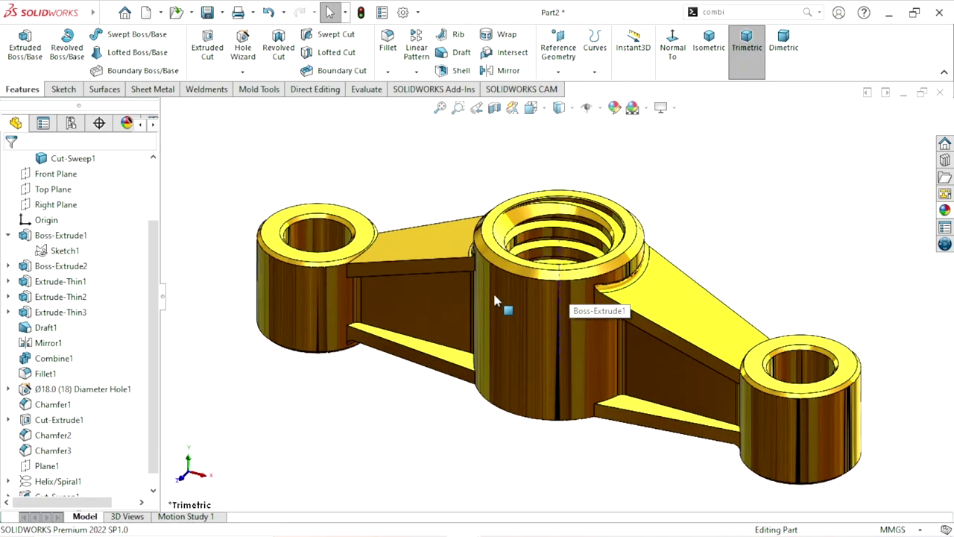
left_click(635, 270)
left_click(722, 242)
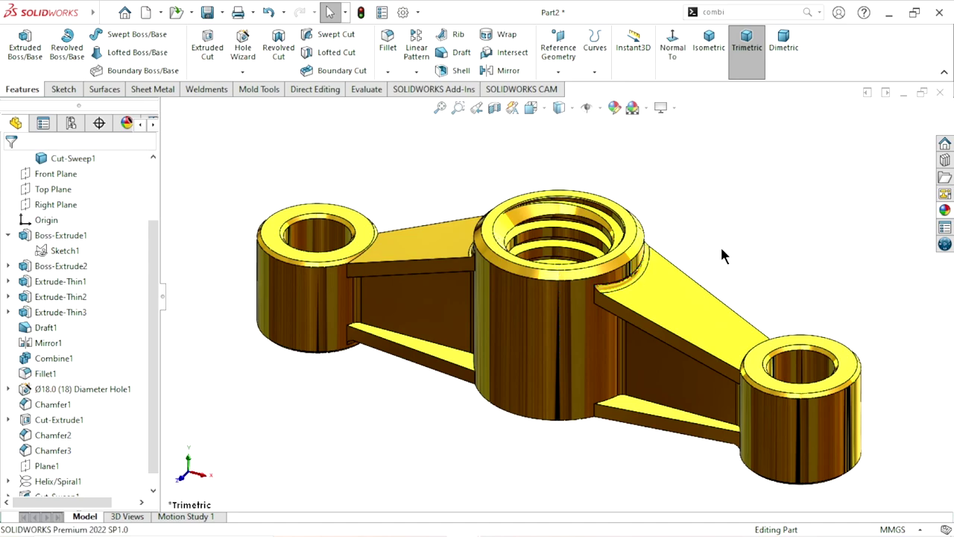